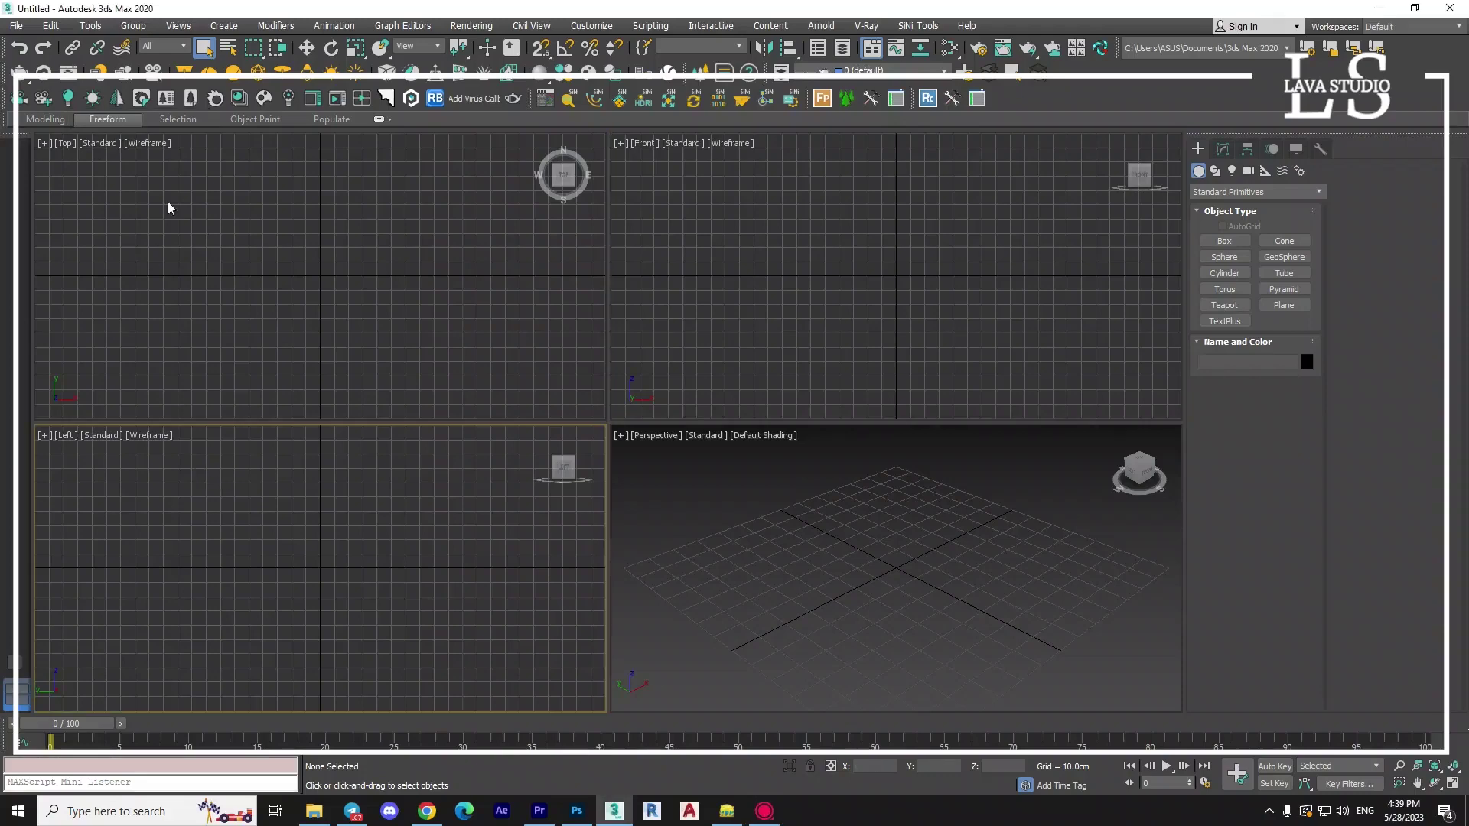
Open the dining-set reference photo in the View Image File viewer.
click(168, 206)
click(16, 25)
key(Escape)
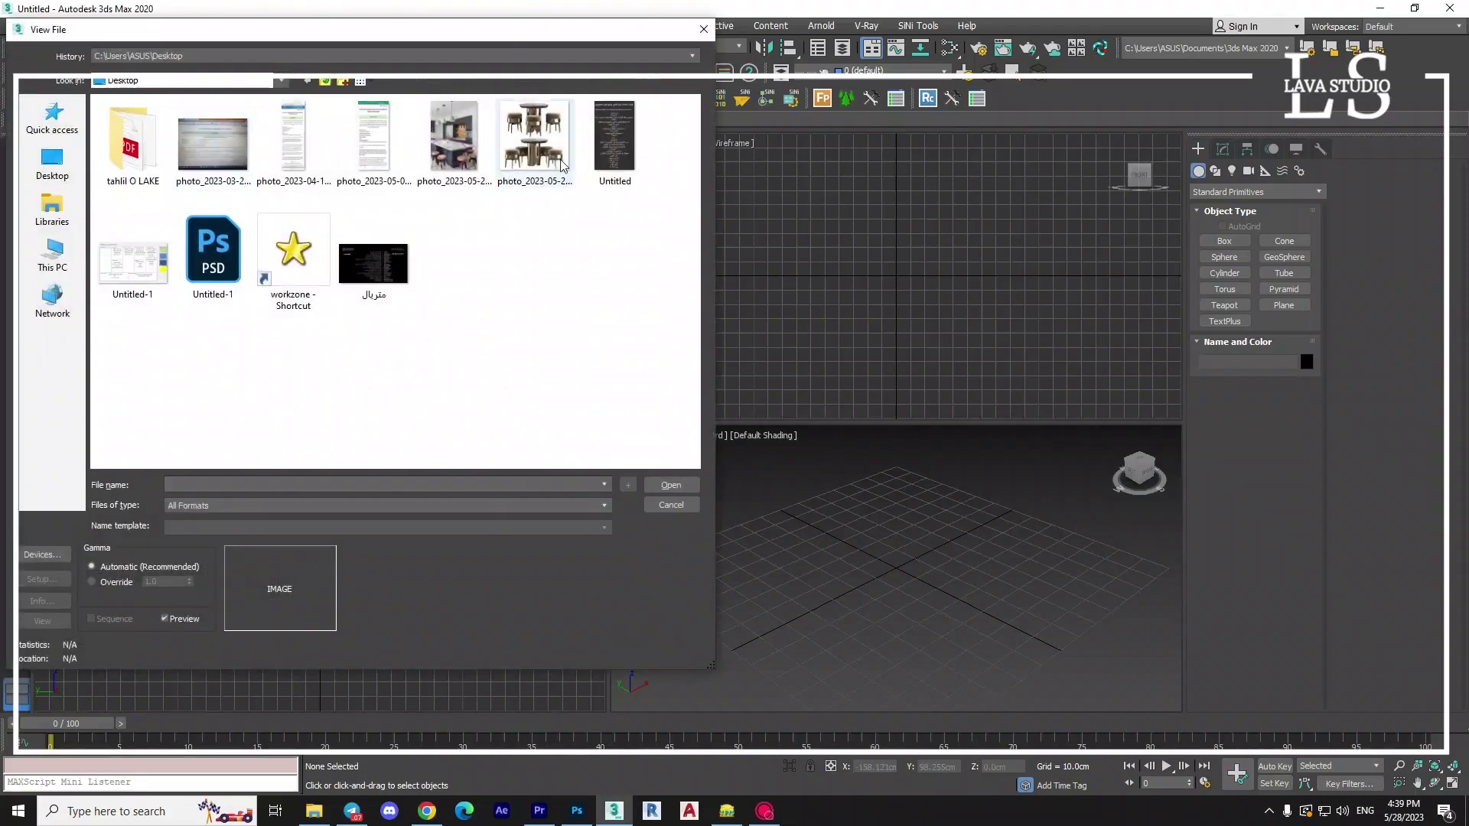
double_click(536, 146)
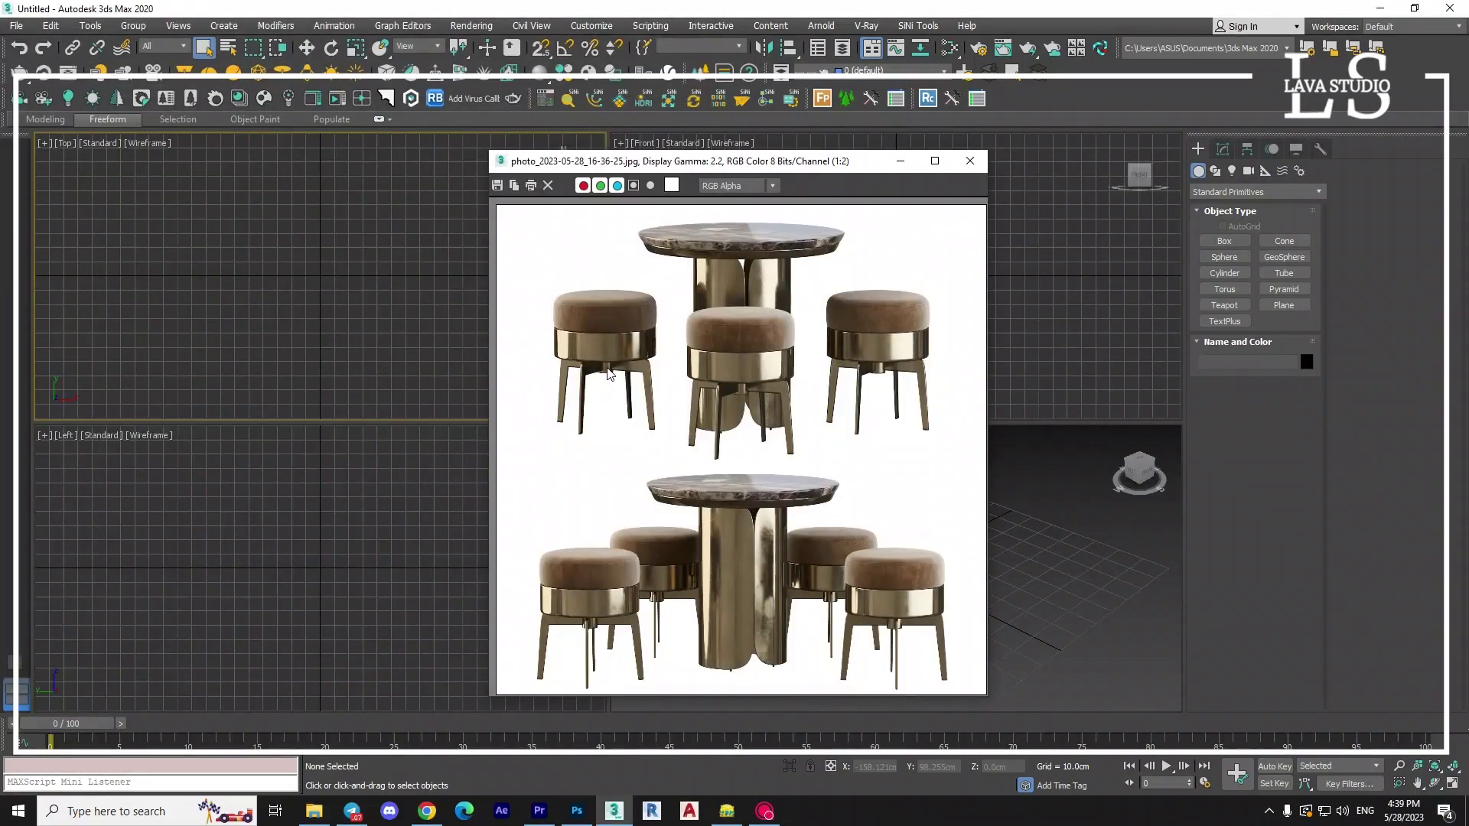
Zoom the photo in on the stool legs and shrink its window into the top-left viewport.
scroll(609, 654, up, 4)
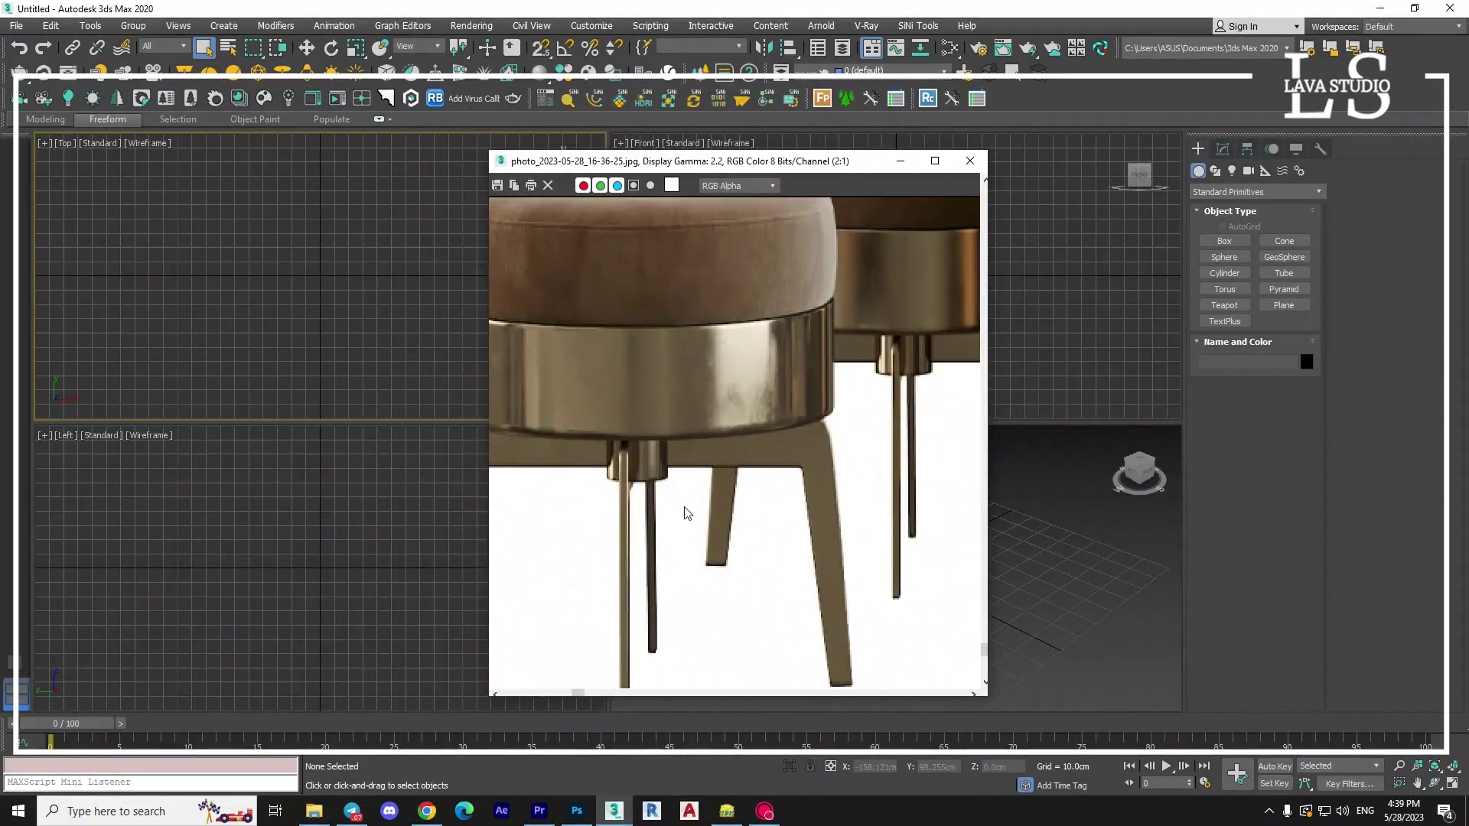
middle_drag(629, 469, 718, 442)
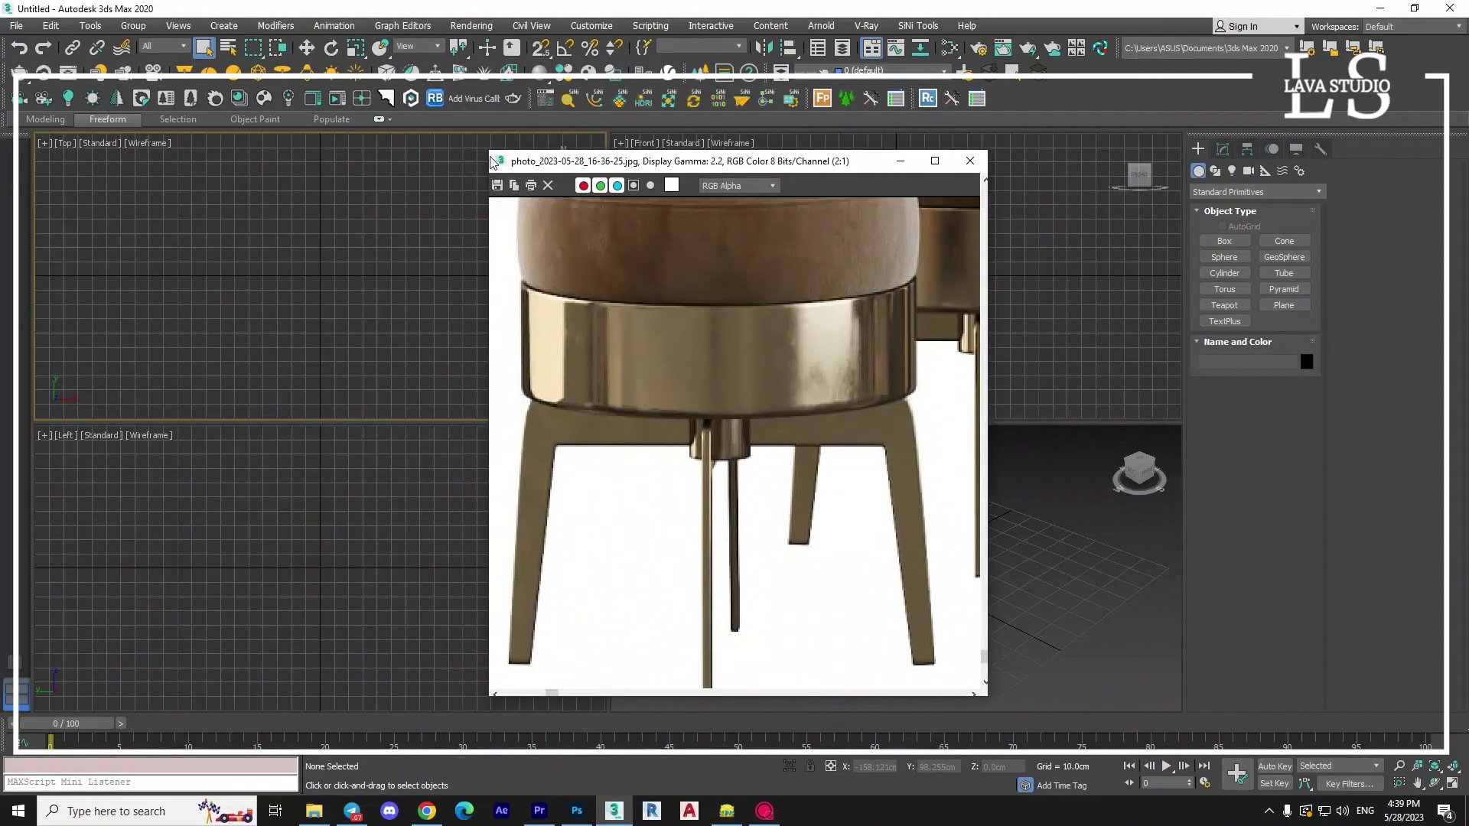
mouse_move(492, 162)
mouse_down()
mouse_move(704, 410)
mouse_move(153, 109)
mouse_up()
middle_drag(265, 278, 247, 255)
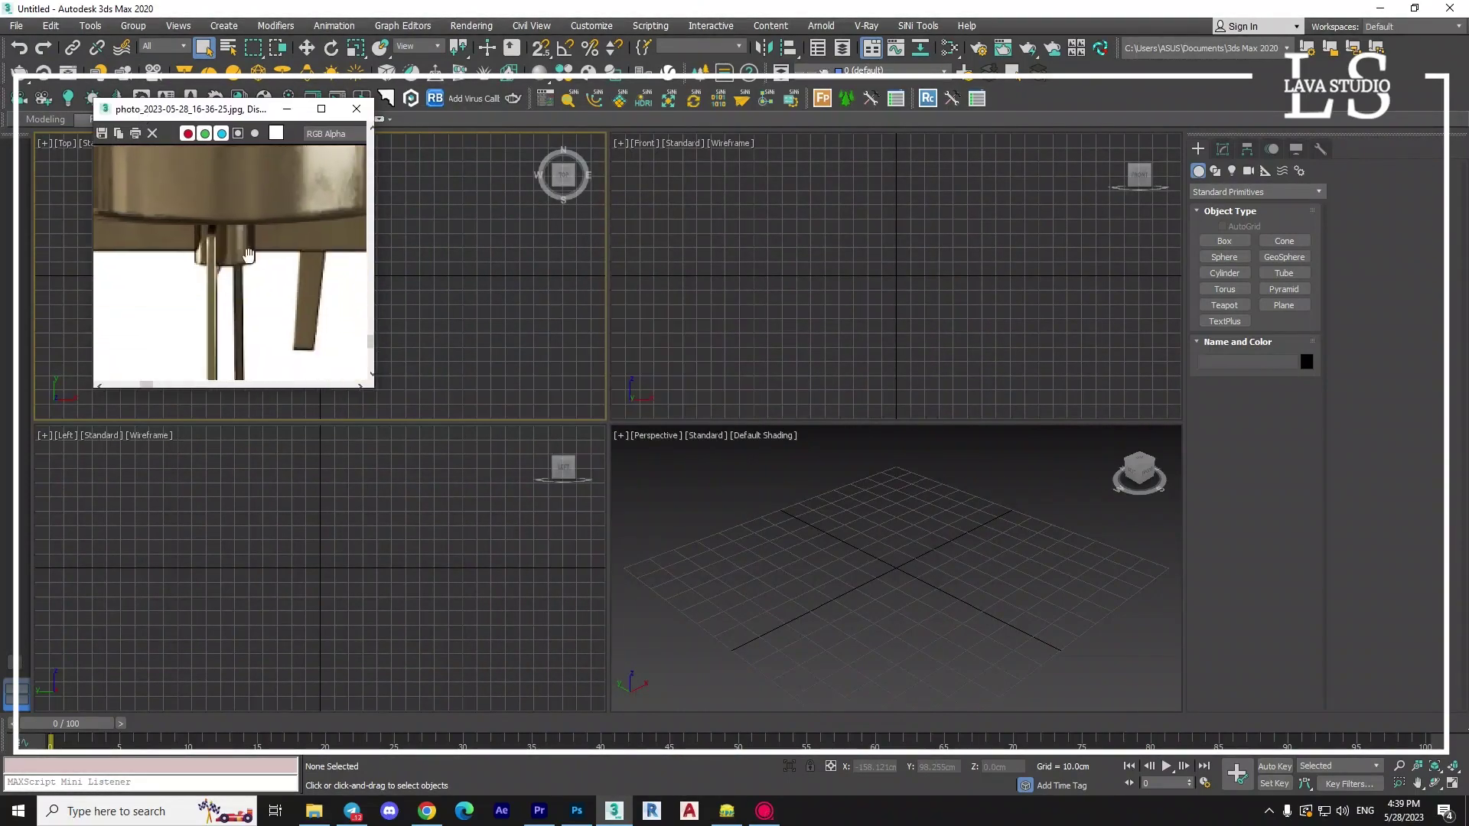
click(915, 557)
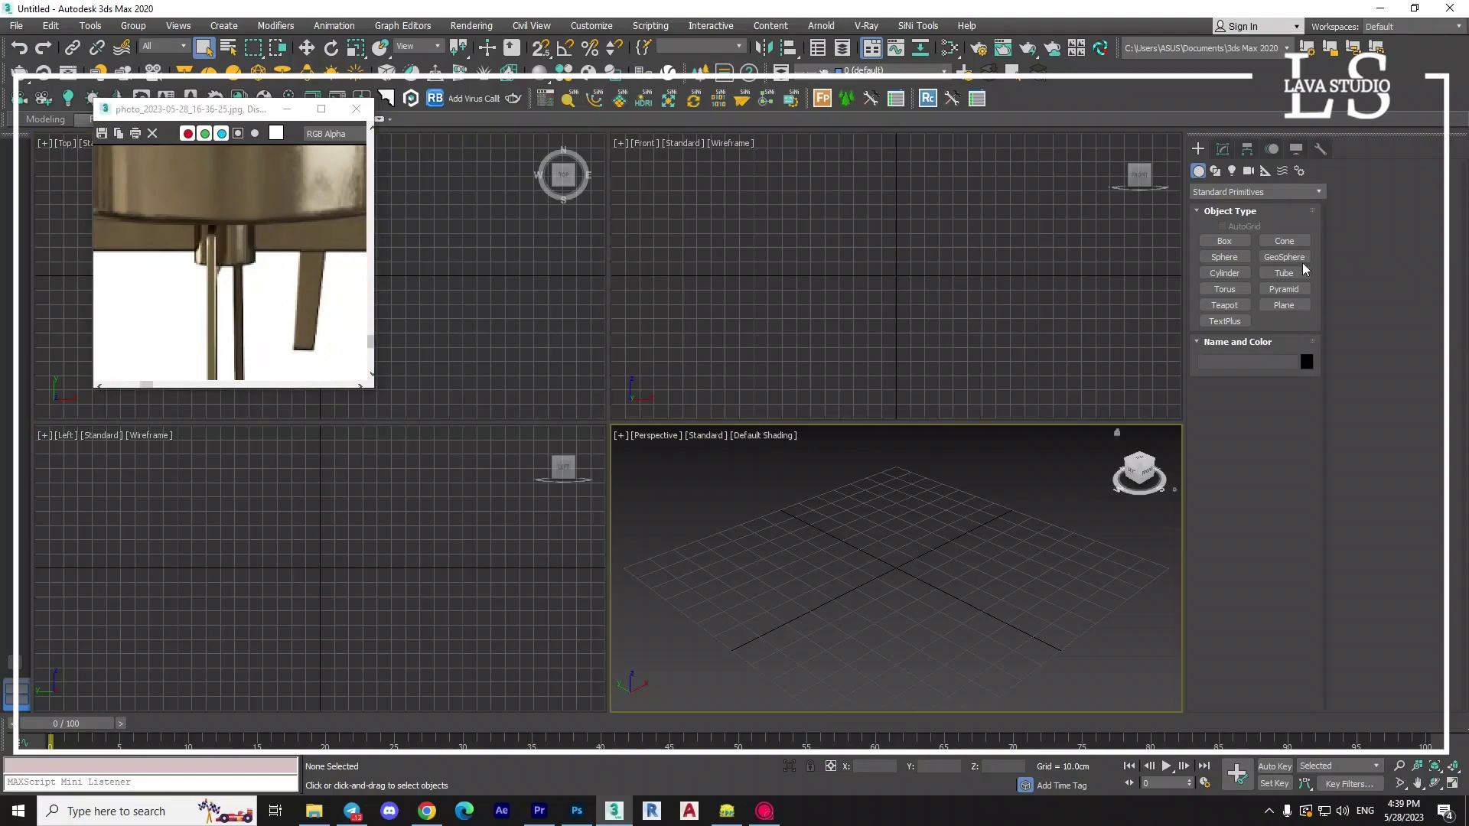
Draw a cylinder at the grid centre with a 5 cm radius and 10 cm height.
click(1224, 273)
drag(894, 587, 922, 577)
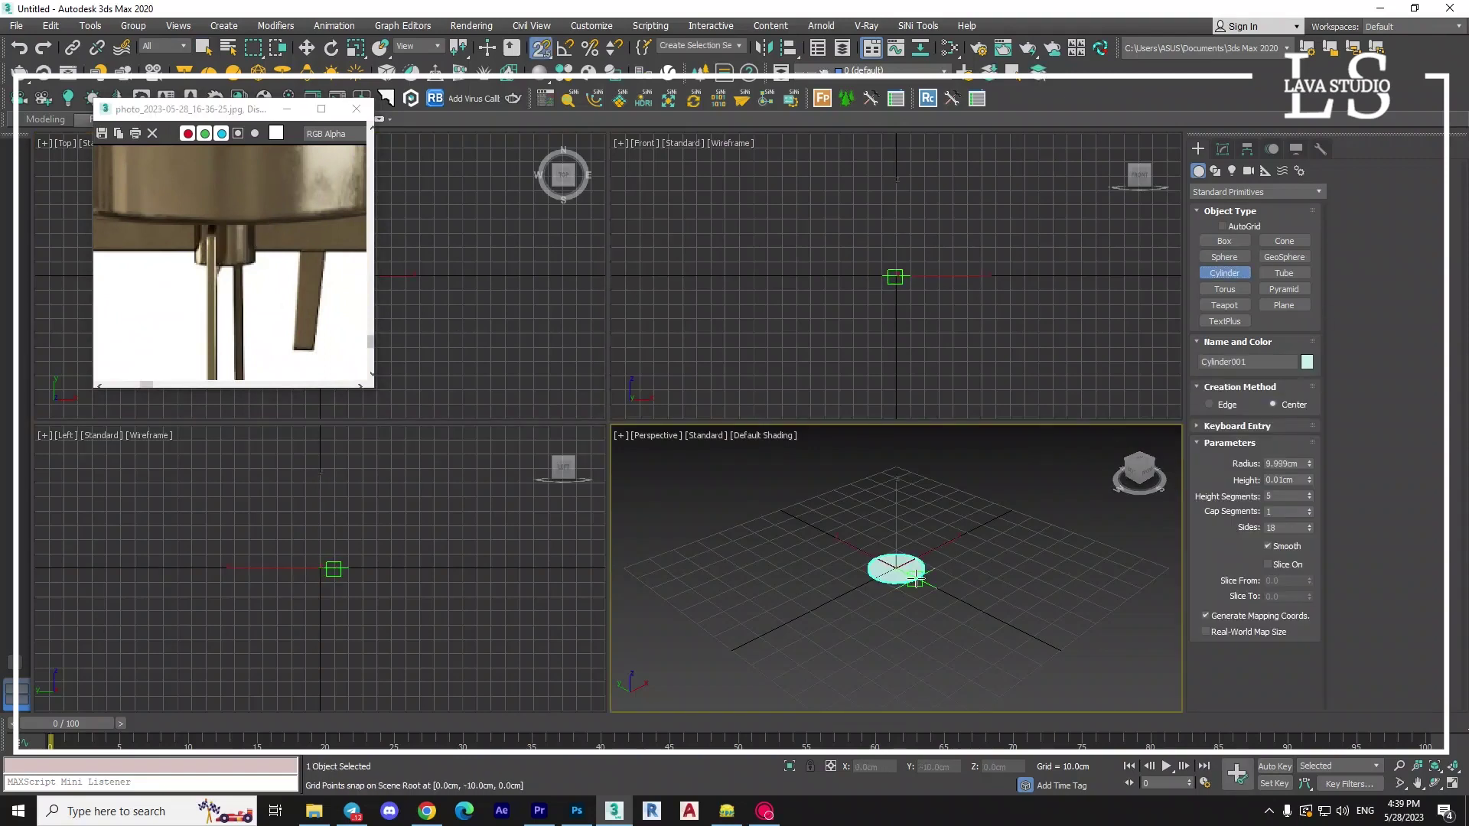
click(916, 554)
scroll(947, 560, up, 1)
scroll(947, 561, up, 3)
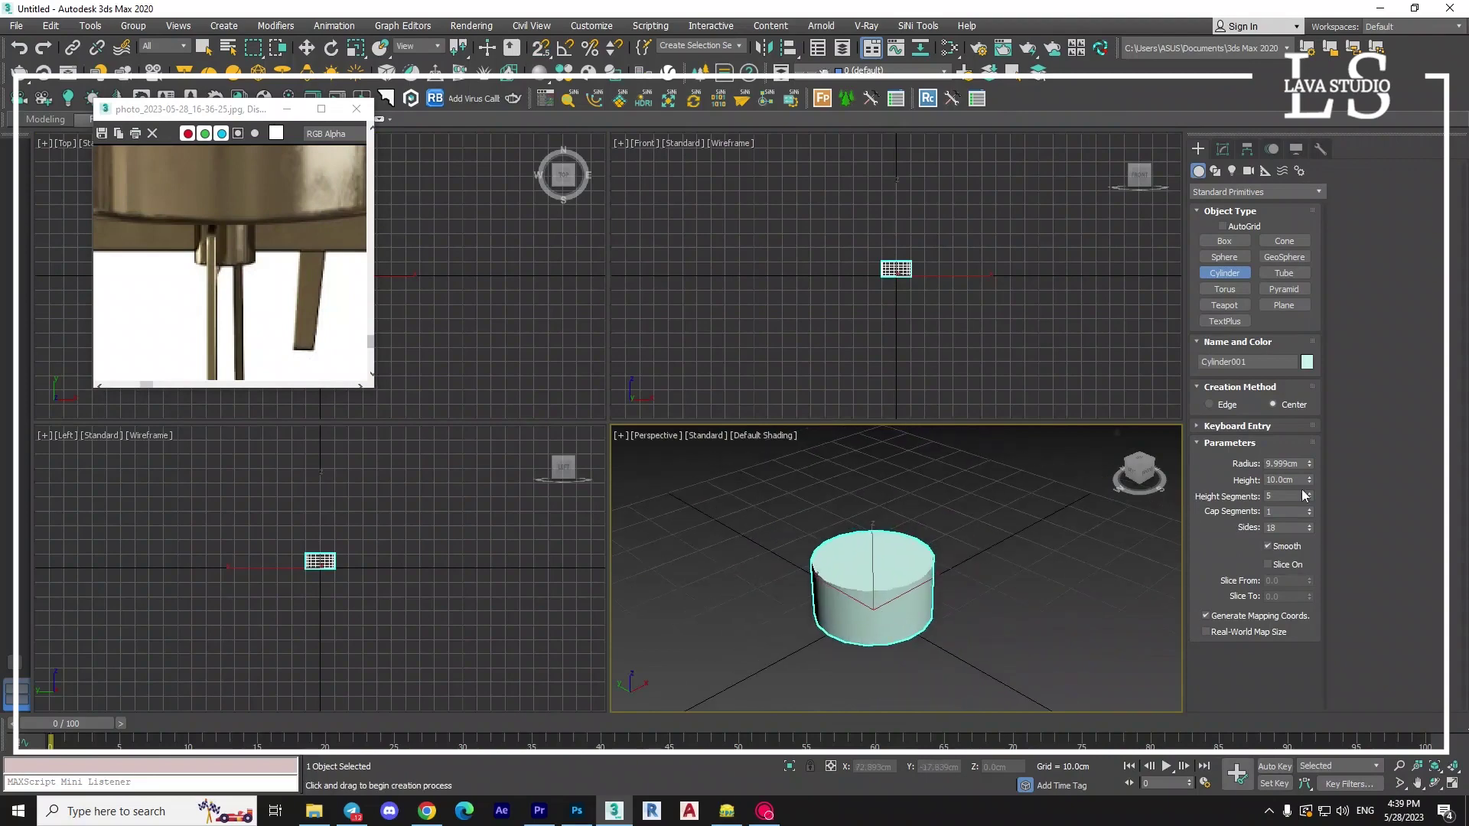
text(5)
key(Return)
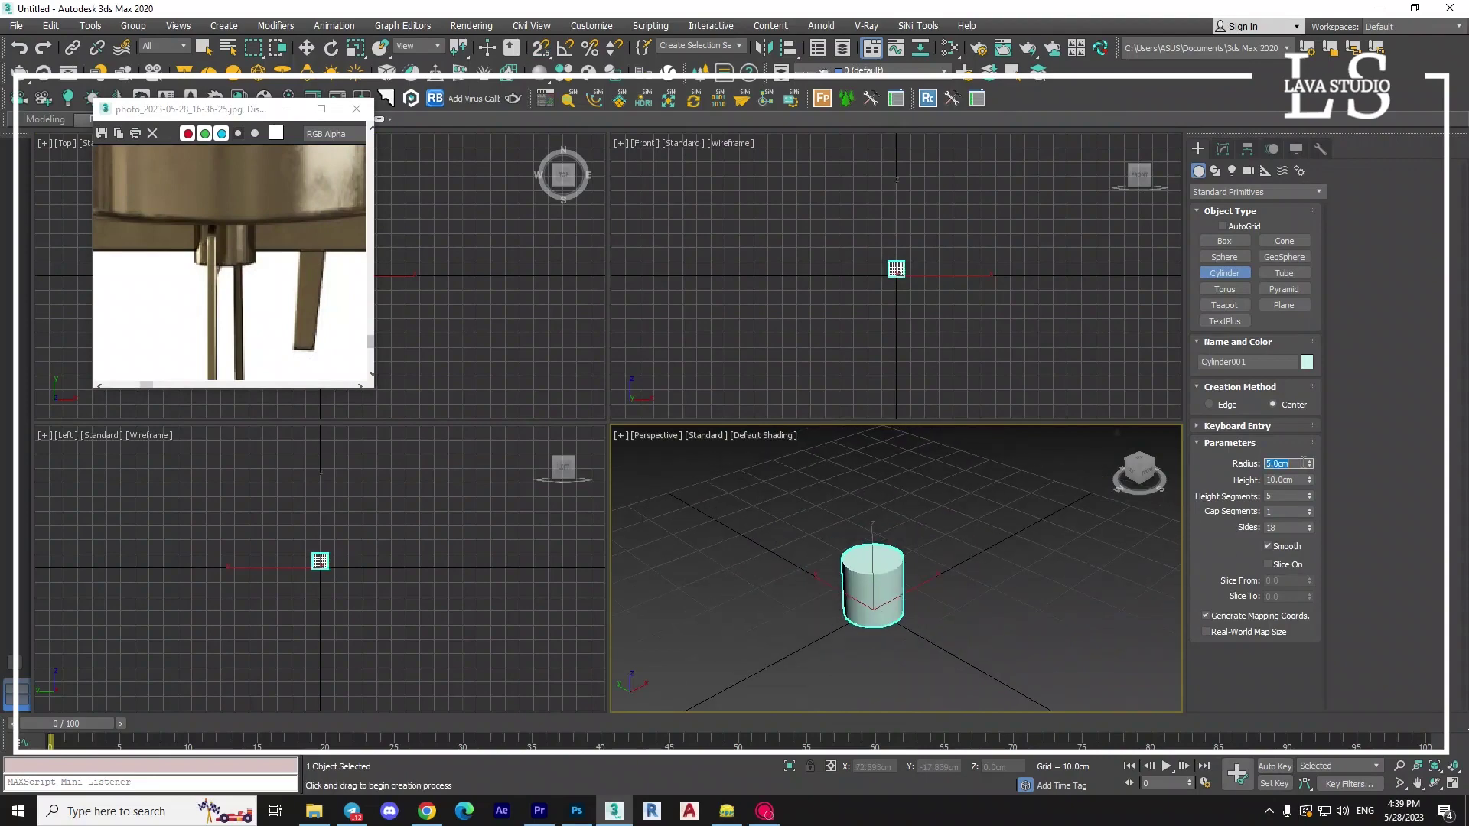
scroll(908, 551, up, 2)
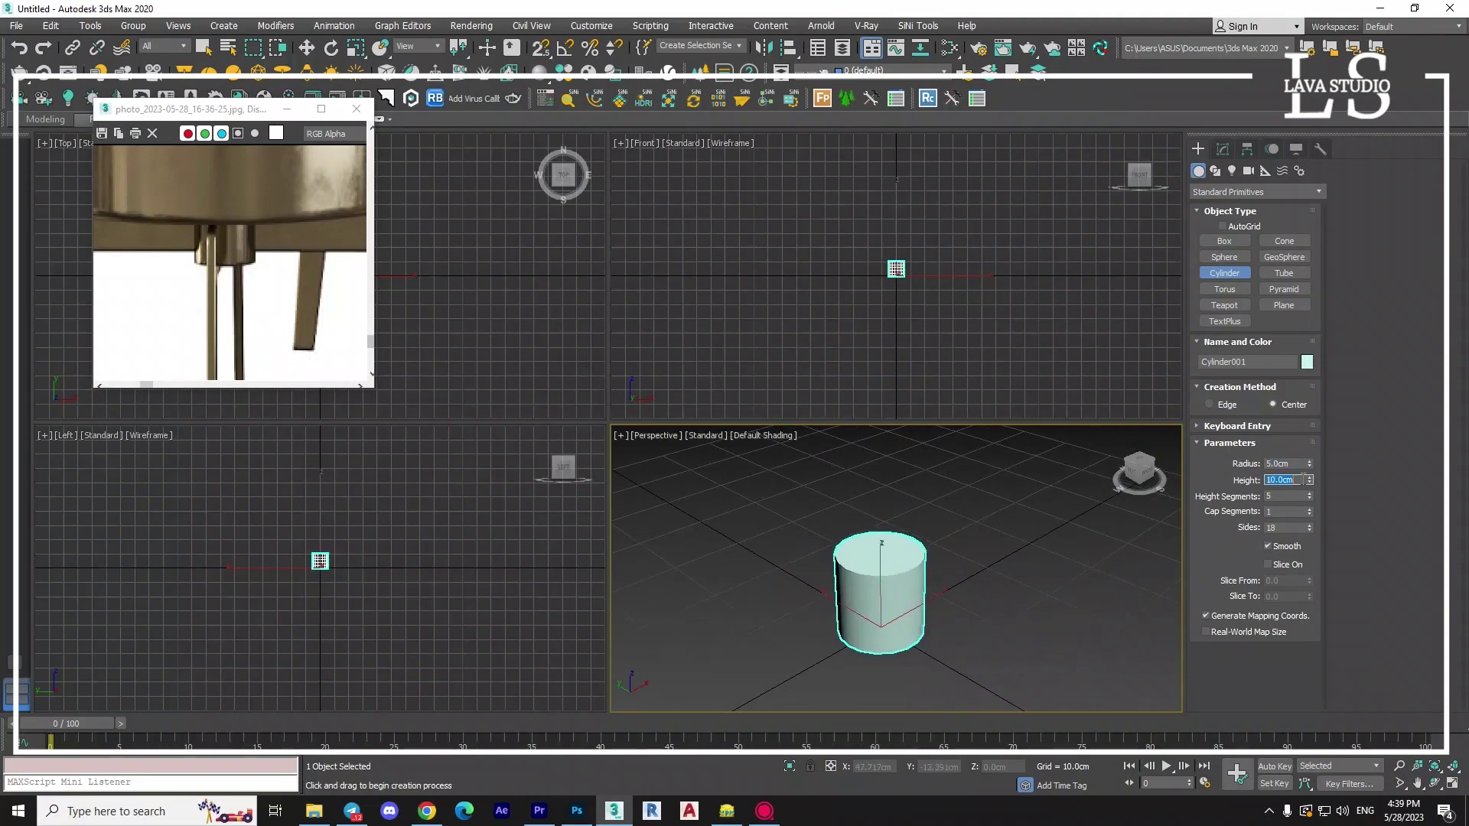
Show edged faces and give the cylinder 3 height segments and 51 sides.
key(F4)
scroll(915, 587, up, 4)
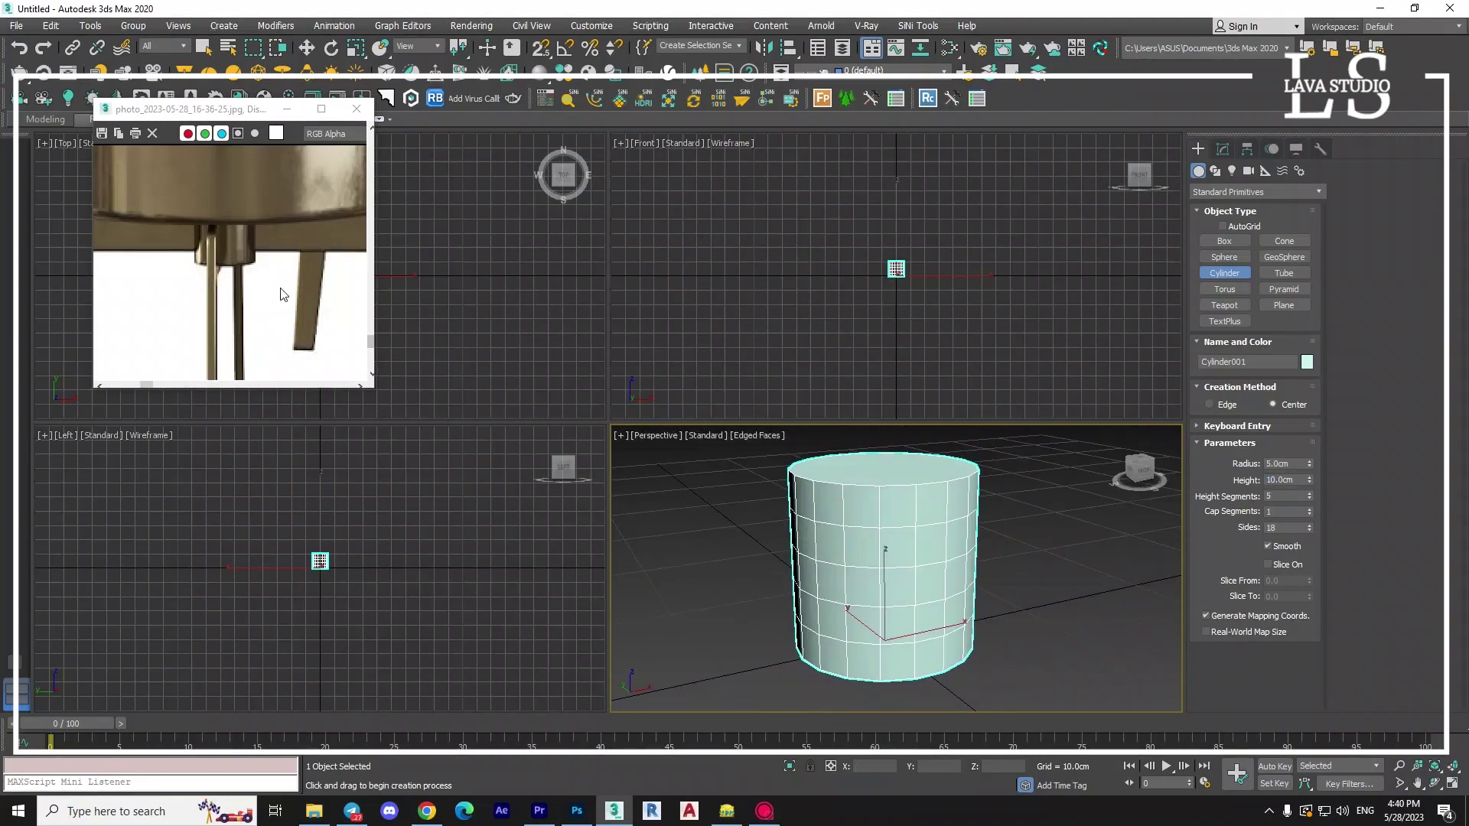
scroll(284, 295, down, 2)
mouse_move(750, 570)
alt+middle_down()
mouse_move(866, 594)
mouse_move(853, 560)
alt+middle_up()
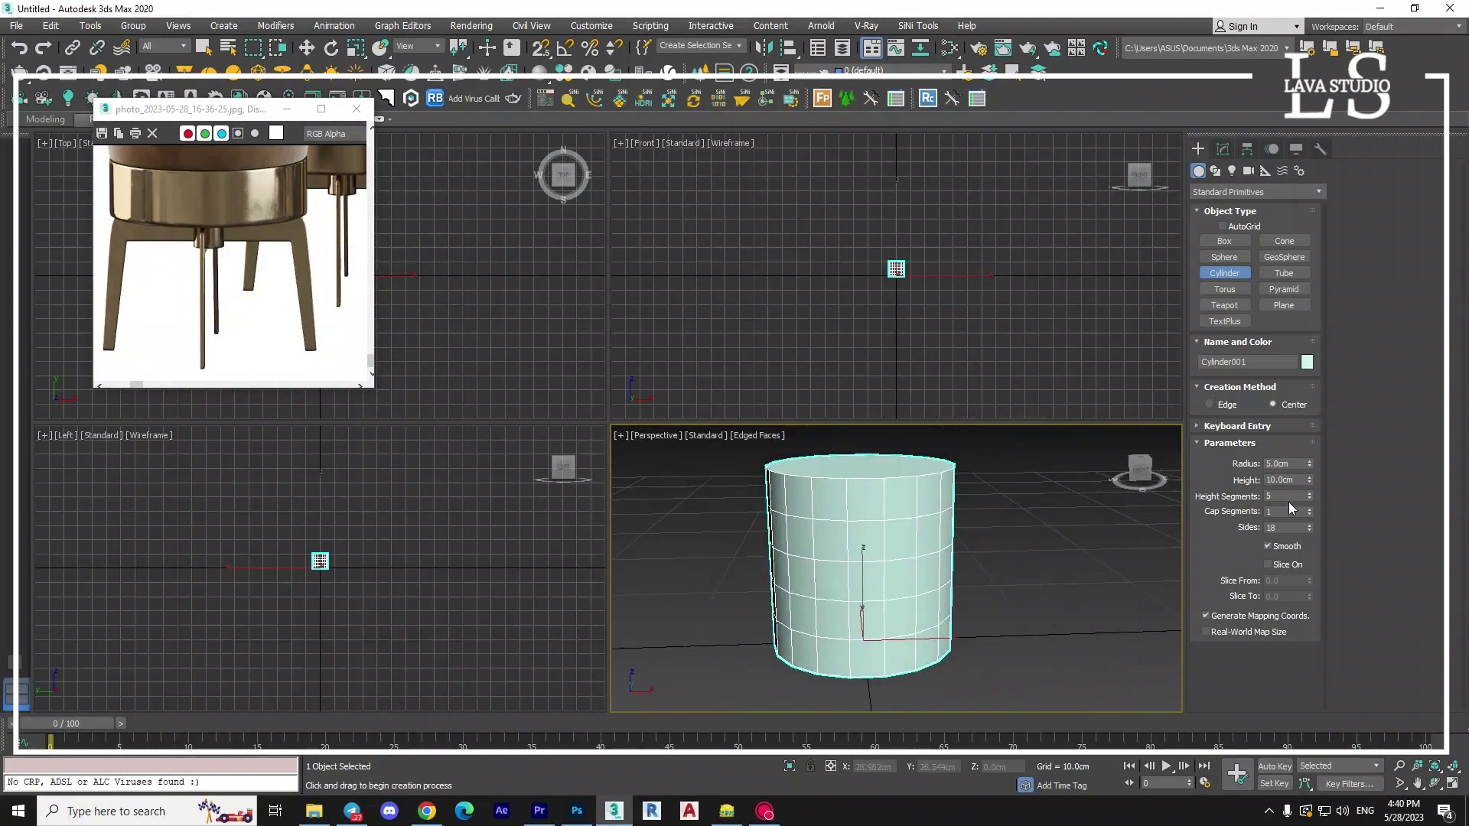
alt+middle_drag(984, 524, 815, 533)
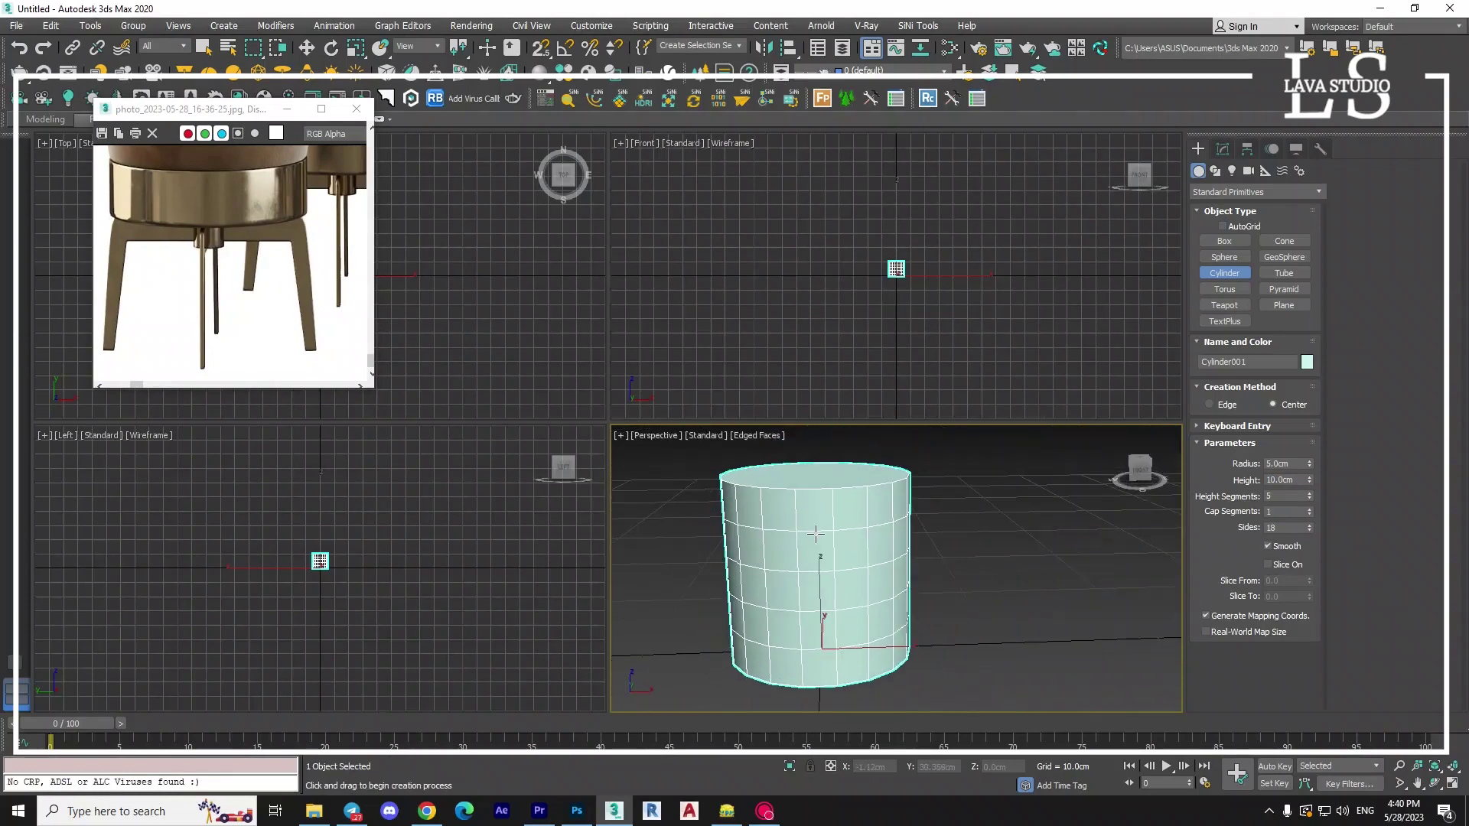
right_click(1308, 498)
click(1310, 492)
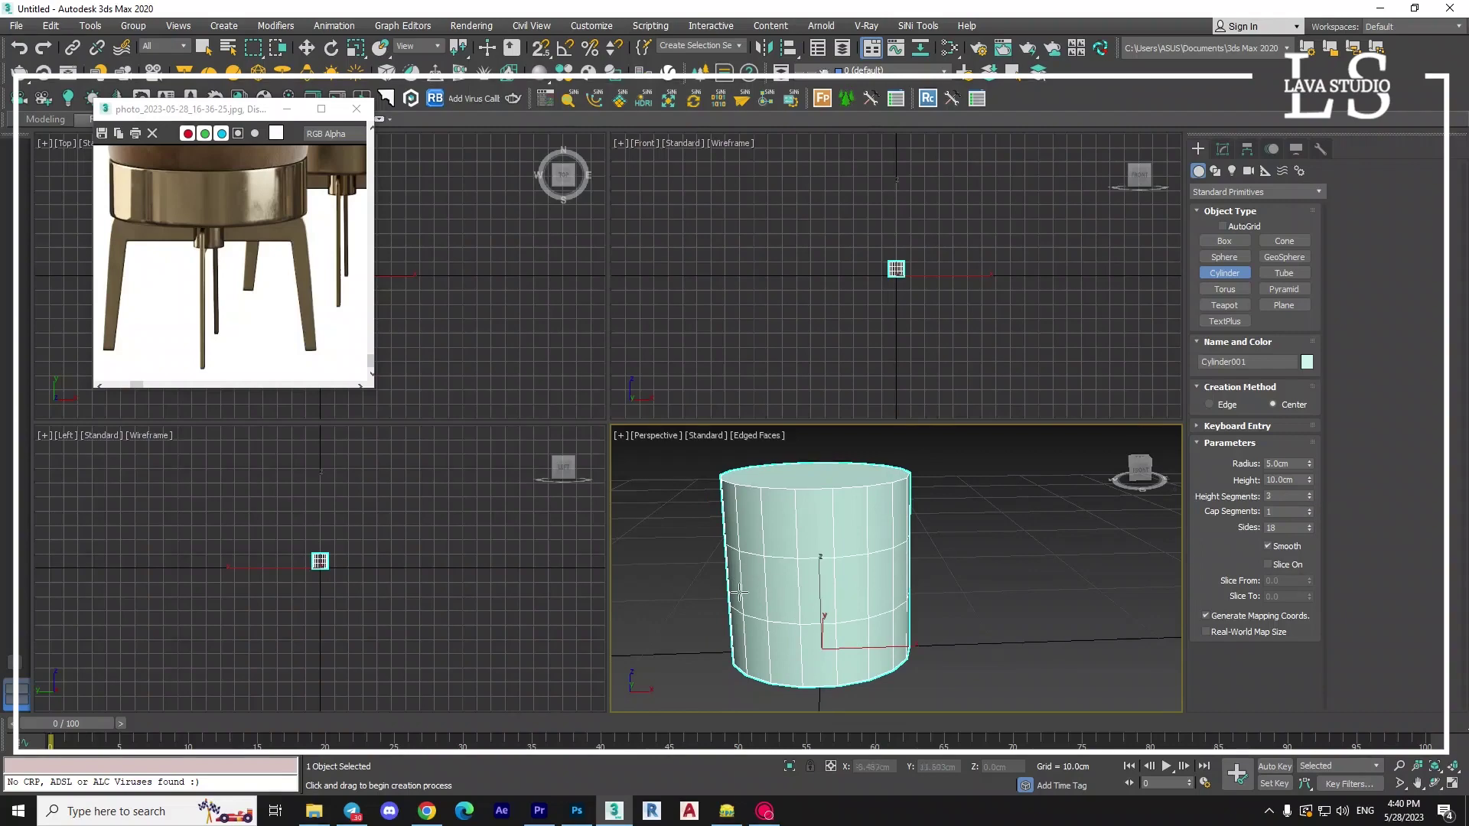
middle_drag(739, 592, 775, 557)
key(t)
key(z)
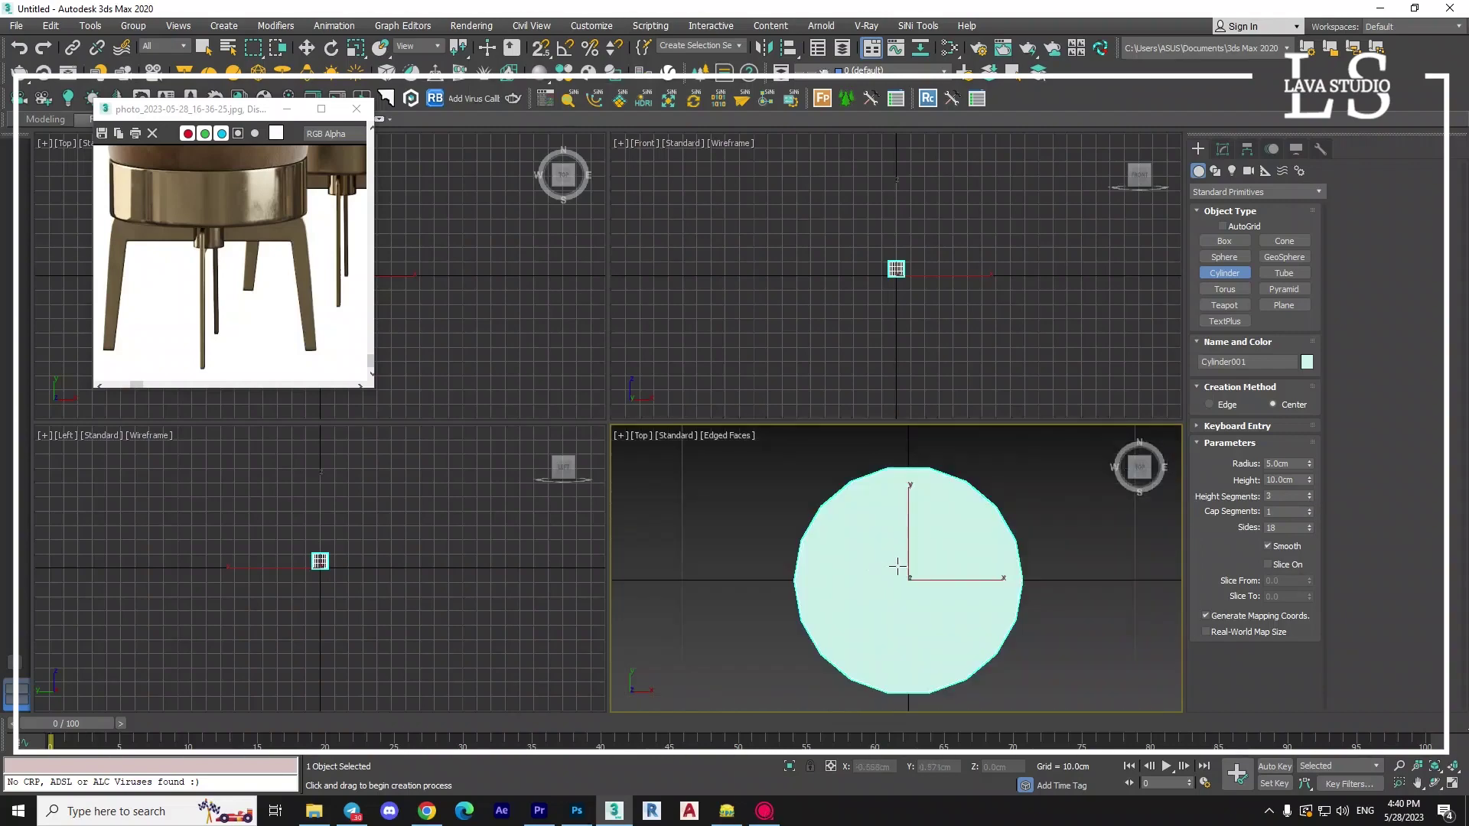
drag(1310, 526, 1309, 501)
scroll(841, 551, up, 3)
Maximize the clay-shaded Perspective view and lift the cylinder to Z 45 cm.
key(p)
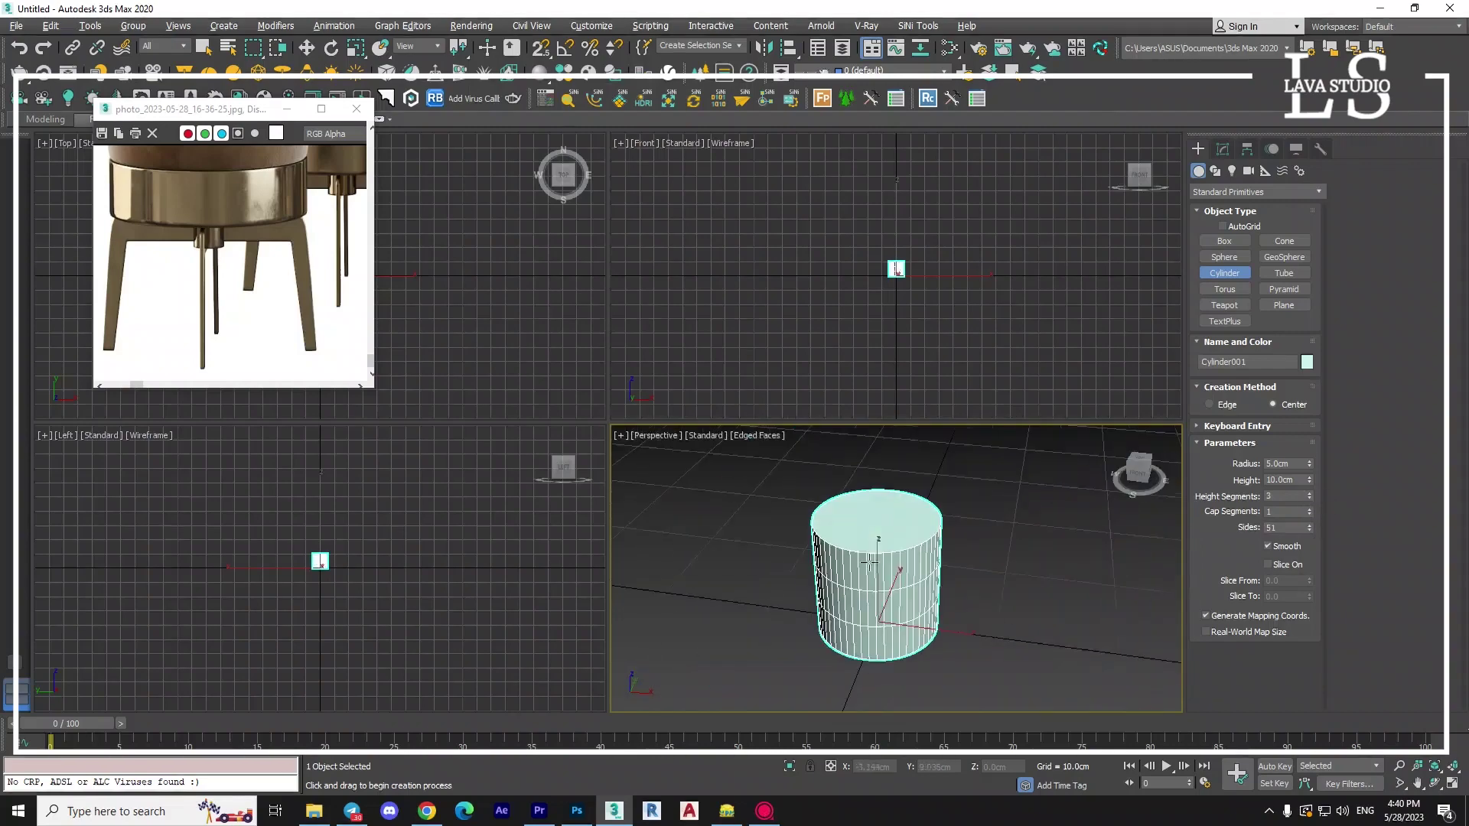
click(757, 434)
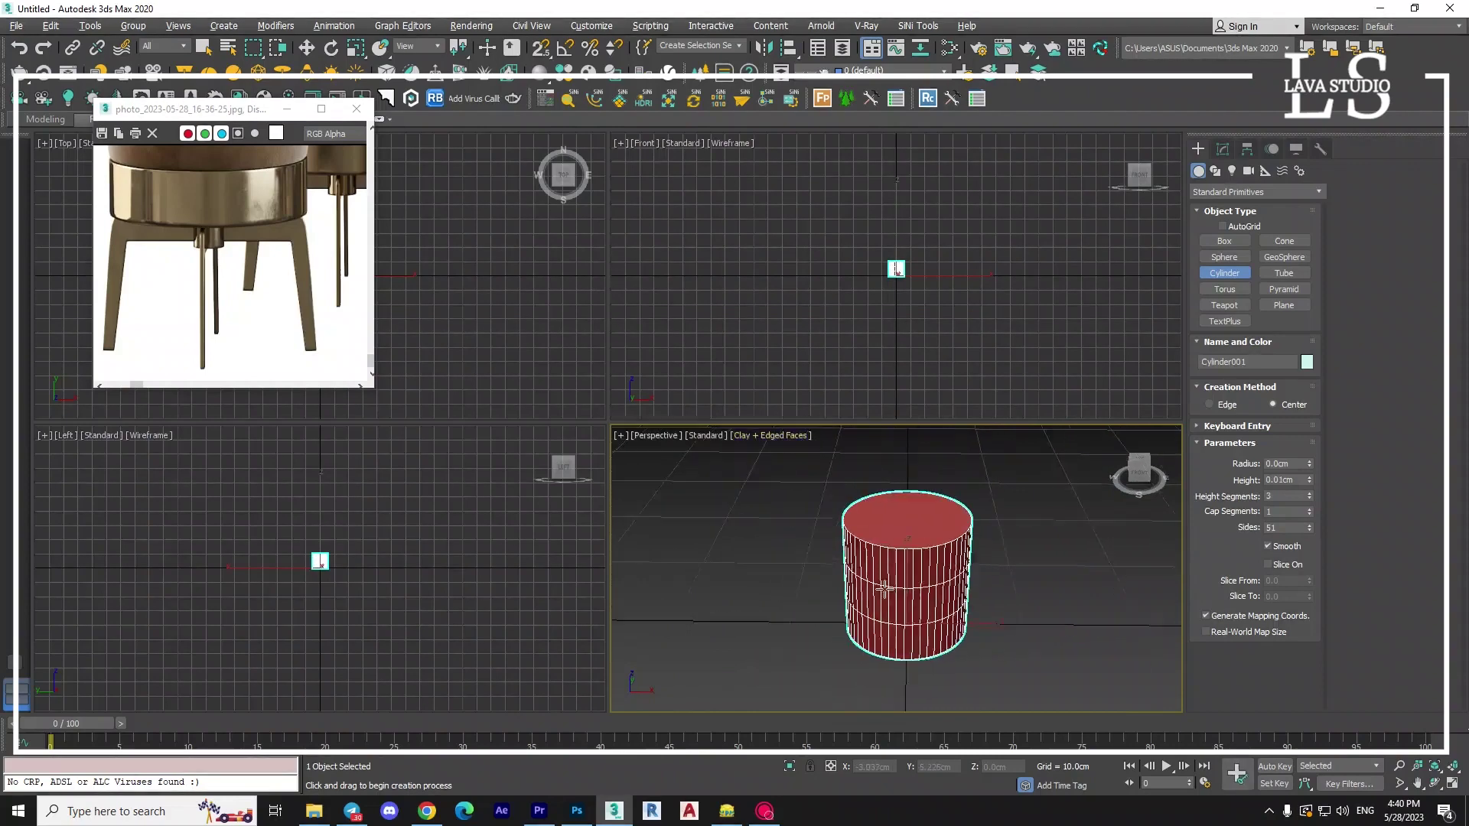
key(alt+w)
scroll(663, 507, down, 3)
mouse_move(651, 484)
middle_down()
mouse_move(698, 515)
mouse_move(610, 488)
middle_up()
key(w)
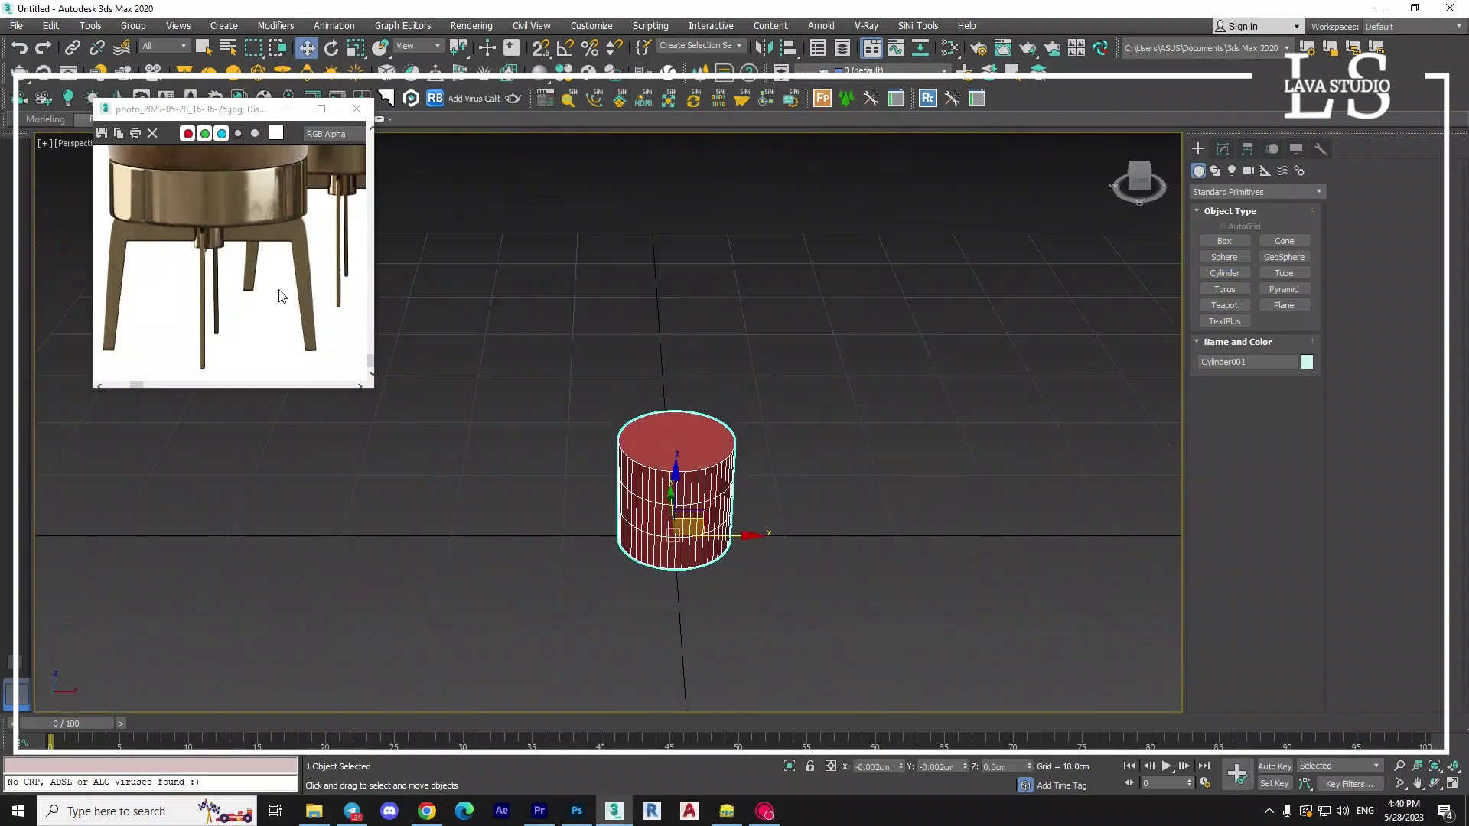
alt+middle_drag(681, 569, 740, 571)
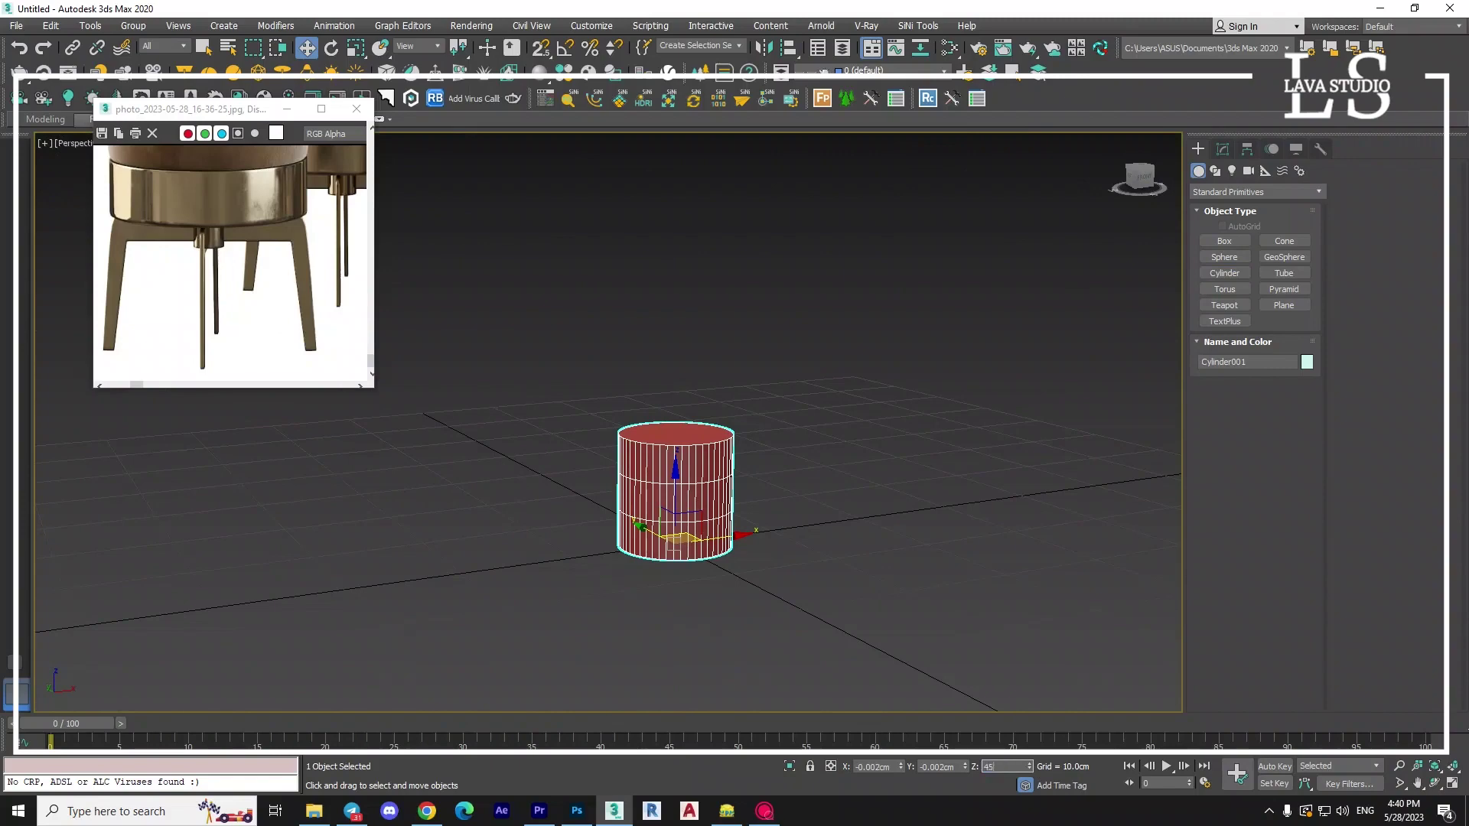
scroll(653, 517, down, 3)
Switch to the Front view and pan down to the area below the cylinder.
key(f)
scroll(617, 381, up, 3)
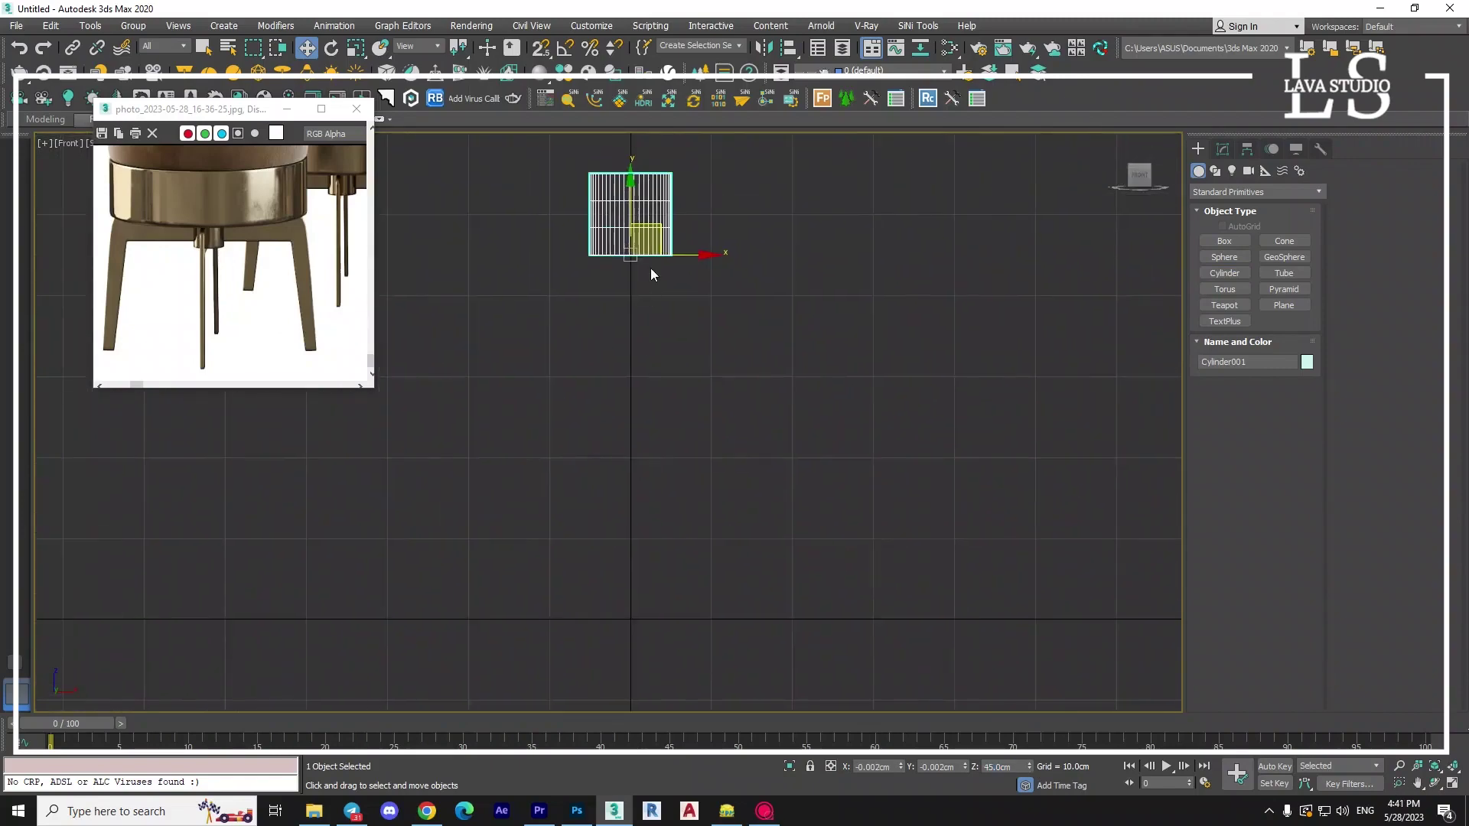
click(650, 274)
middle_drag(650, 274, 630, 331)
click(1222, 149)
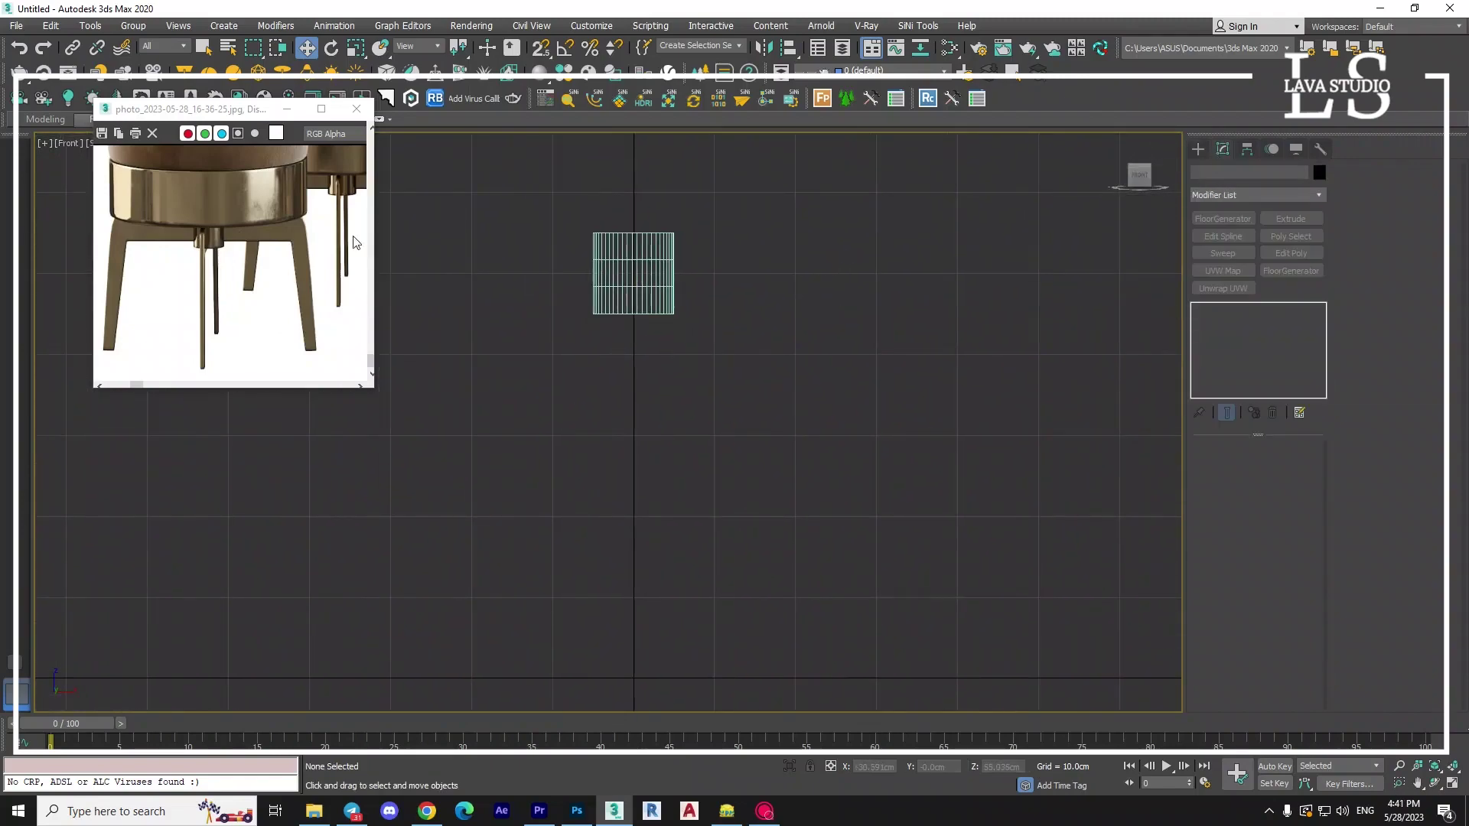
middle_drag(354, 243, 118, 352)
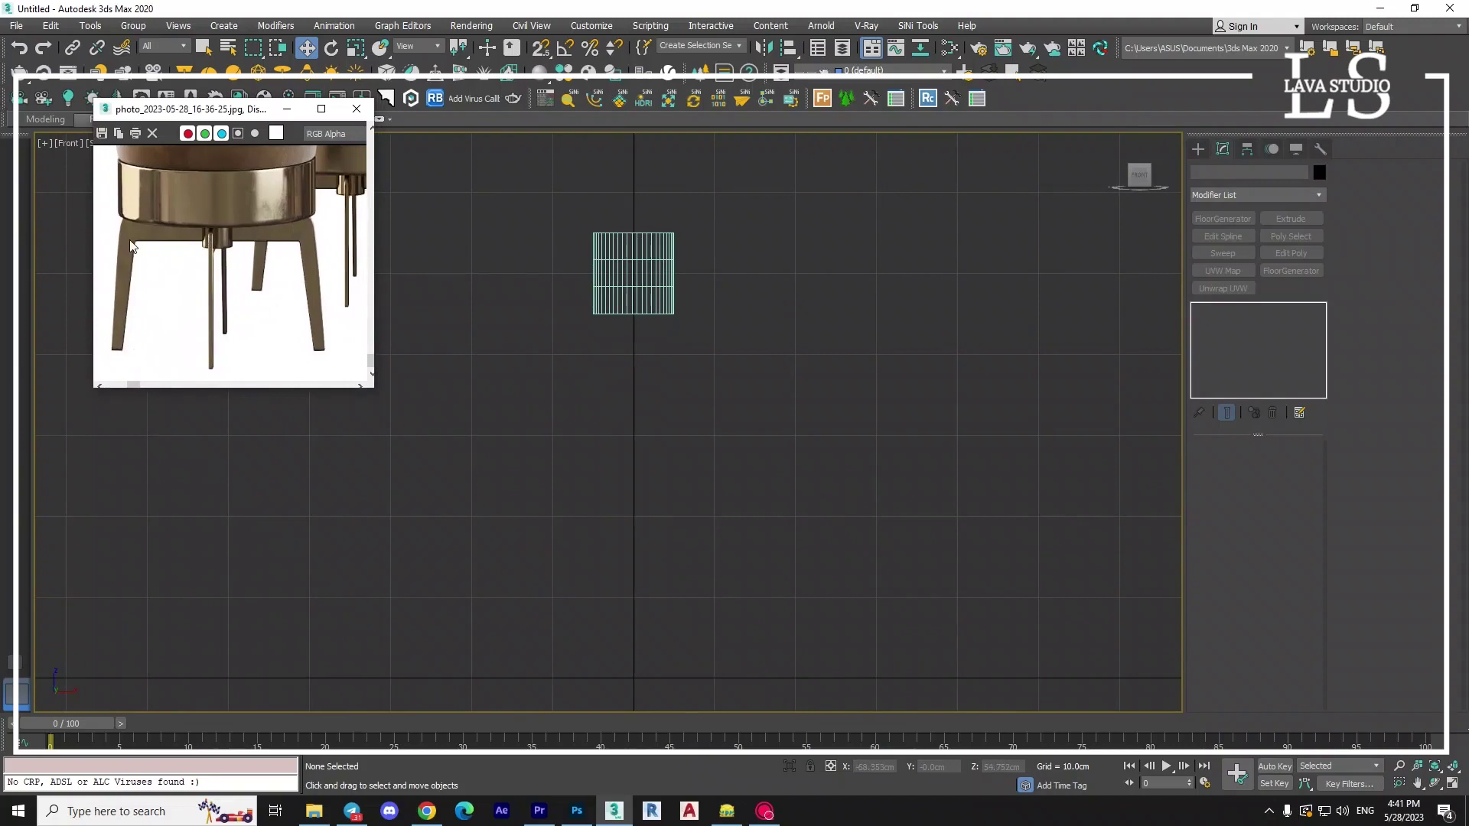
middle_drag(832, 354, 833, 384)
Draw a rectangle below the cylinder in the Front view.
click(1198, 149)
click(1215, 171)
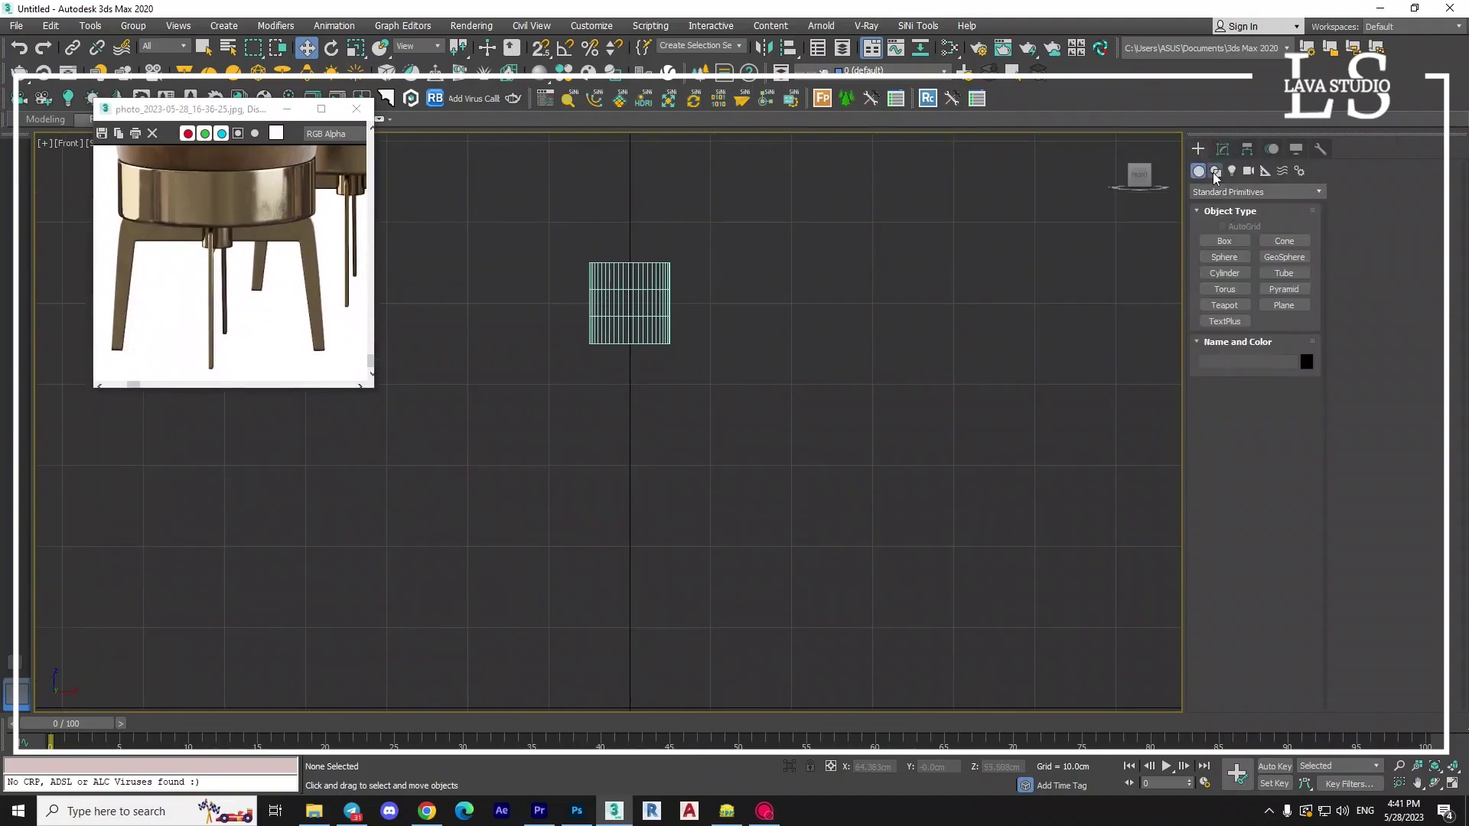
click(1284, 253)
middle_drag(578, 346, 605, 361)
drag(808, 325, 522, 520)
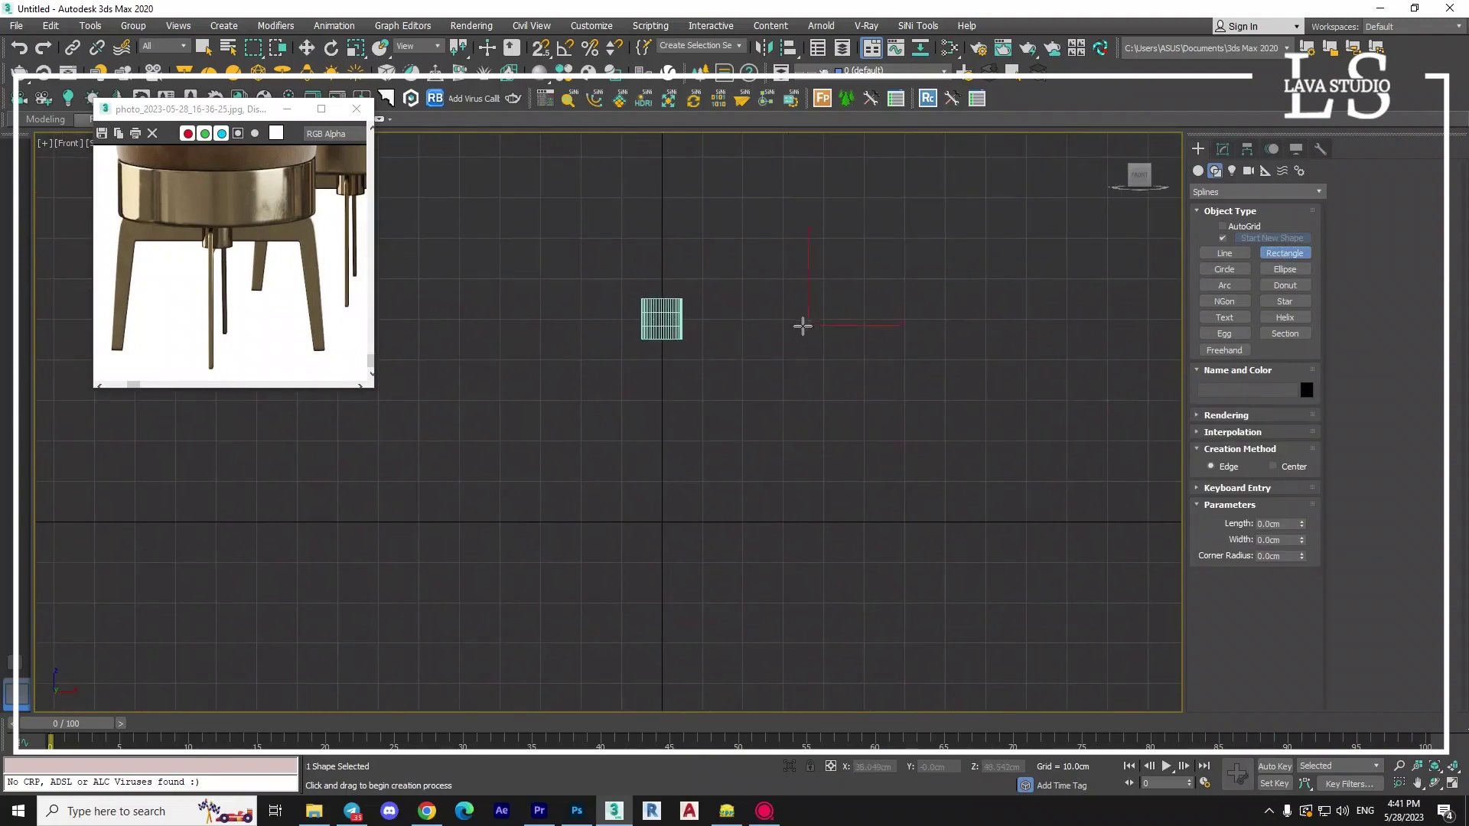
key(w)
Convert the rectangle to an Editable Spline and select its corner vertices.
right_click(665, 480)
mouse_move(580, 661)
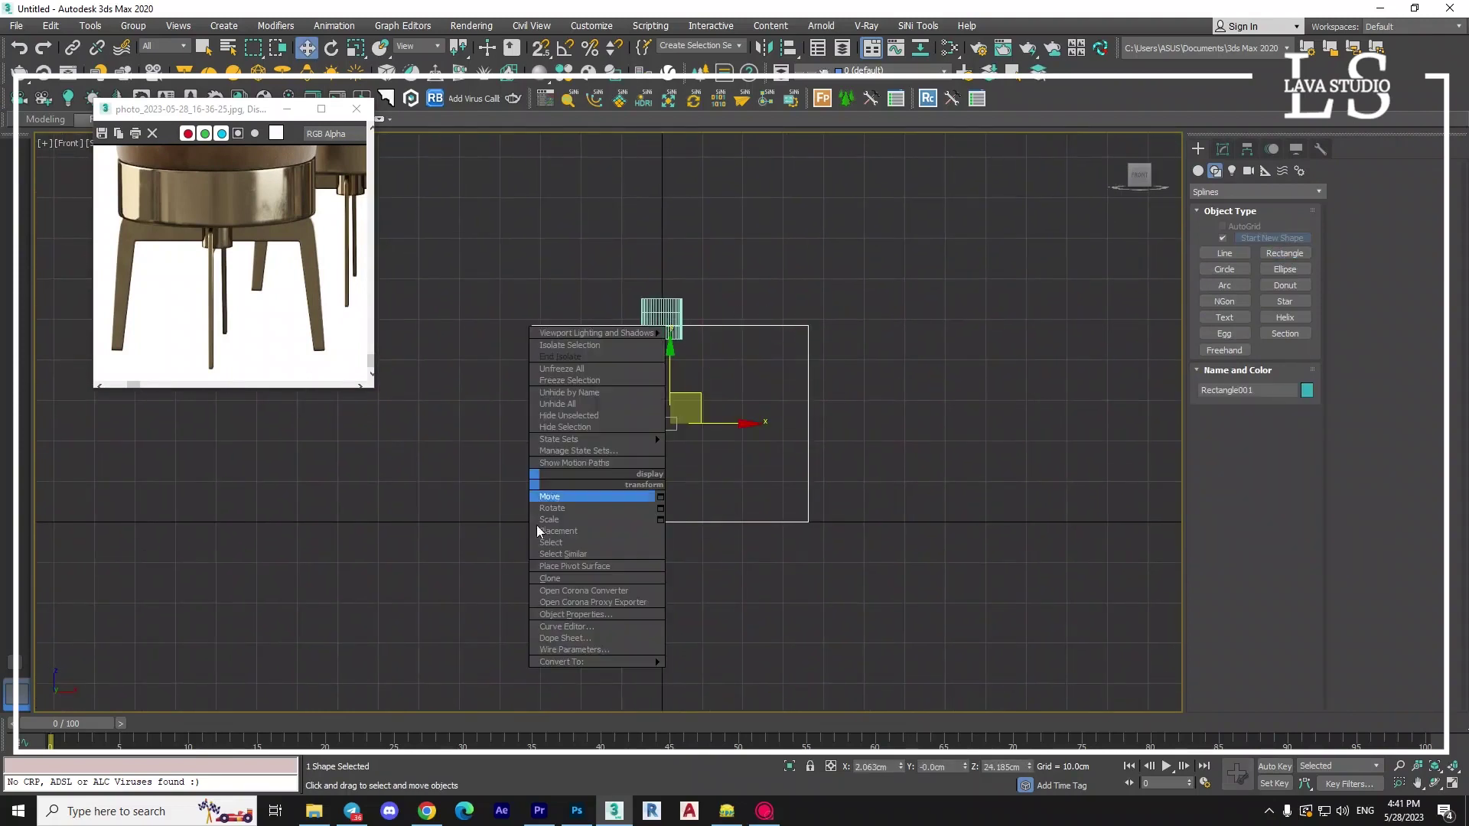
click(696, 663)
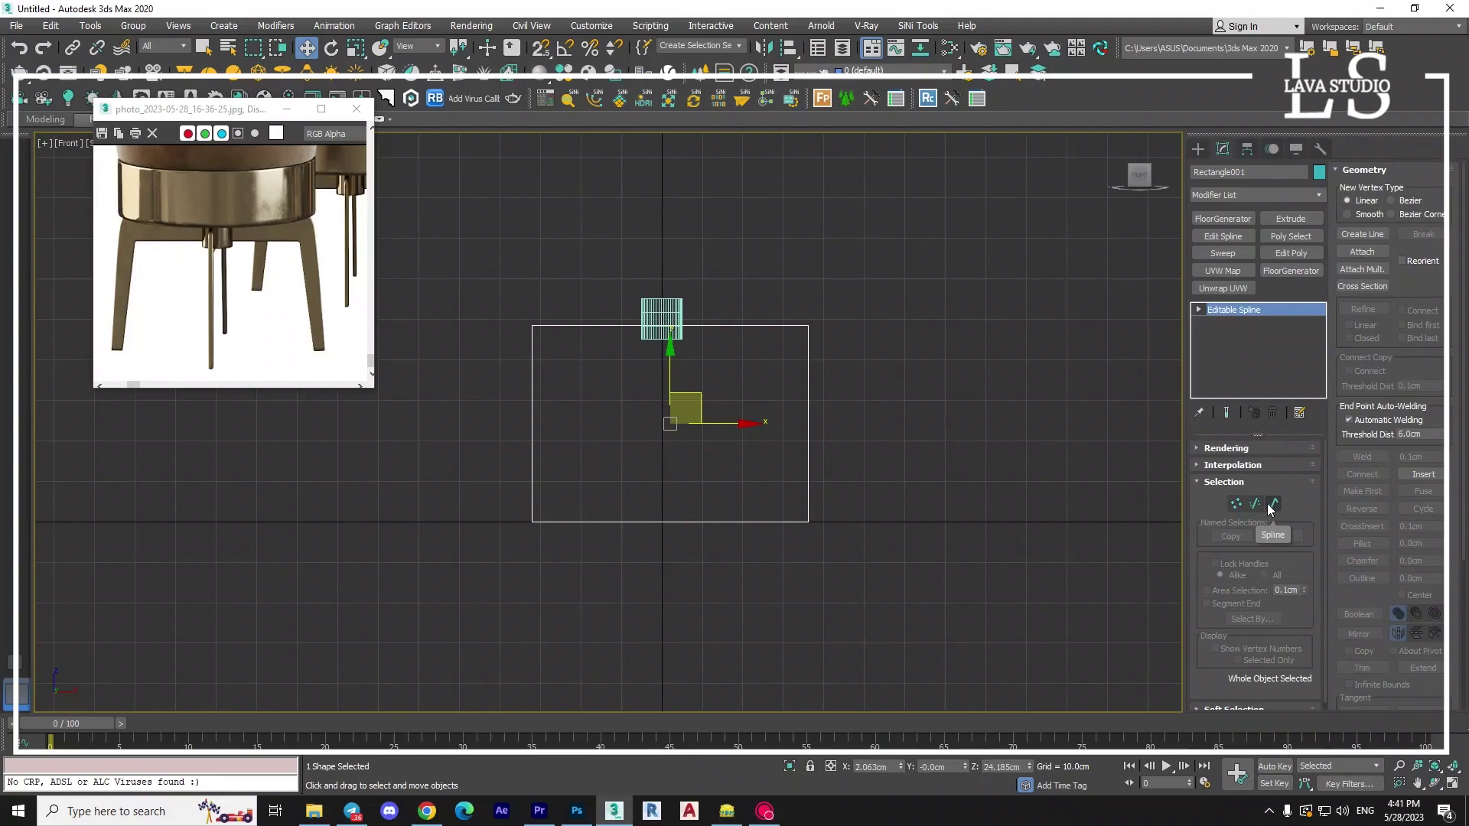
click(1236, 504)
key(ctrl+a)
right_click(598, 490)
click(567, 407)
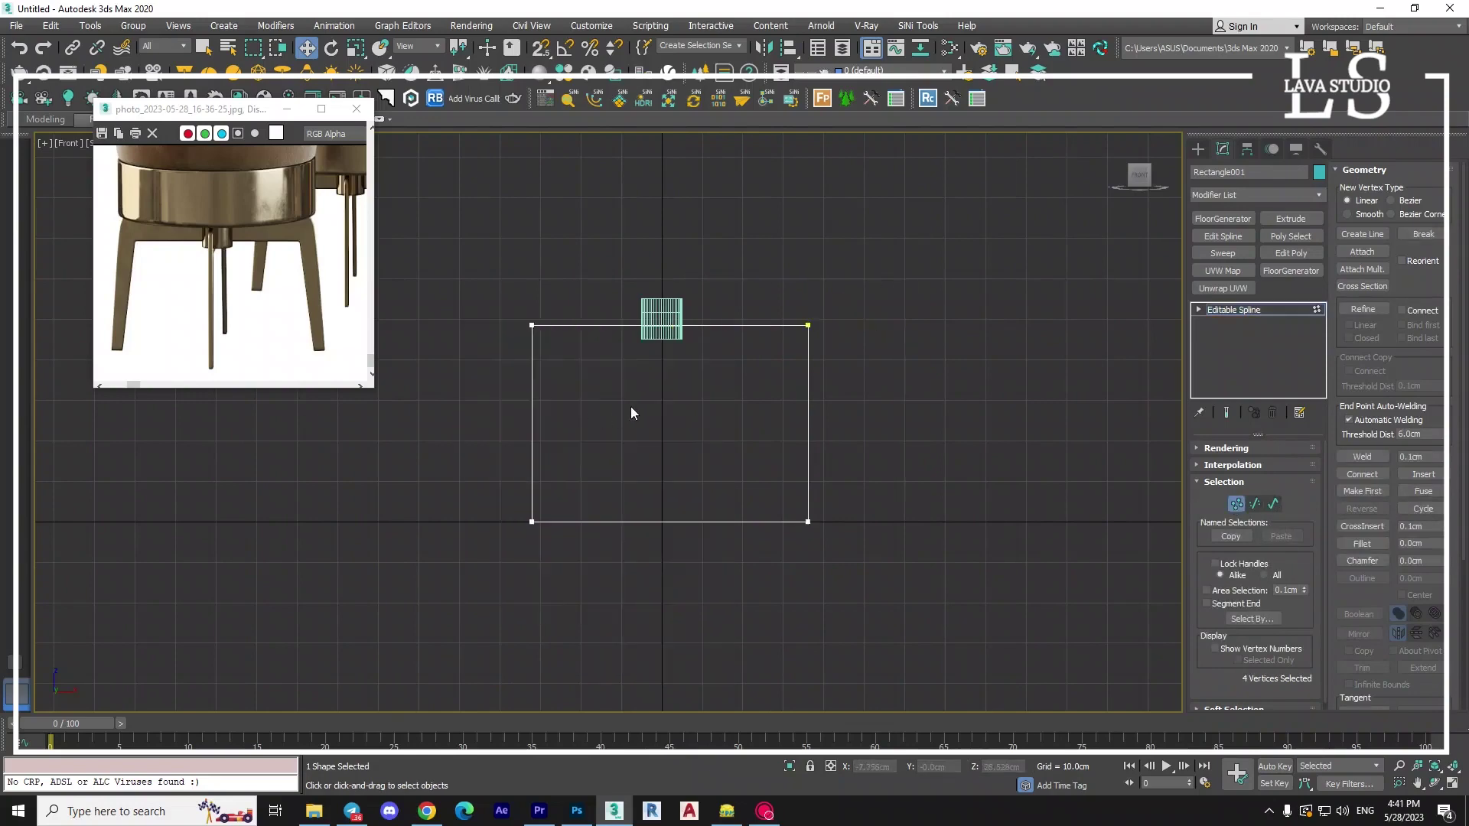
click(808, 325)
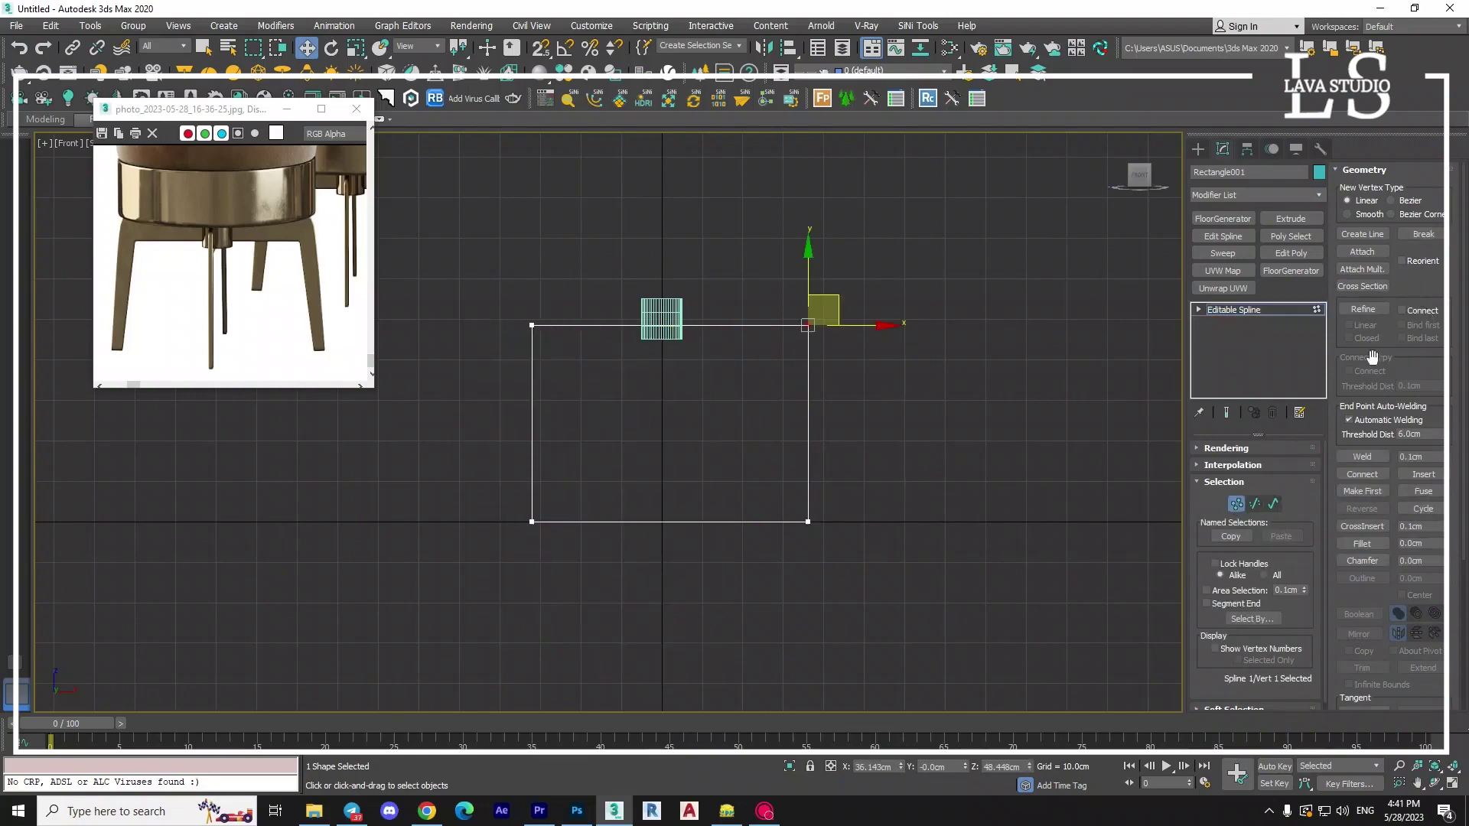
Inset a thin inner Outline of the rectangle at Spline level.
click(1273, 503)
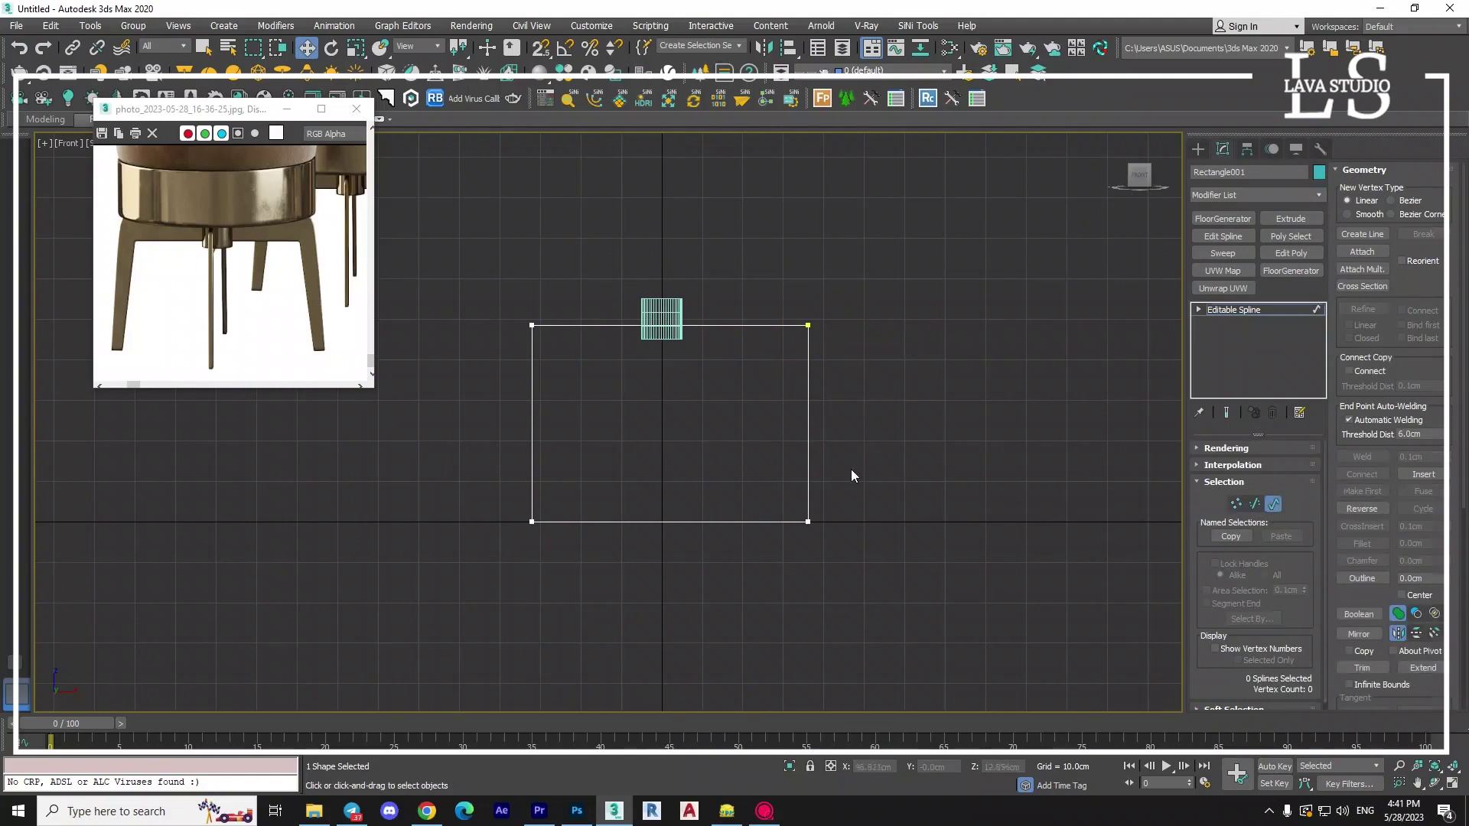
key(ctrl+a)
click(1362, 579)
drag(709, 523, 698, 478)
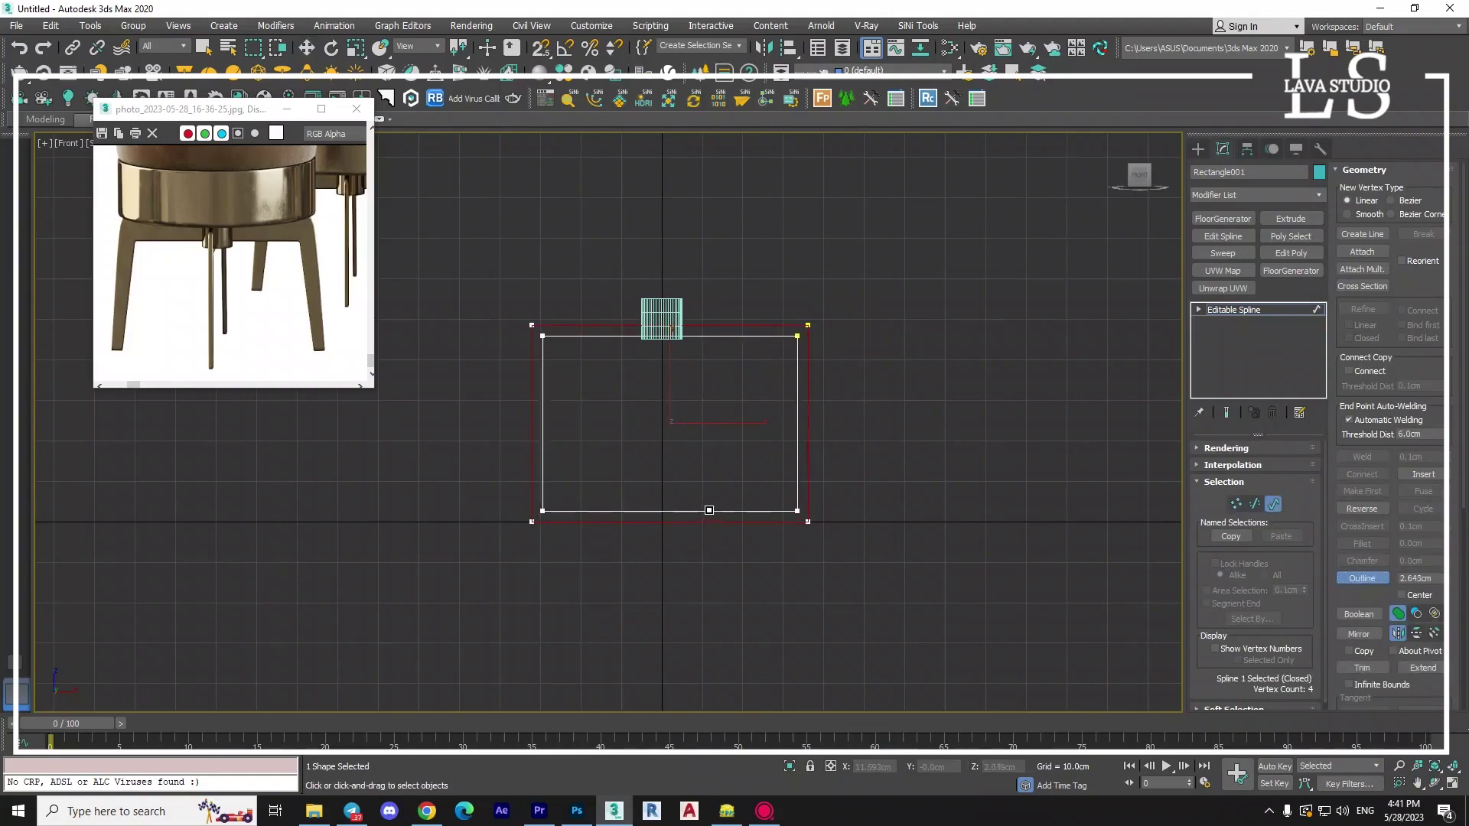
scroll(697, 478, up, 2)
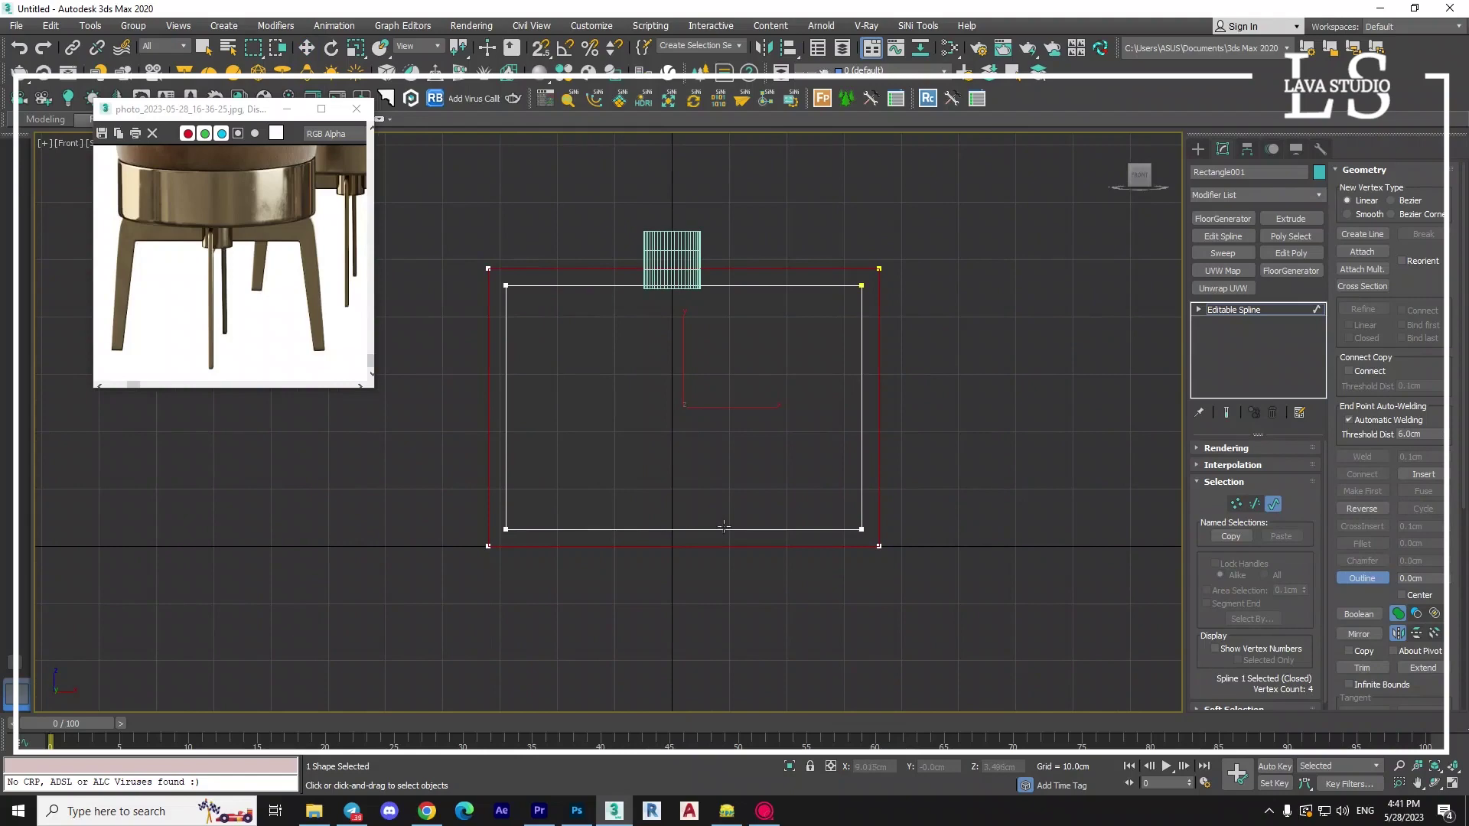
mouse_move(594, 438)
middle_down()
mouse_move(609, 466)
mouse_move(616, 439)
middle_up()
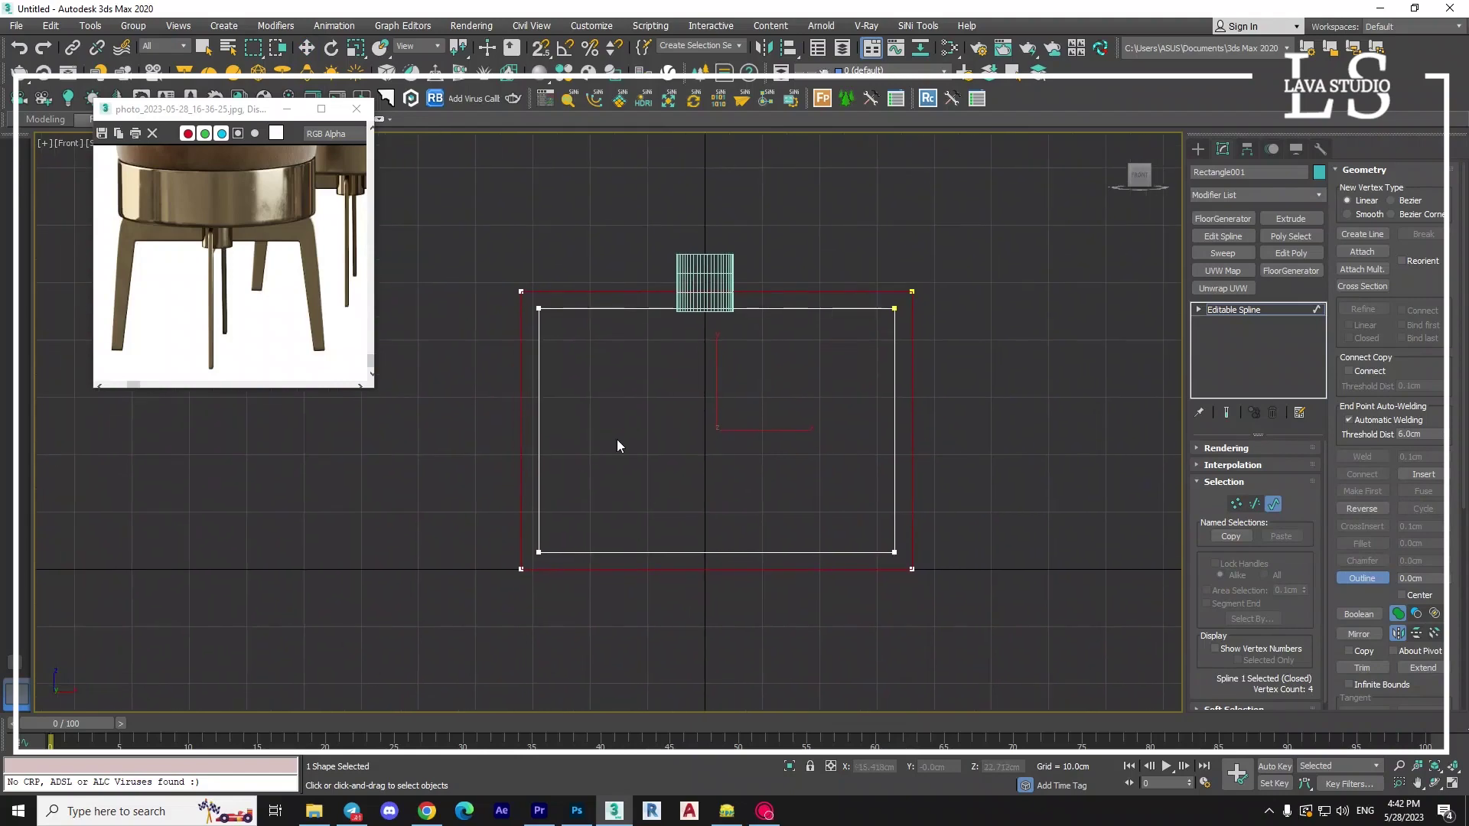
Enter Vertex level on the outlined rectangle and centre it in the view.
click(1236, 505)
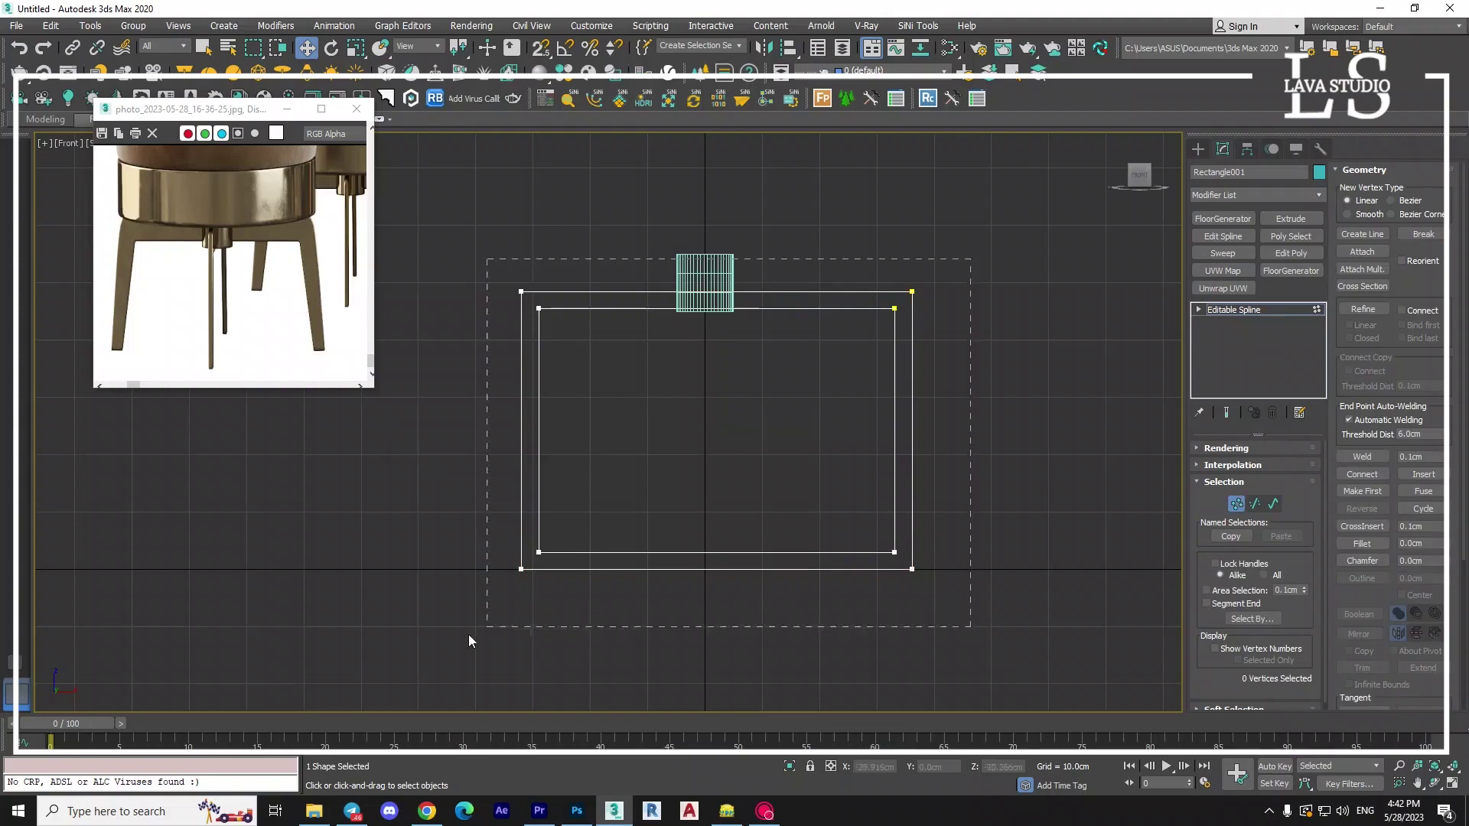
right_click(537, 531)
click(581, 545)
scroll(724, 560, up, 2)
middle_drag(724, 560, 668, 567)
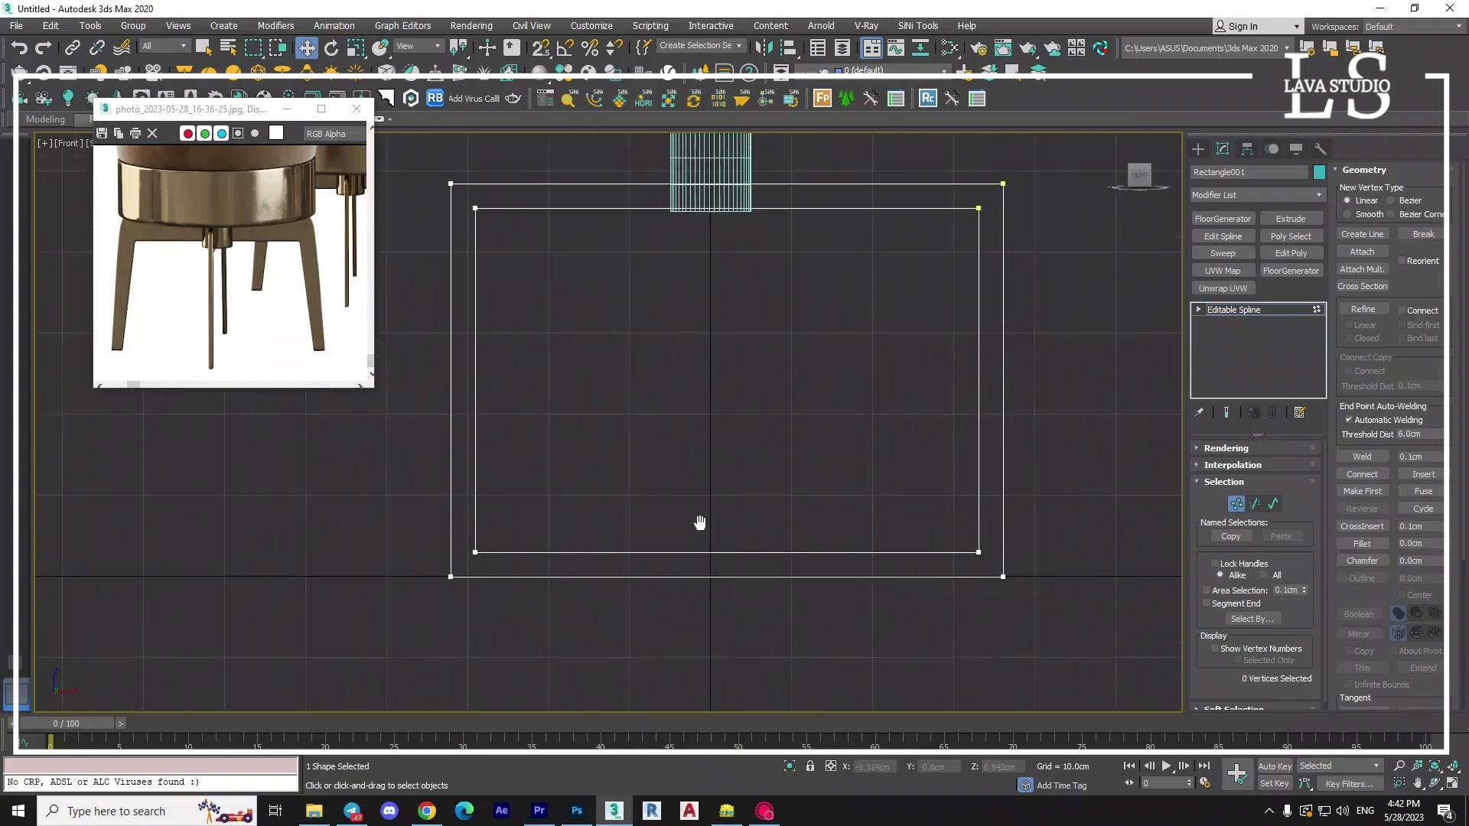
click(1273, 503)
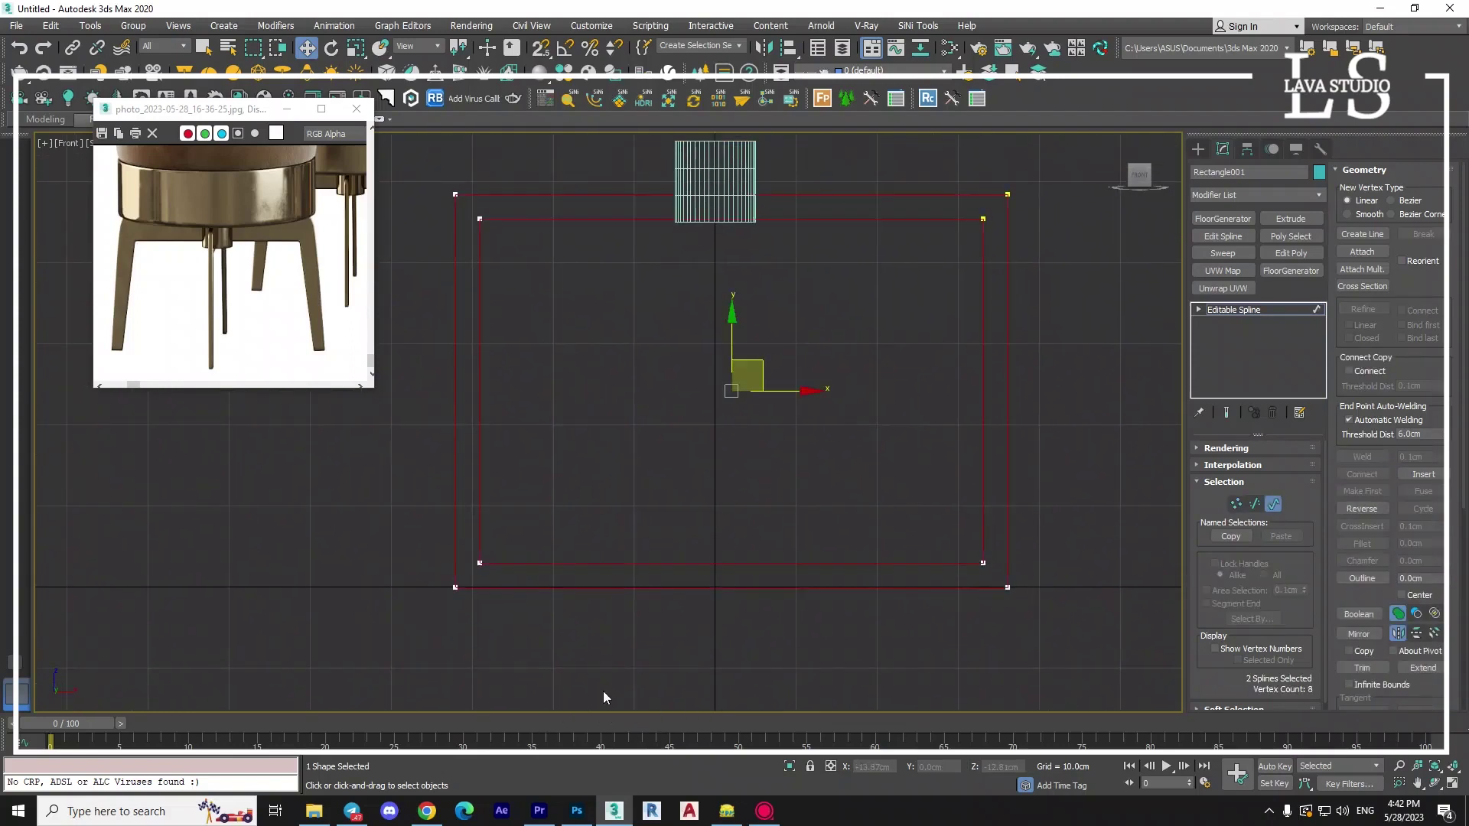
click(1254, 505)
click(1236, 504)
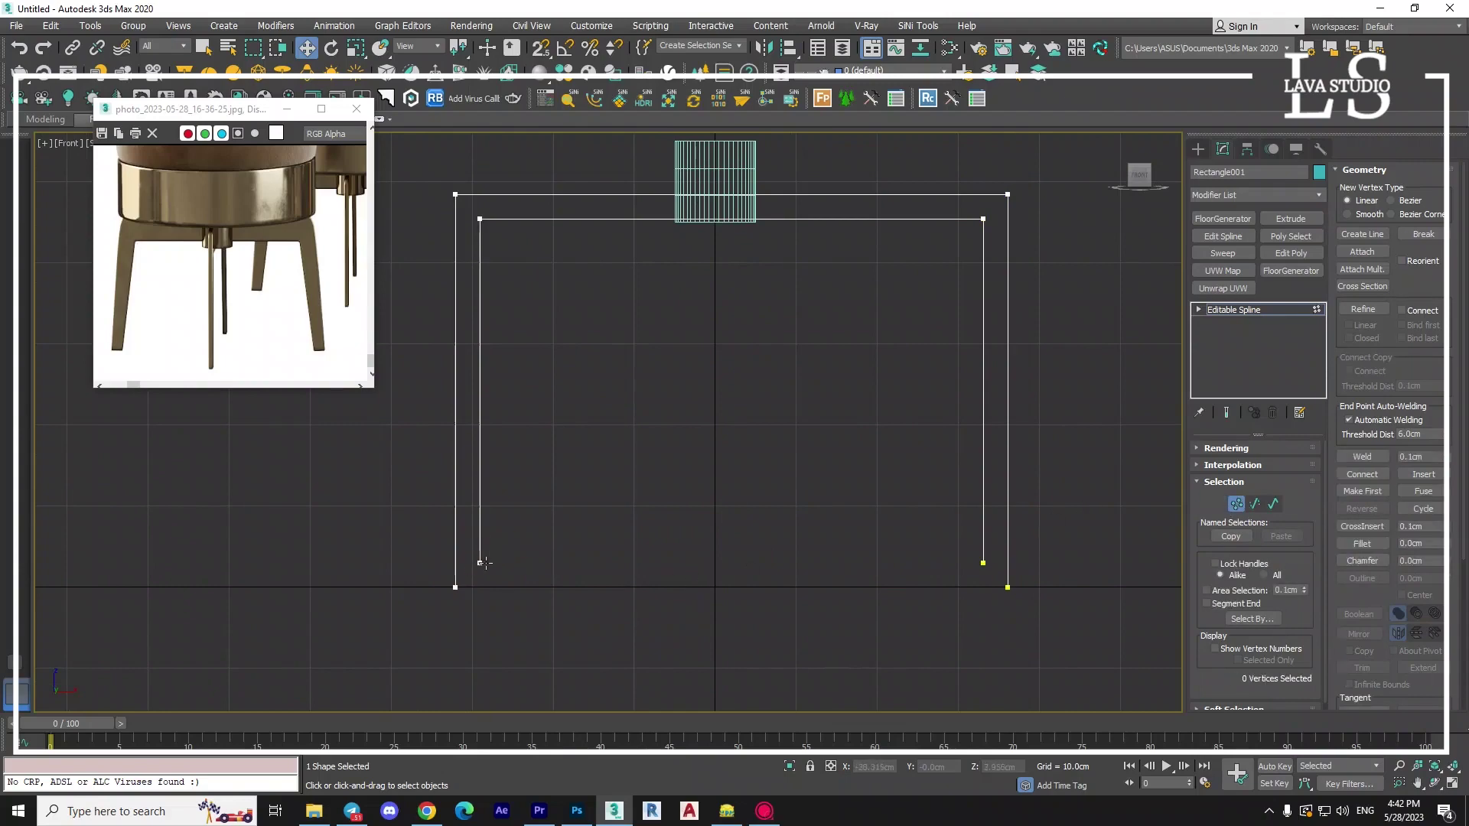
click(480, 562)
click(983, 562)
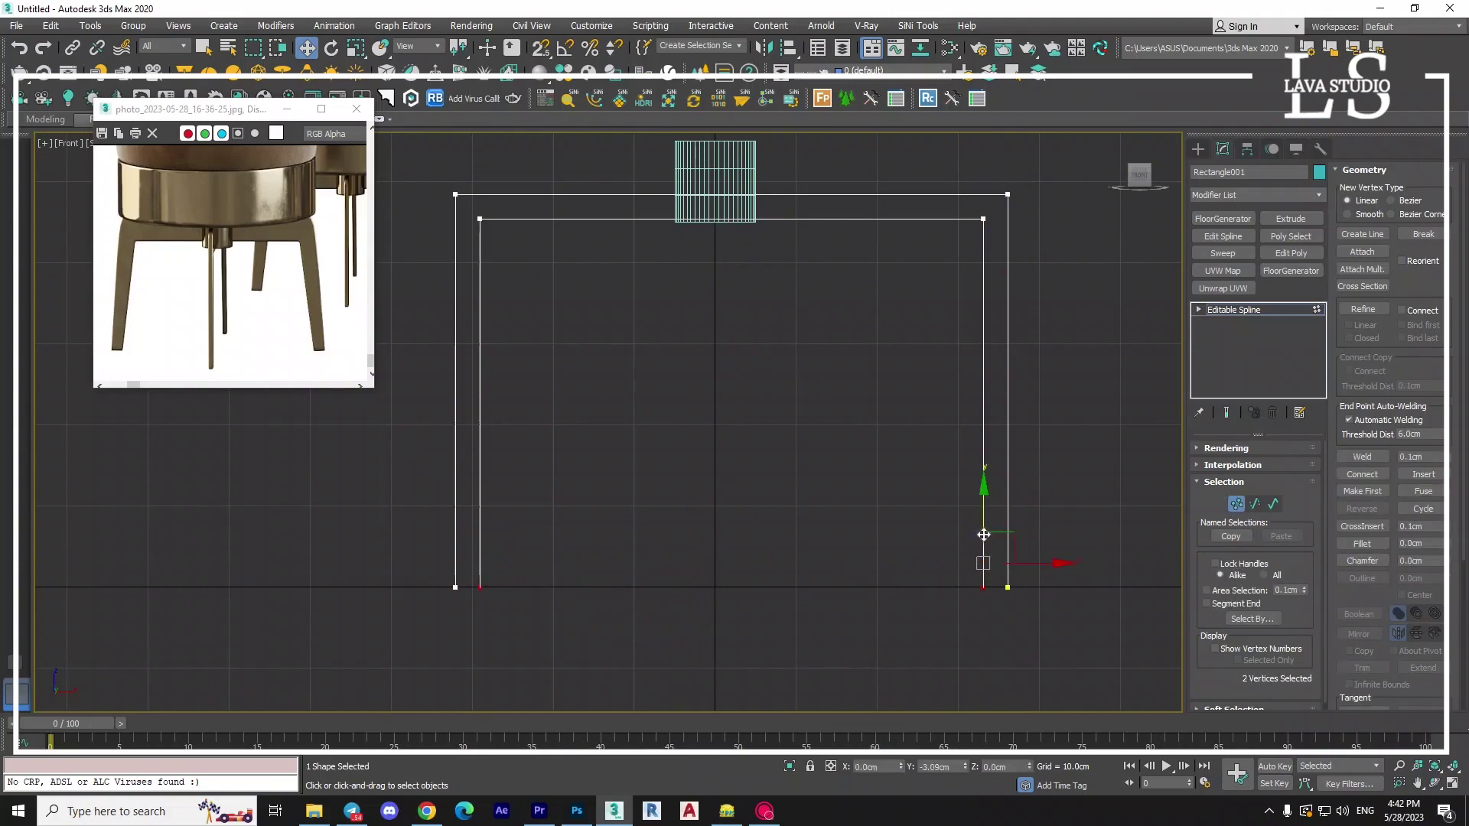
click(932, 295)
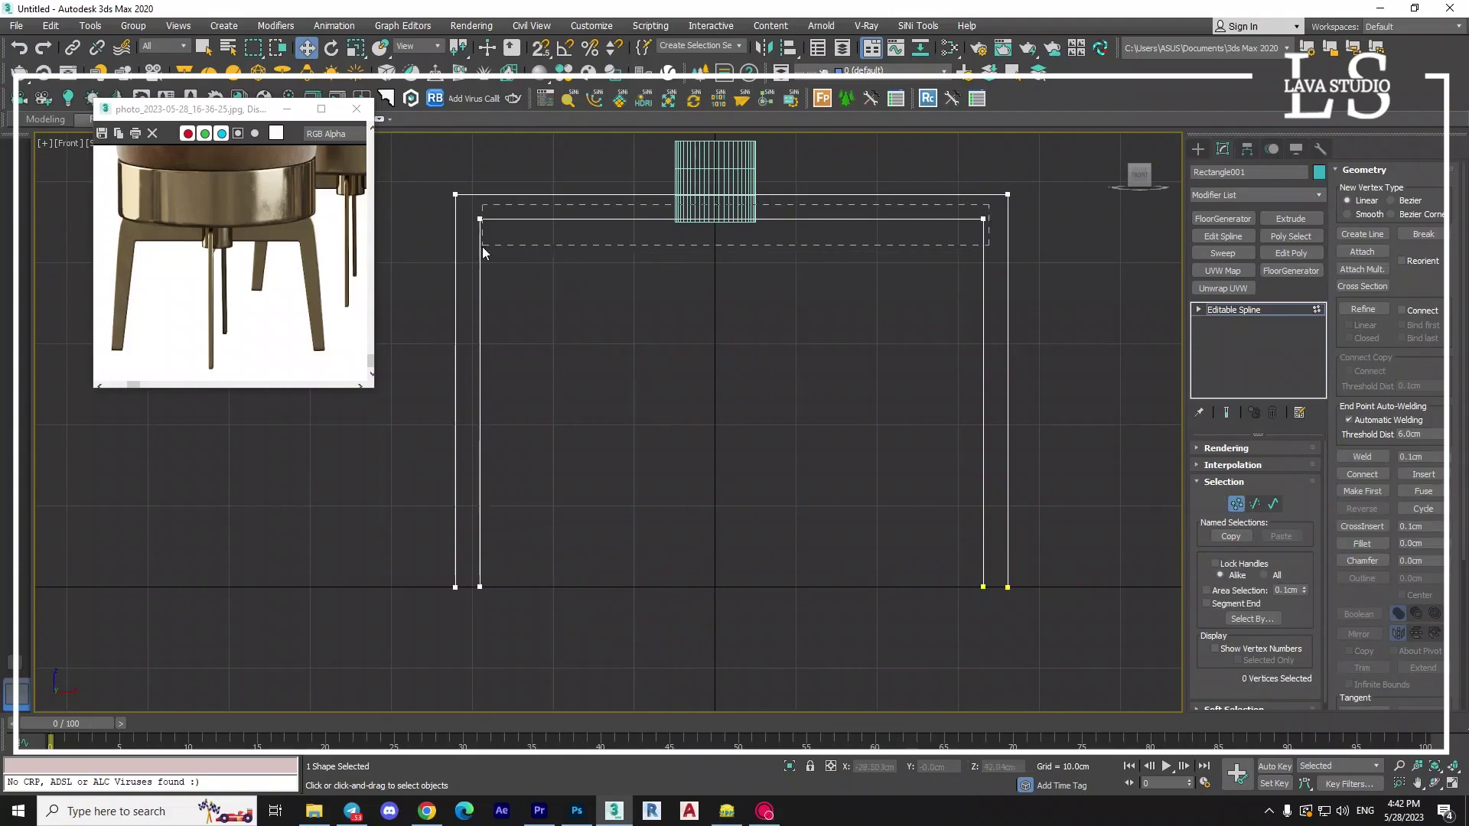
Raise the four top vertices to make the frame taller, lowering the inner top edge slightly.
drag(482, 247, 448, 188)
middle_drag(735, 276, 709, 377)
drag(981, 220, 983, 201)
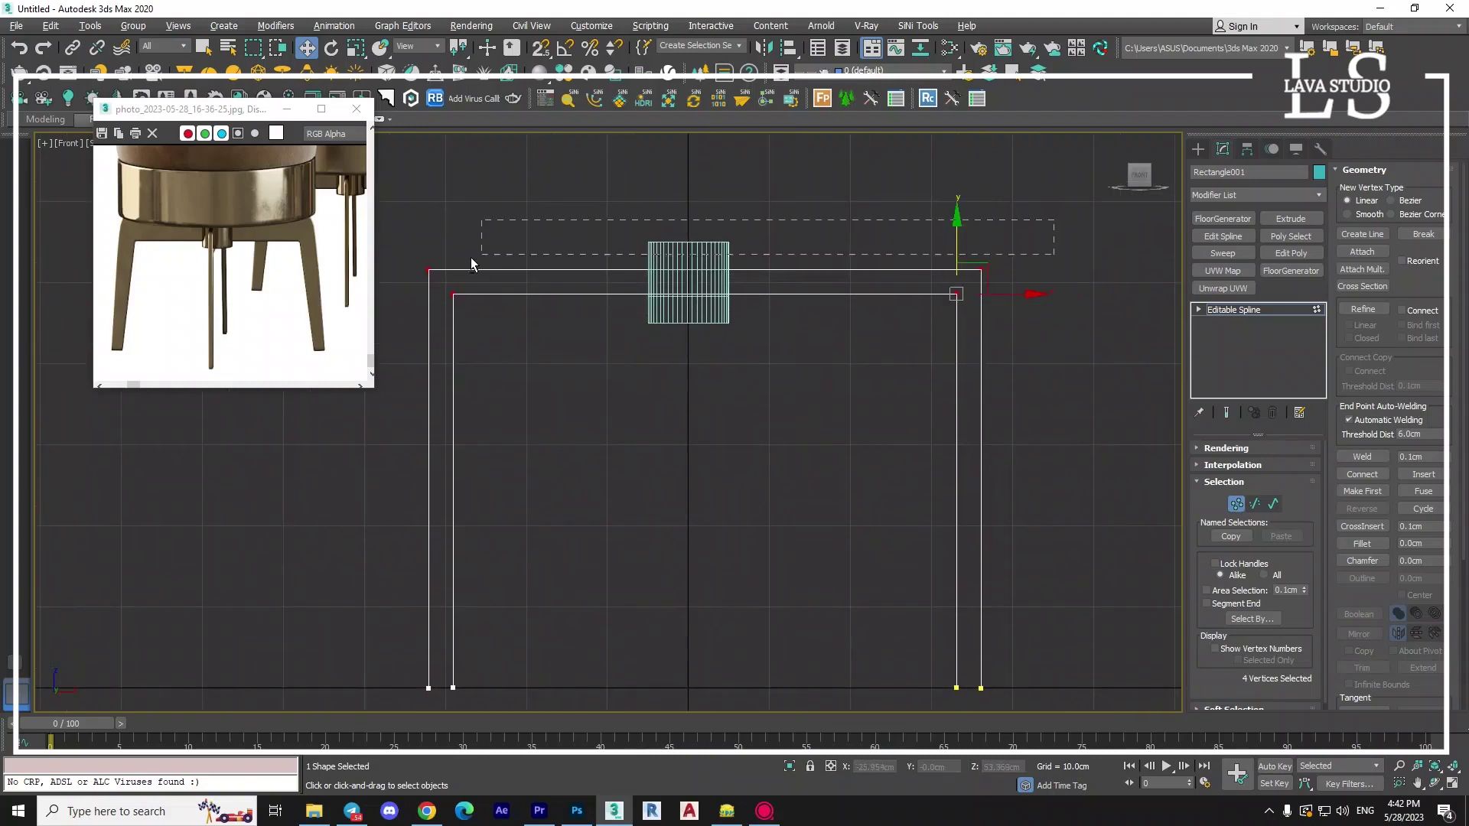
drag(962, 224, 961, 237)
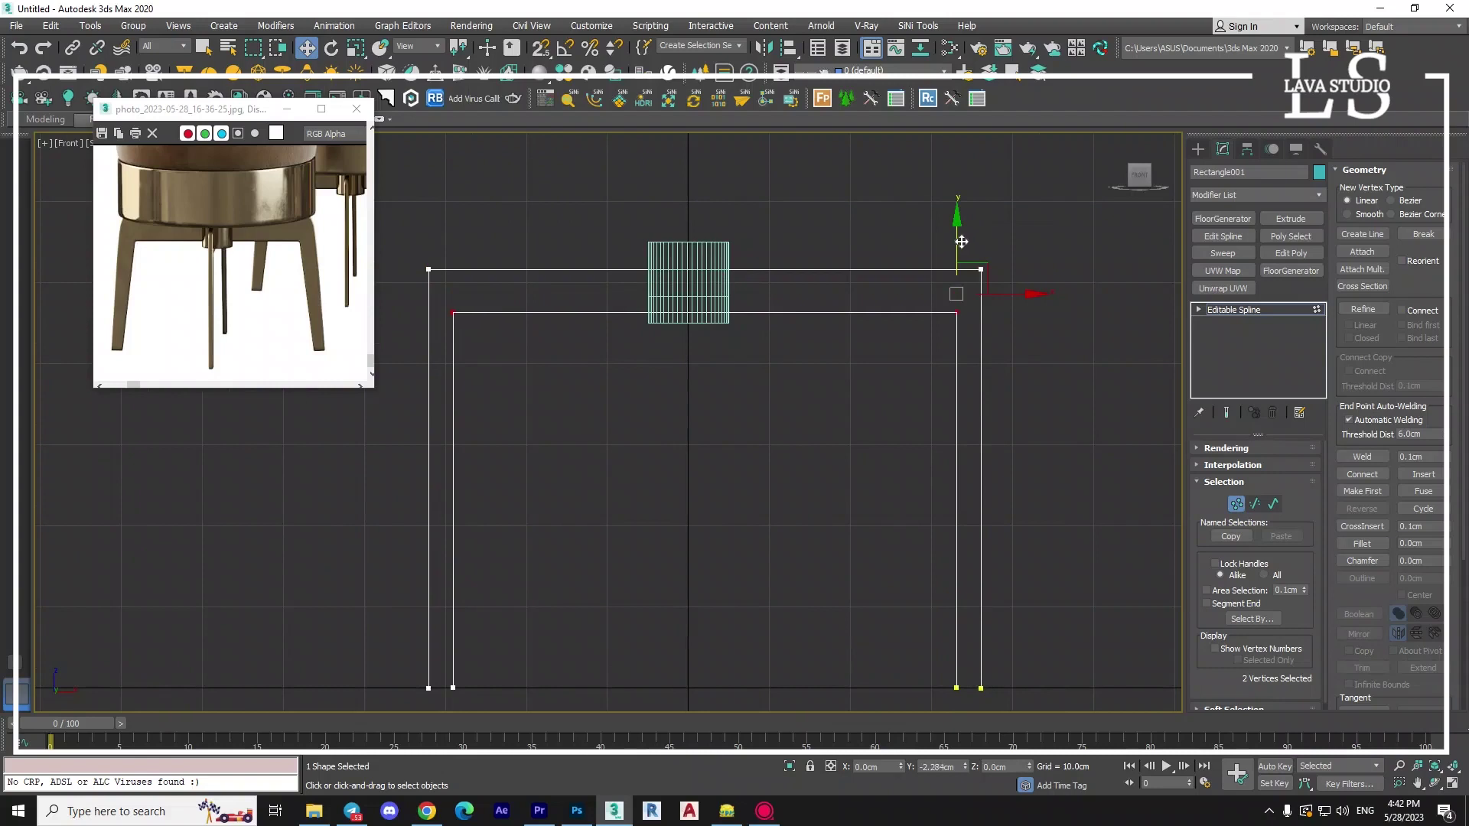
middle_drag(727, 406, 751, 403)
Fillet the two outer top corners to 4.72 cm.
click(452, 266)
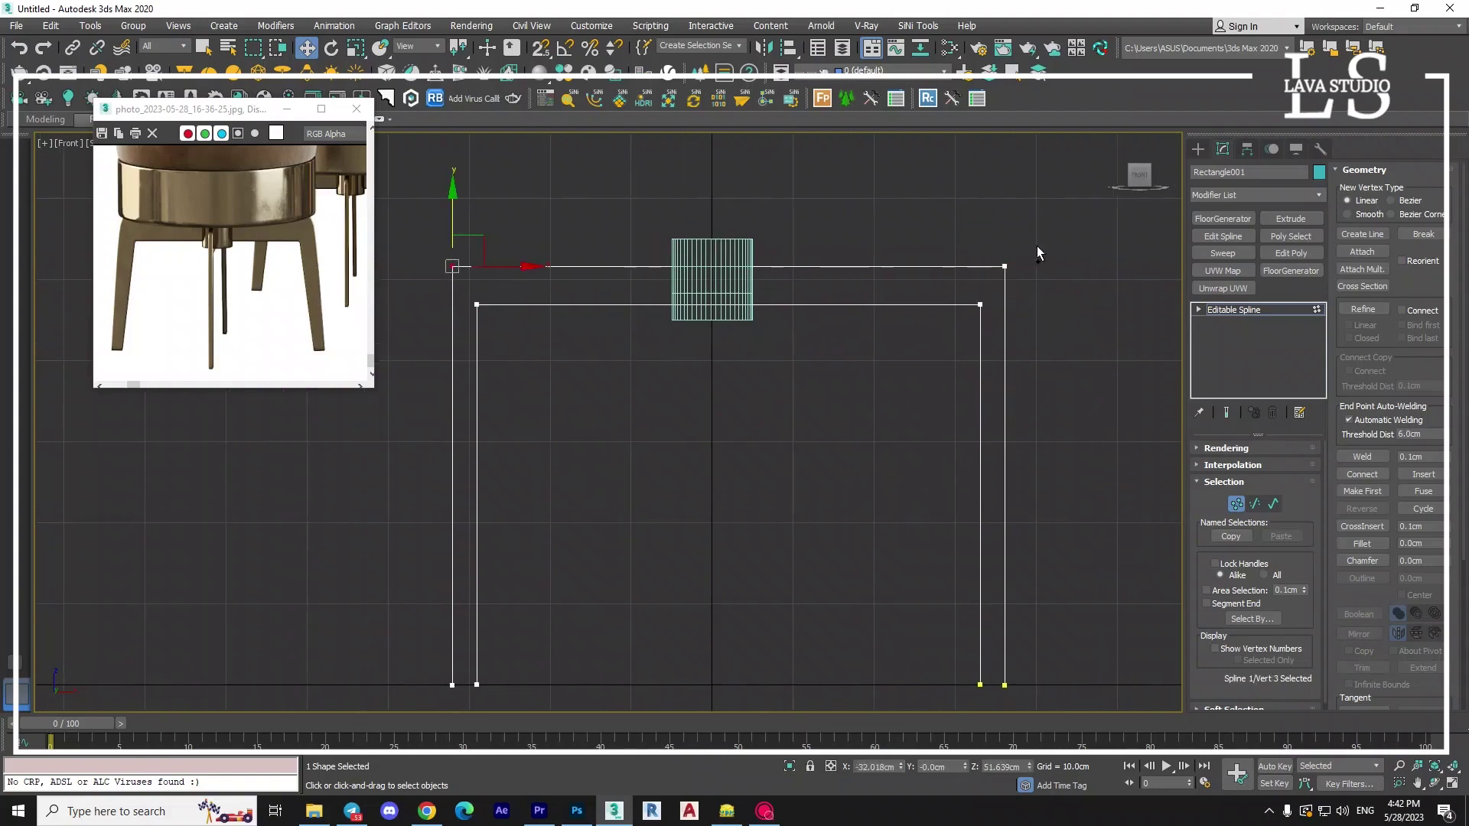
ctrl+click(1004, 266)
click(1362, 543)
drag(1005, 267, 1014, 223)
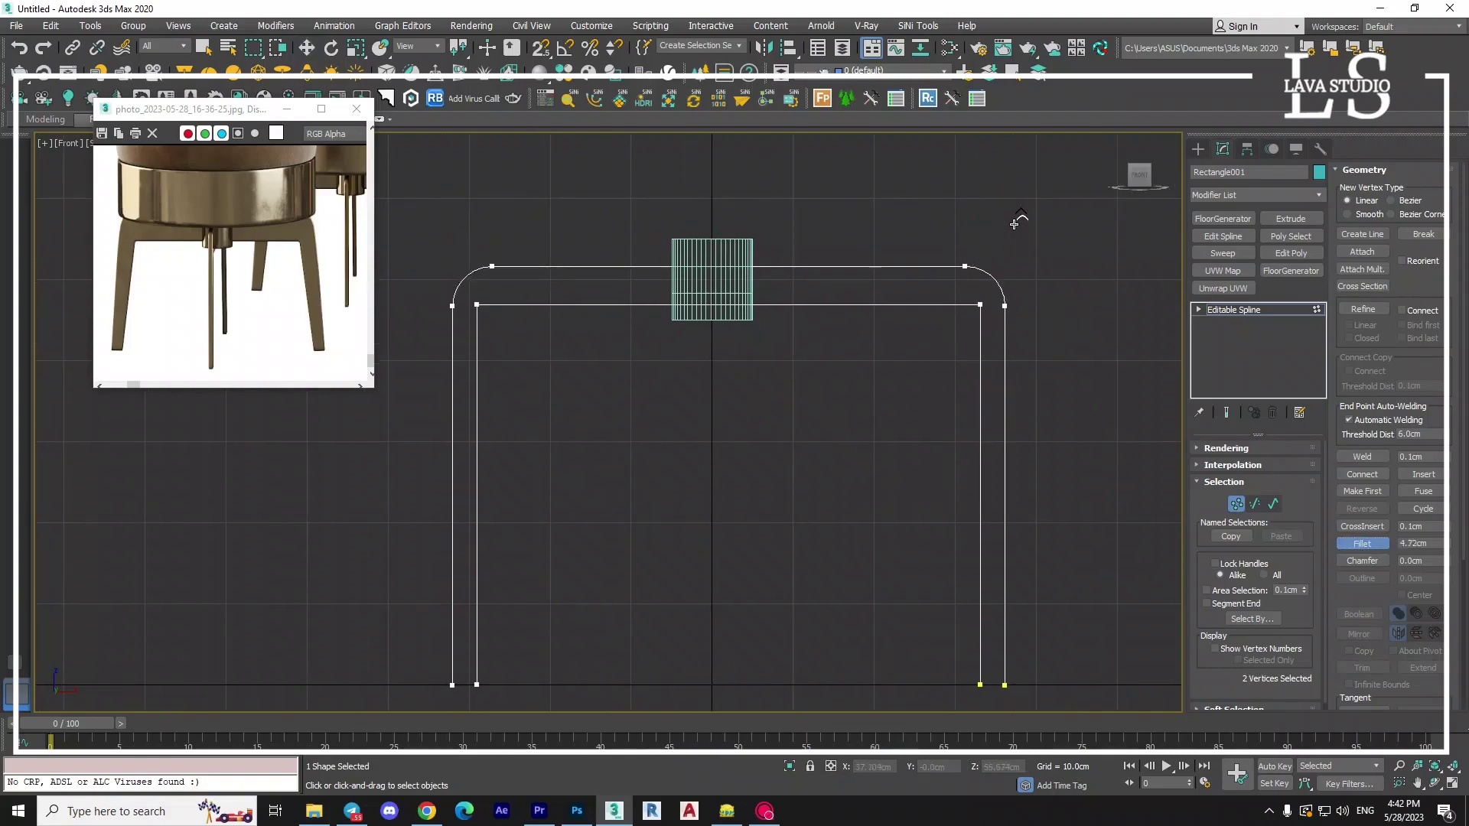
Move both inner top vertices inward so the legs taper.
key(w)
click(981, 306)
drag(1038, 304, 1010, 305)
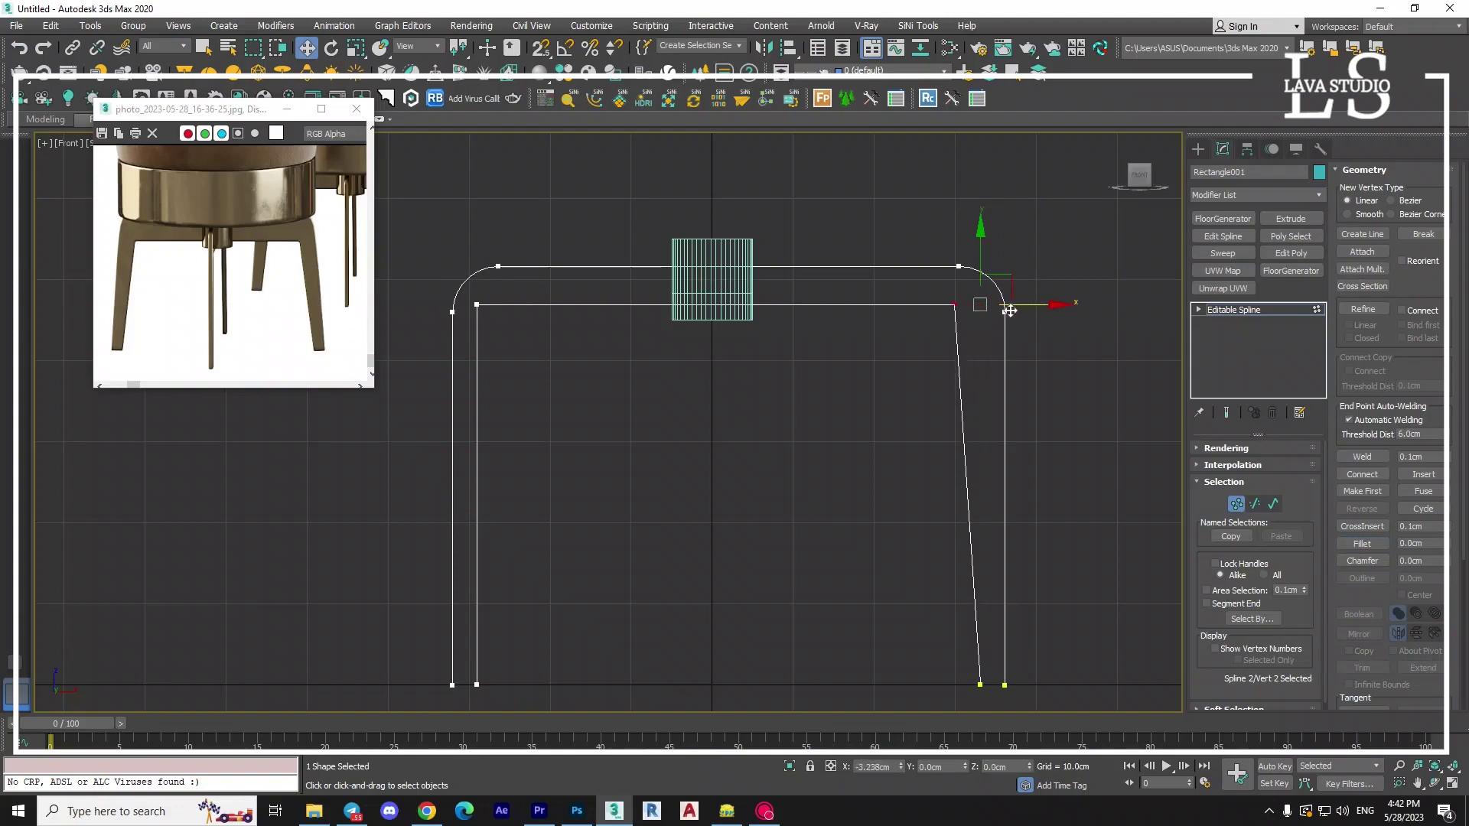
click(477, 304)
drag(546, 305, 576, 305)
Fillet the inner top corners with a smaller radius than the outer ones.
click(1362, 543)
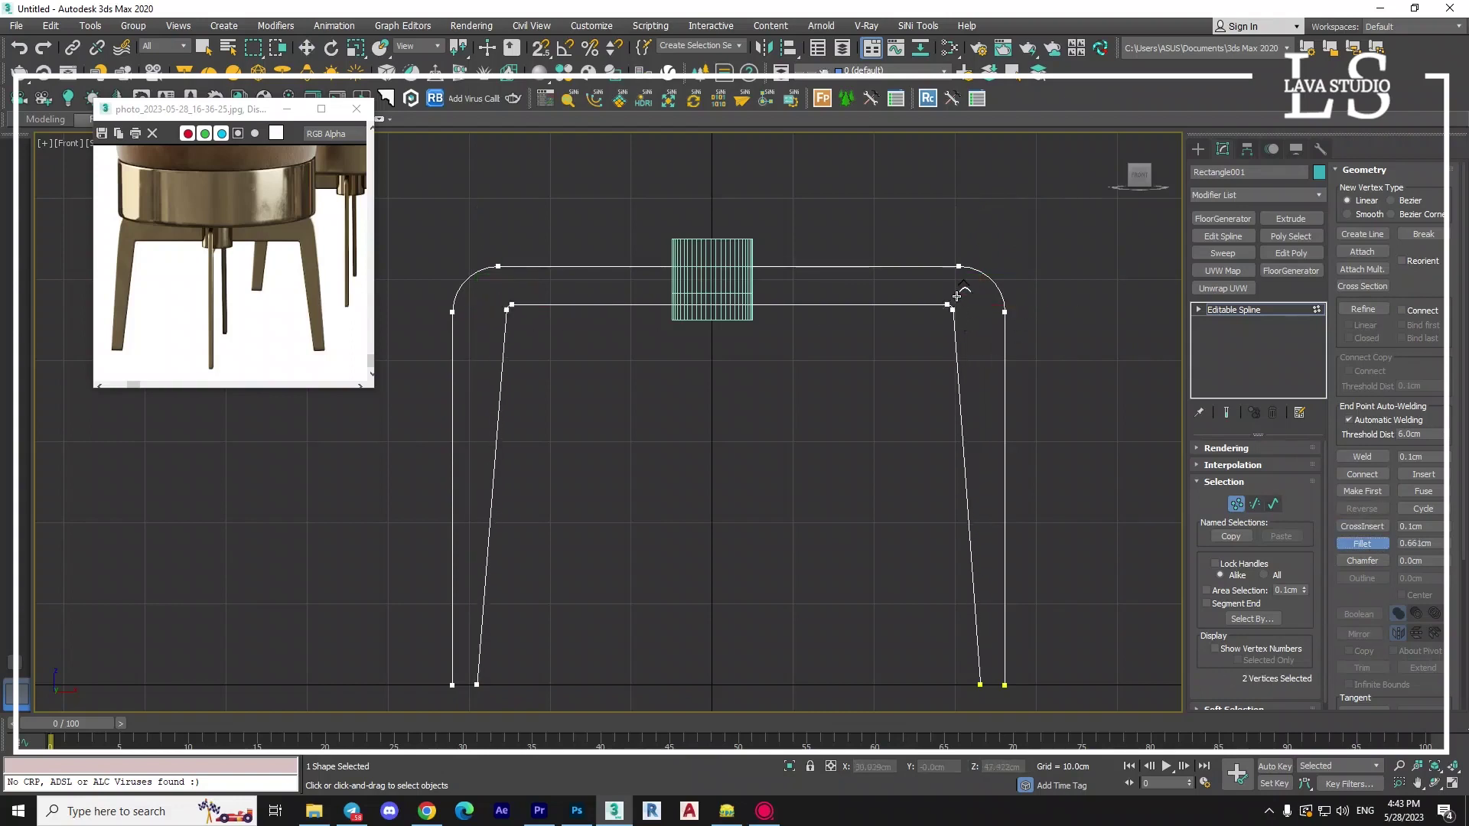
drag(952, 305, 959, 256)
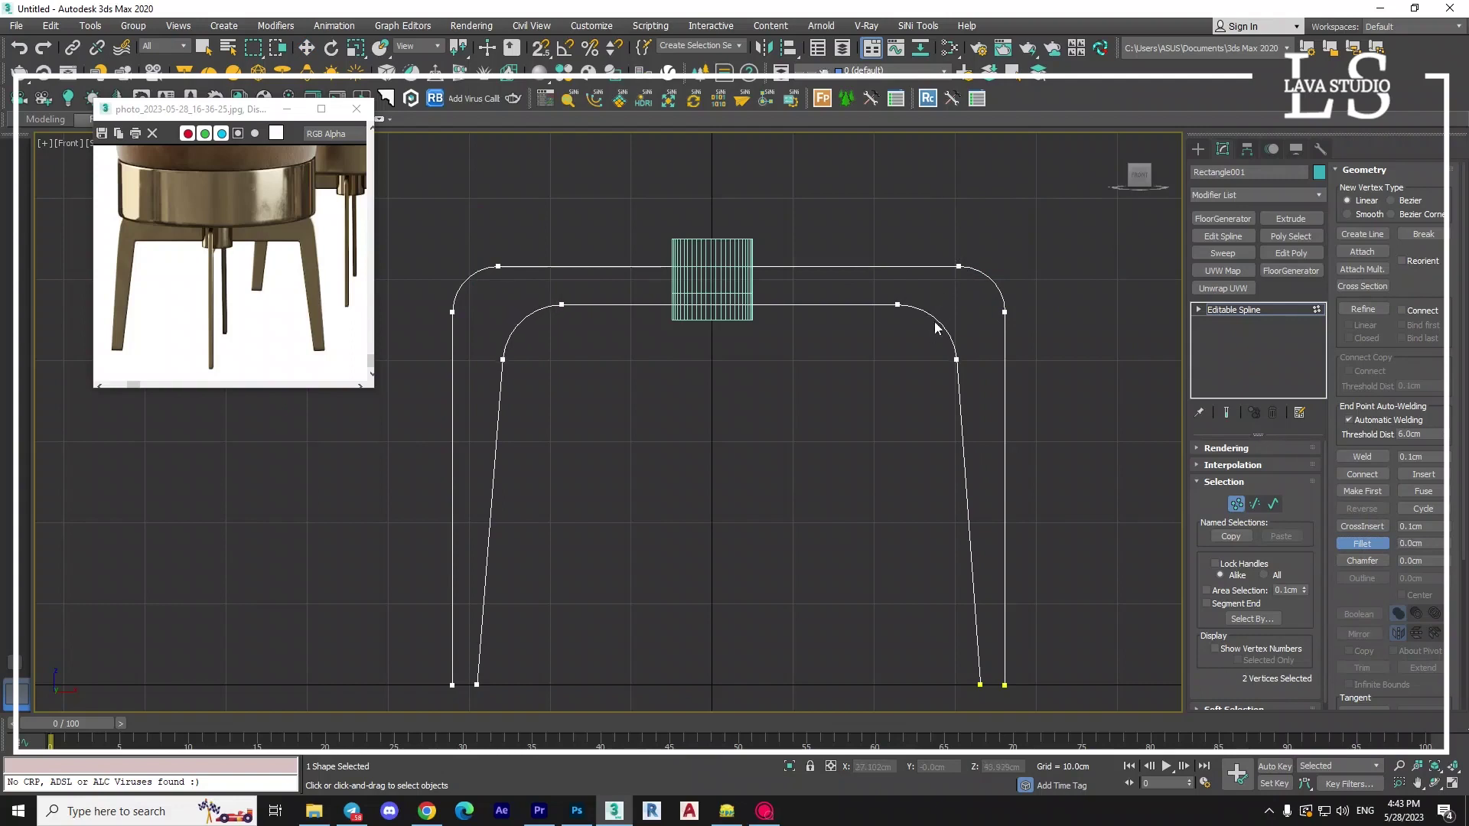
key(ctrl+z)
drag(953, 304, 947, 266)
scroll(593, 544, up, 5)
Draw a vertex-snapped line across the left leg's bottom.
middle_drag(593, 544, 631, 543)
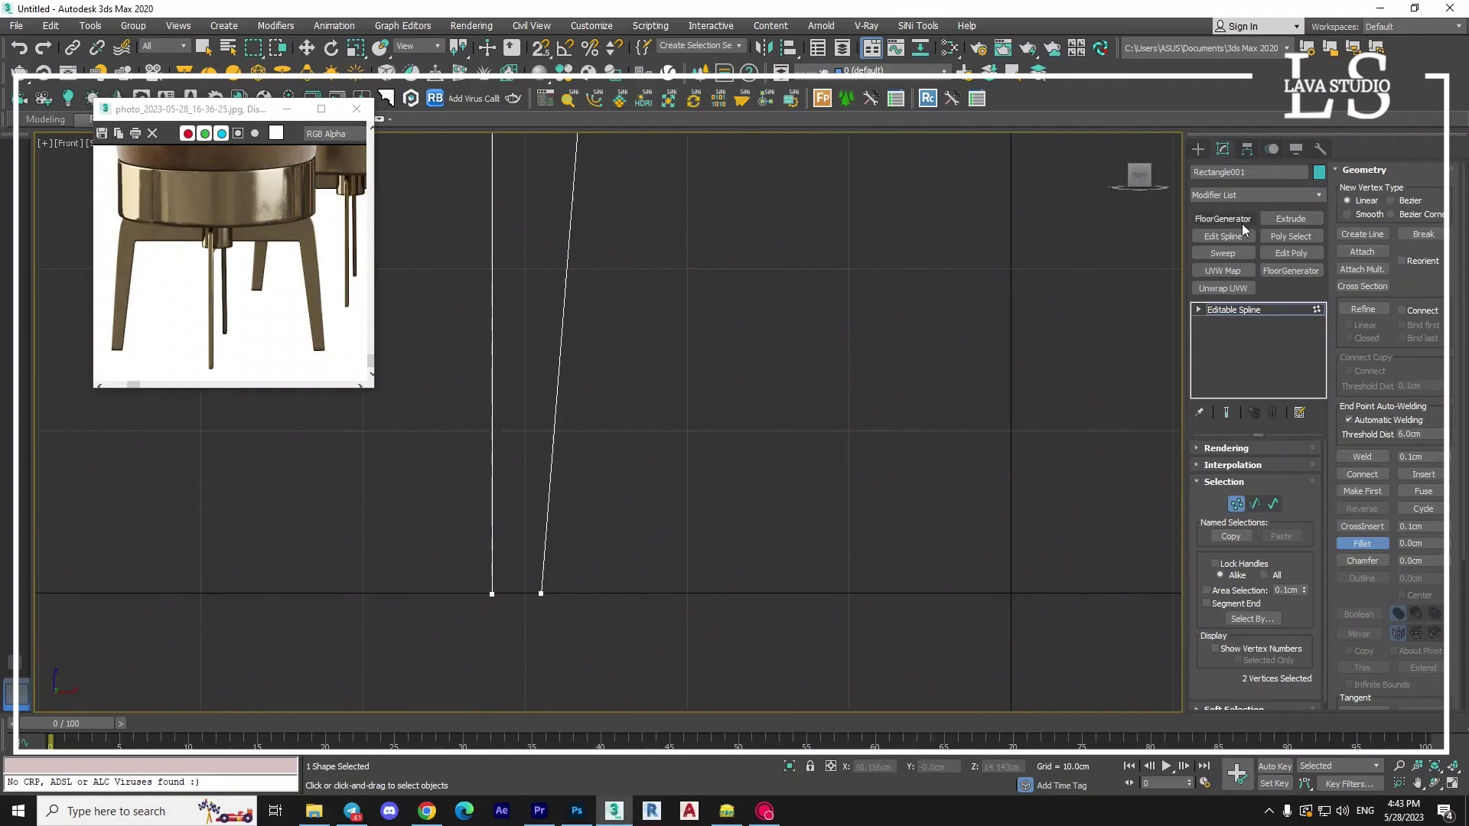
click(1198, 148)
click(1225, 252)
key(s)
click(516, 594)
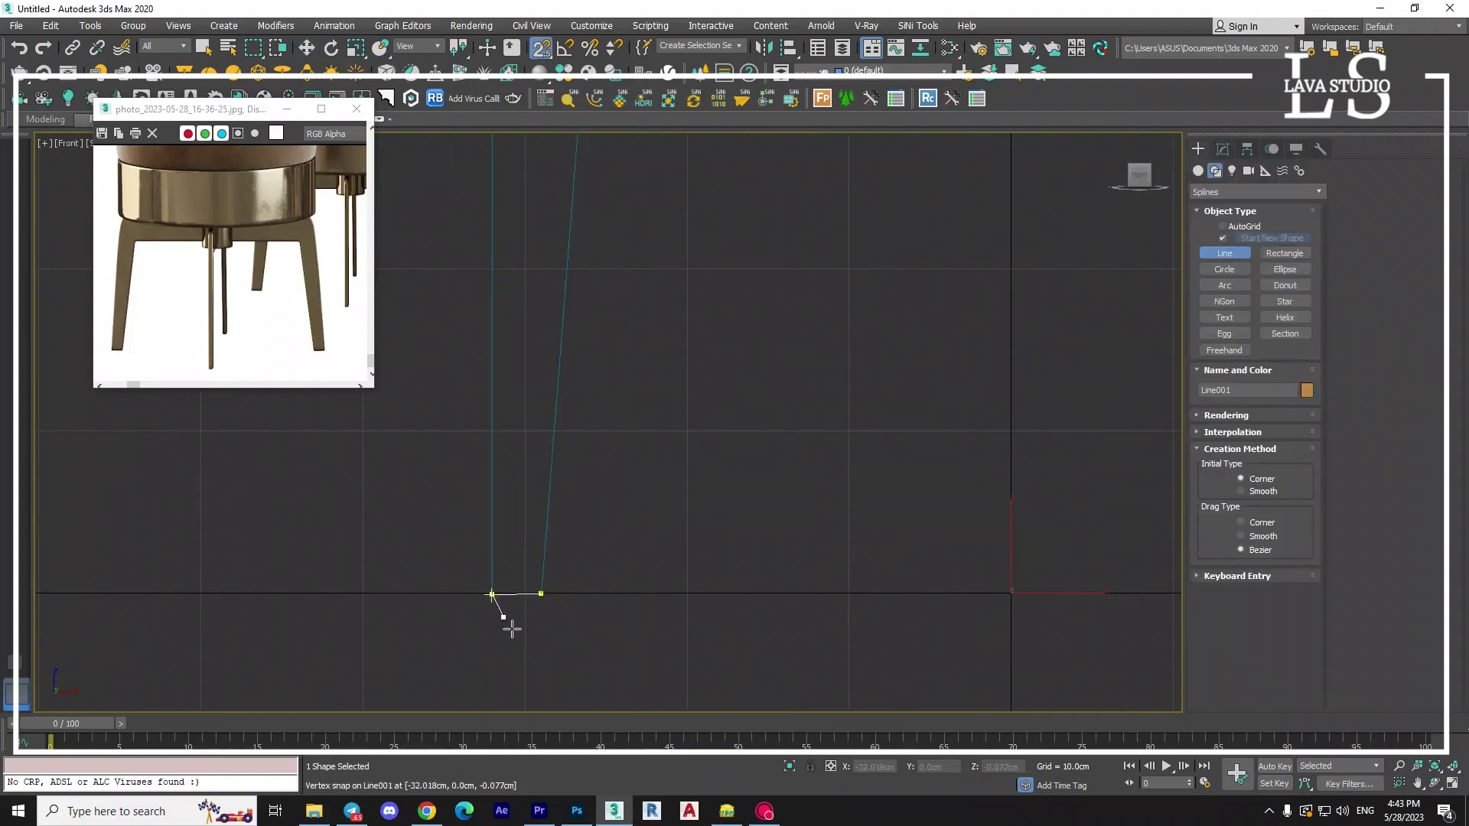
right_click(744, 539)
Draw a second snapped line across the other leg's bottom and turn snapping off.
scroll(653, 535, up, 2)
middle_drag(653, 535, 716, 557)
click(784, 560)
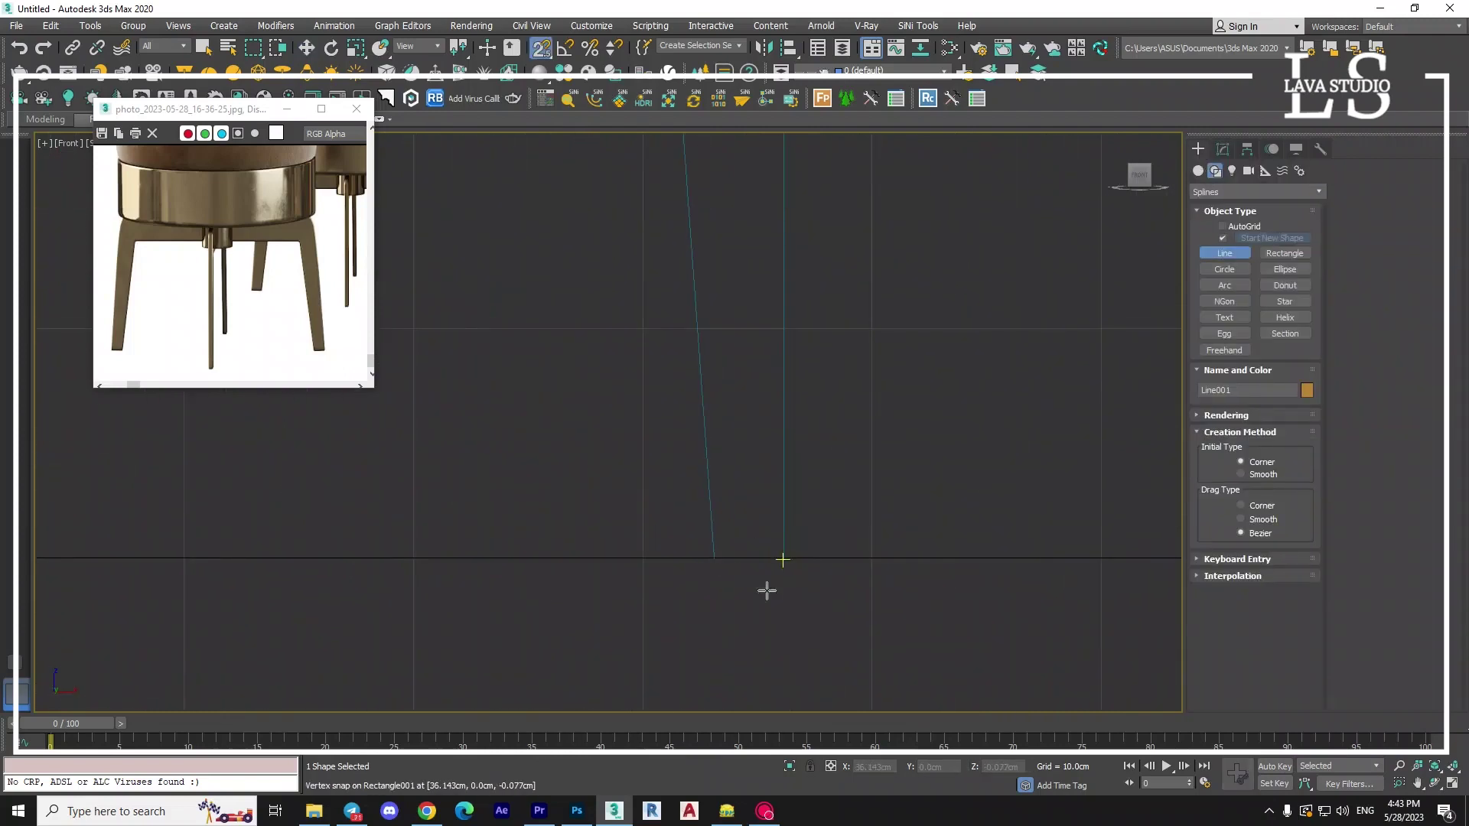
click(713, 561)
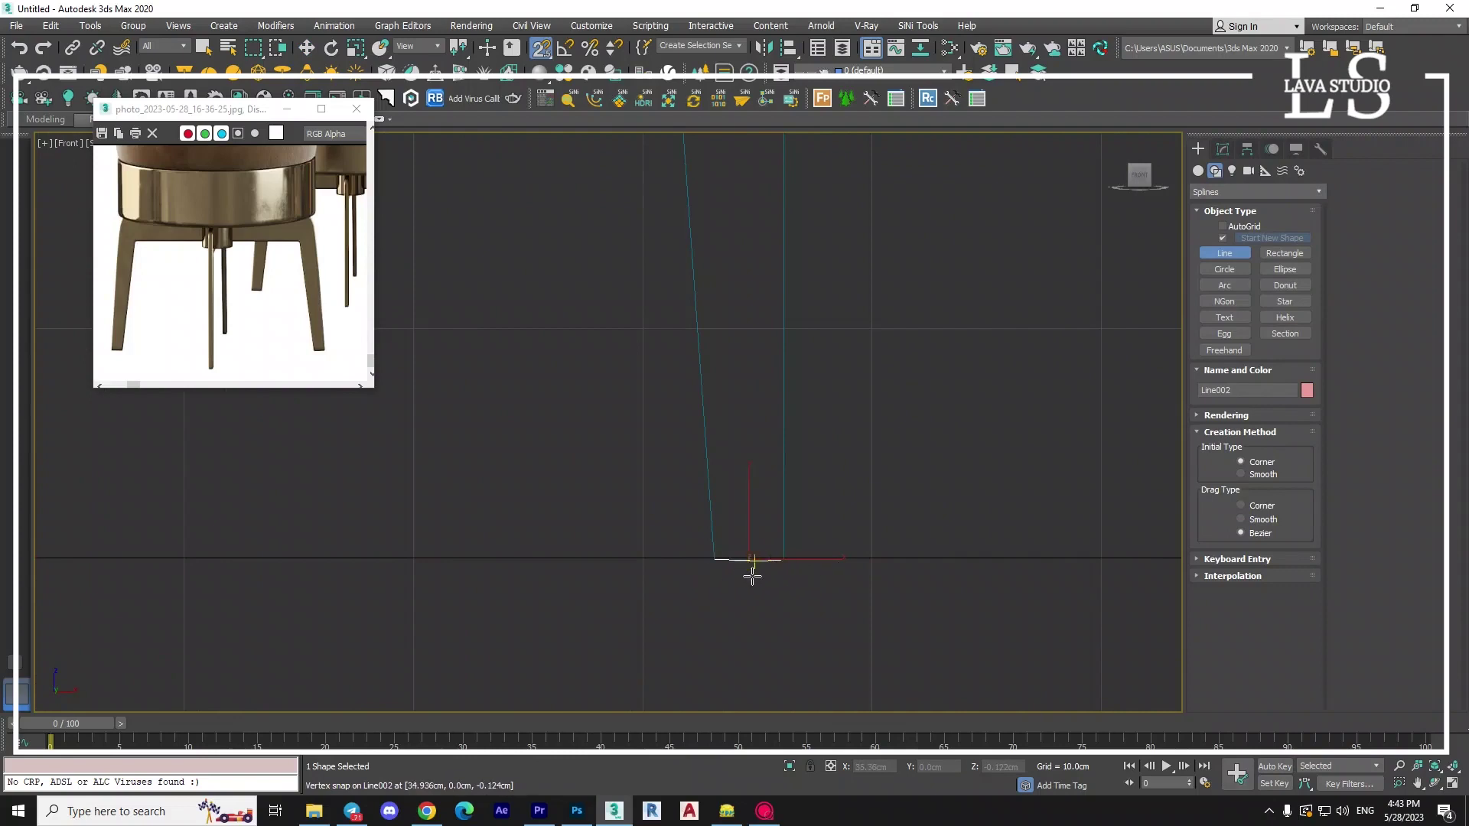
right_click(787, 563)
scroll(787, 580, down, 3)
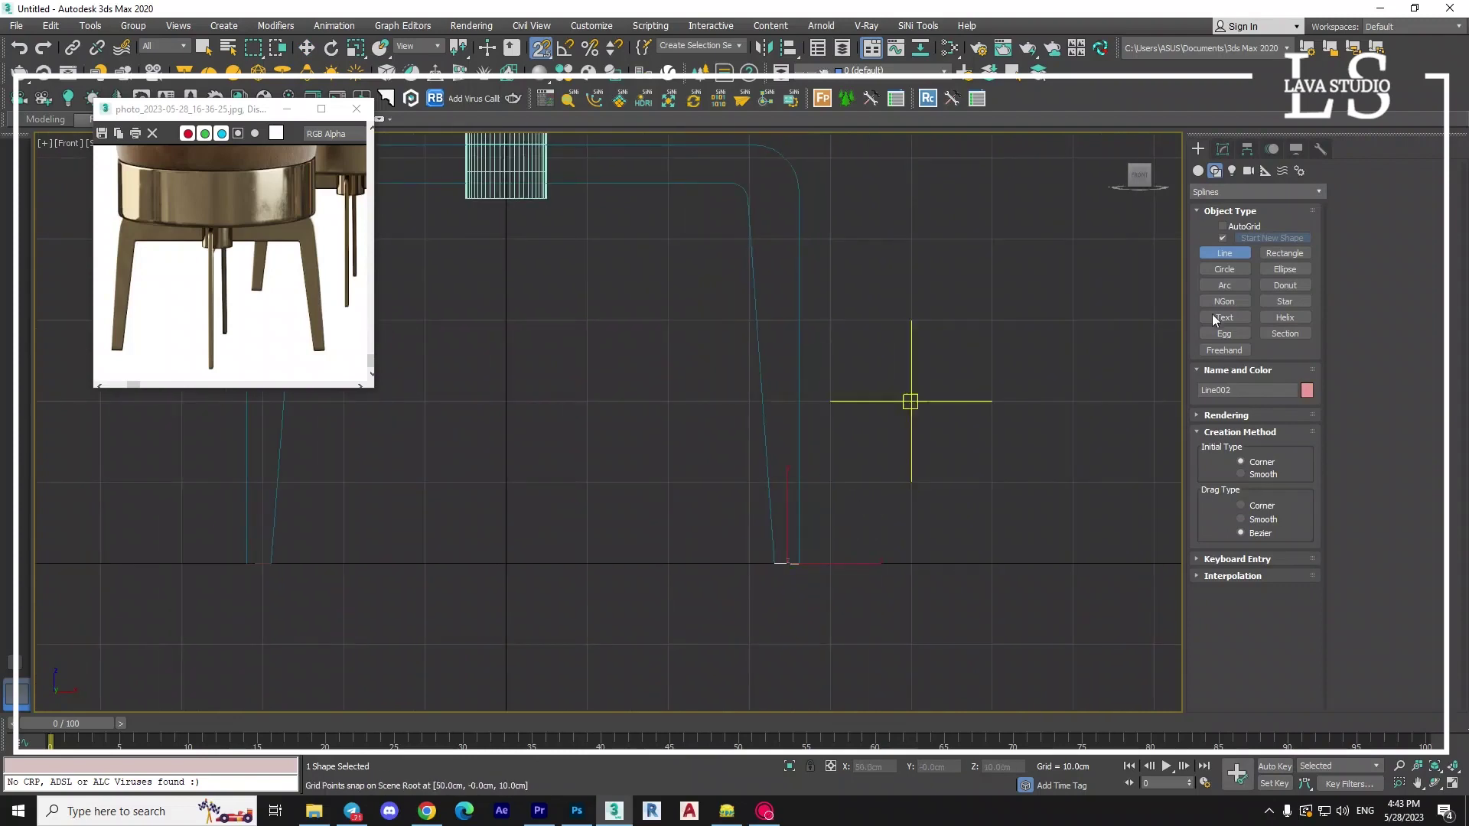
right_click(832, 326)
key(s)
key(Delete)
Attach the leg-bottom line to the Rectangle001 frame.
click(801, 318)
click(1222, 148)
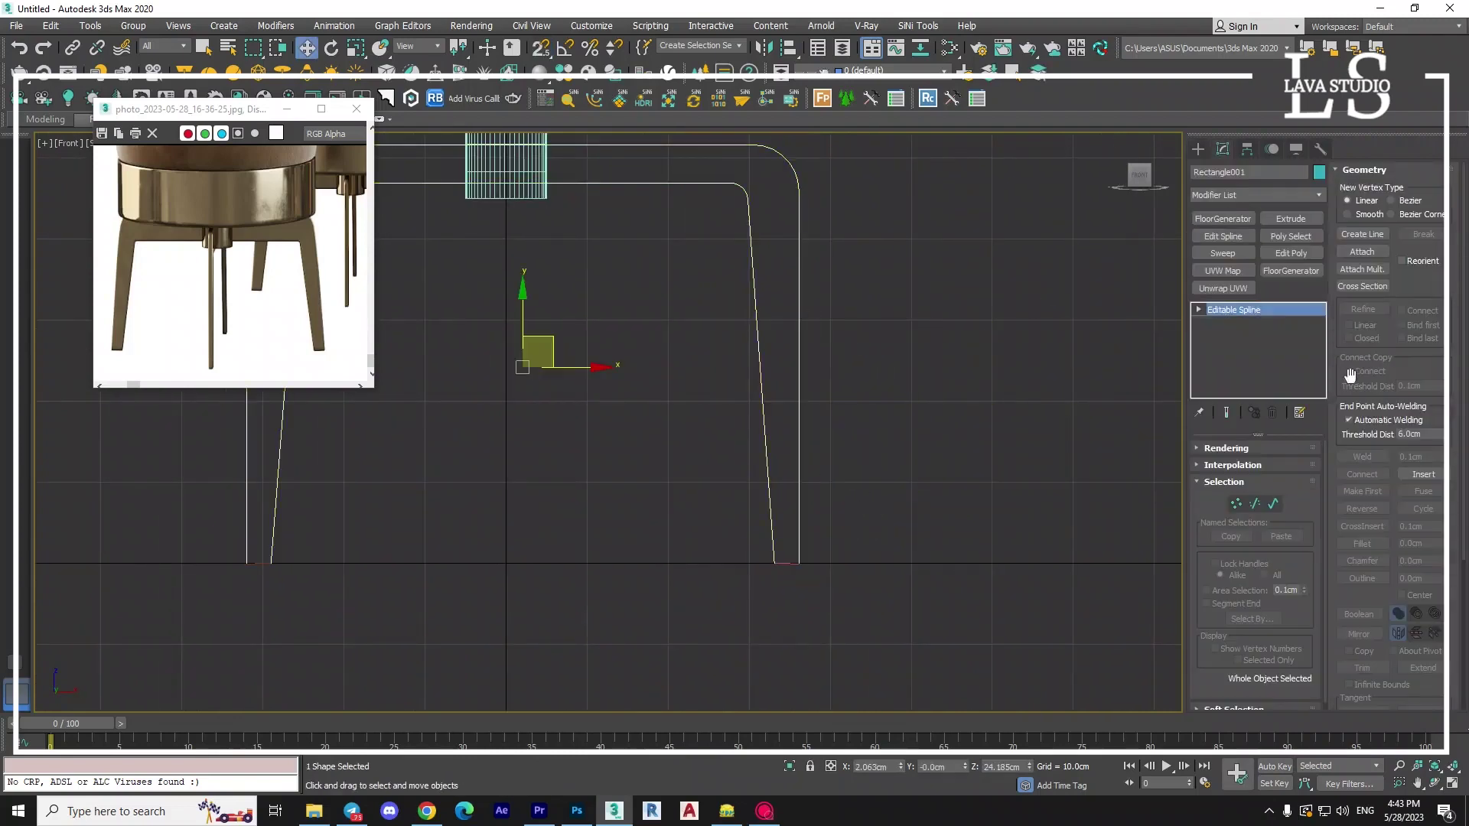
click(1362, 251)
click(257, 563)
middle_drag(257, 563, 321, 573)
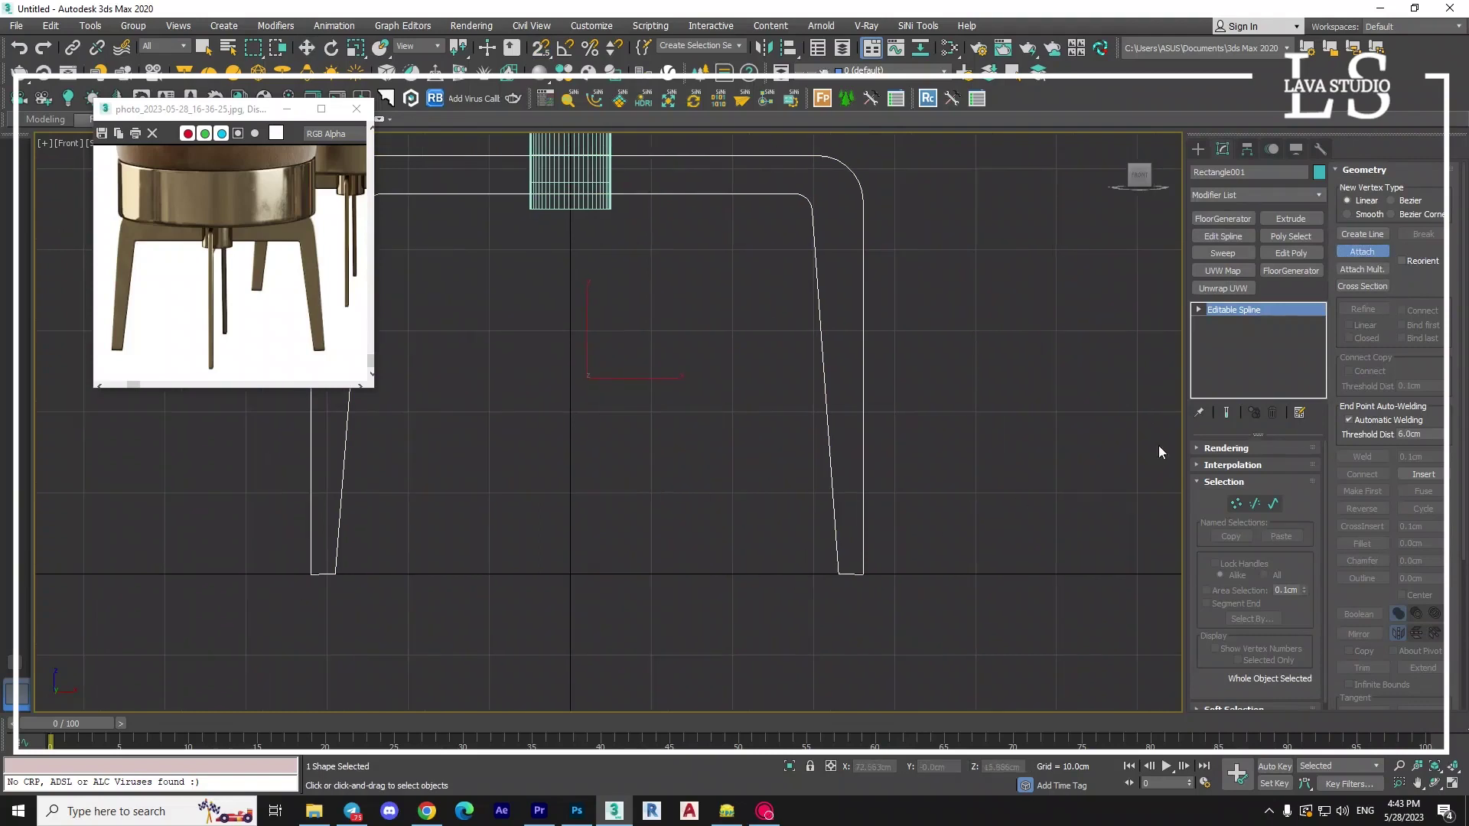
key(1)
key(w)
scroll(1052, 442, down, 2)
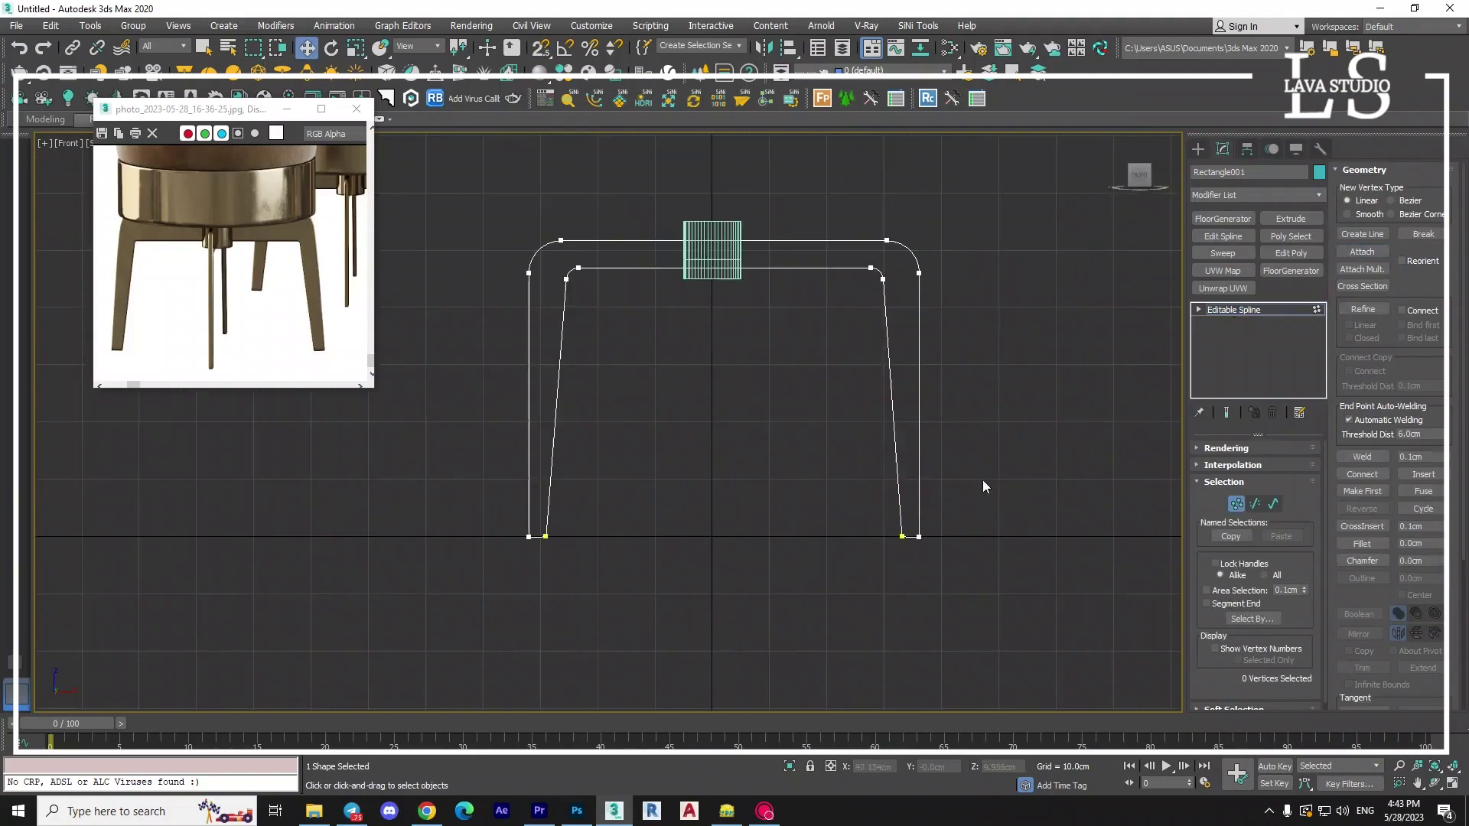
Nudge the right leg's bottom corner vertex up slightly.
drag(912, 528, 888, 544)
scroll(889, 543, up, 3)
scroll(956, 524, up, 2)
scroll(811, 518, up, 2)
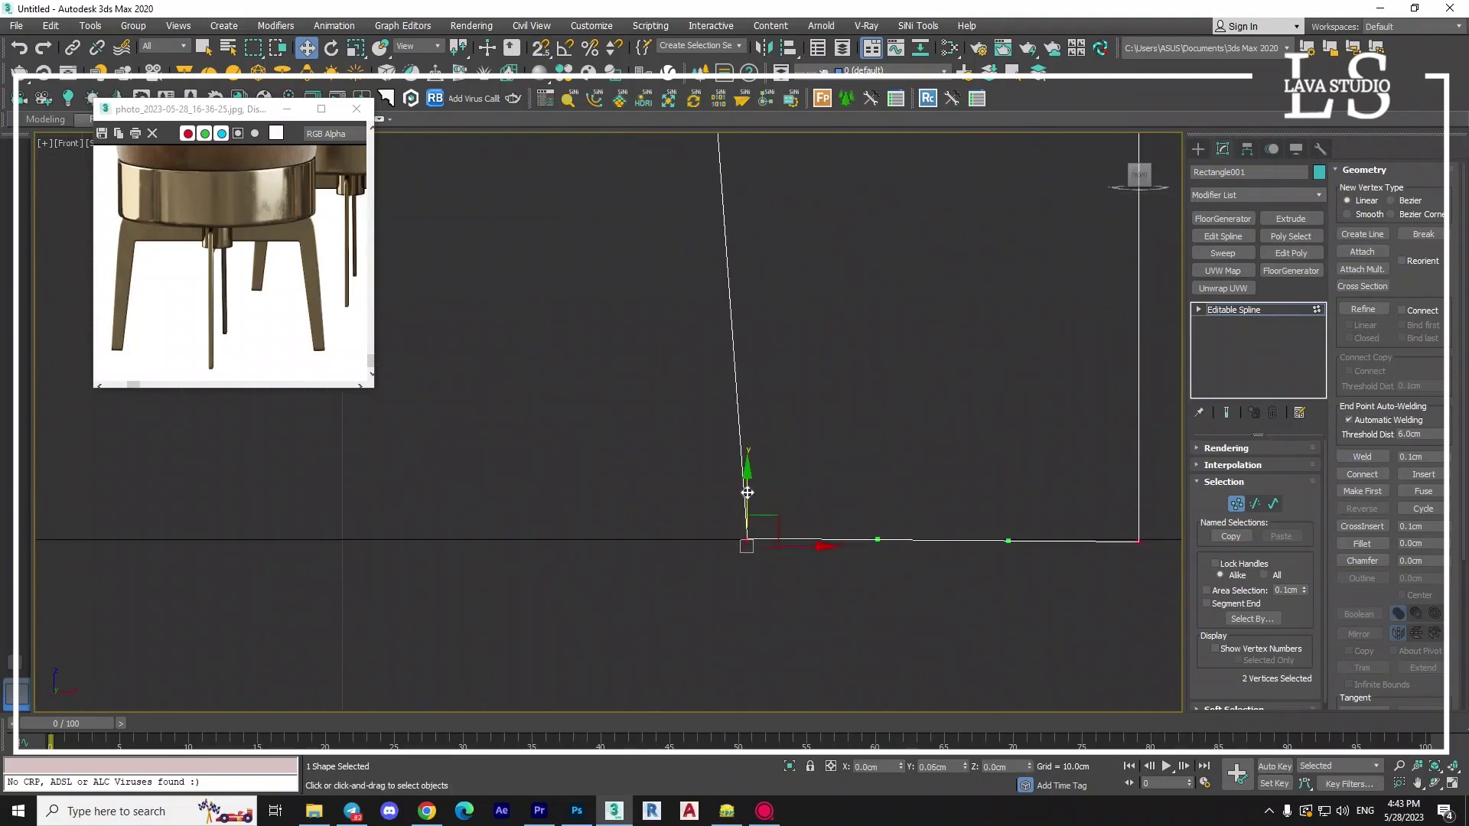
middle_drag(1049, 525, 918, 525)
click(1008, 546)
drag(1008, 489, 1010, 487)
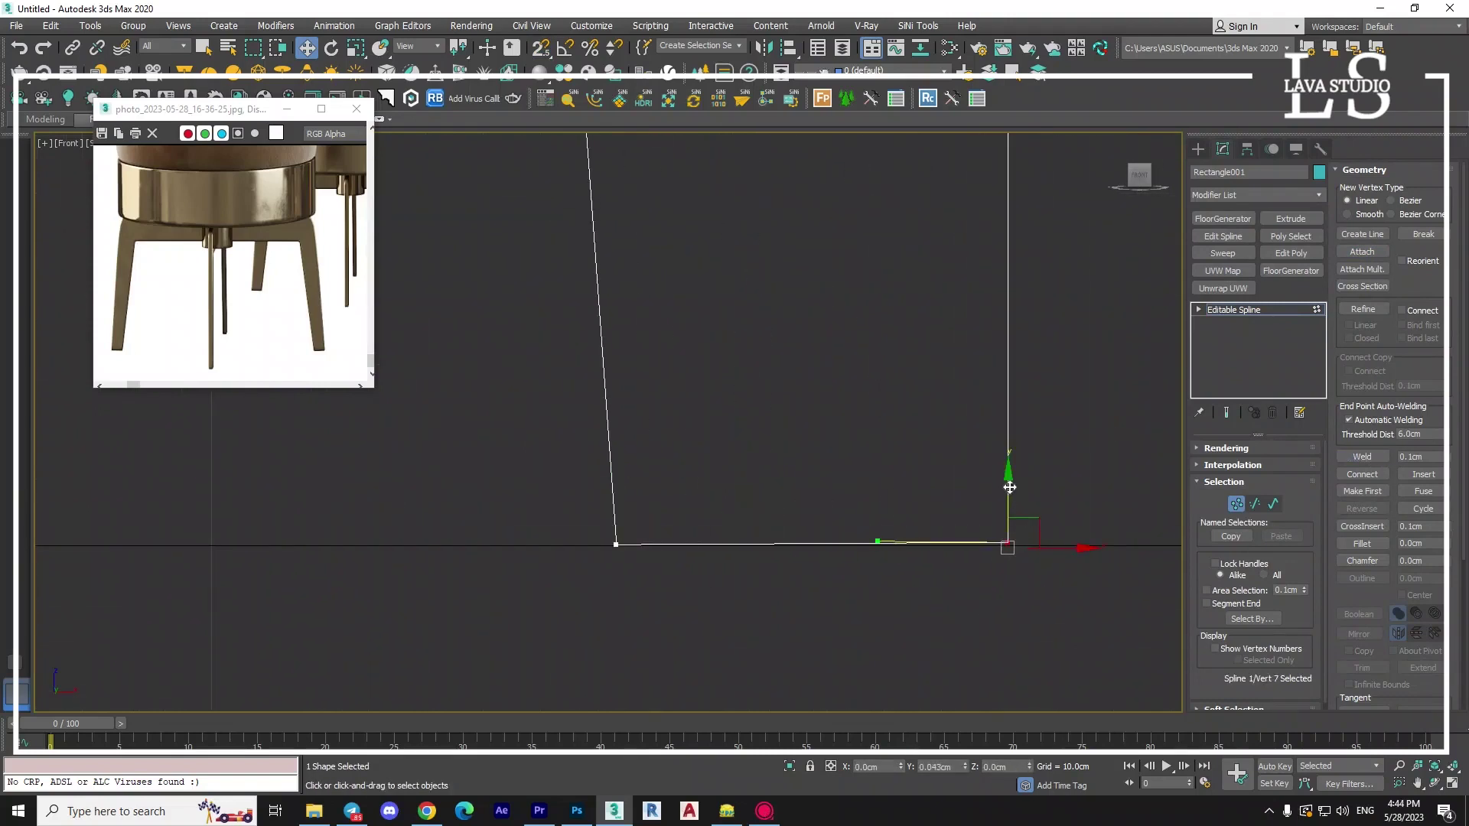
scroll(749, 508, down, 3)
scroll(582, 497, down, 5)
Select the left leg's bottom corner vertices and add an Extrude modifier.
drag(563, 495, 482, 535)
scroll(783, 397, up, 5)
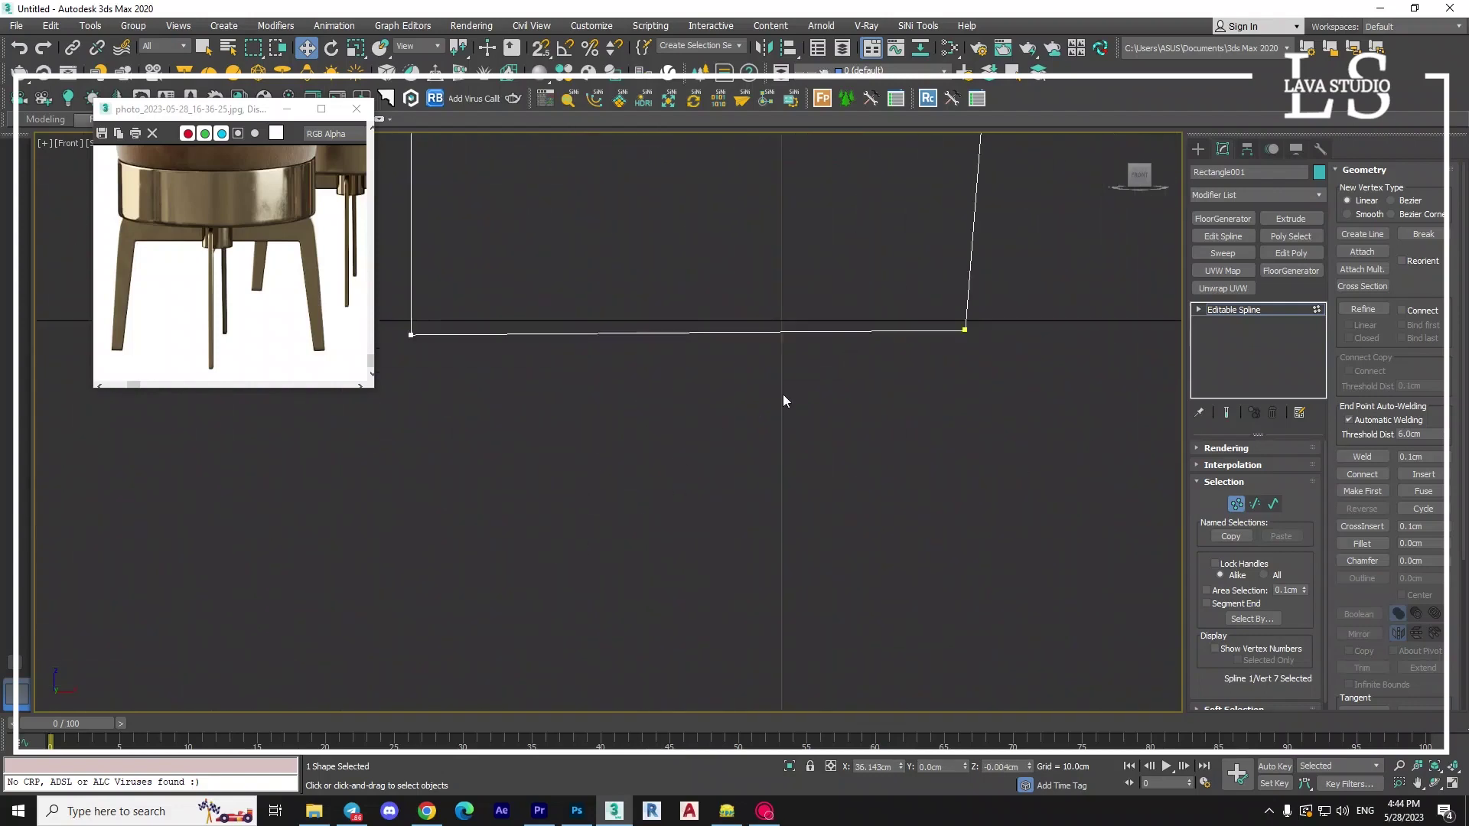
scroll(447, 557, up, 3)
click(554, 517)
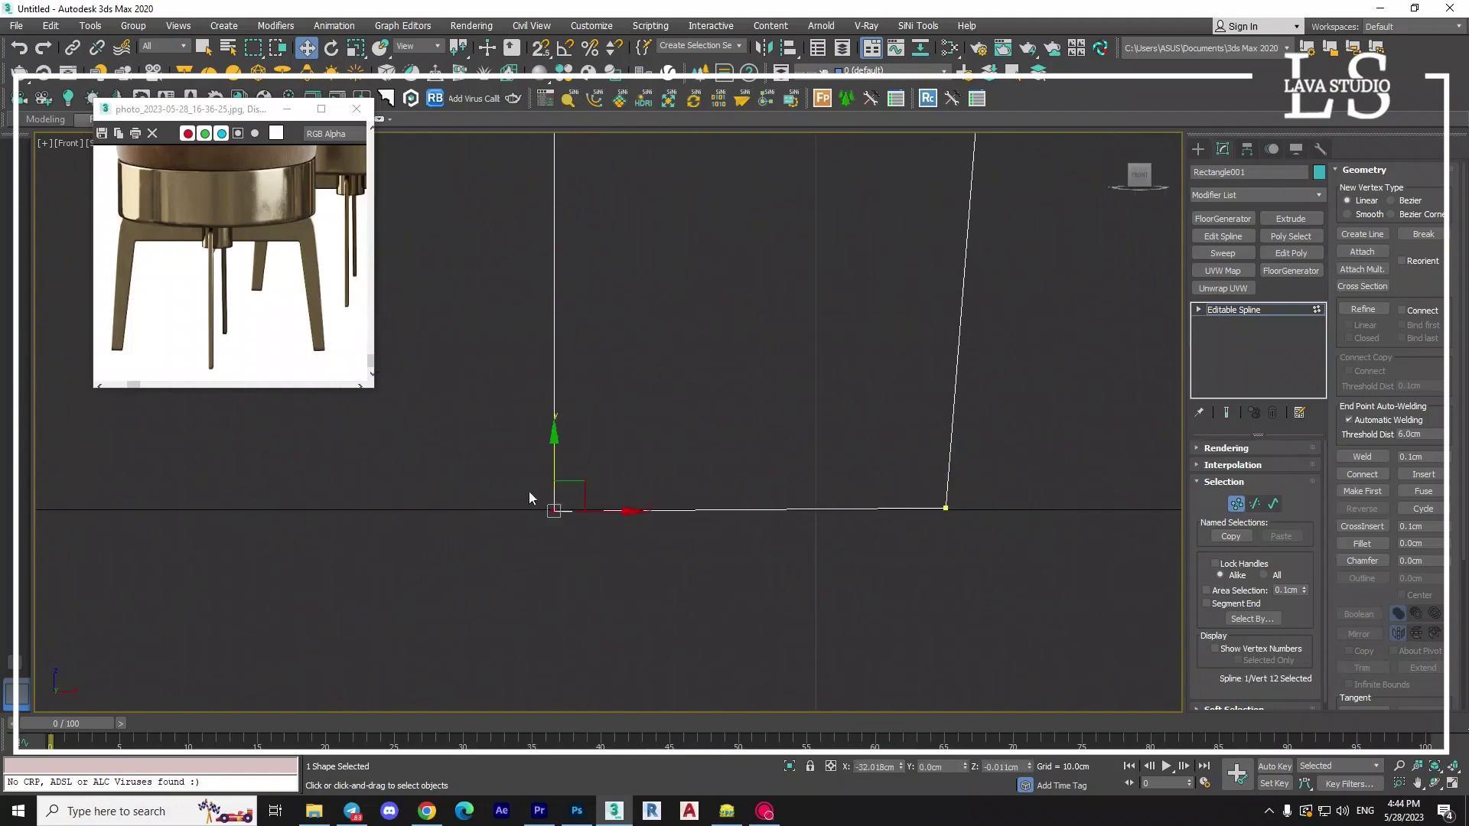
scroll(635, 482, down, 3)
scroll(663, 496, down, 5)
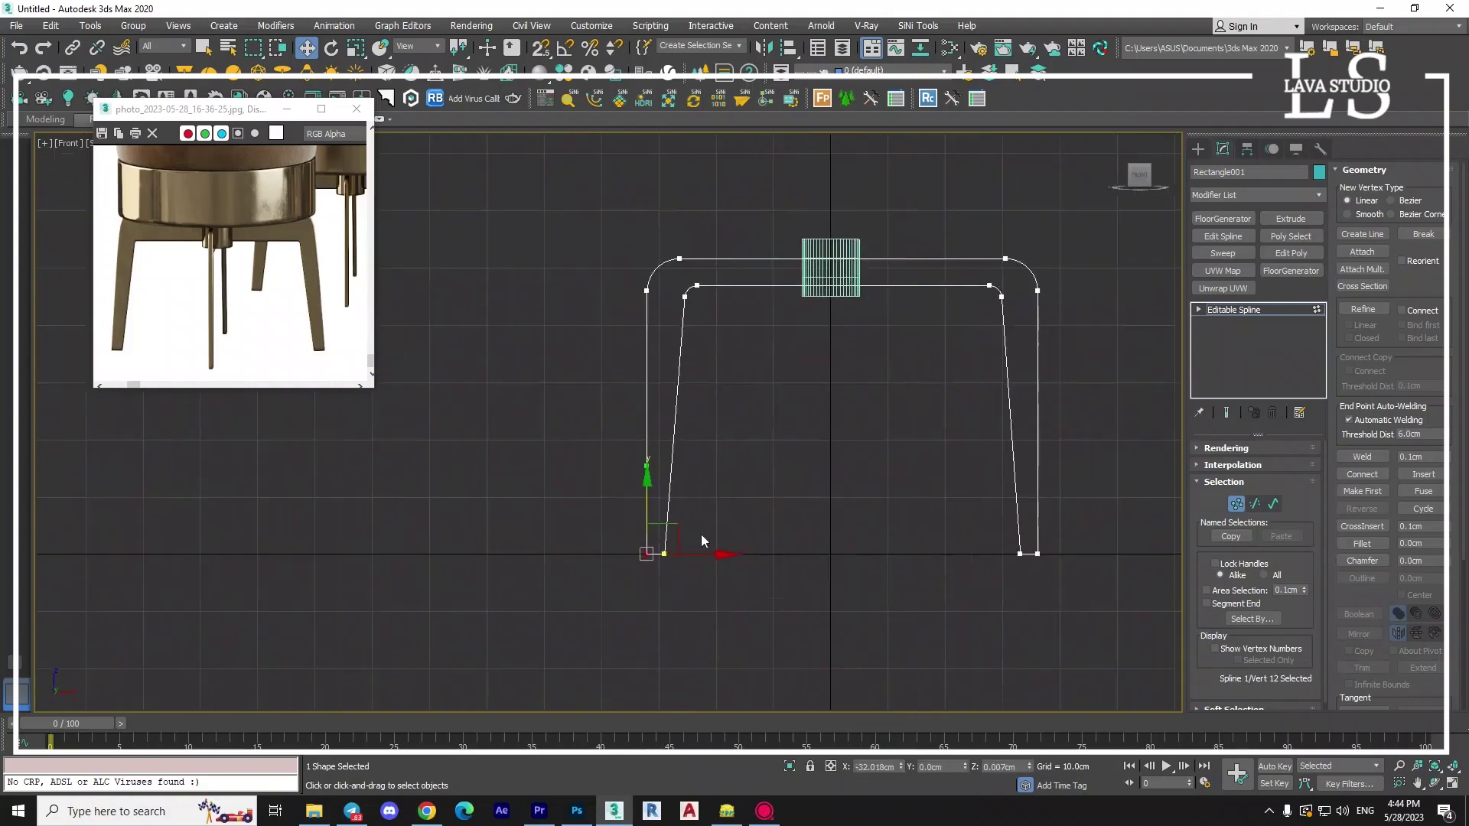
click(1290, 219)
Set the leg frame's extrusion depth to 2.0 cm and inspect it in Perspective.
key(p)
alt+middle_drag(616, 485, 1123, 507)
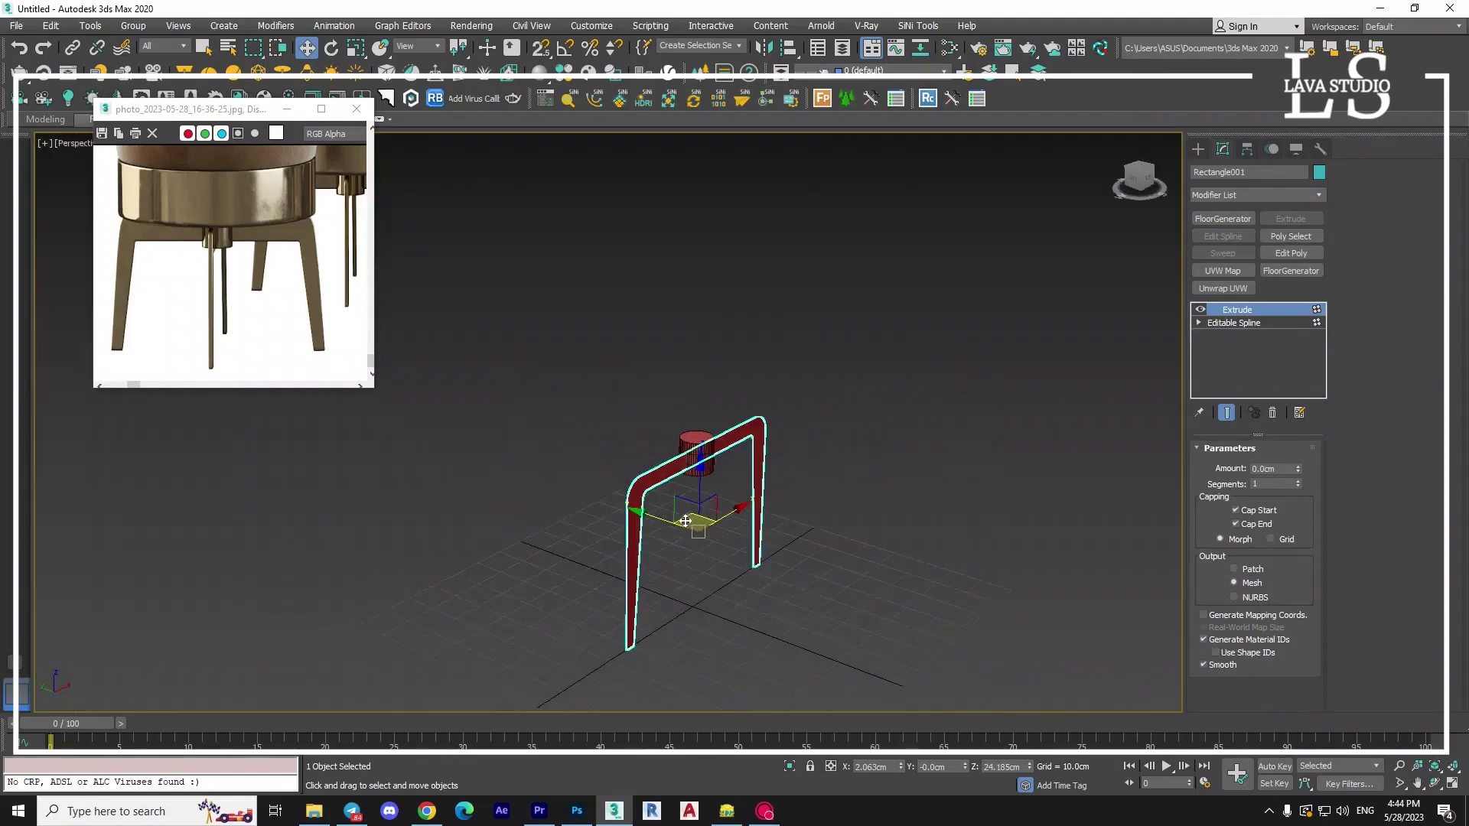
text(2)
key(Return)
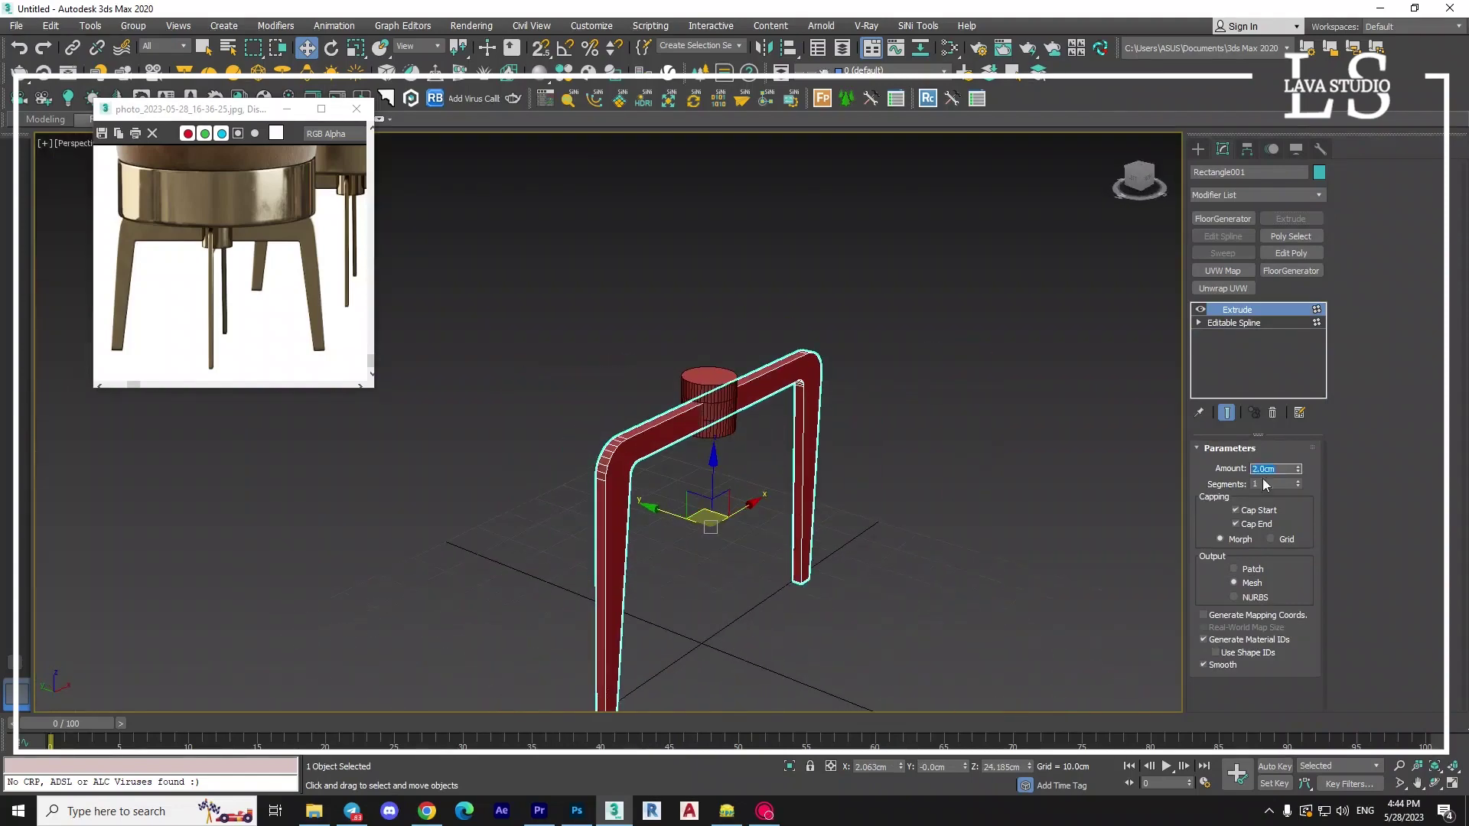
alt+middle_drag(689, 535, 774, 566)
In Top view, try moving the frame to Y -1.0 cm, then undo back to Y 0.
key(t)
scroll(746, 517, up, 5)
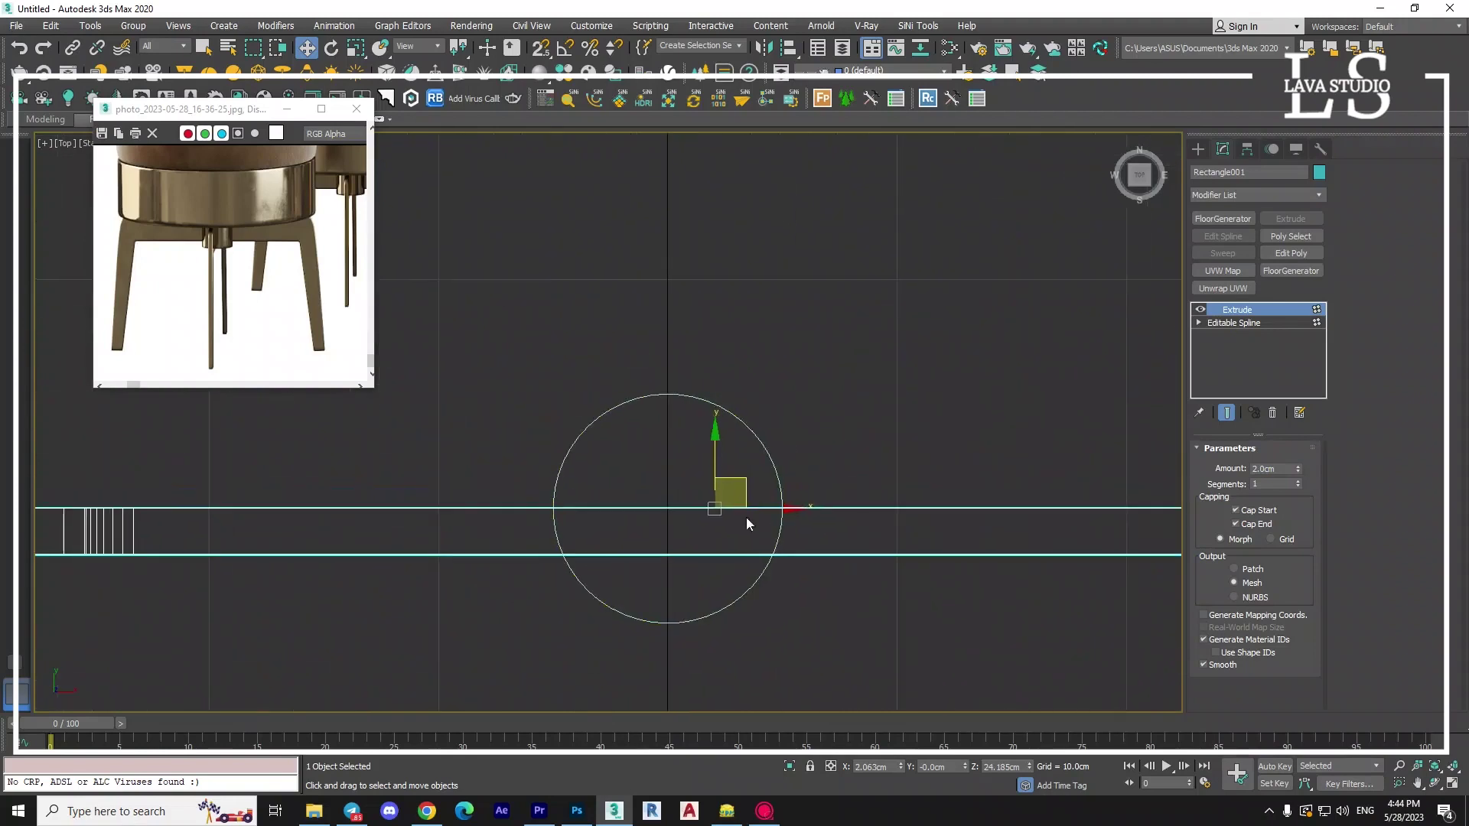
scroll(741, 482, up, 2)
drag(740, 478, 781, 548)
text(-1)
key(Return)
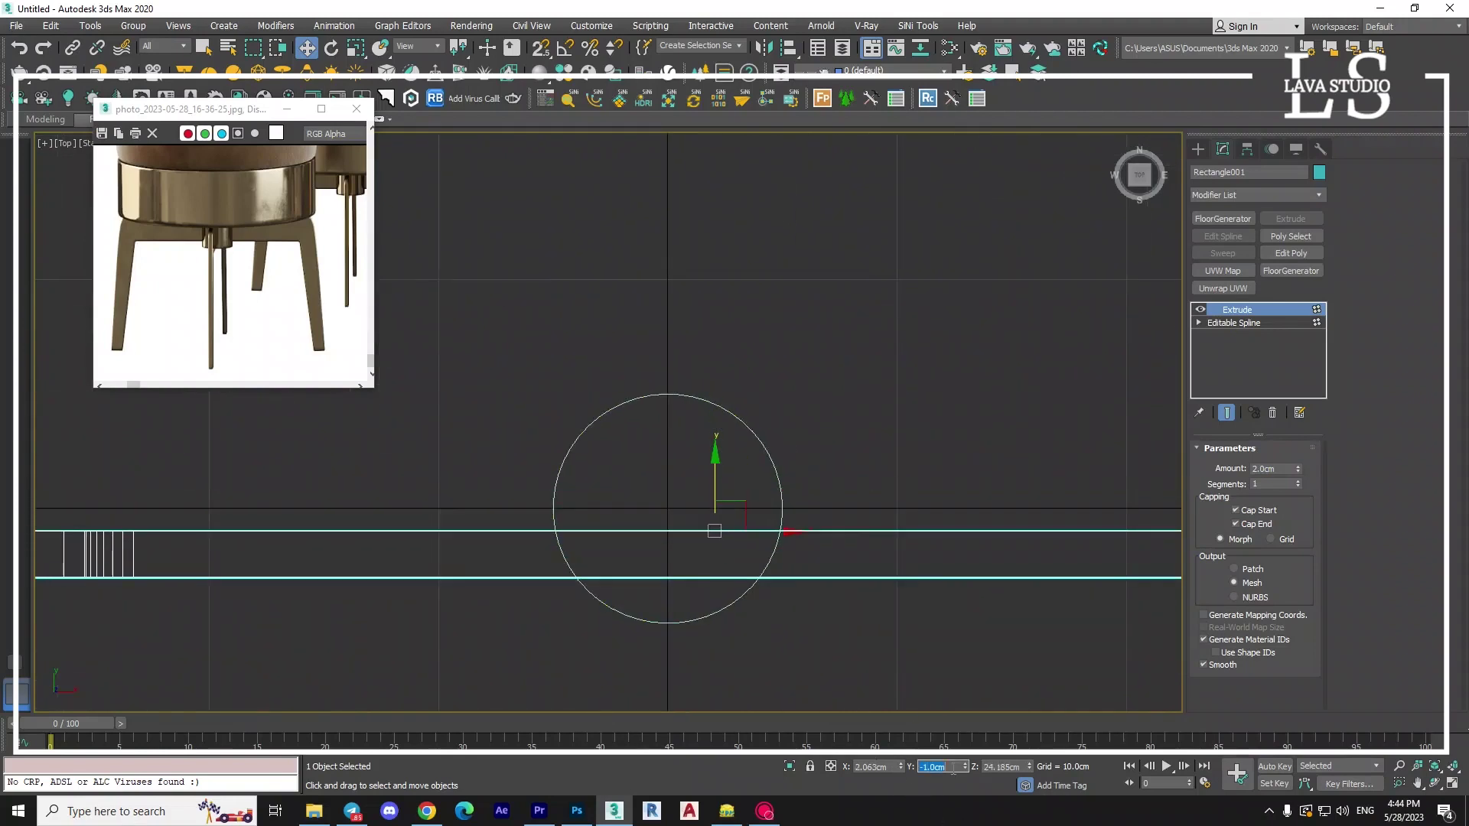
key(ctrl+z)
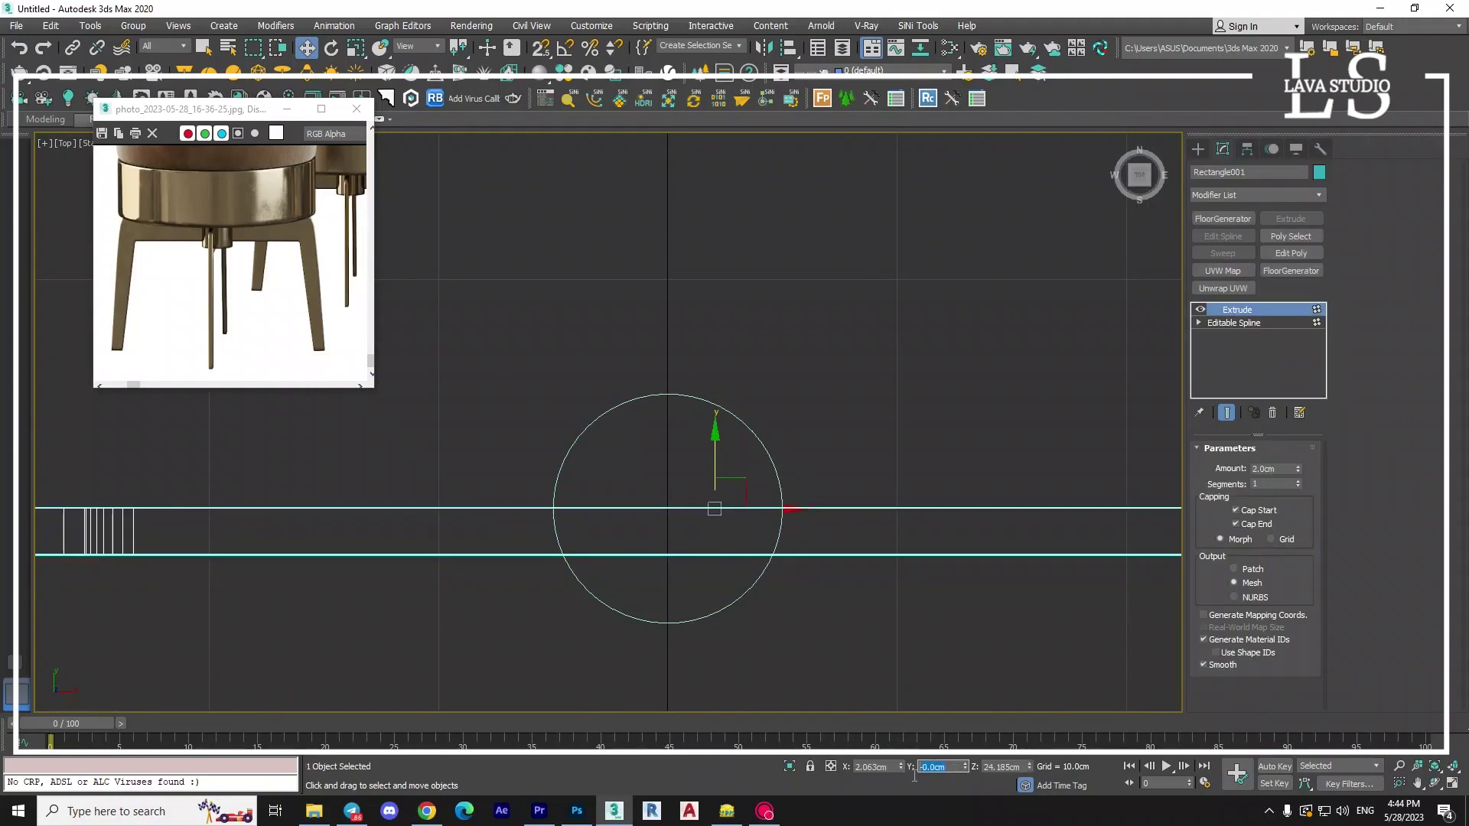
Centre the U-shaped leg frame over the cylinder and check it in Perspective.
scroll(719, 499, down, 3)
scroll(719, 499, up, 1)
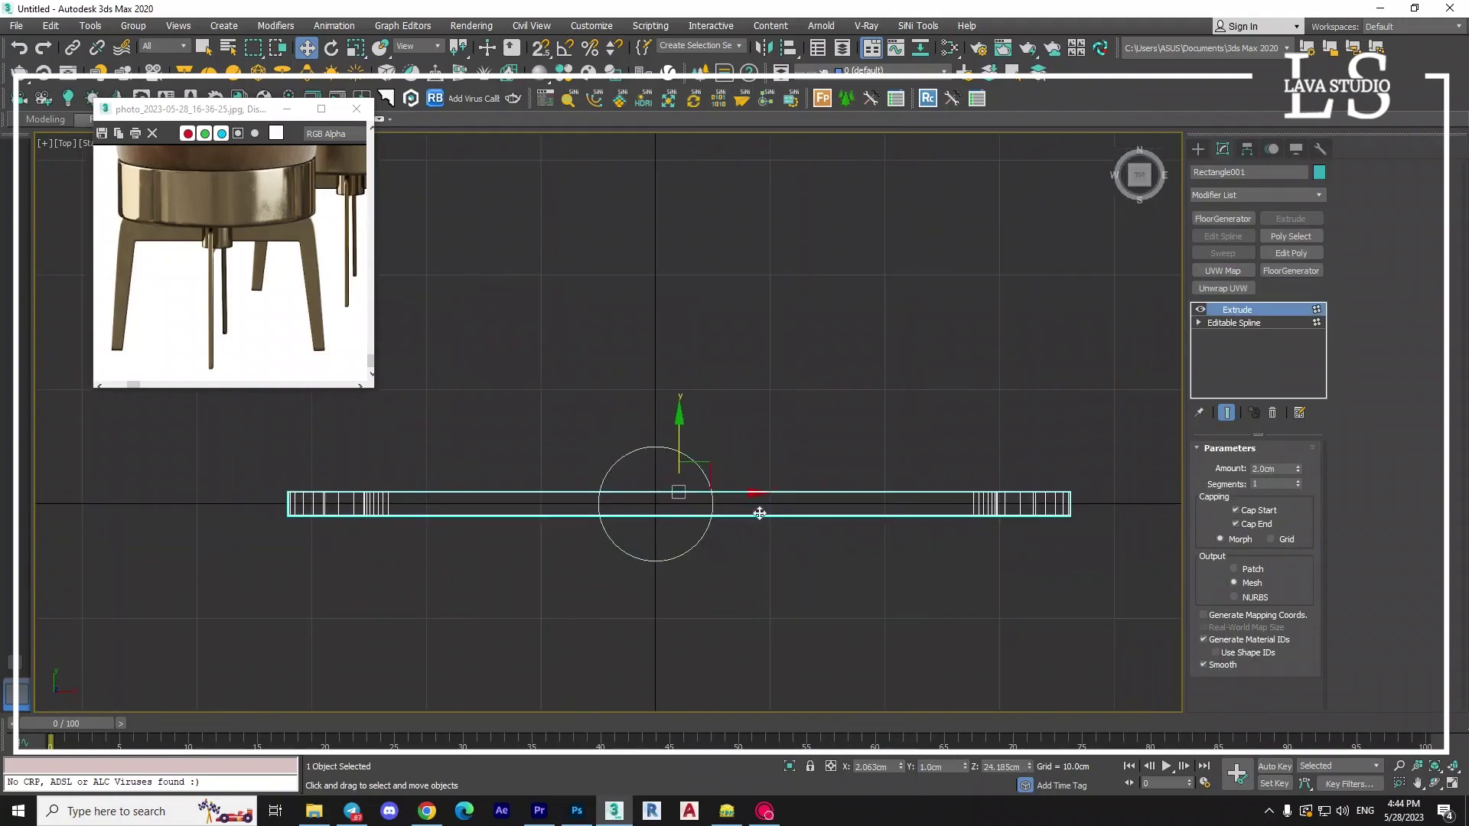
scroll(734, 494, up, 1)
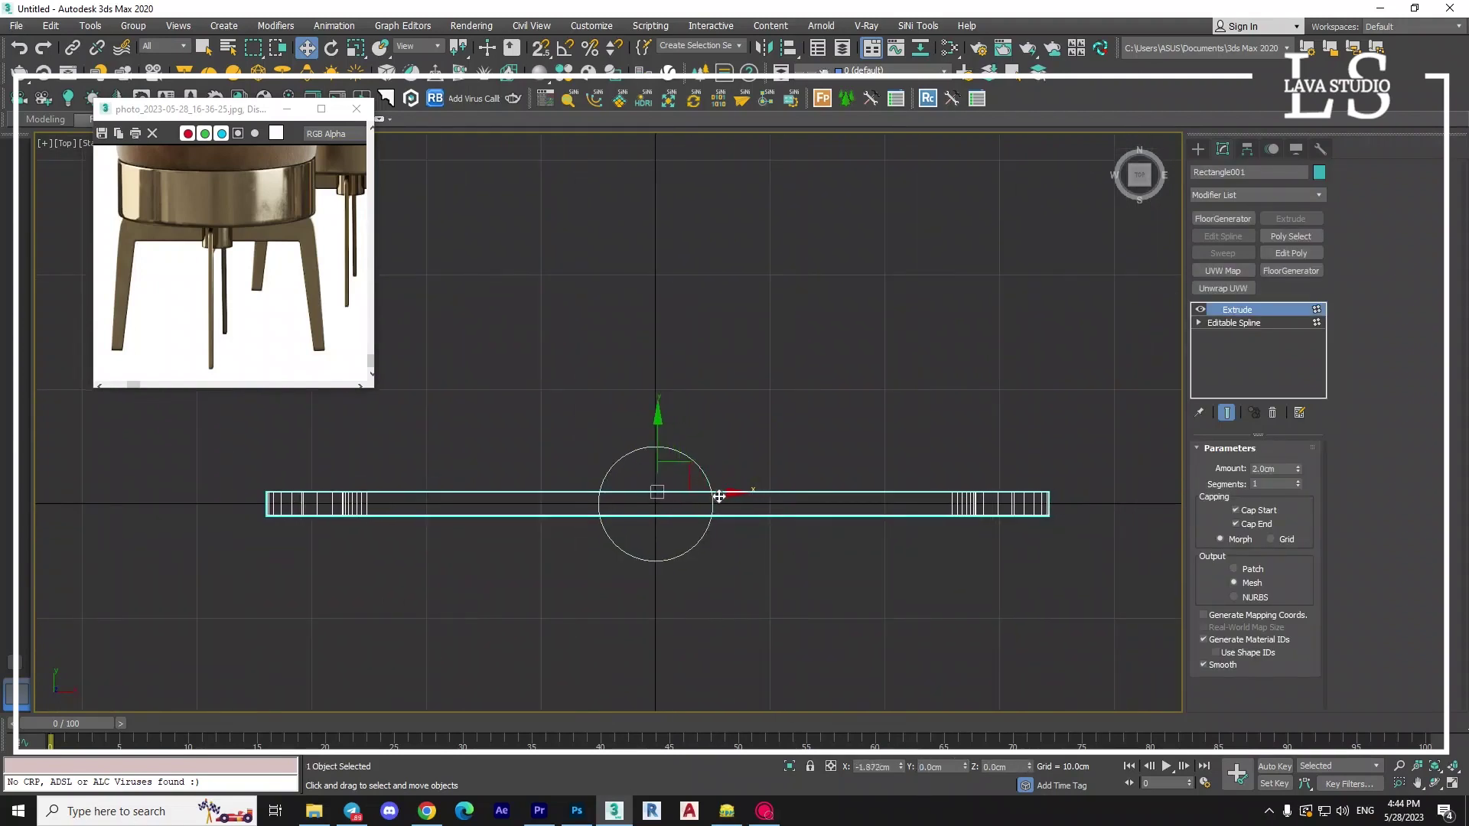
mouse_move(734, 493)
mouse_down()
mouse_move(748, 496)
mouse_move(726, 497)
mouse_up()
key(p)
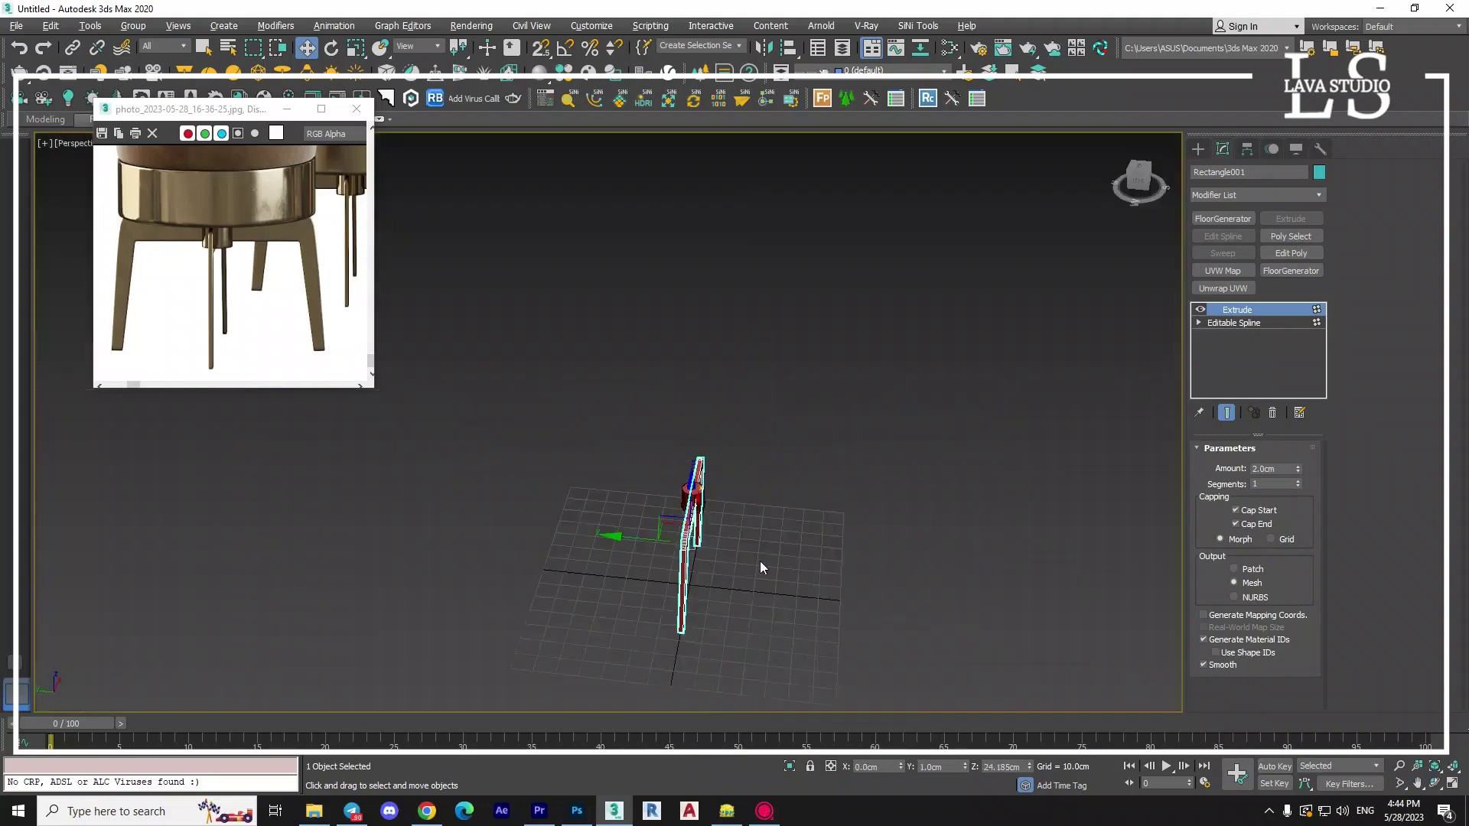
mouse_move(760, 562)
alt+middle_down()
mouse_move(702, 542)
mouse_move(640, 407)
alt+middle_up()
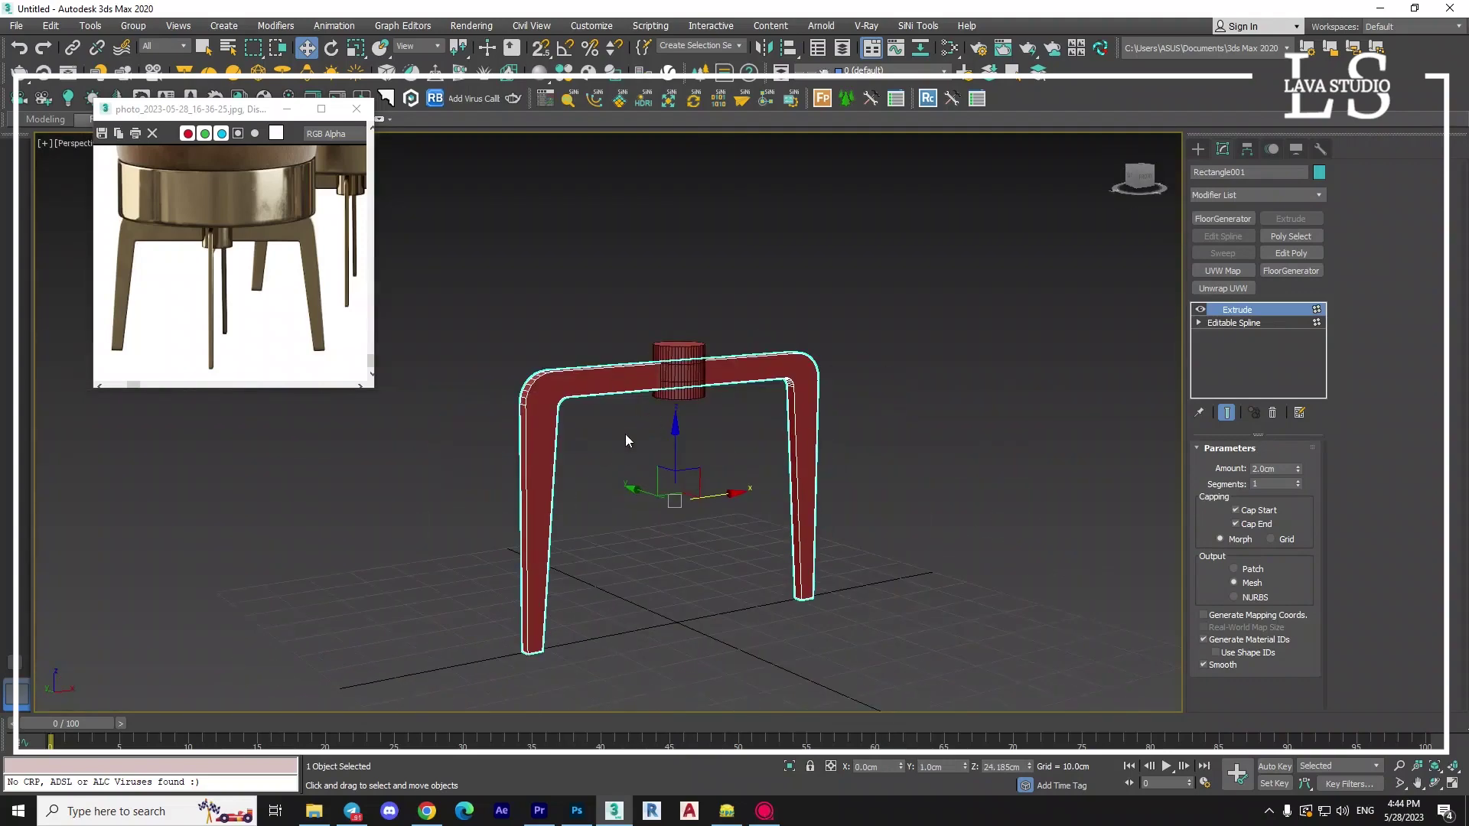
In Top view, switch to Rotate and enable Angle Snap at 5°.
key(t)
click(332, 47)
click(565, 48)
right_click(565, 48)
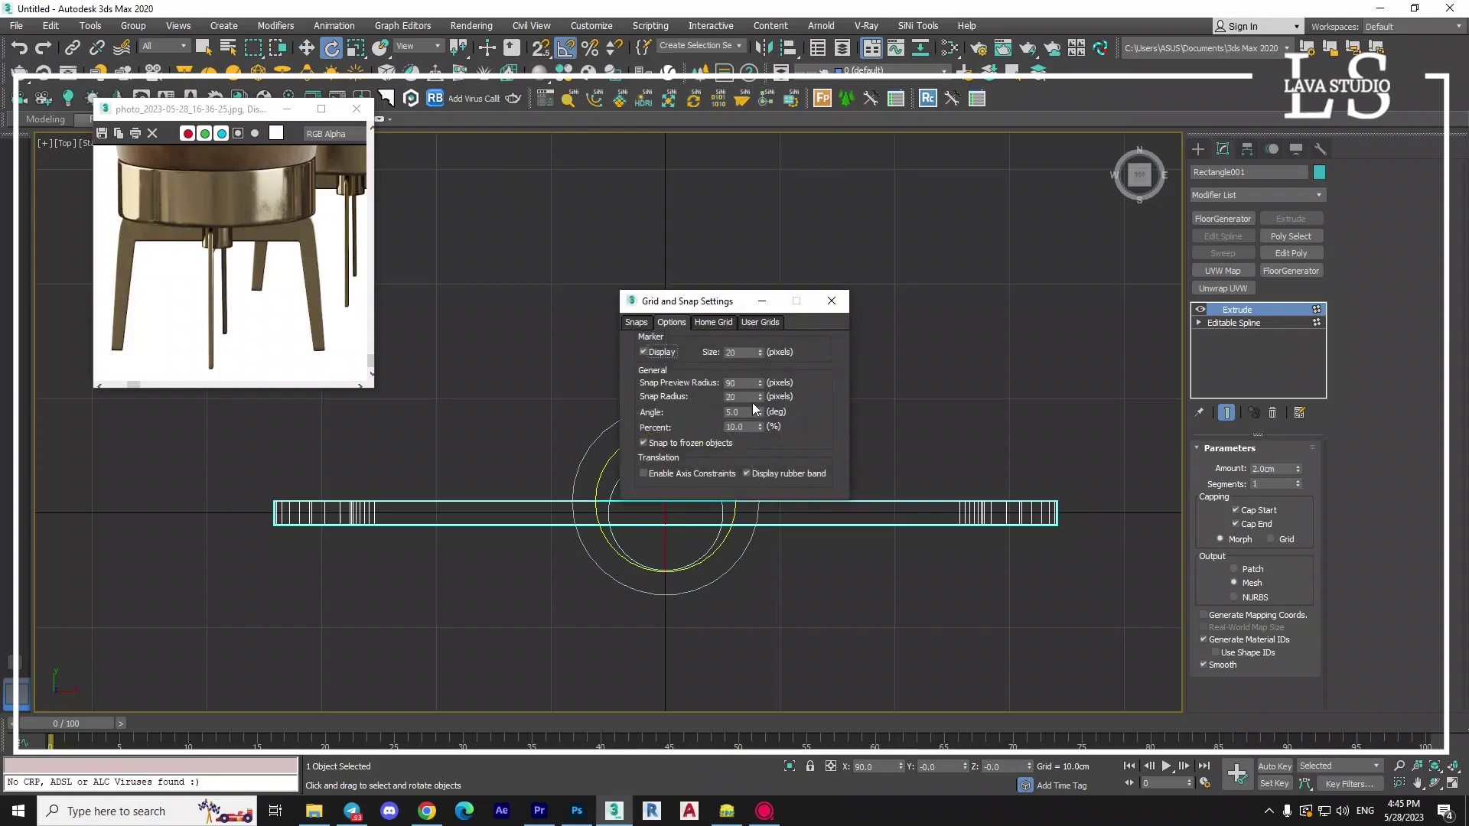
click(832, 300)
Clone the leg frame rotated 90° as copy Rectangle002, crossing the first frame.
shift+drag(719, 436, 722, 475)
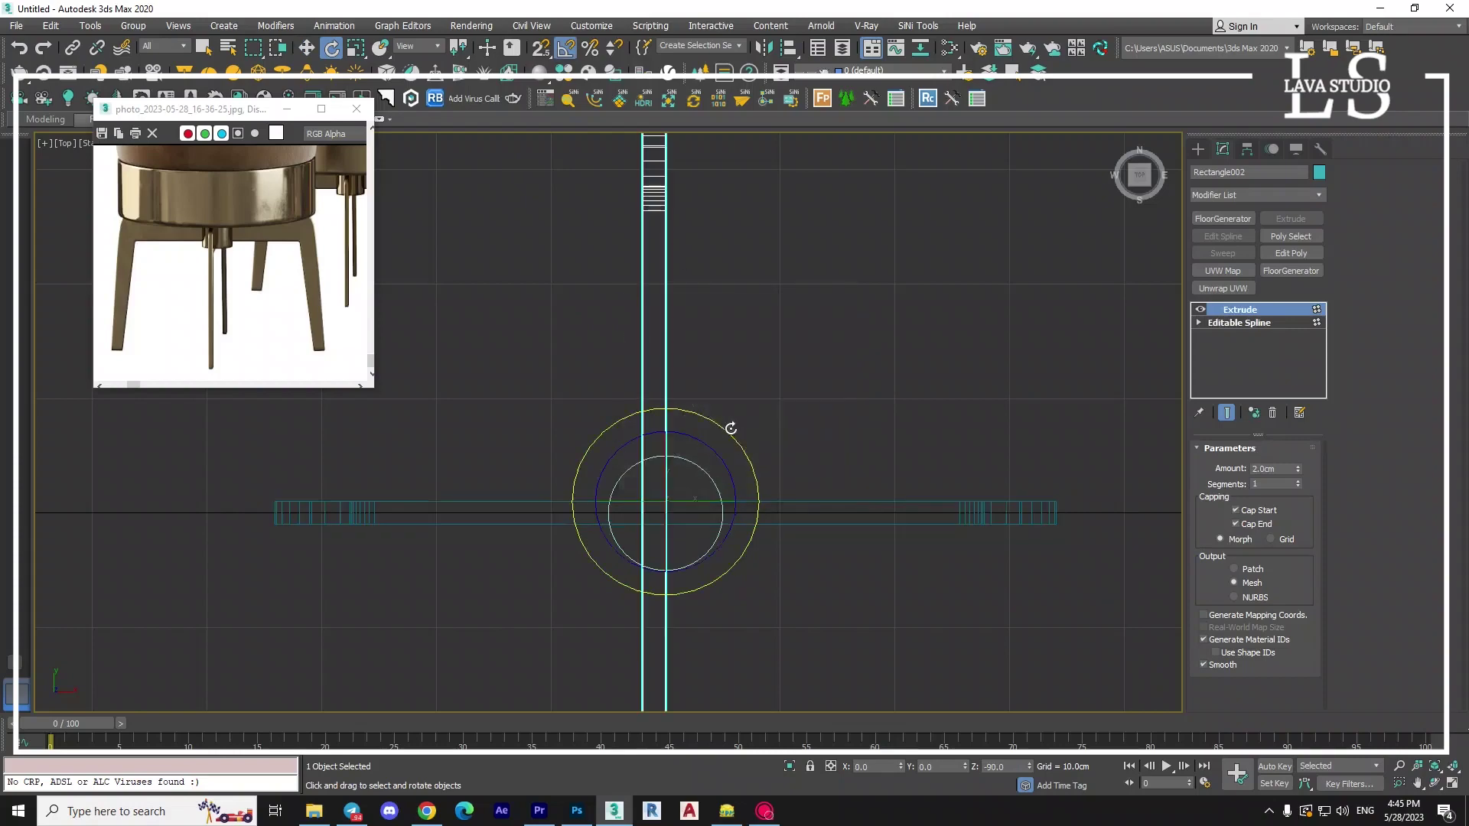
click(723, 474)
key(p)
mouse_move(674, 497)
alt+middle_down()
mouse_move(684, 422)
mouse_move(700, 471)
mouse_move(751, 479)
alt+middle_up()
scroll(700, 472, down, 5)
scroll(679, 469, up, 3)
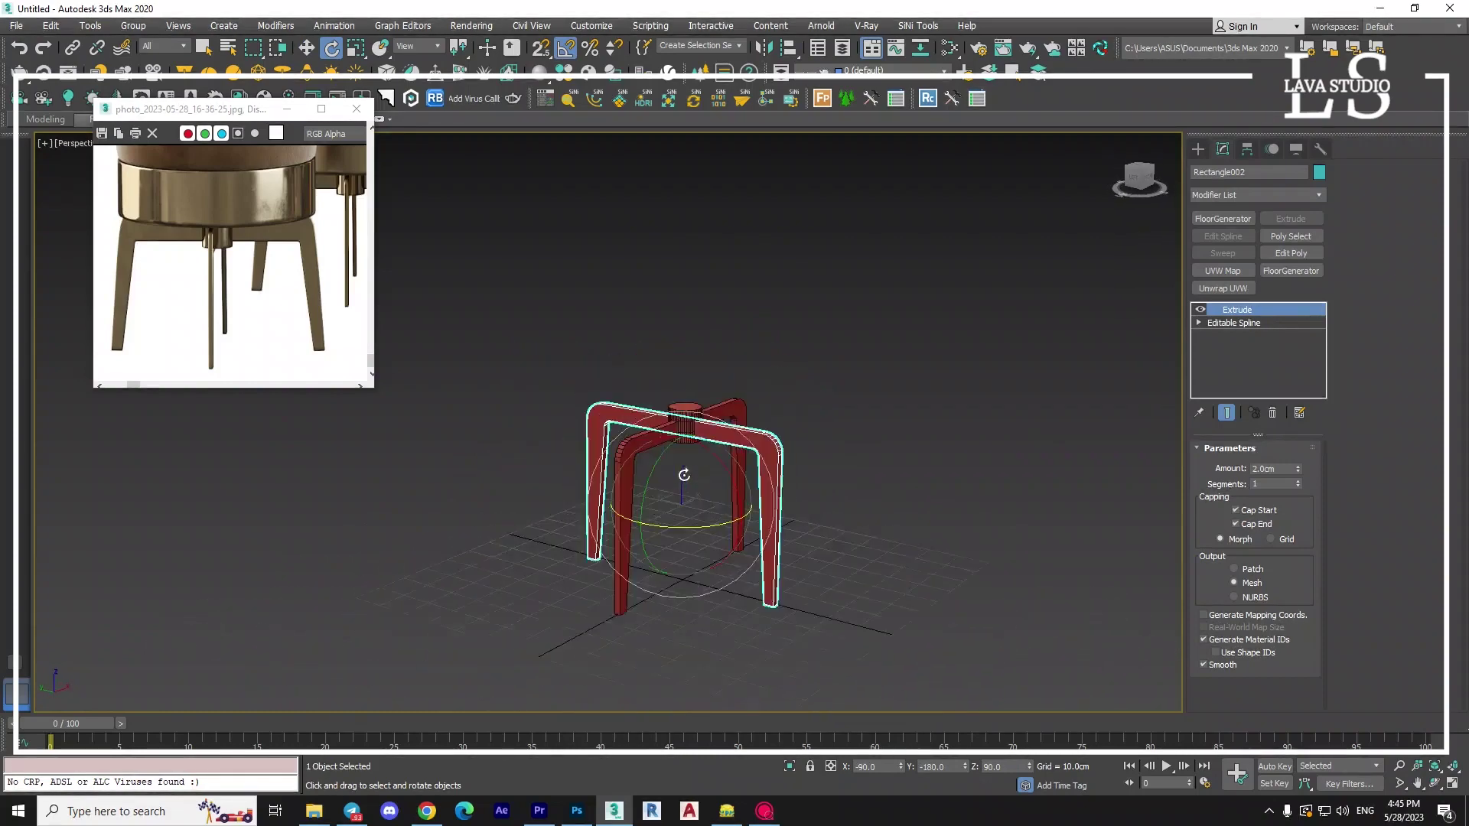
scroll(679, 469, up, 3)
scroll(659, 486, up, 3)
Convert the central cylinder to an Editable Poly.
click(714, 425)
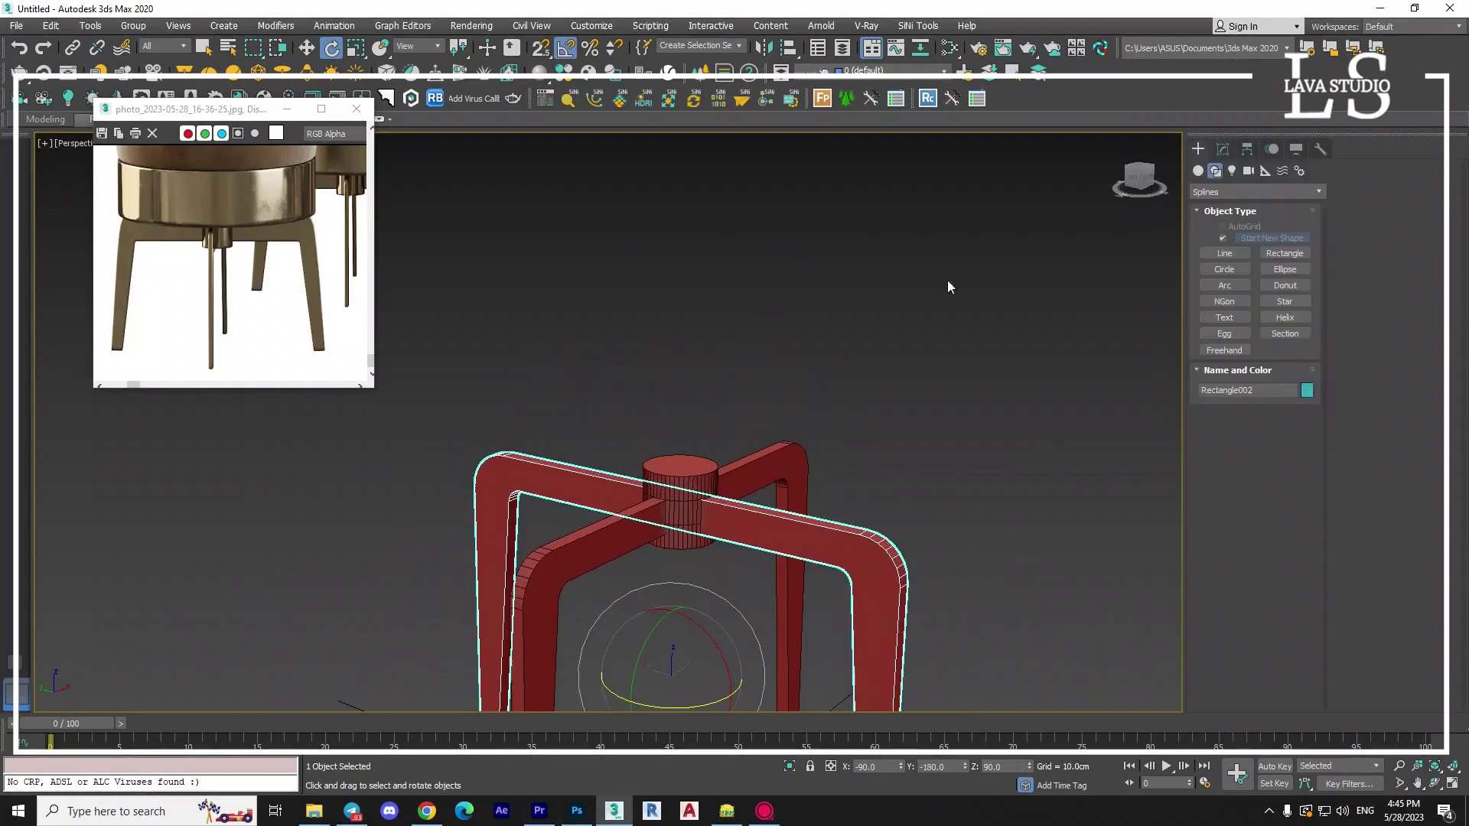
click(679, 502)
right_click(698, 459)
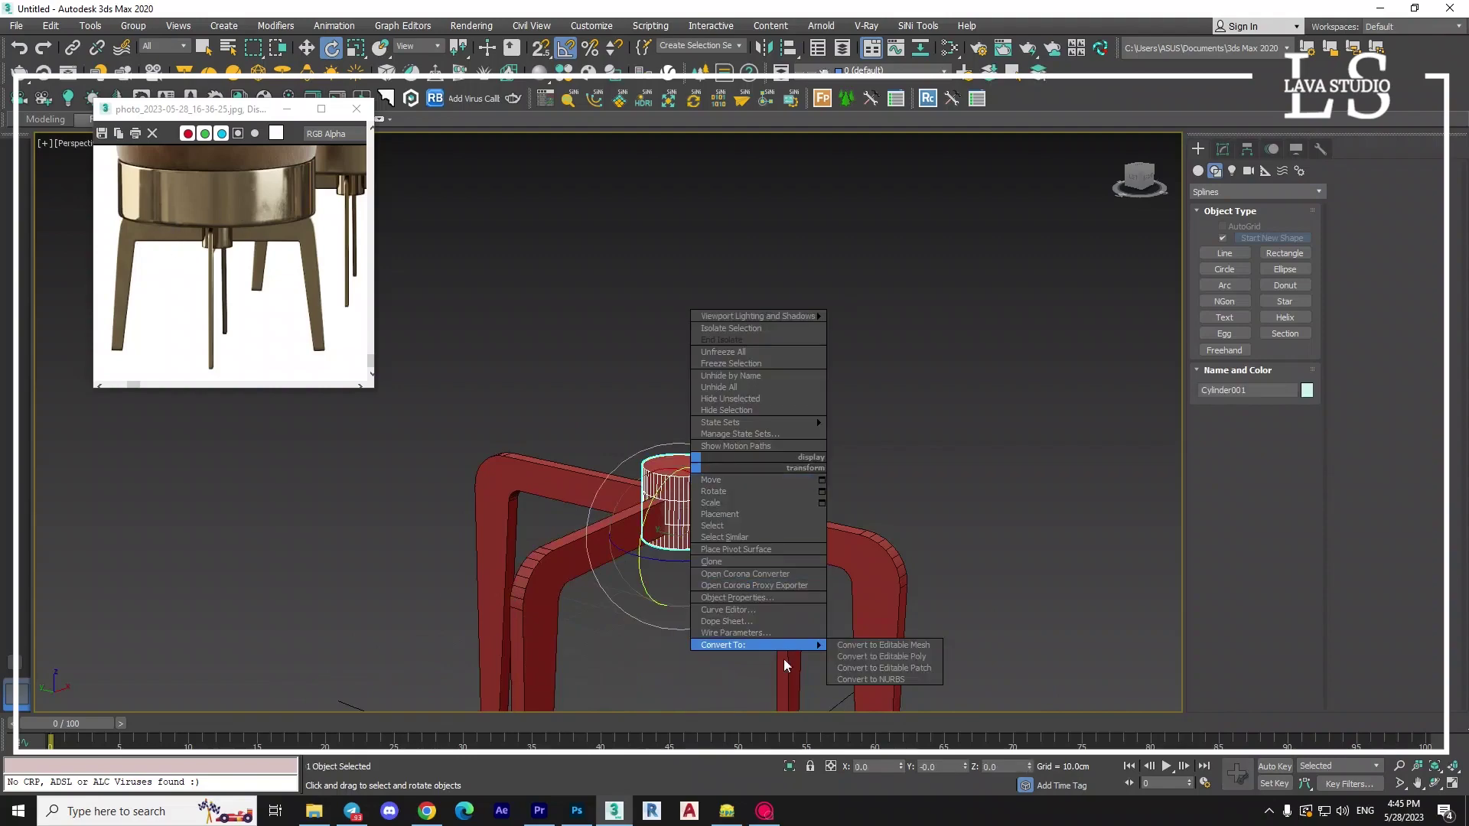
click(865, 657)
Delete the cylinder's top cap polygon to open it.
key(4)
scroll(678, 480, up, 2)
click(677, 479)
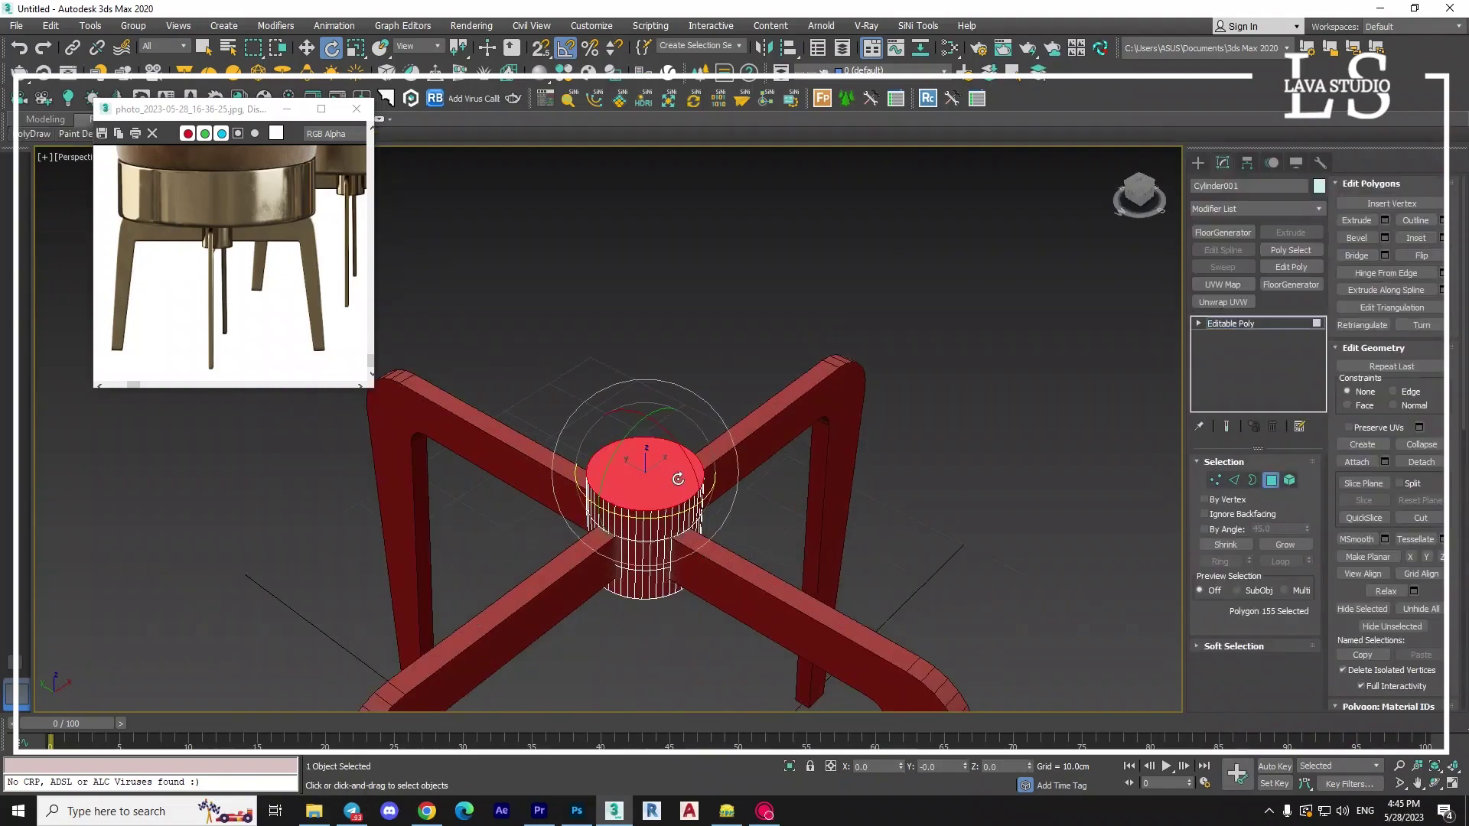
key(w)
key(Delete)
Select the open top border and scale it outward into a wide flat disc.
scroll(655, 465, up, 2)
click(1251, 480)
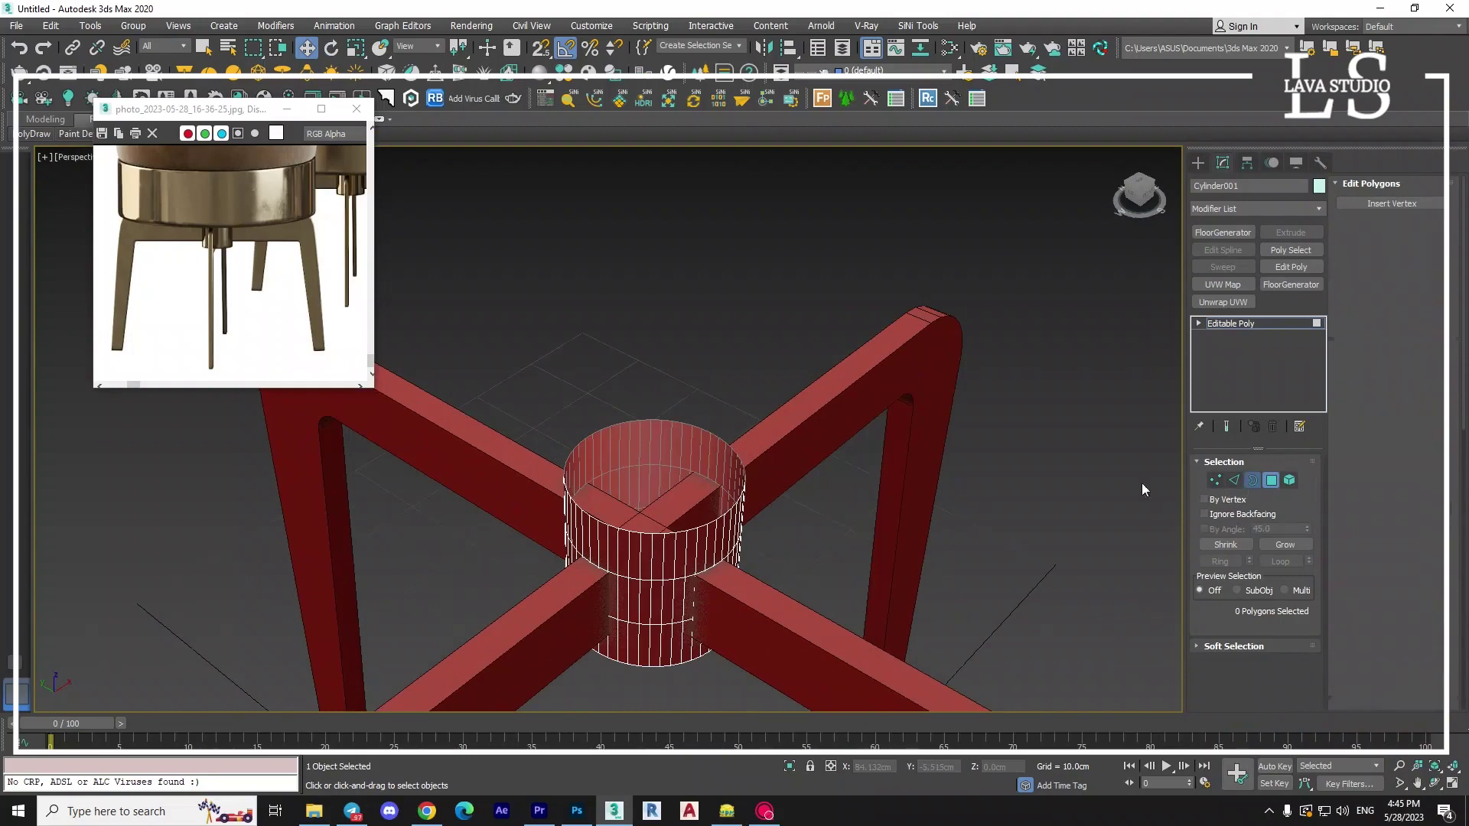
click(666, 532)
alt+middle_drag(670, 497, 668, 432)
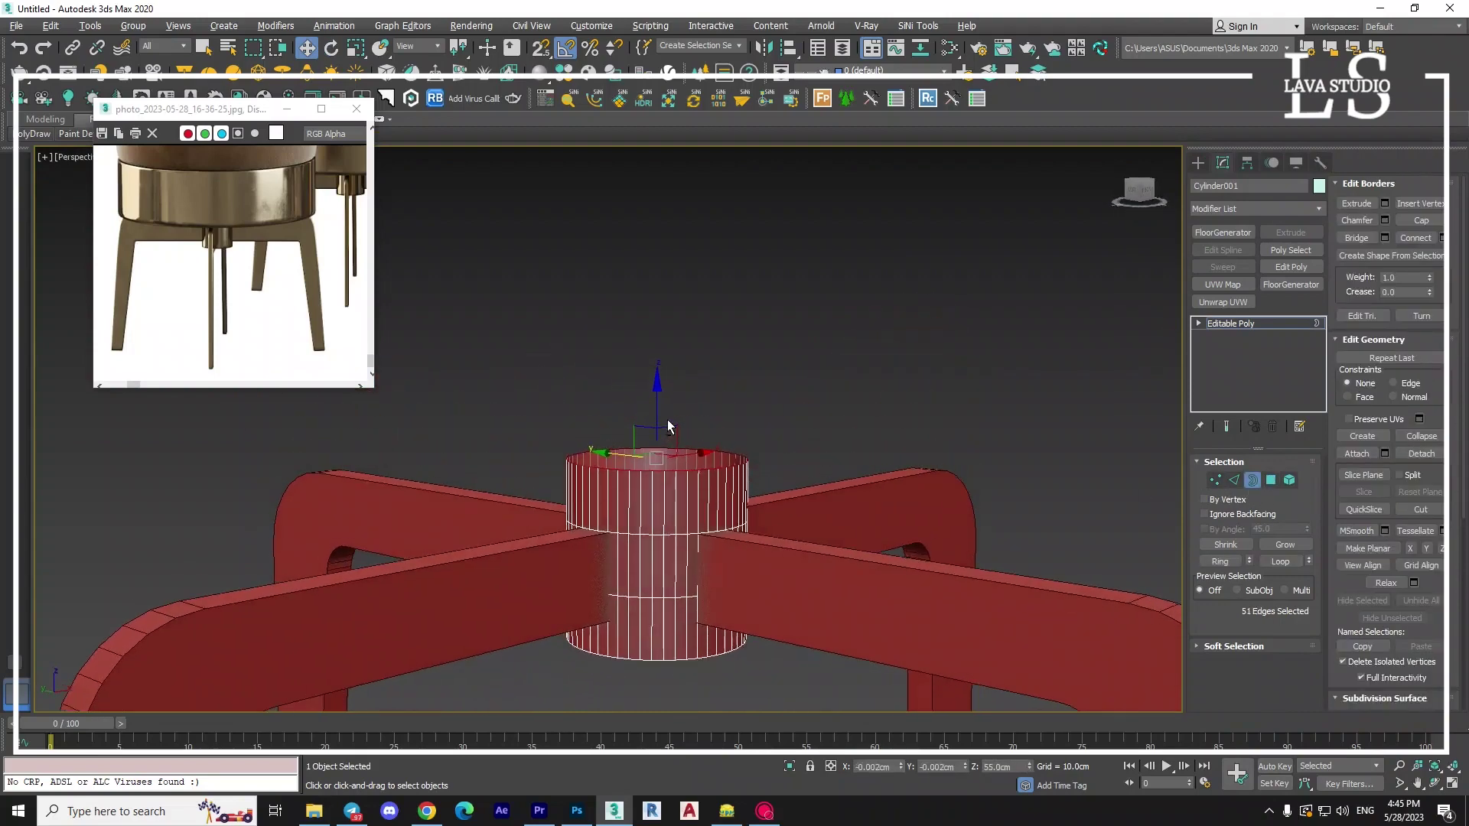
scroll(662, 434, up, 3)
key(r)
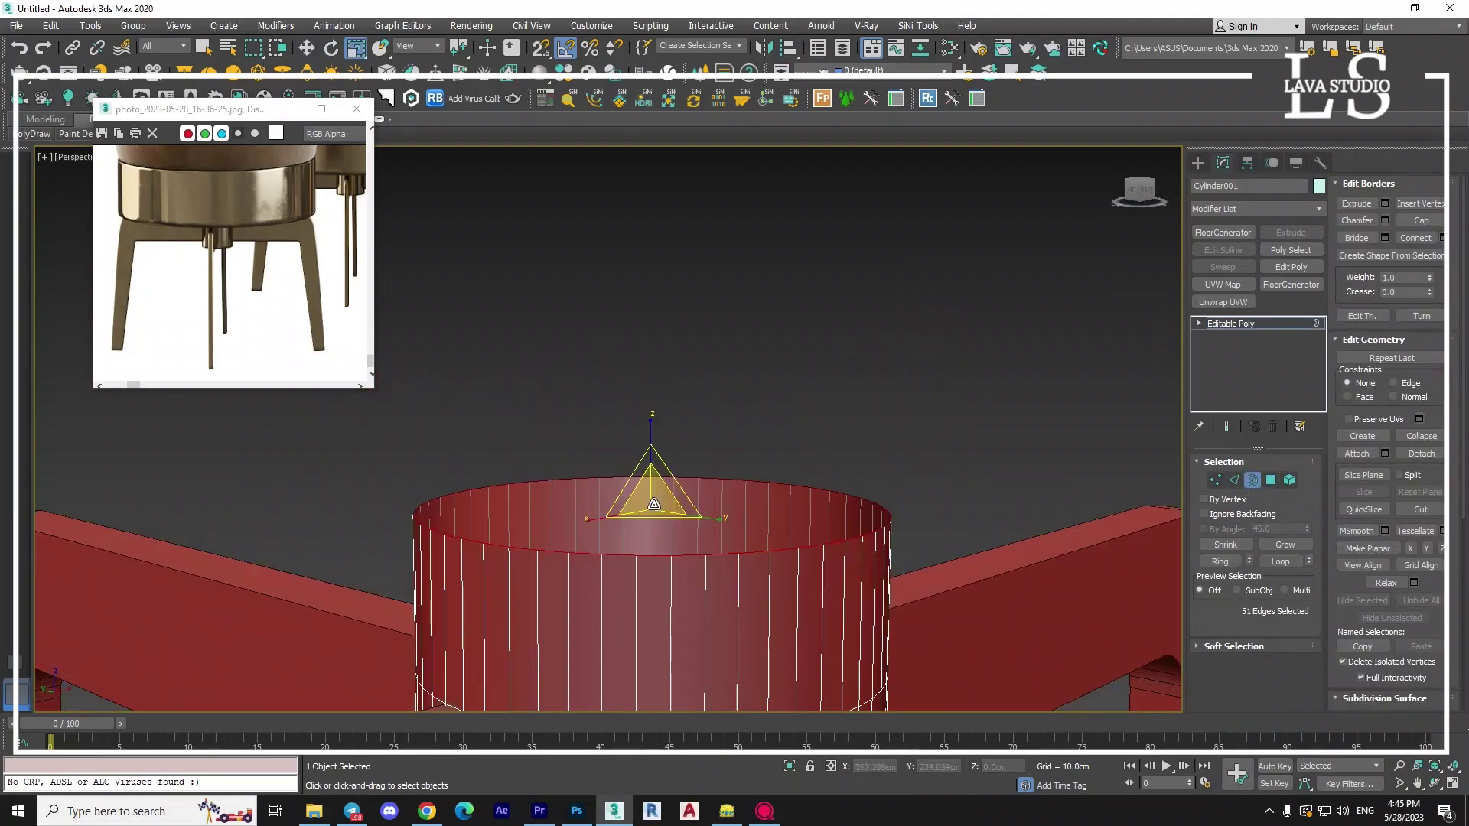
scroll(650, 489, down, 2)
scroll(650, 489, down, 3)
scroll(678, 391, down, 5)
mouse_move(678, 391)
alt+middle_down()
mouse_move(675, 425)
mouse_move(666, 342)
alt+middle_up()
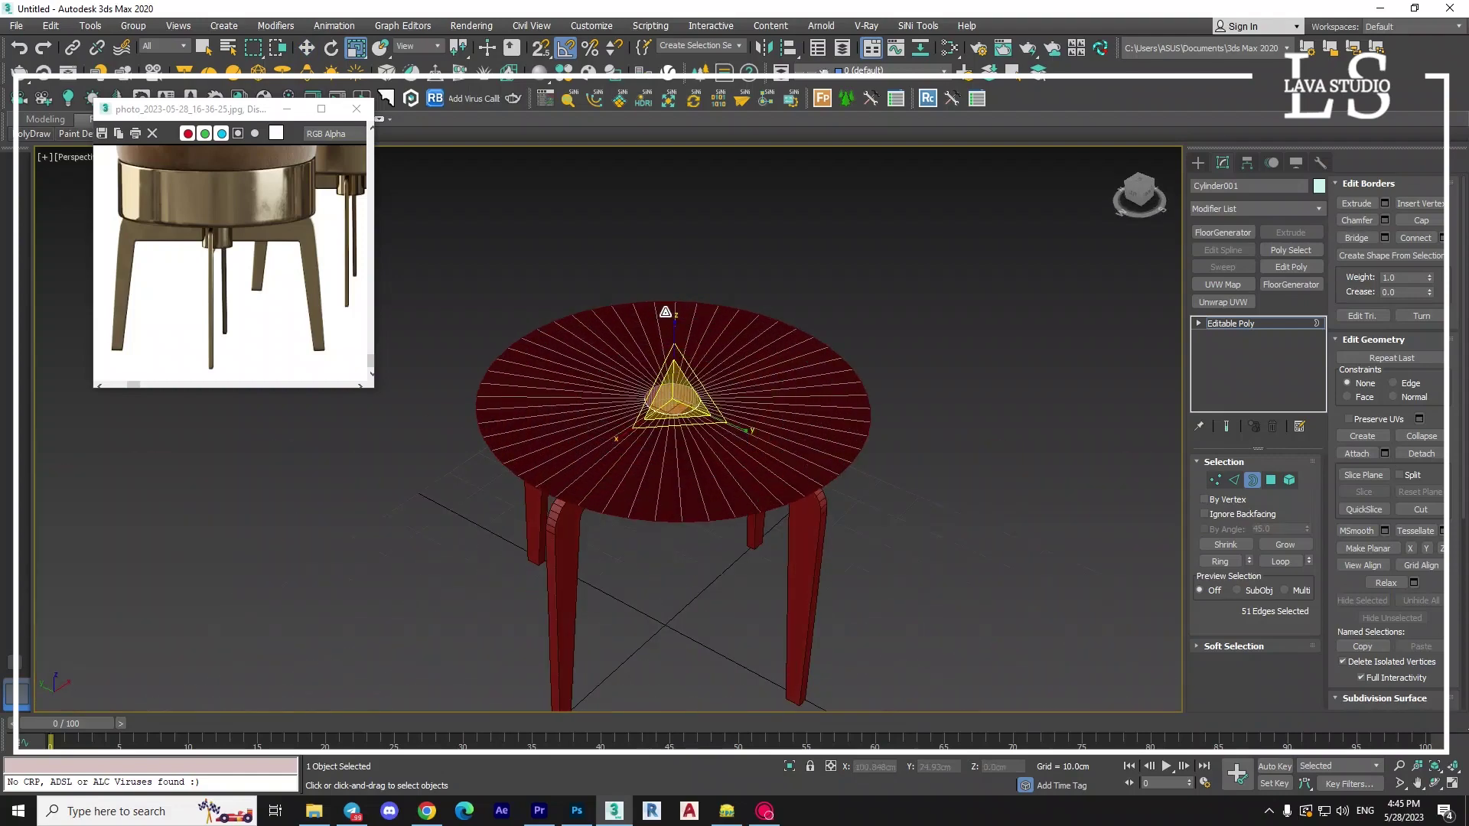
Frame the stool in Front view alongside the reference photo.
key(f)
middle_drag(694, 413, 733, 425)
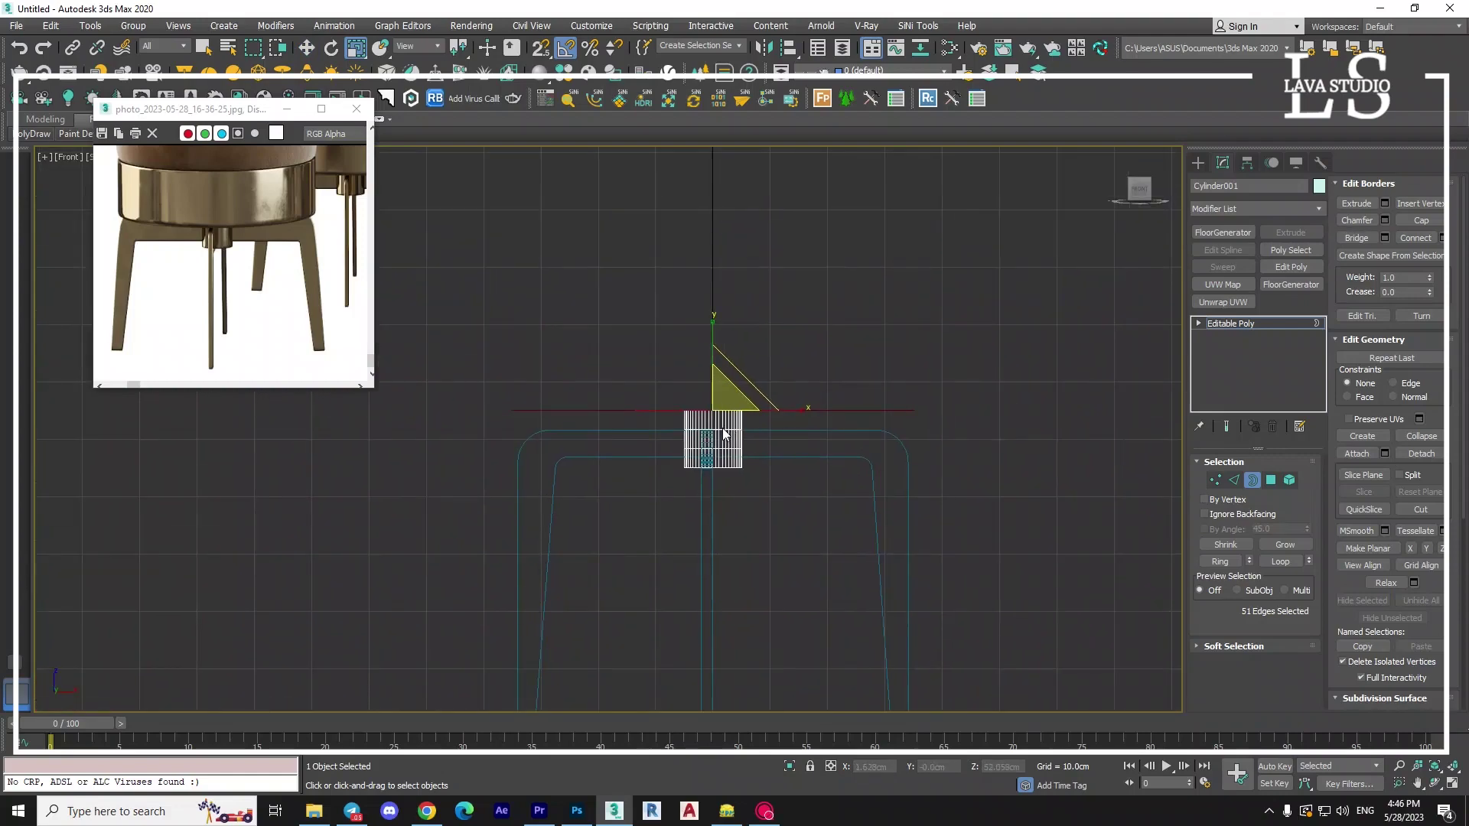
scroll(220, 208, down, 3)
scroll(220, 208, up, 3)
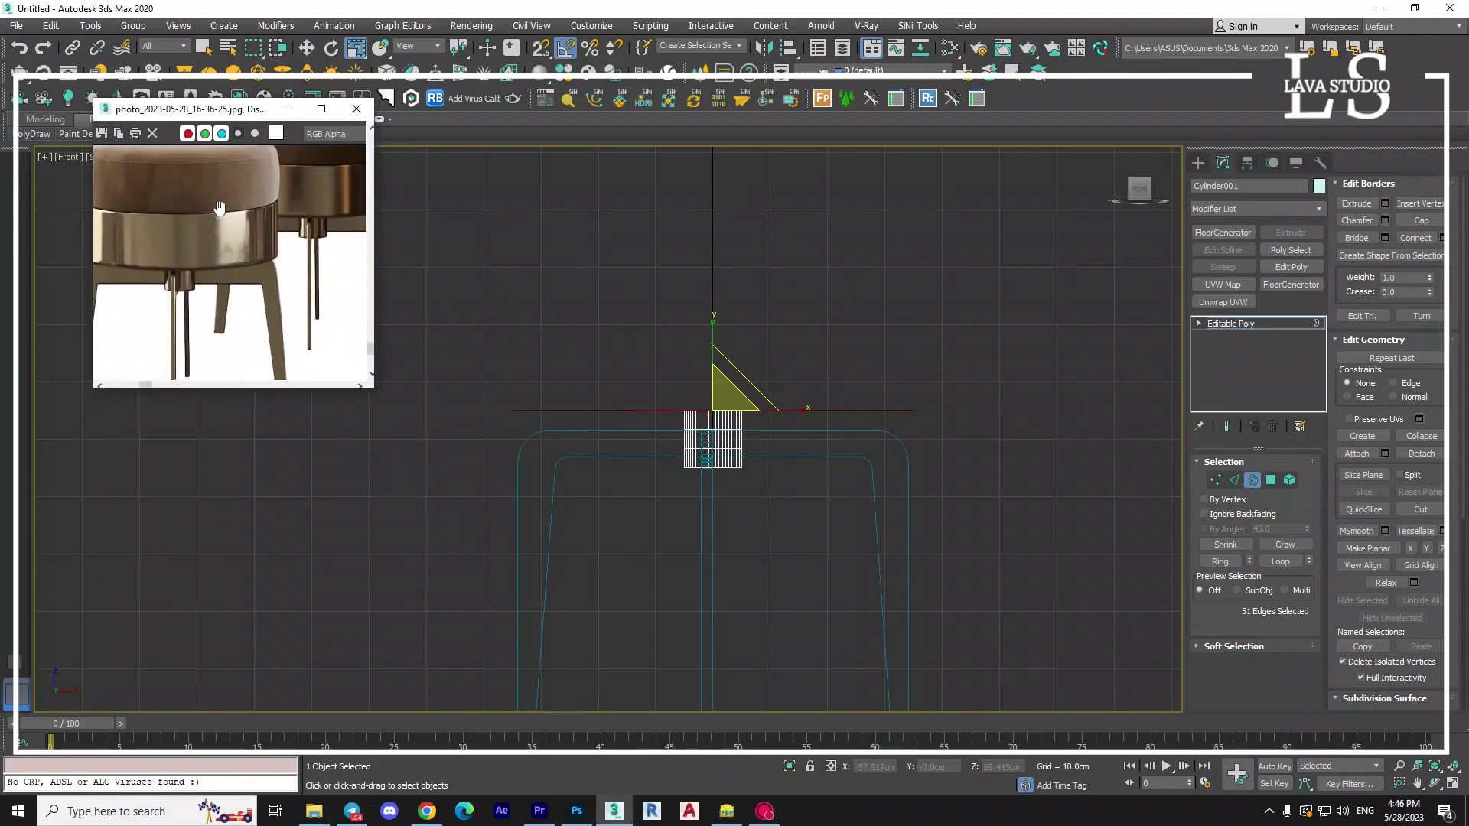
drag(220, 208, 243, 185)
Shift-move the disc's border up along Z to extrude a rim wall.
key(e)
key(shift+z)
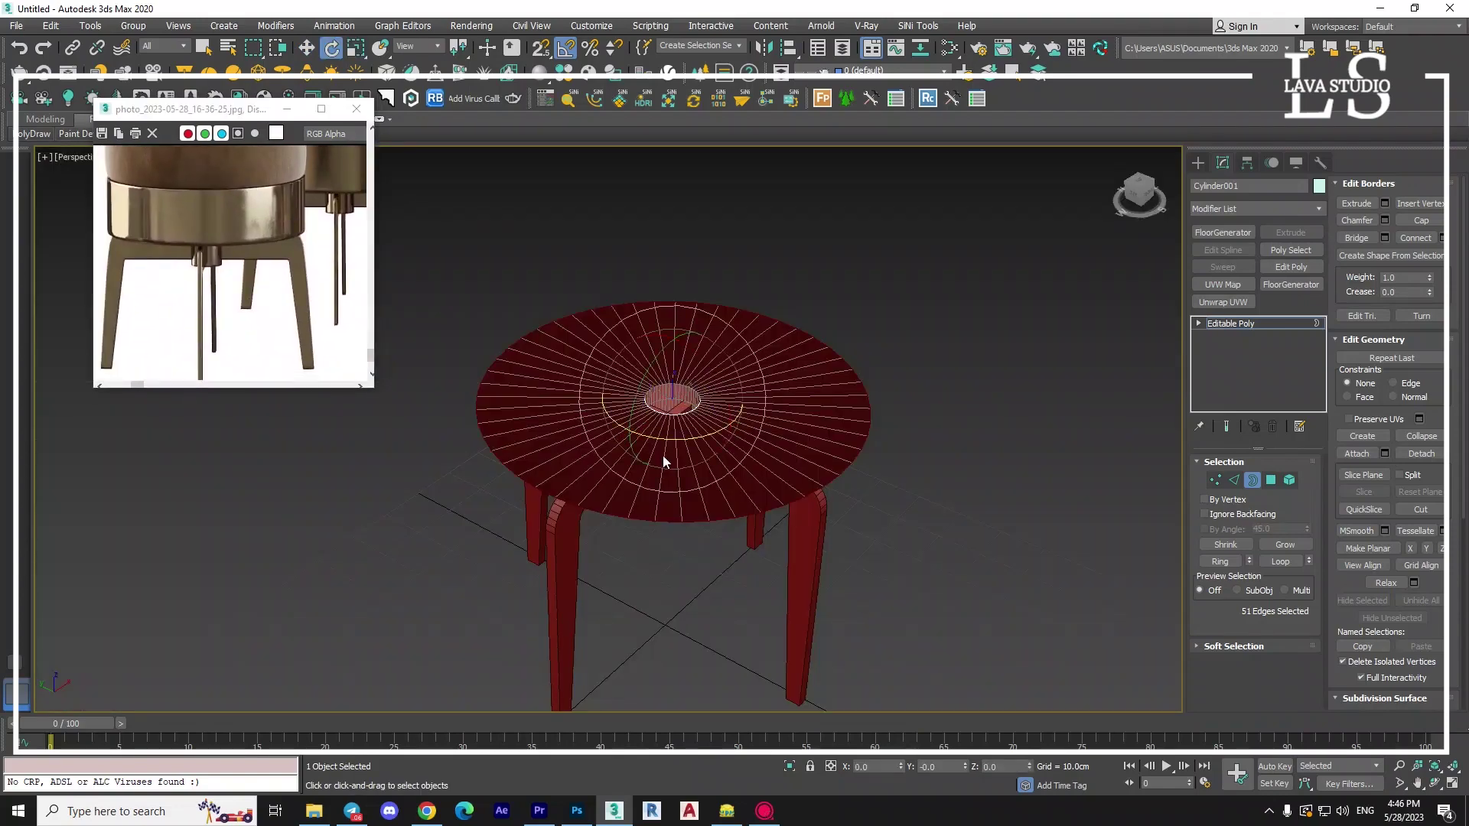
key(w)
shift+drag(673, 375, 681, 303)
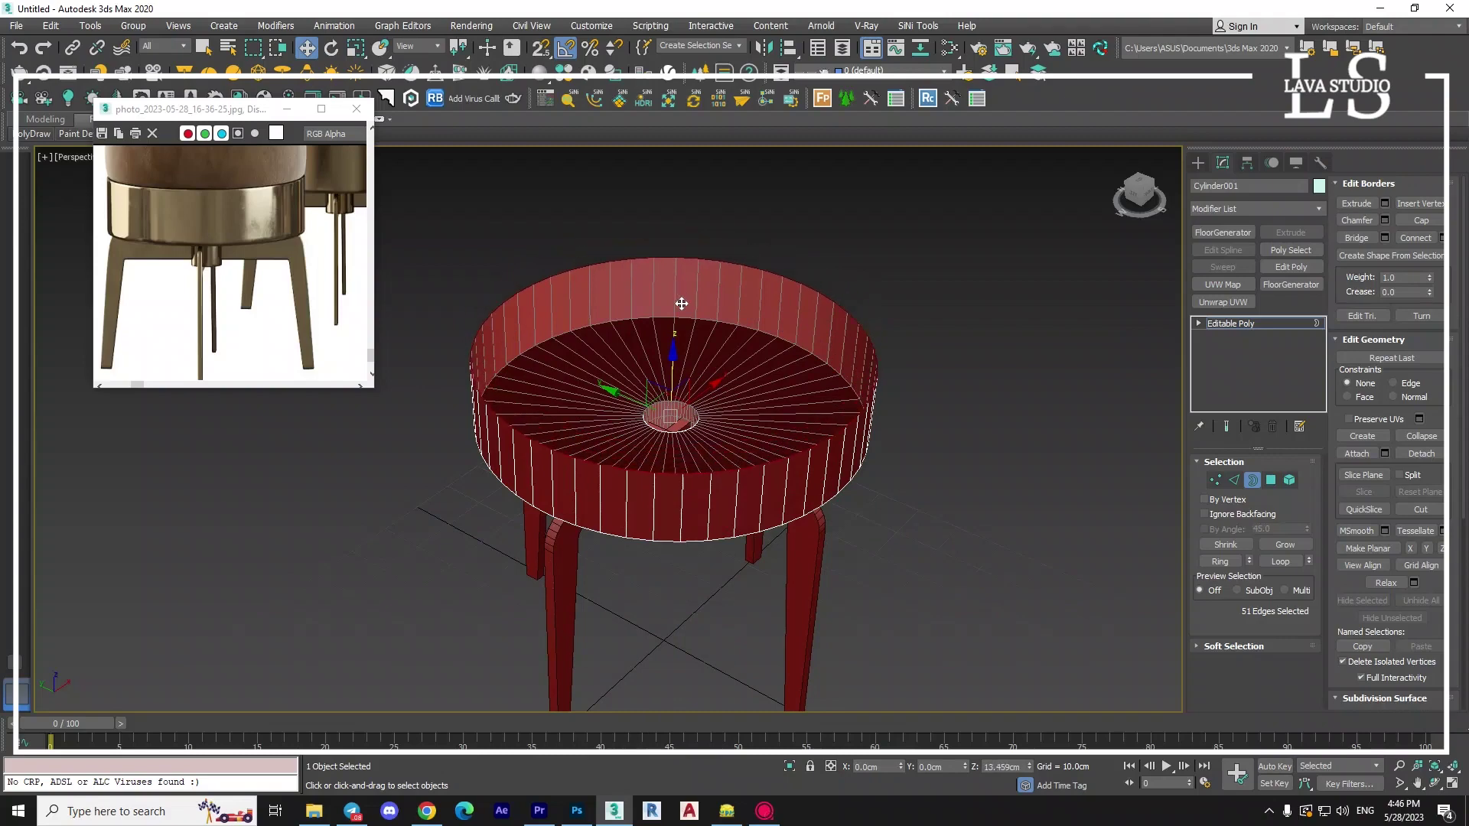
mouse_move(681, 304)
alt+middle_down()
mouse_move(668, 424)
mouse_move(649, 440)
mouse_move(704, 493)
alt+middle_up()
scroll(671, 459, up, 2)
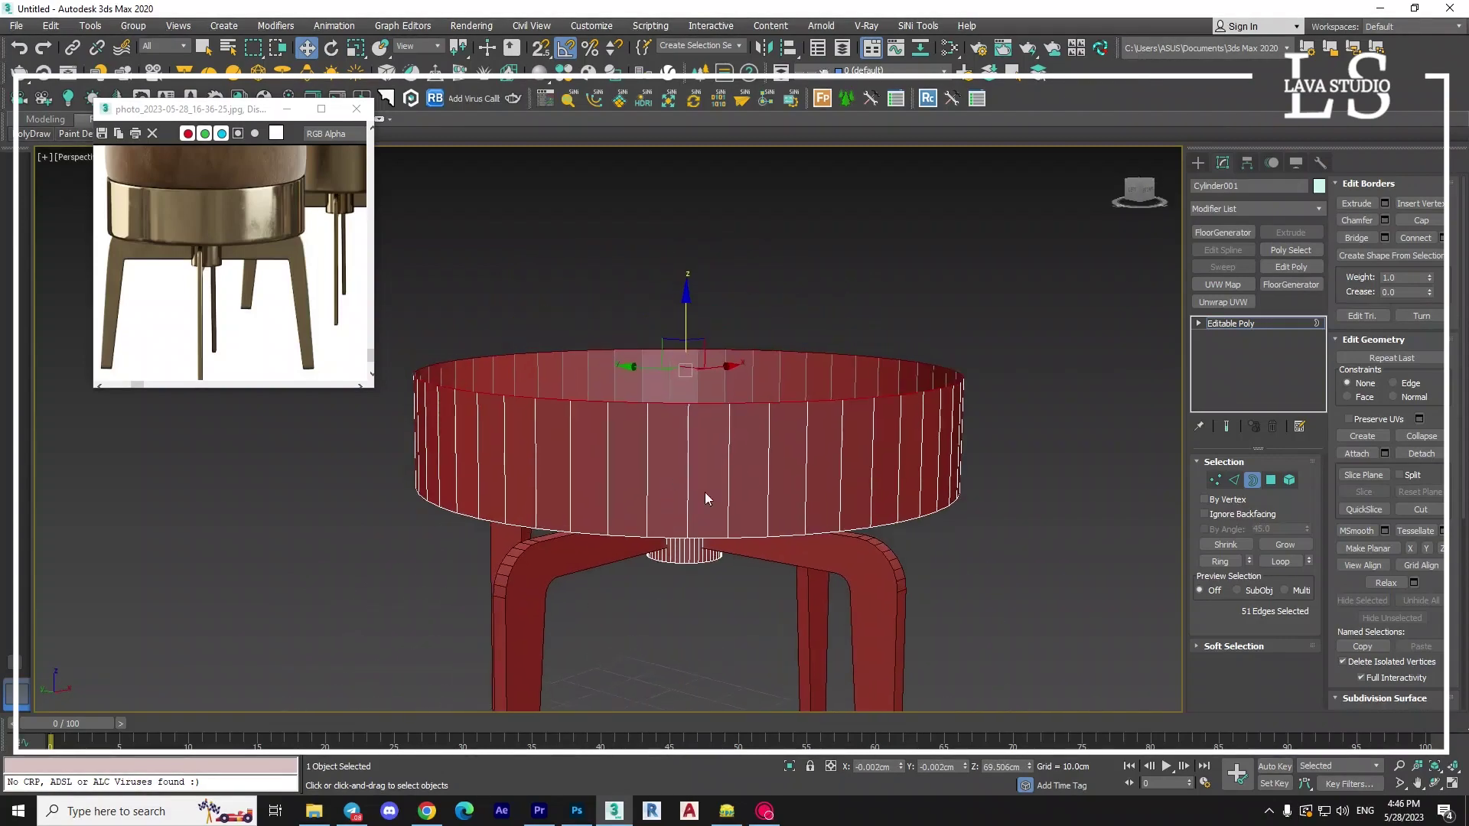
scroll(701, 446, up, 3)
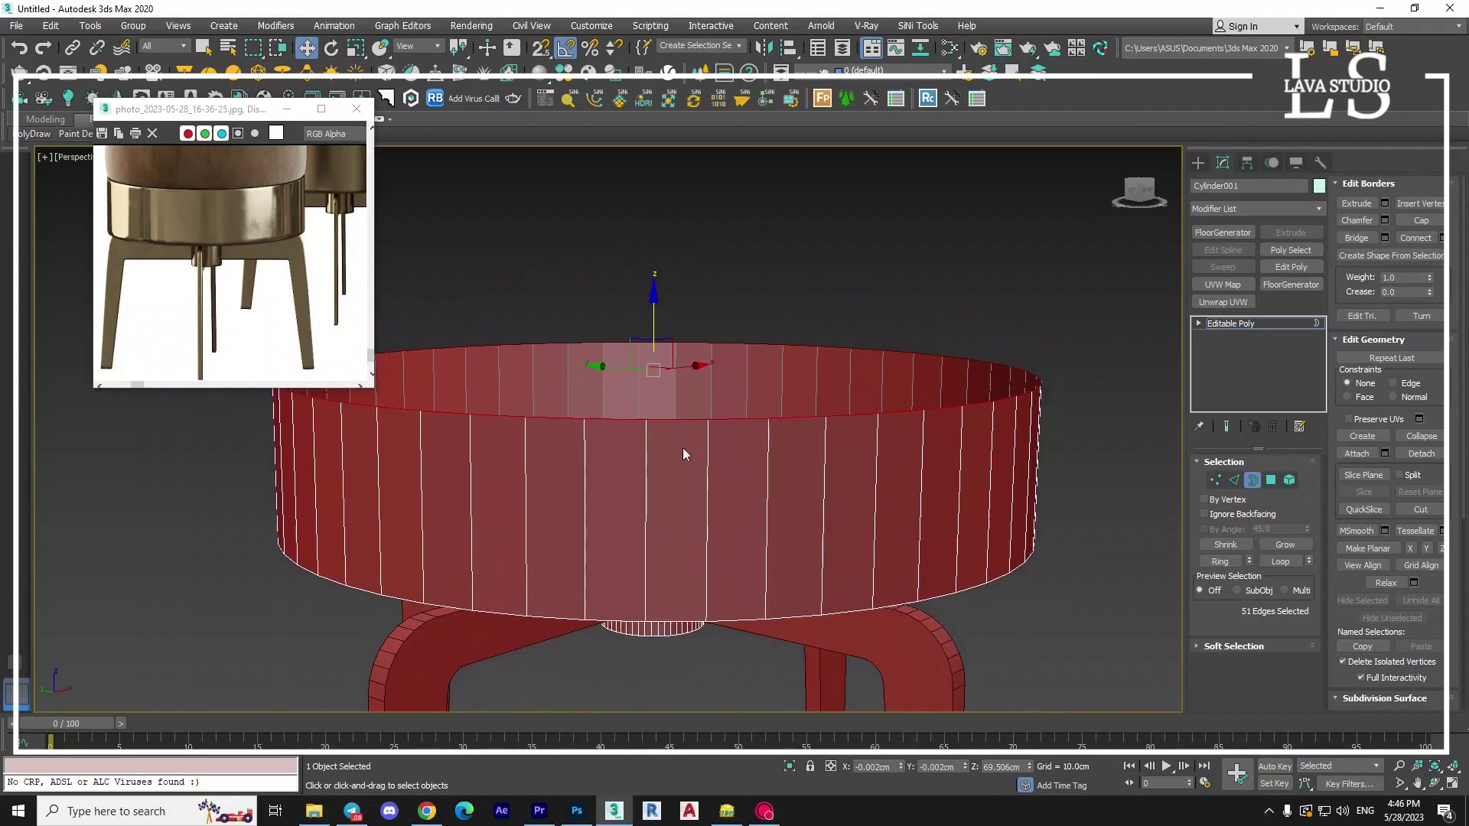
alt+middle_drag(659, 459, 665, 462)
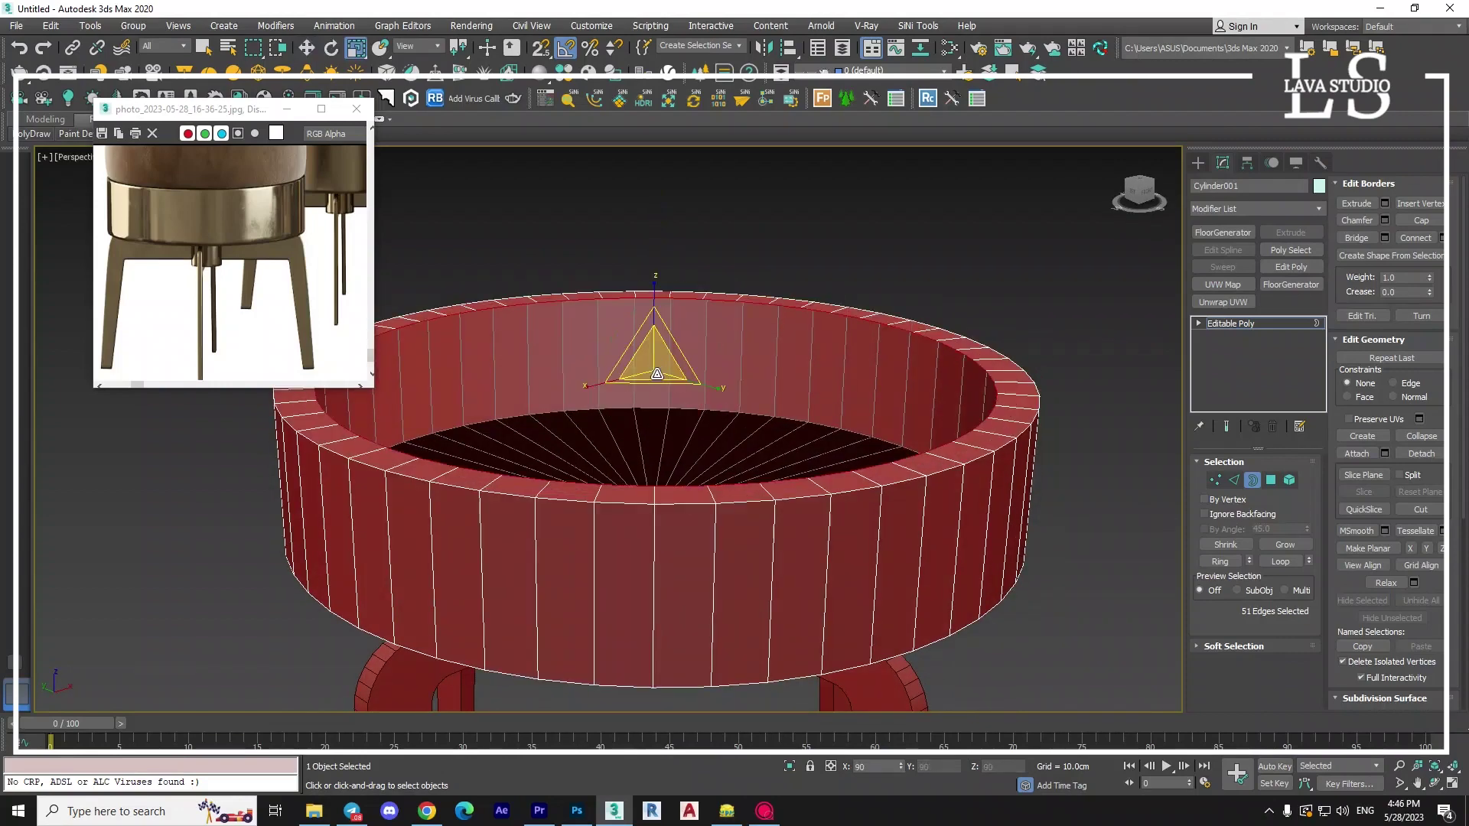
shift+drag(656, 365, 685, 135)
Extend the border higher into a tall drum wall, undoing a first inward-rim attempt.
key(w)
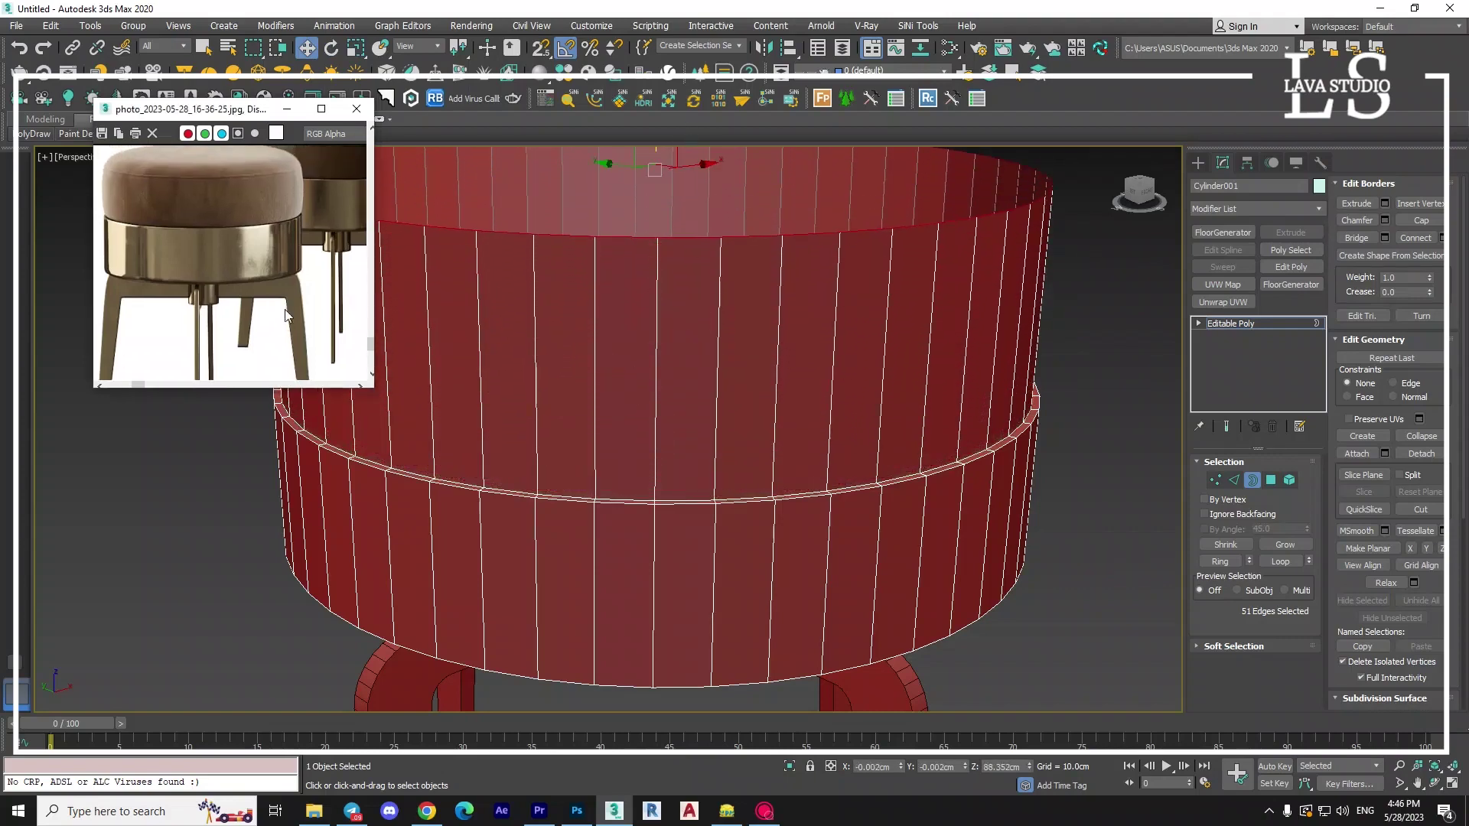
mouse_move(630, 390)
alt+middle_down()
mouse_move(754, 475)
mouse_move(664, 300)
alt+middle_up()
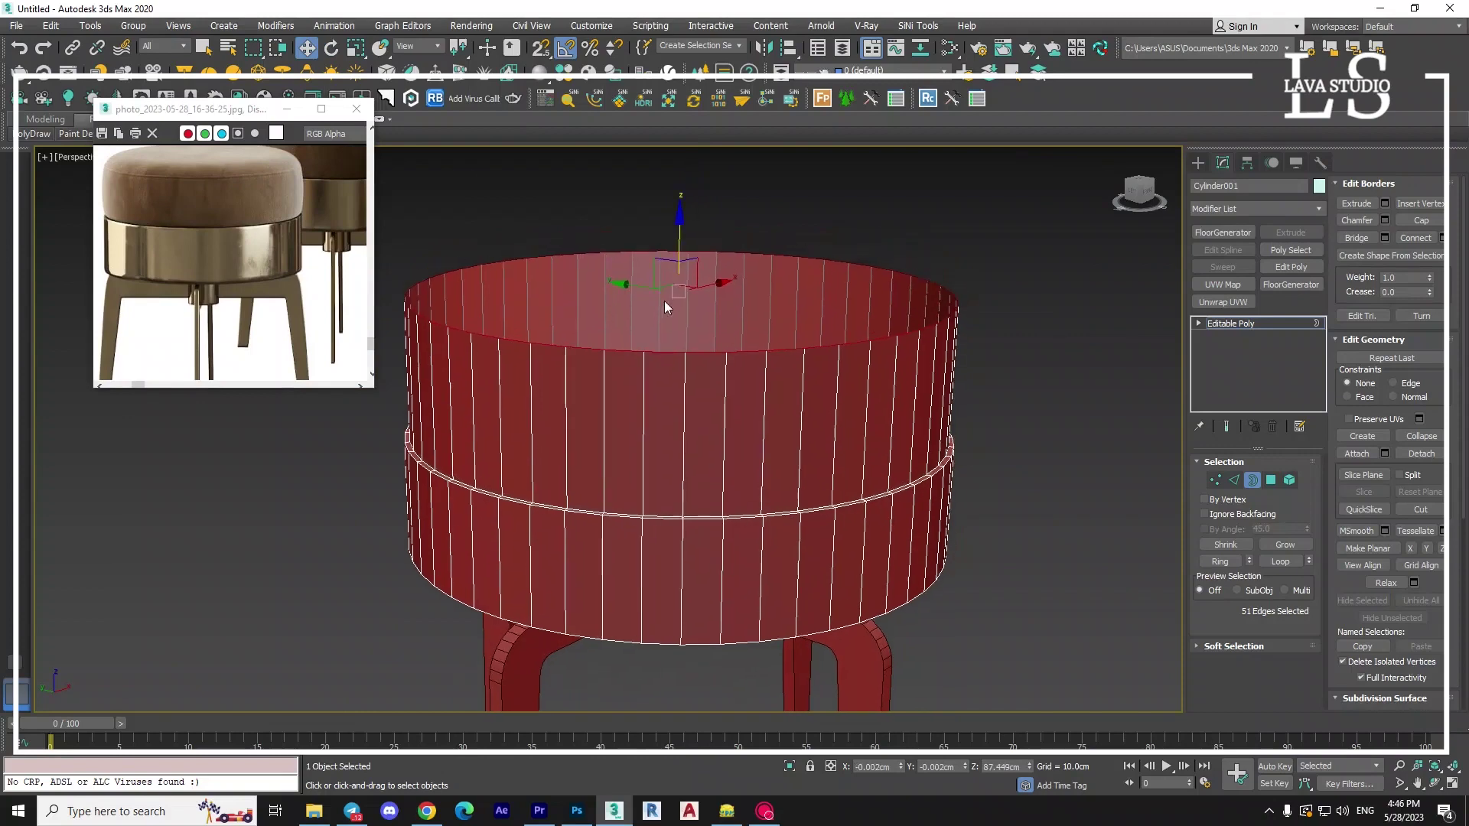
key(r)
shift+drag(678, 298, 692, 322)
key(ctrl+z)
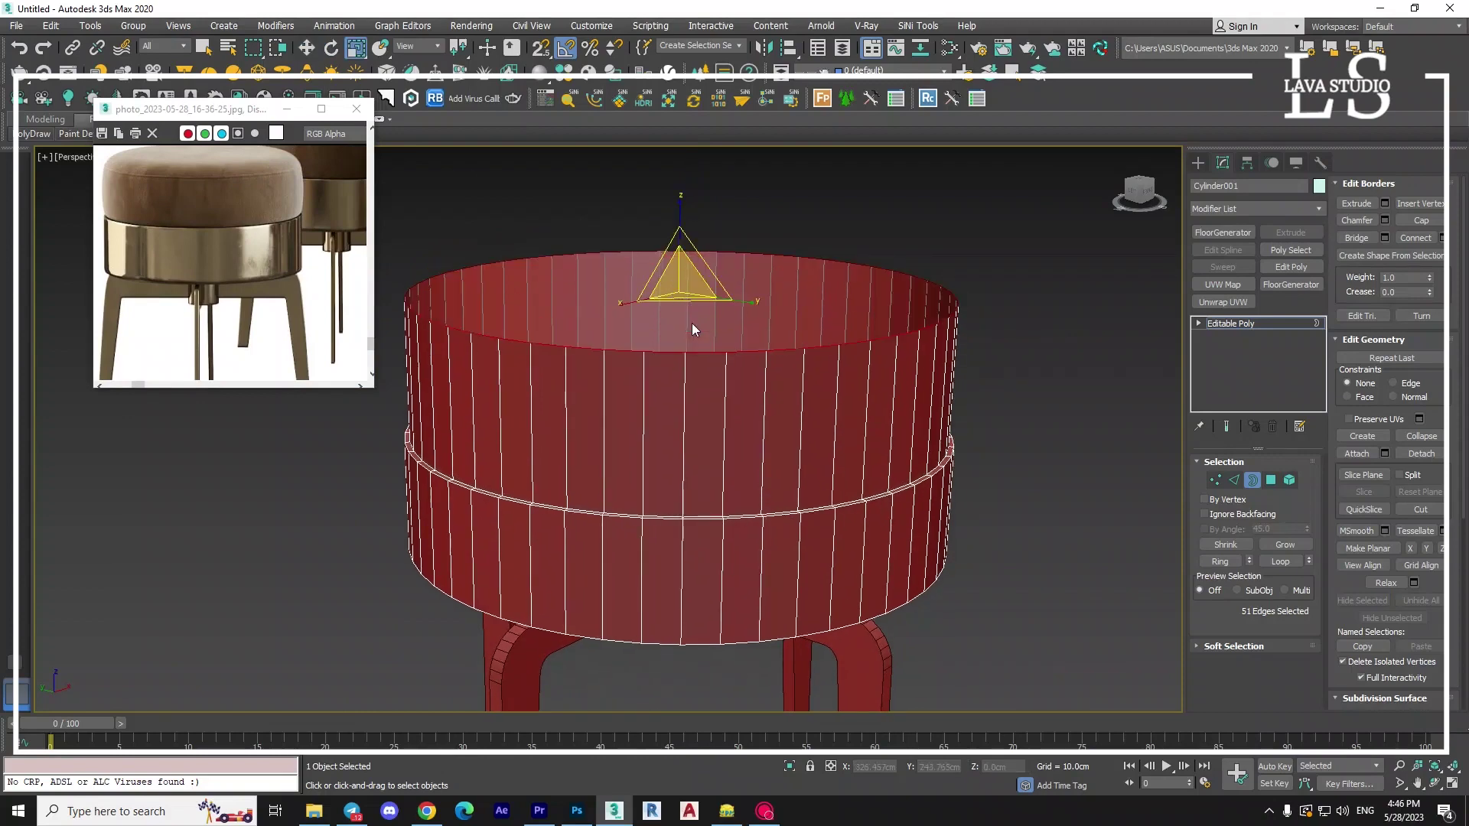
key(w)
mouse_move(685, 249)
shift+mouse_down()
mouse_move(685, 234)
mouse_move(690, 423)
shift+mouse_up()
key(r)
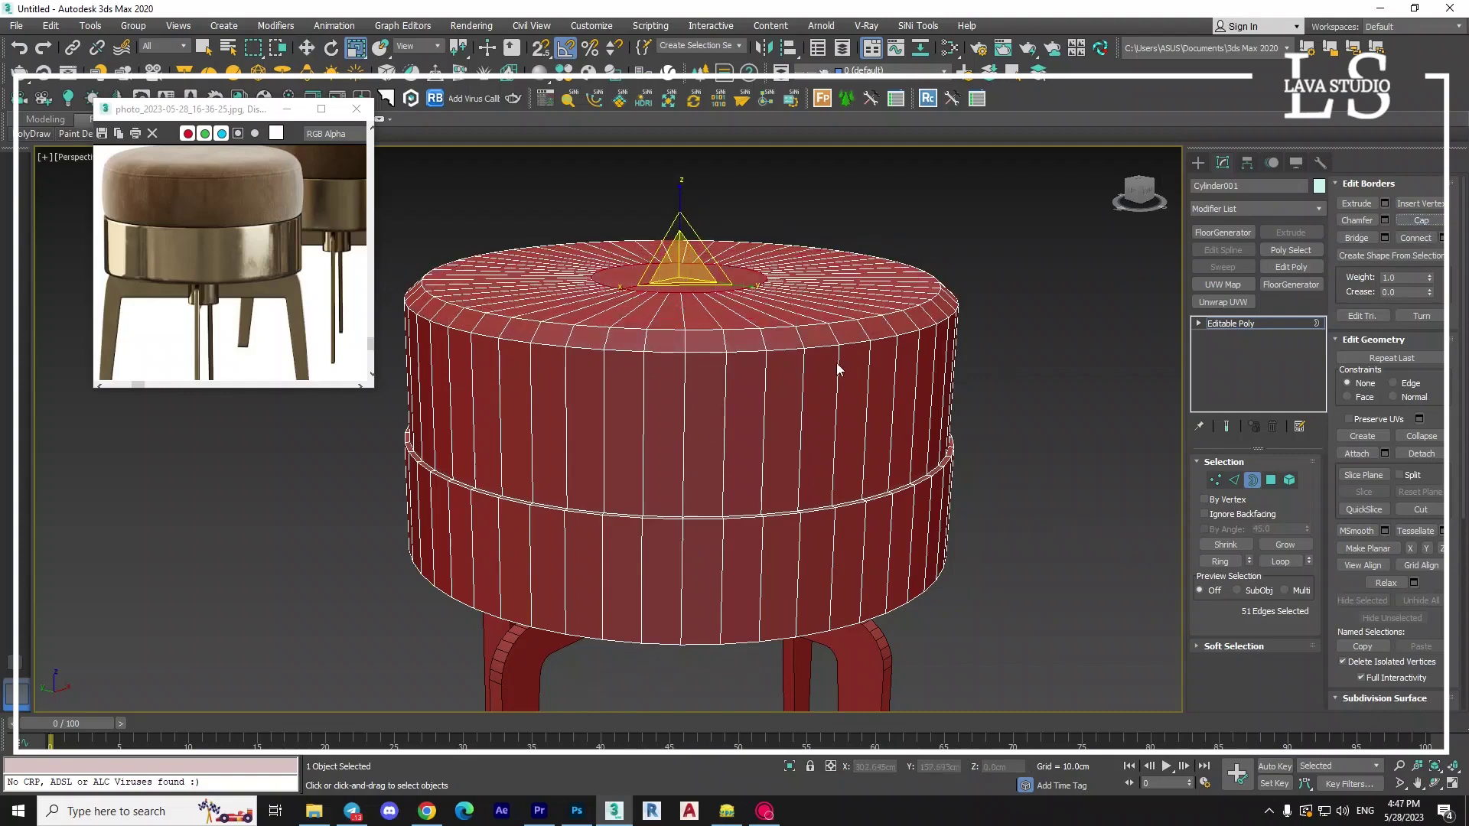
alt+middle_drag(837, 362, 737, 501)
In Edge mode, select the 51-edge loop at the central cylinder's top.
scroll(738, 501, up, 5)
scroll(649, 485, down, 2)
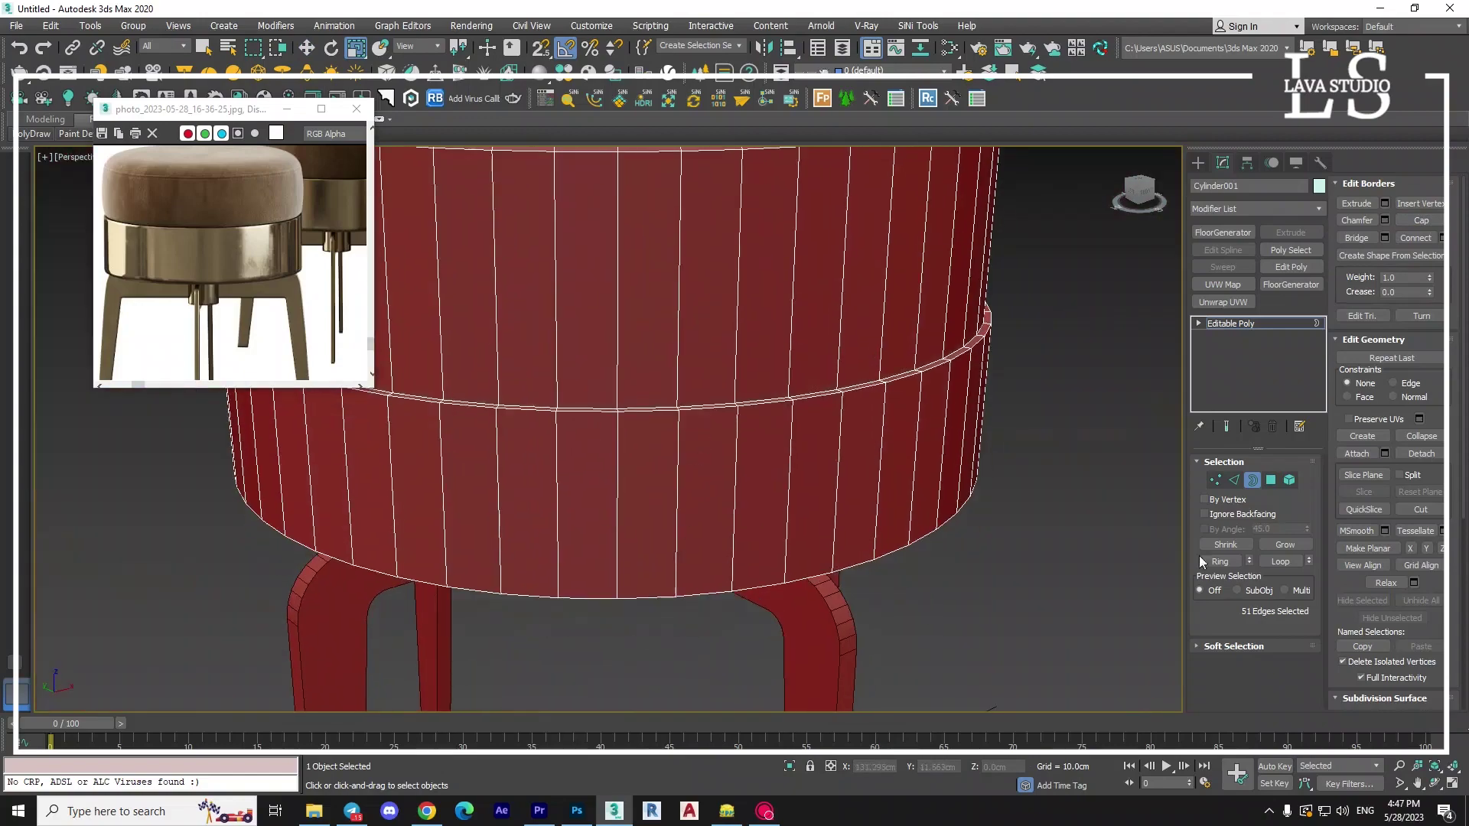
key(2)
click(663, 600)
scroll(663, 600, down, 5)
scroll(689, 536, up, 4)
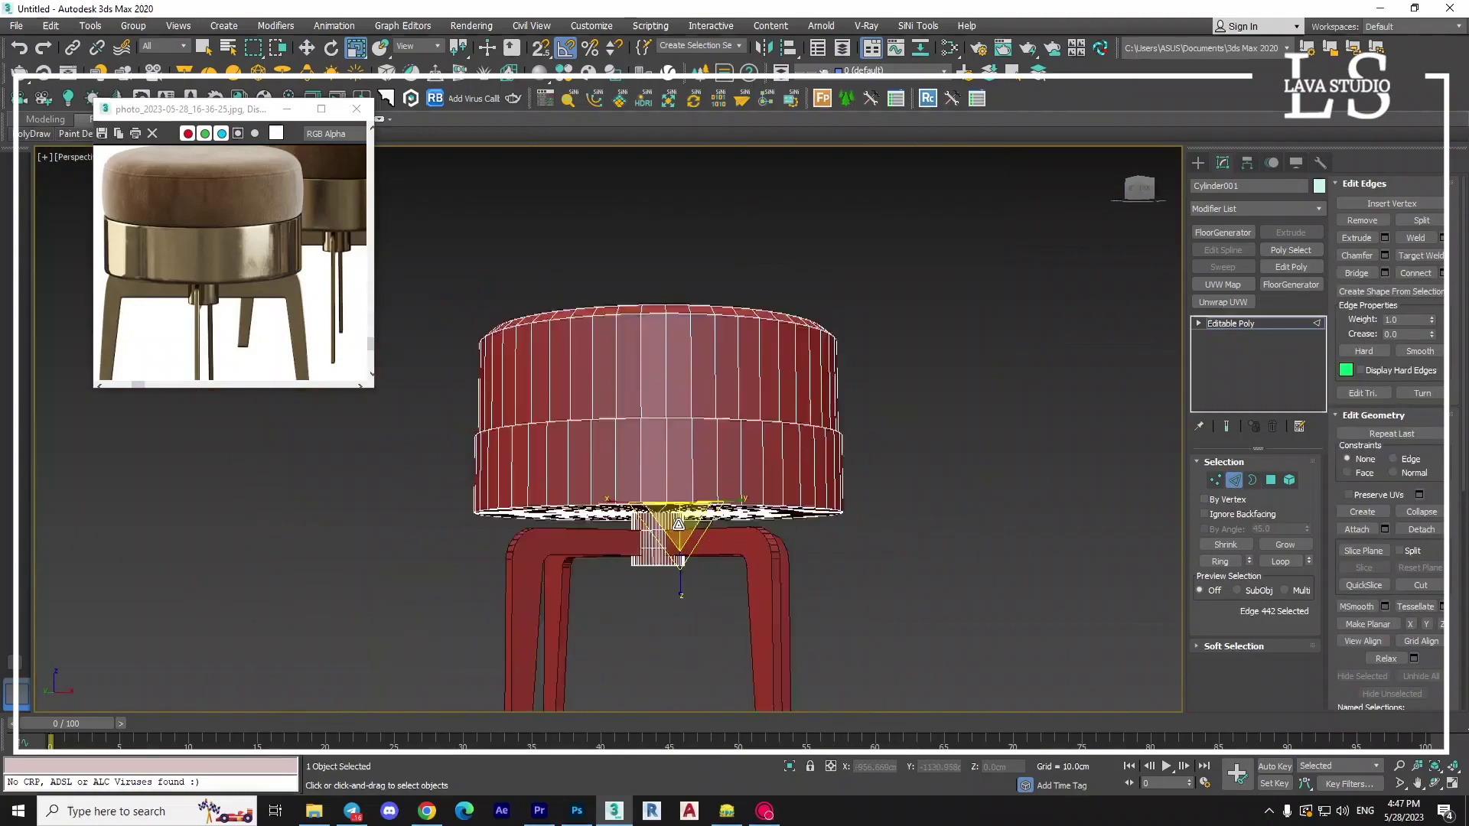
scroll(727, 484, up, 5)
click(1237, 563)
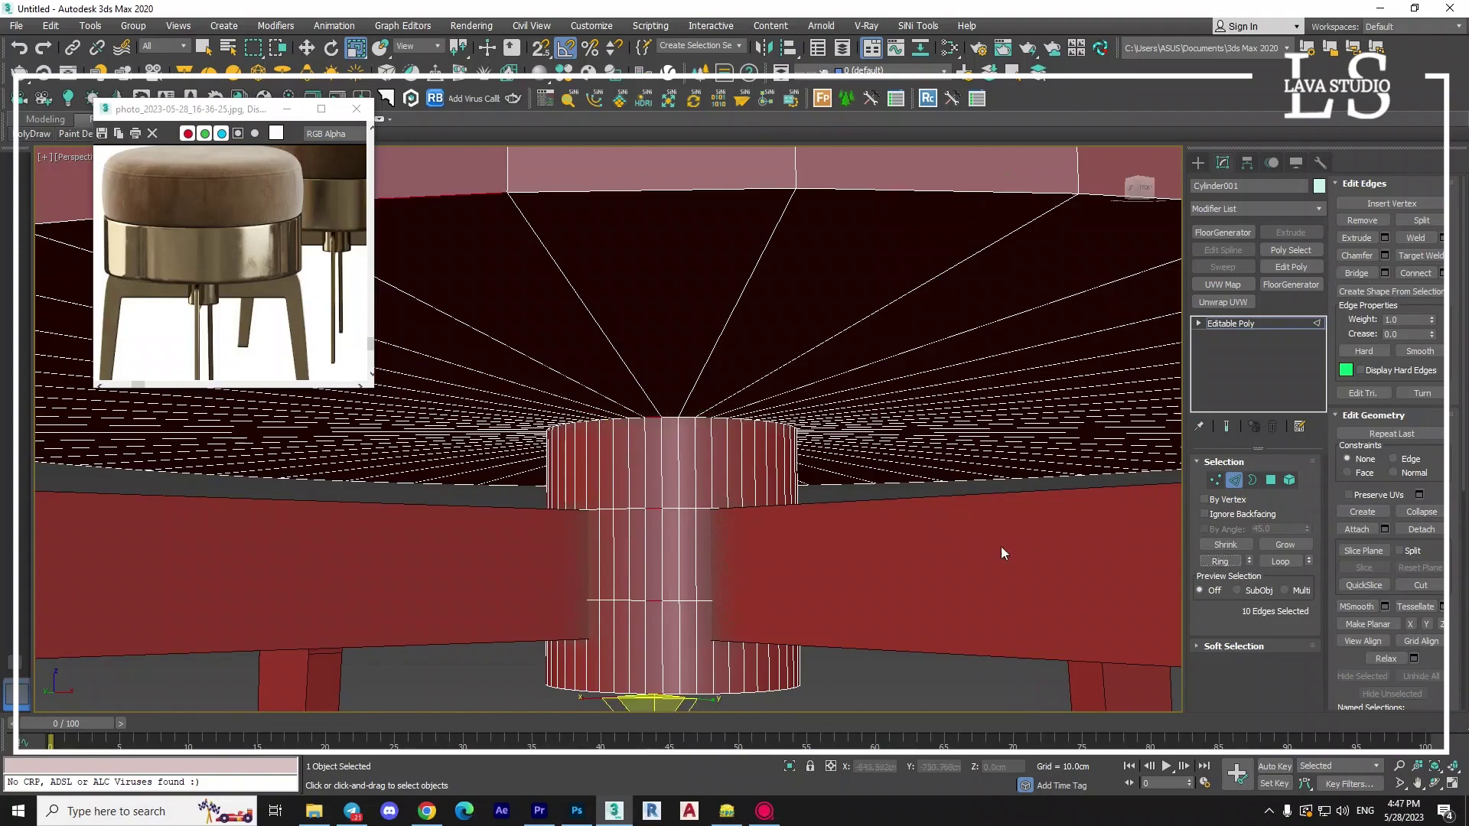
click(682, 416)
click(1267, 564)
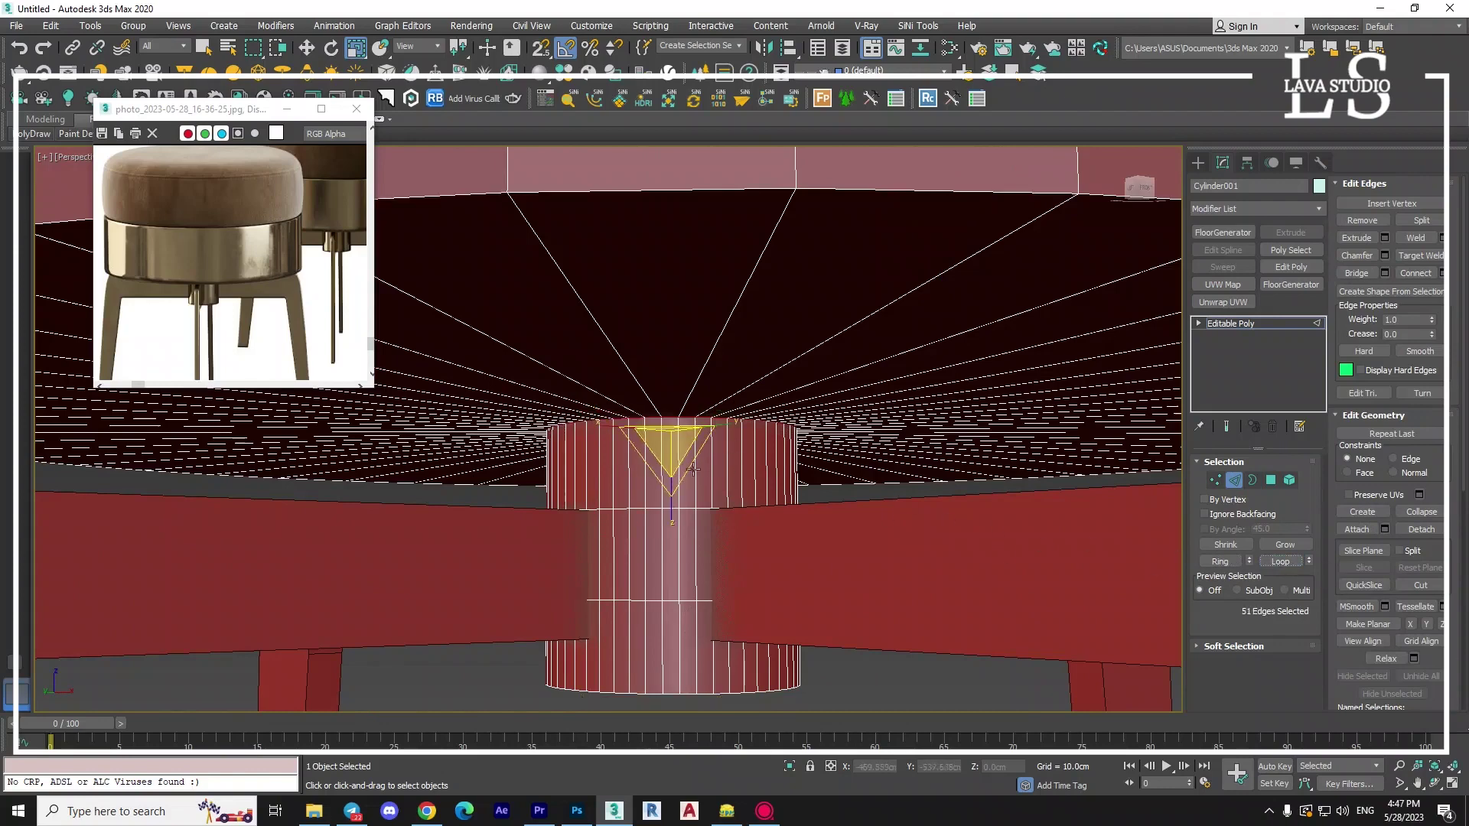
Lower the cushion on Z to about 71.3 cm so it meets the leg frames.
scroll(690, 467, down, 3)
scroll(690, 467, down, 5)
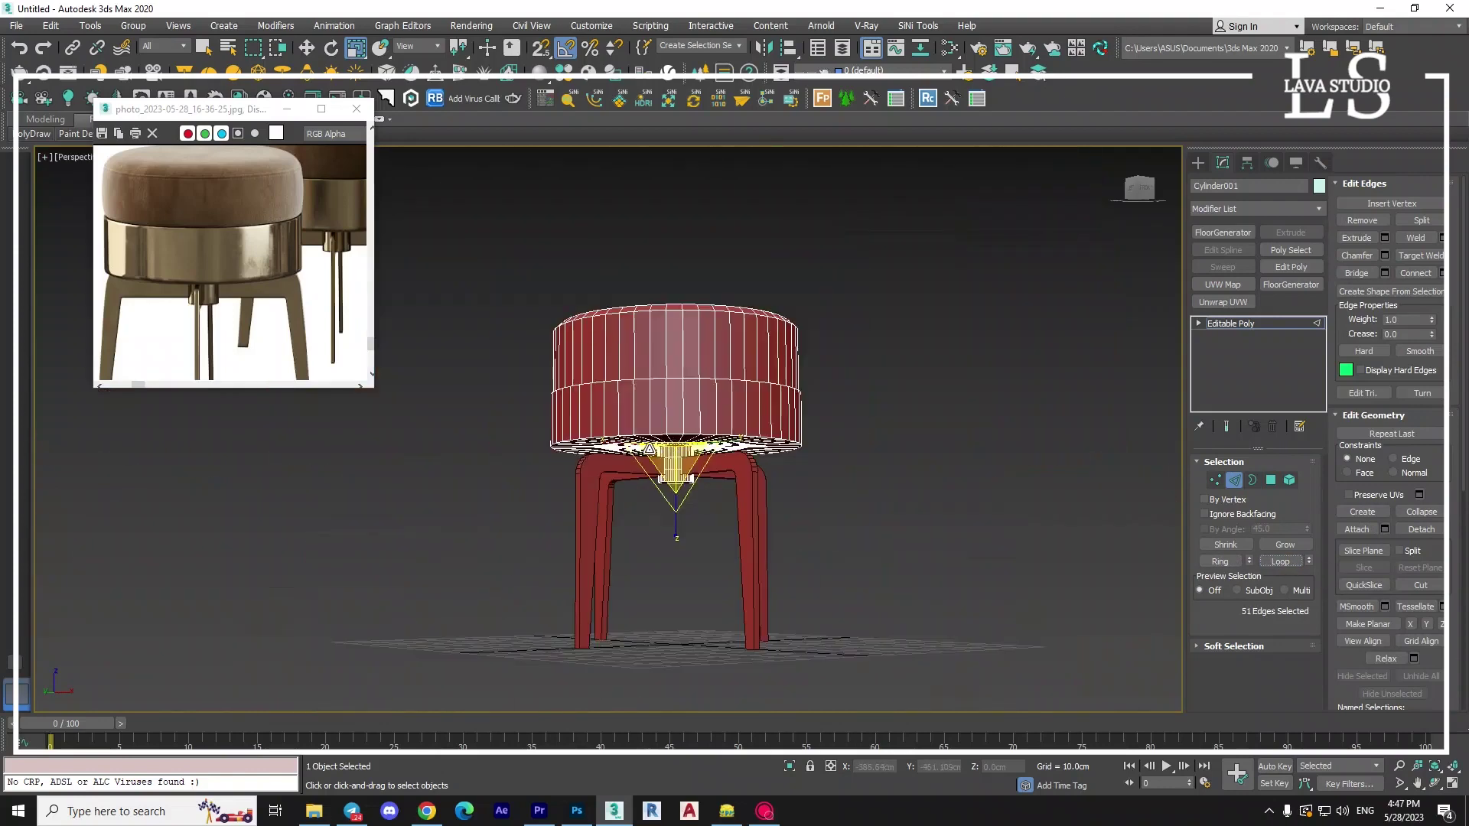
alt+middle_drag(649, 449, 697, 444)
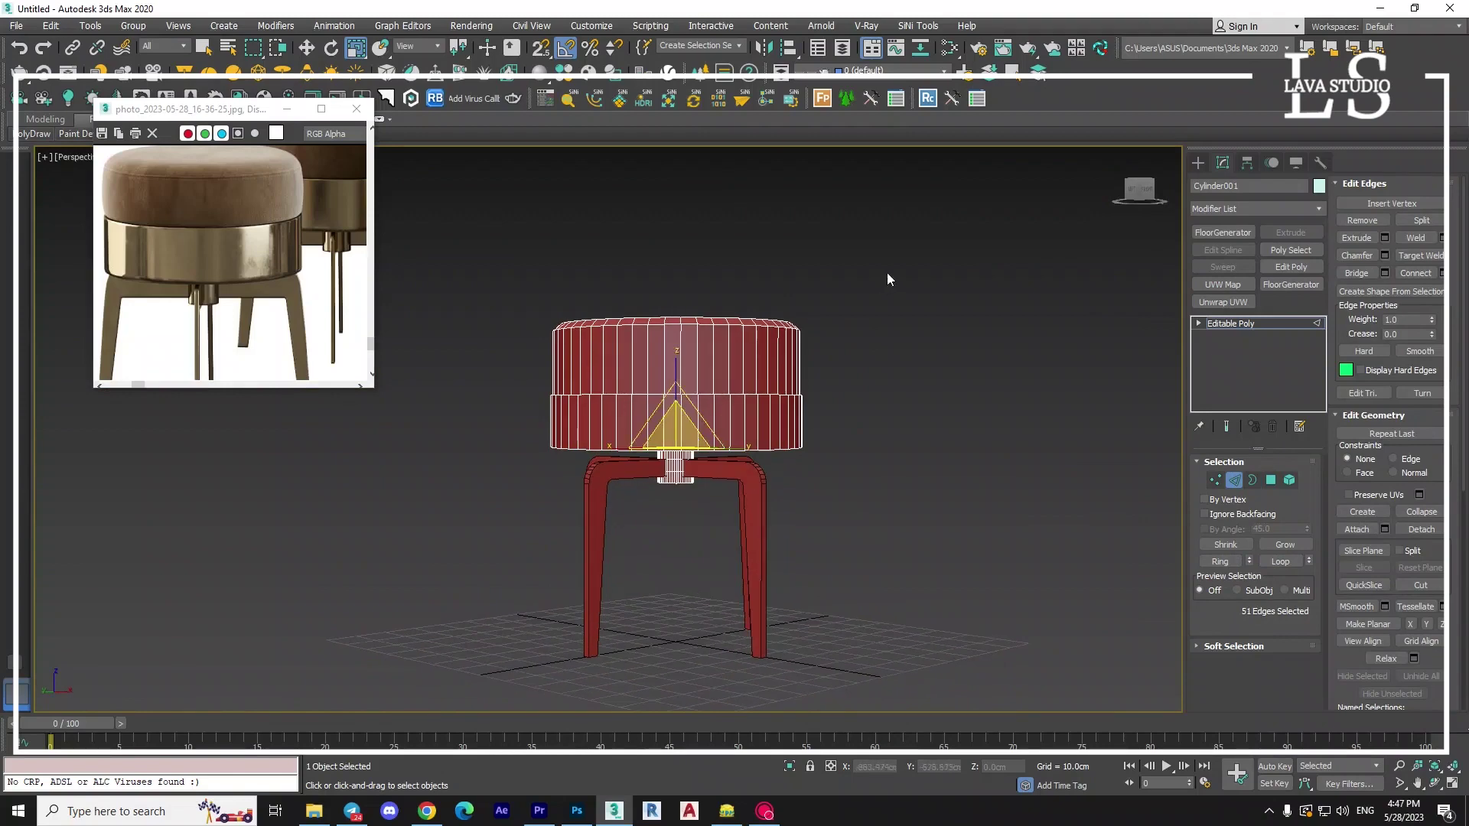
drag(479, 456, 483, 456)
key(z)
scroll(600, 429, down, 2)
key(w)
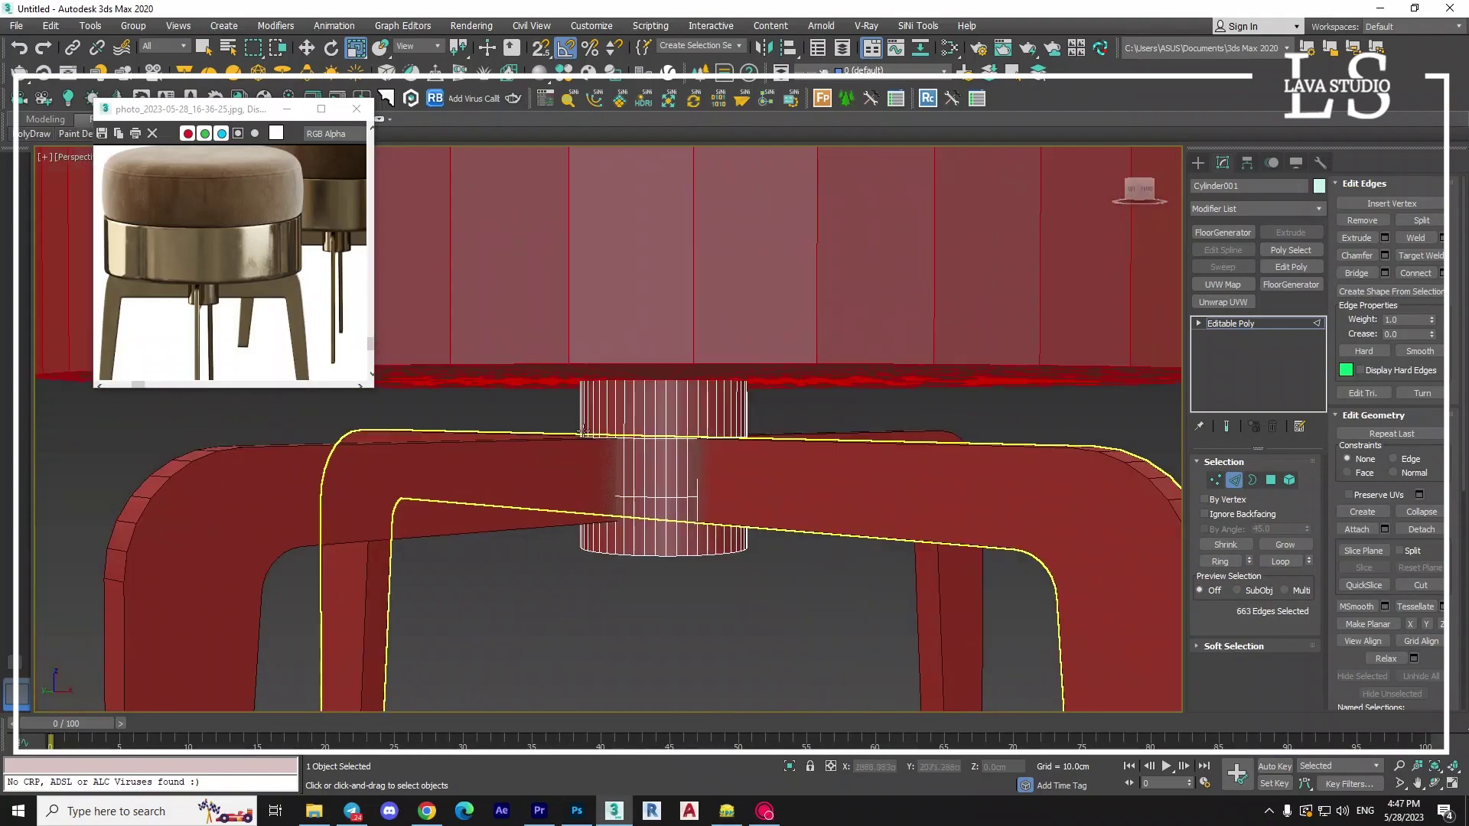
scroll(613, 434, down, 3)
drag(622, 286, 628, 373)
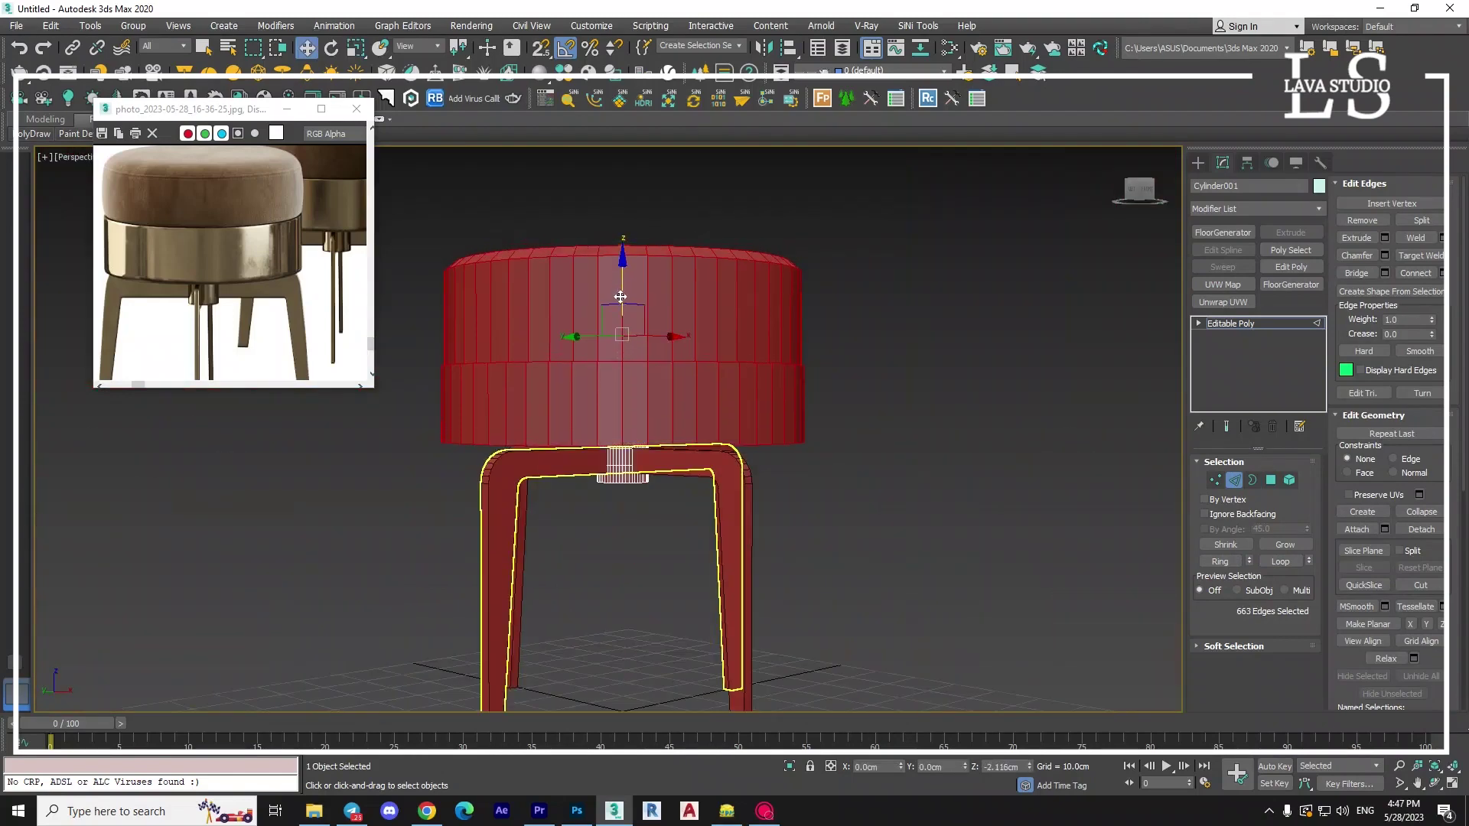
Check the cushion-to-leg joint in Front view and then in Perspective.
scroll(623, 300, up, 3)
key(f)
scroll(698, 406, up, 3)
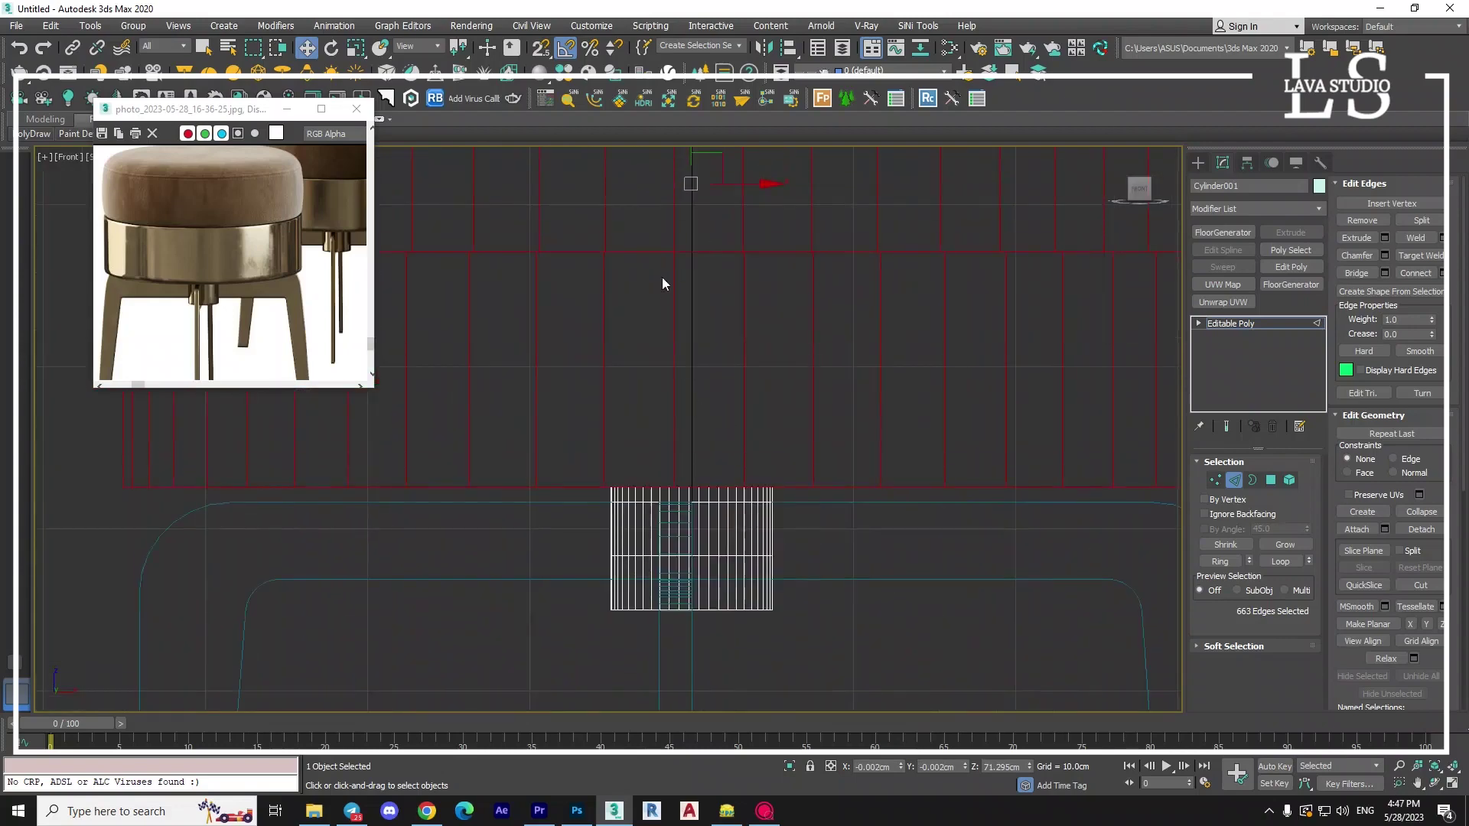
scroll(662, 277, up, 1)
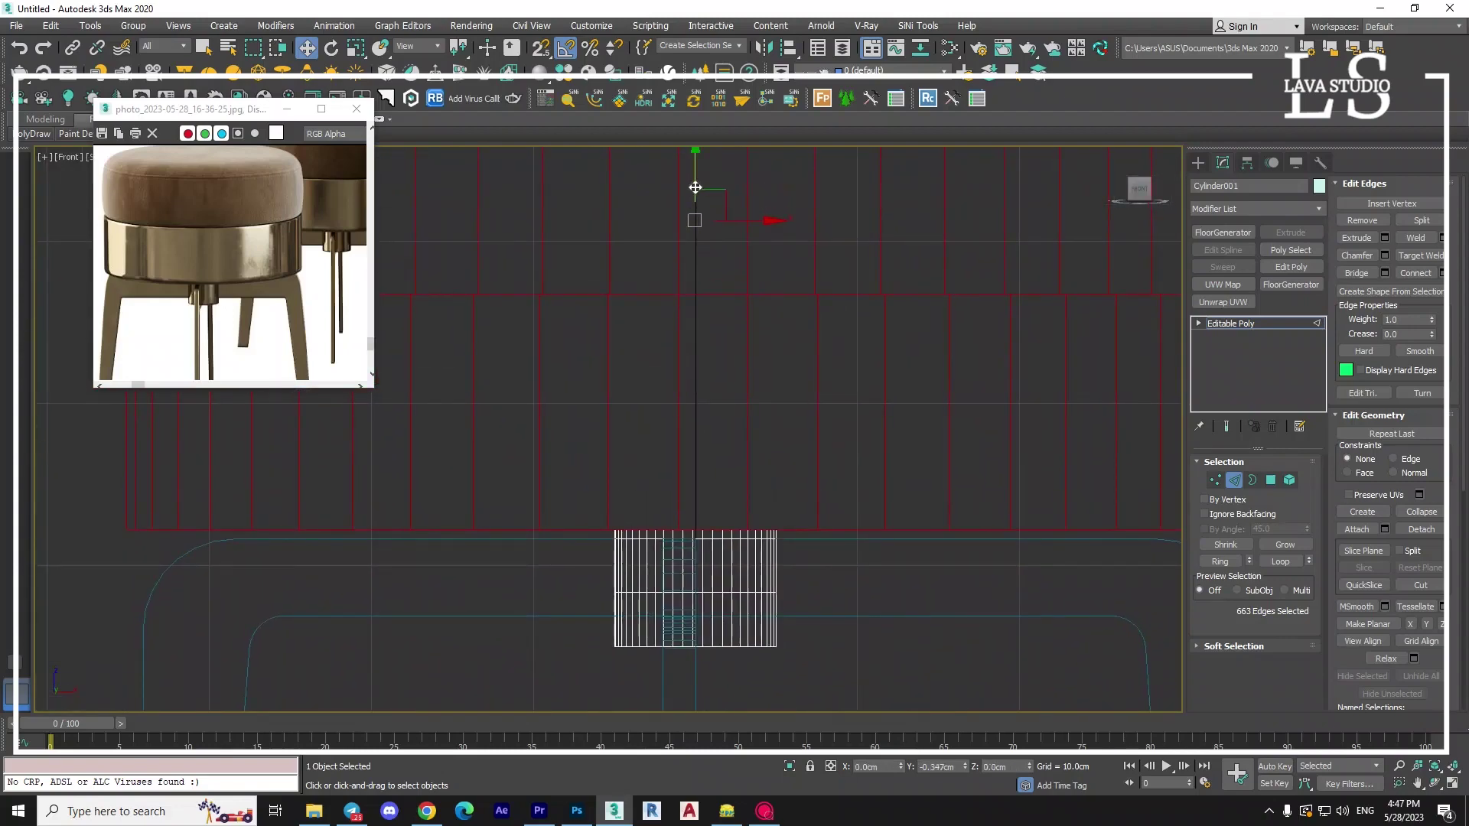
key(p)
alt+middle_drag(680, 292, 673, 321)
scroll(673, 428, up, 4)
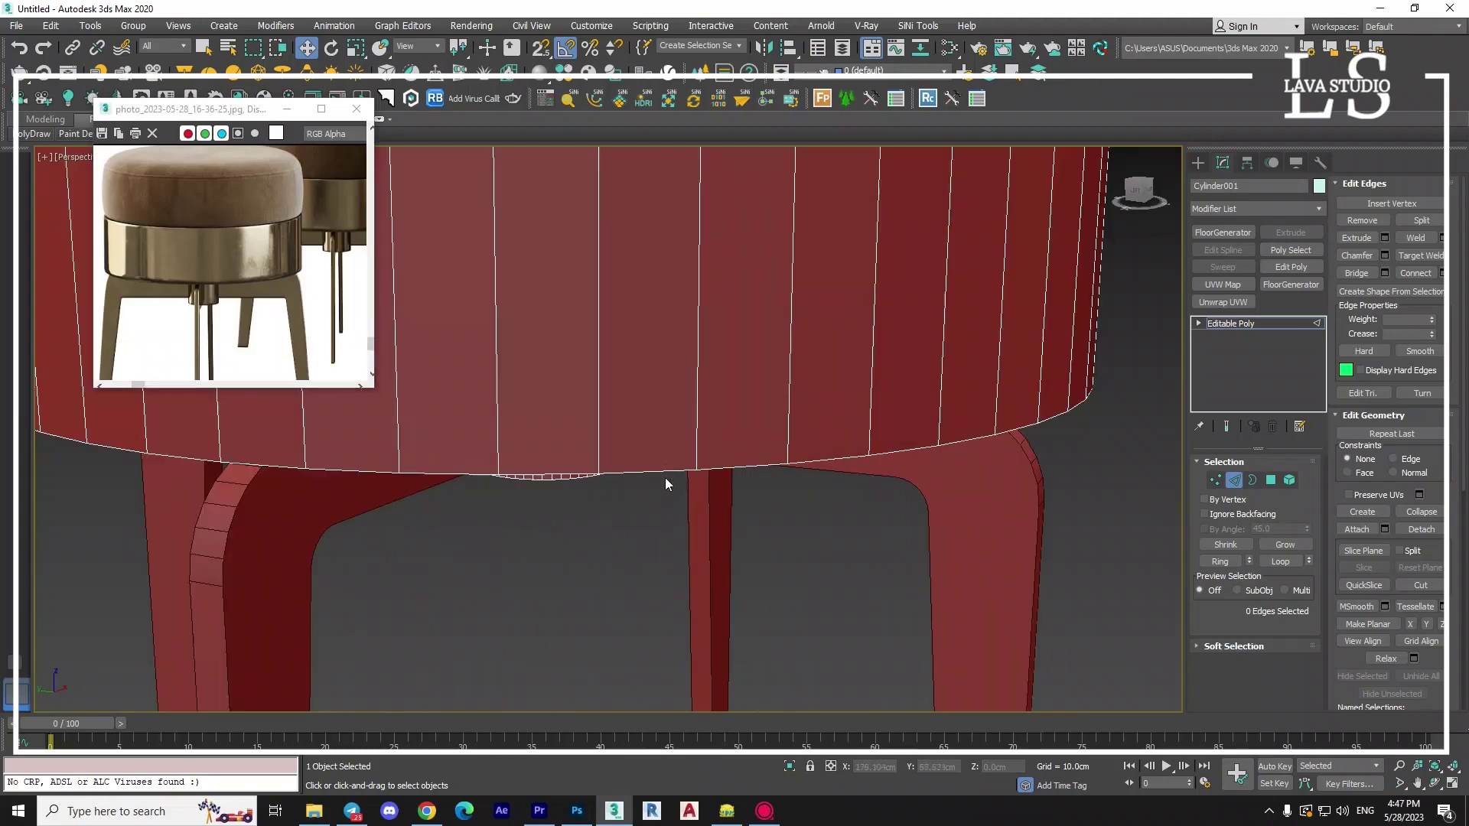
Chamfer the cushion's bottom edge loop by 1.442 cm with 25 segments.
middle_drag(683, 510, 937, 562)
click(1279, 561)
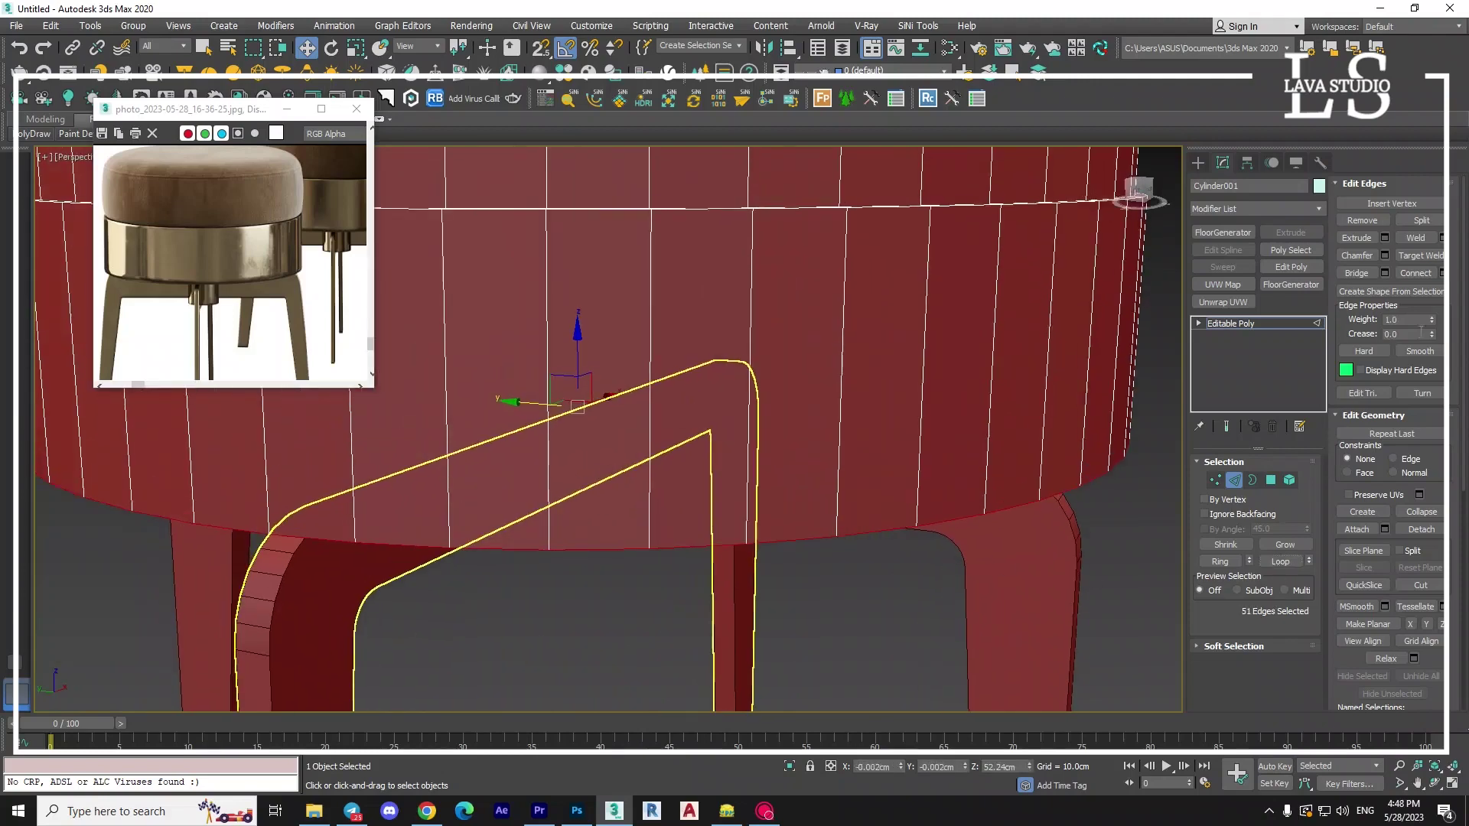
click(1385, 256)
drag(619, 468, 622, 436)
scroll(719, 549, down, 5)
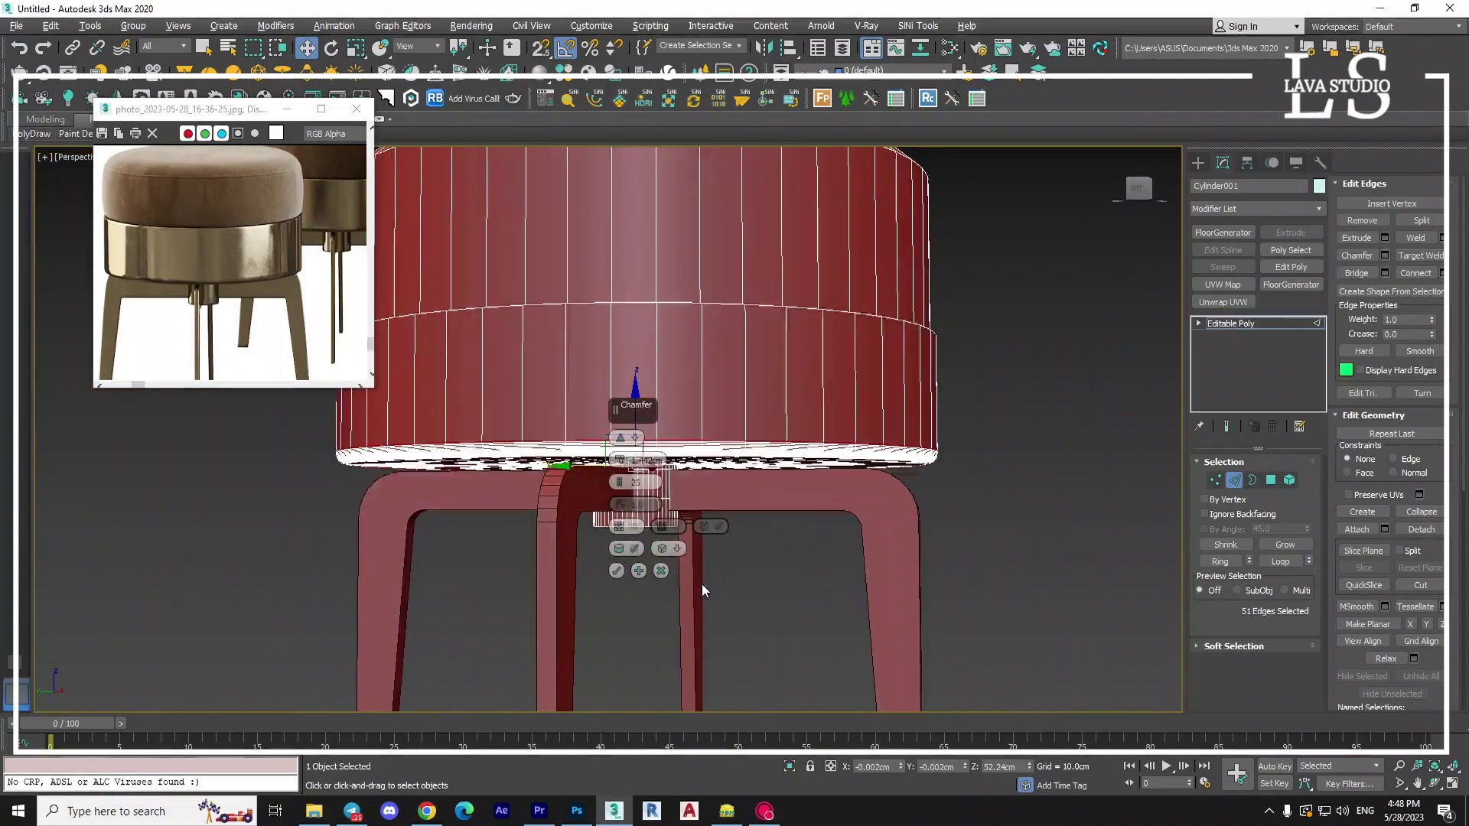
scroll(701, 584, down, 3)
click(617, 571)
scroll(649, 566, up, 3)
scroll(649, 566, up, 4)
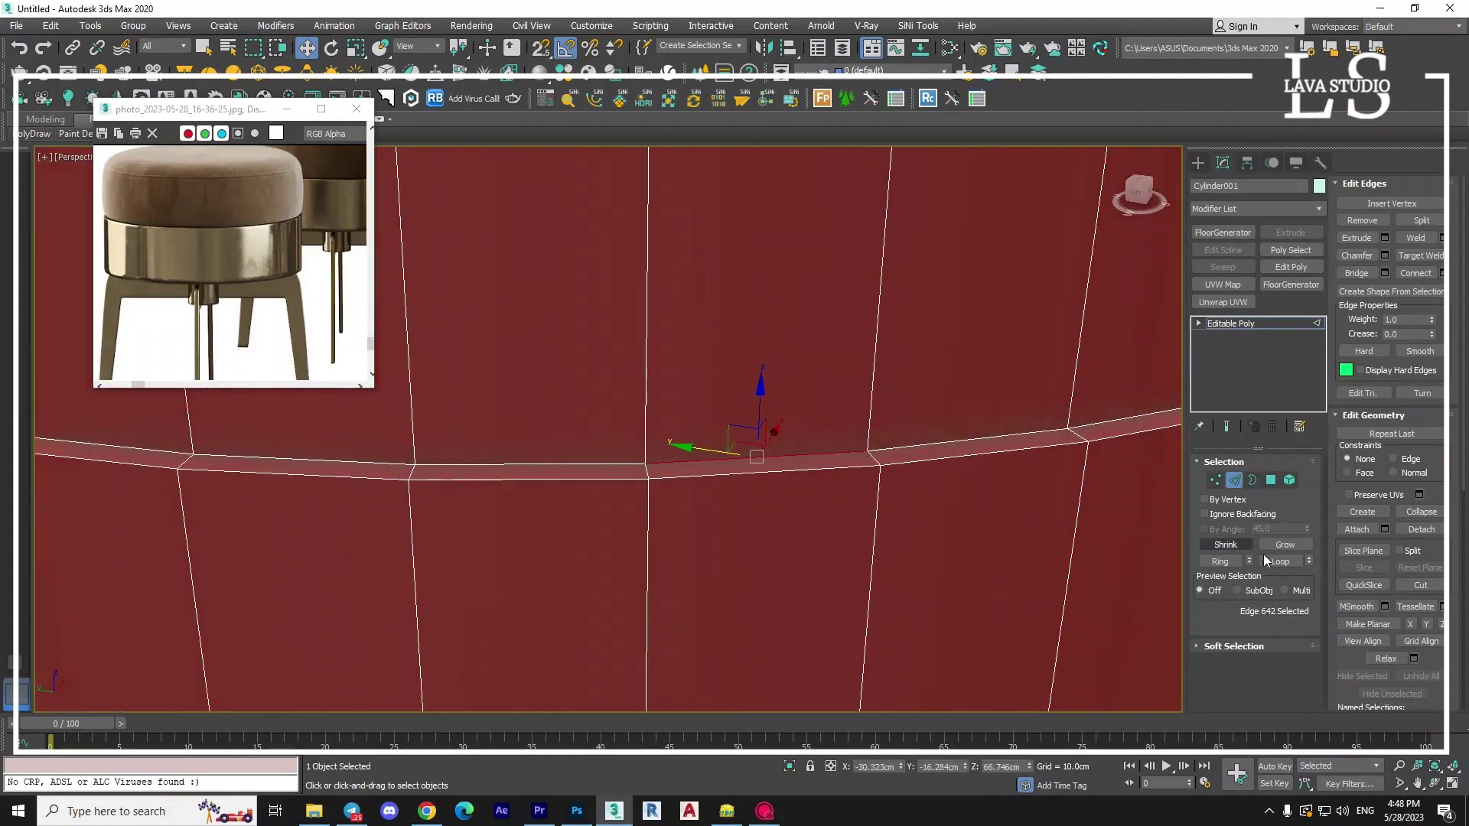
Extrude the edges 0.332 cm wide and chamfer the resulting band.
click(1384, 239)
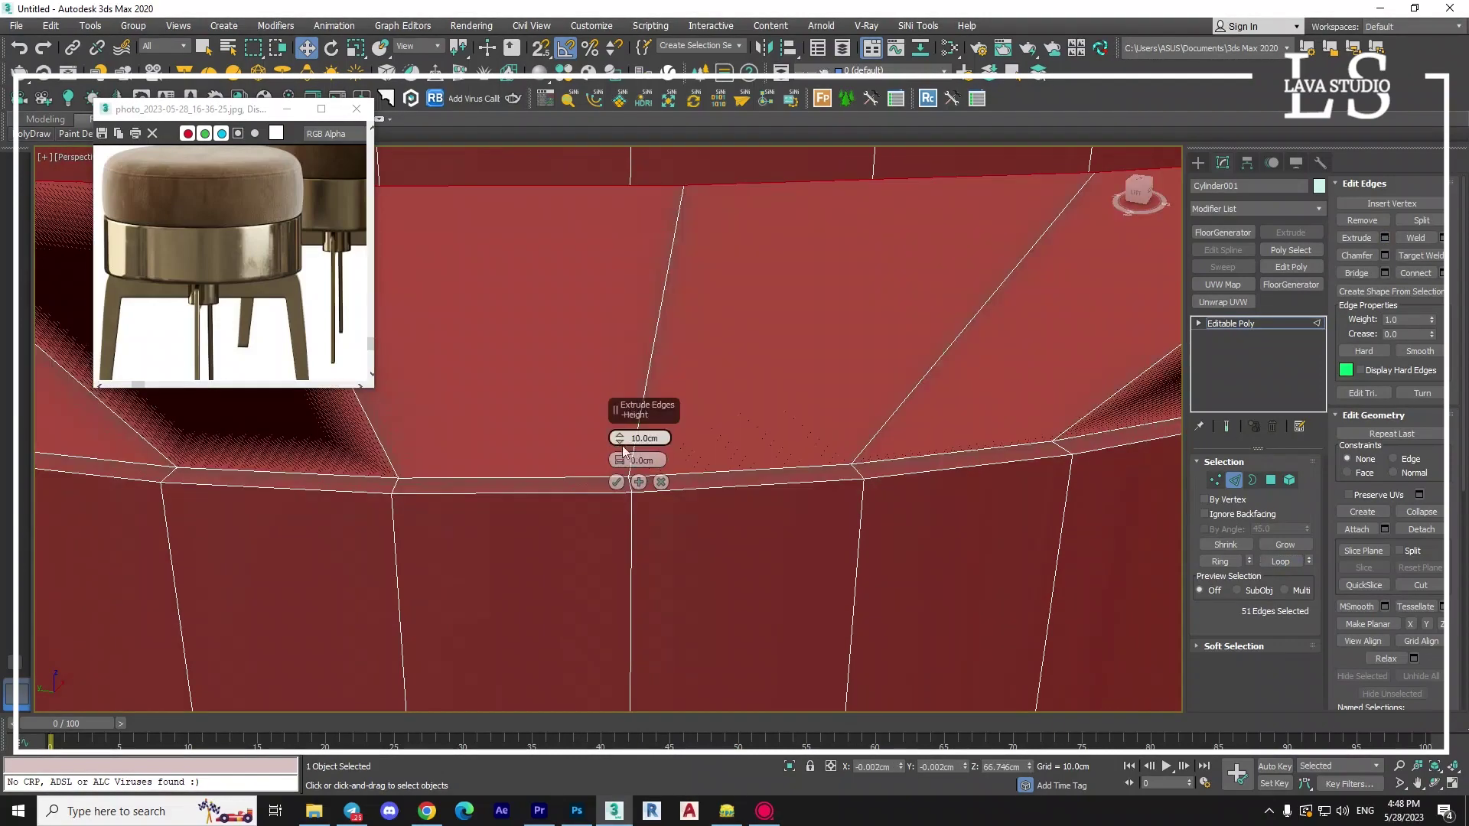
drag(620, 452, 620, 438)
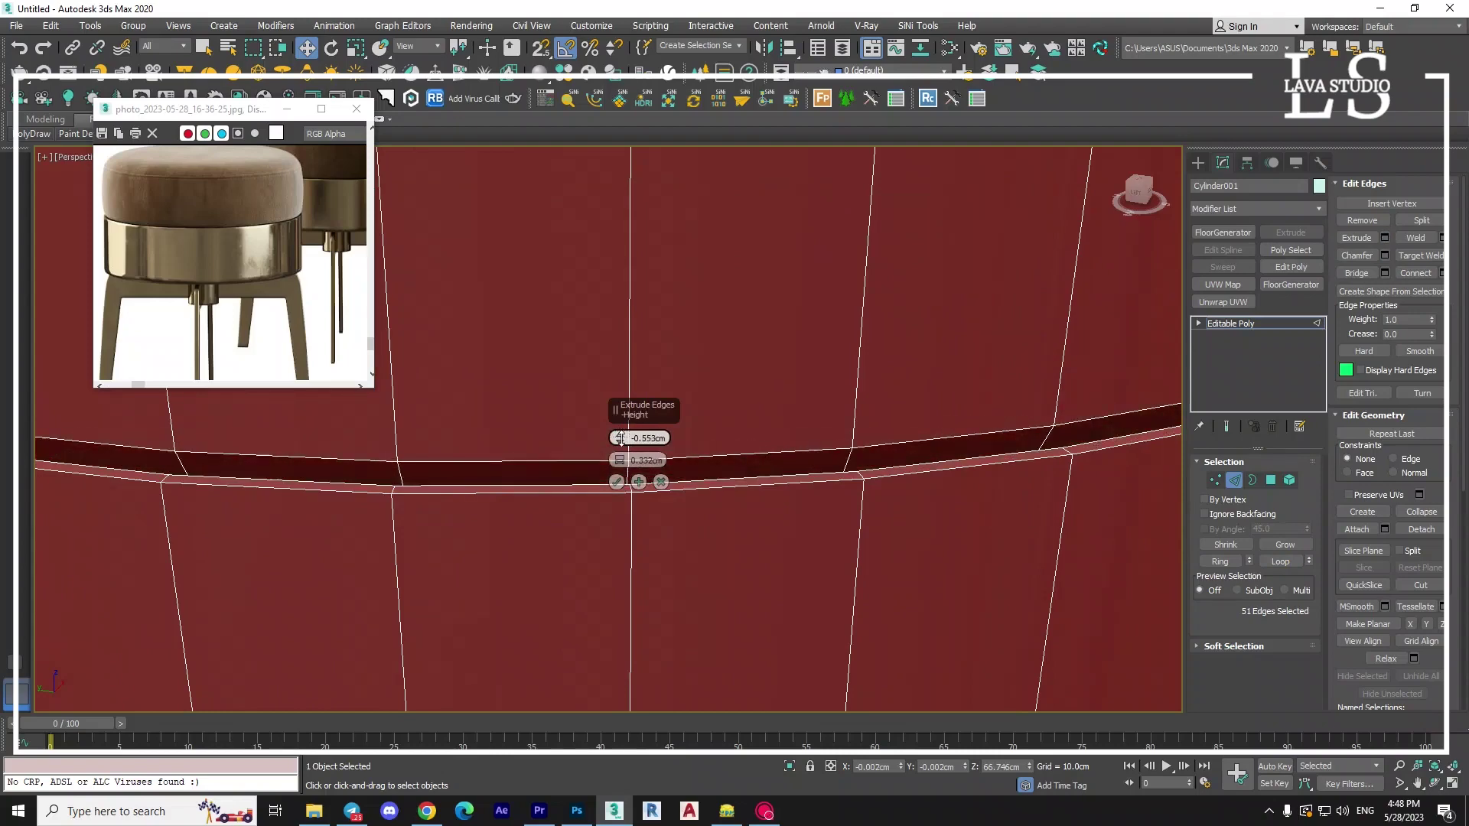
scroll(710, 516, up, 3)
click(617, 481)
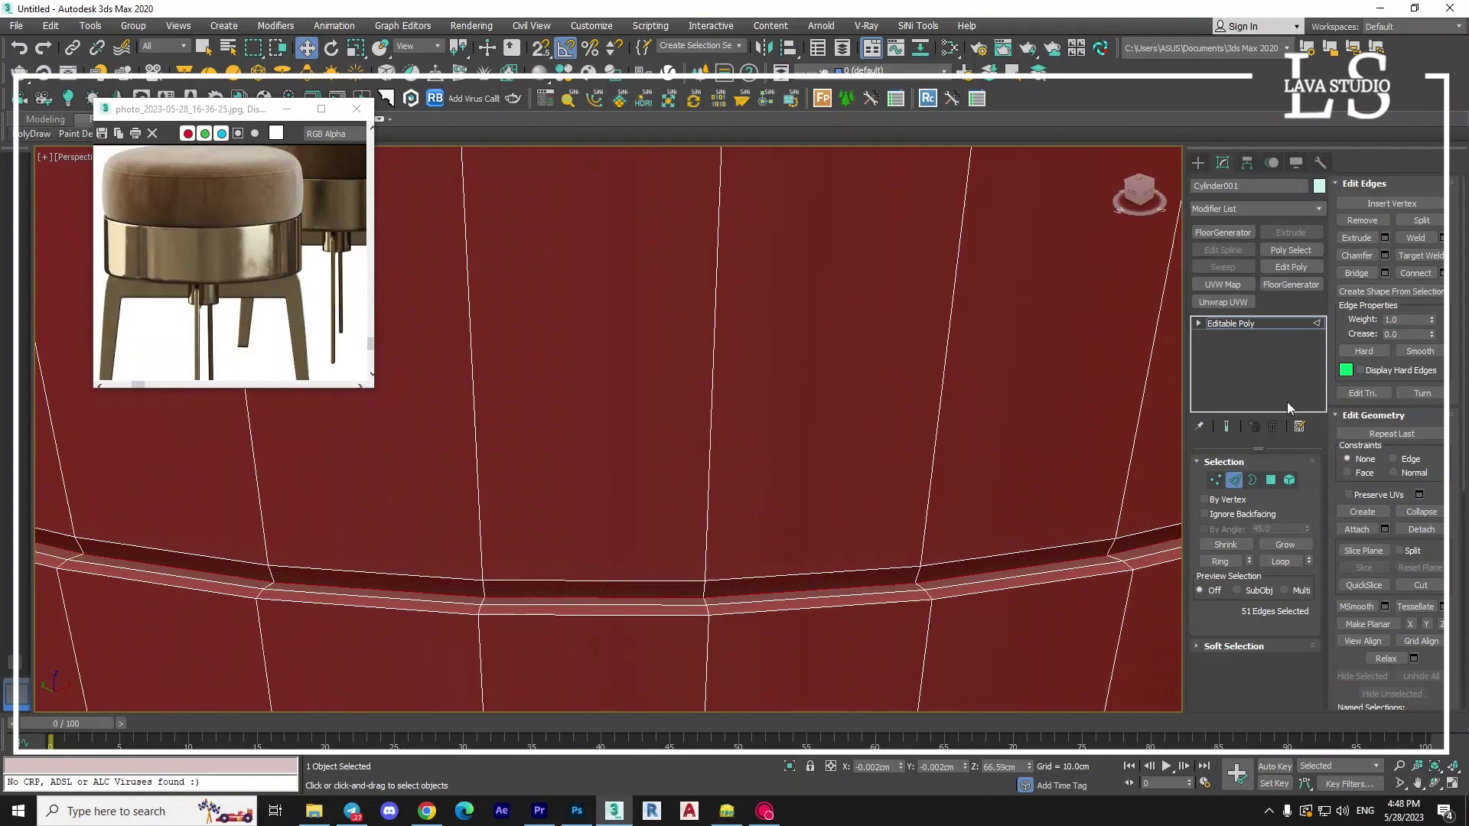
click(1385, 256)
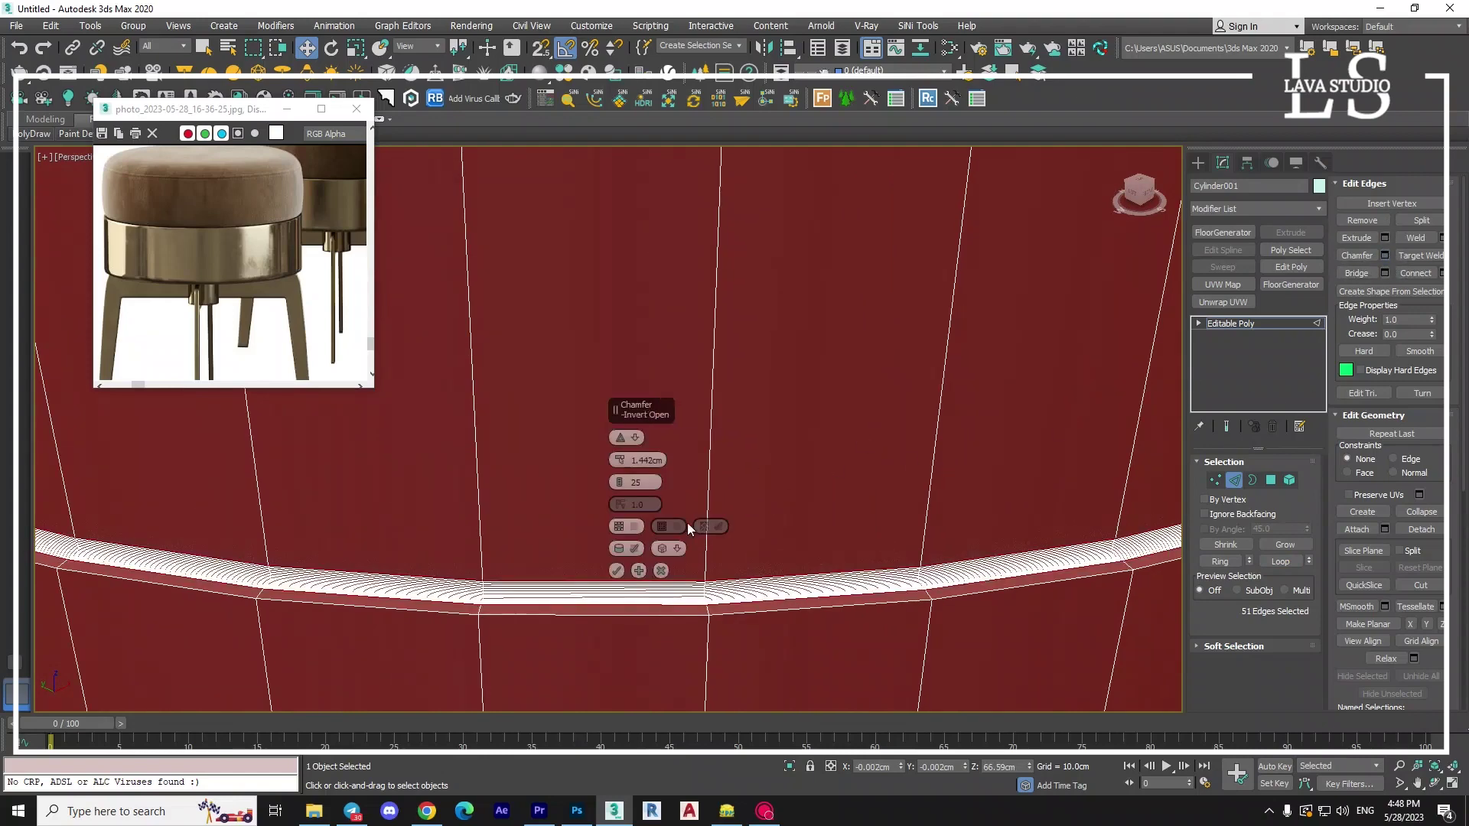
drag(687, 522, 622, 594)
click(607, 582)
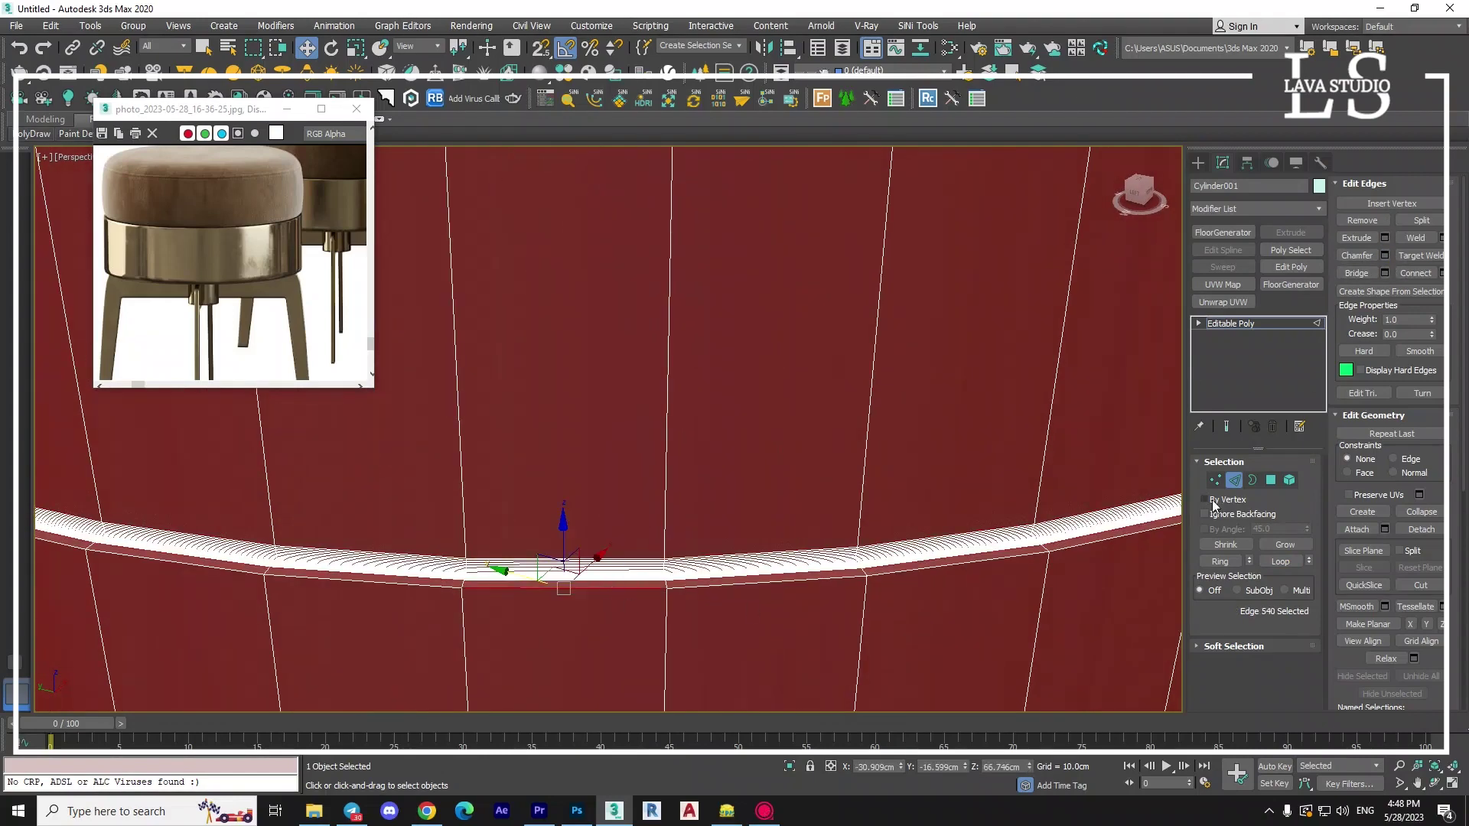
Chamfer the band's lower edge loop to round off the groove.
click(1280, 561)
click(1384, 256)
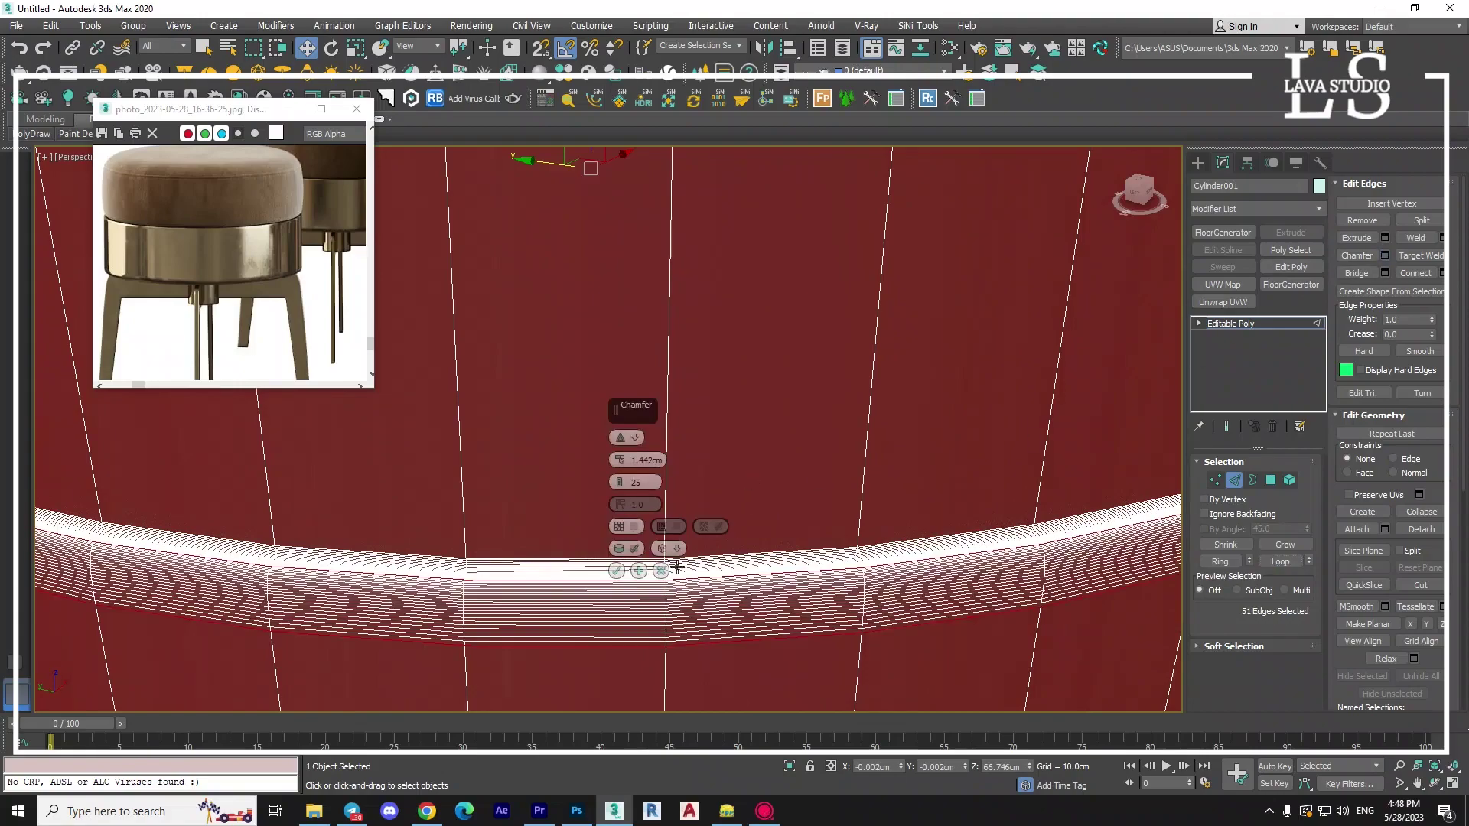
scroll(817, 511, down, 3)
mouse_move(816, 512)
alt+middle_down()
mouse_move(983, 567)
mouse_move(1050, 413)
alt+middle_up()
scroll(615, 566, down, 3)
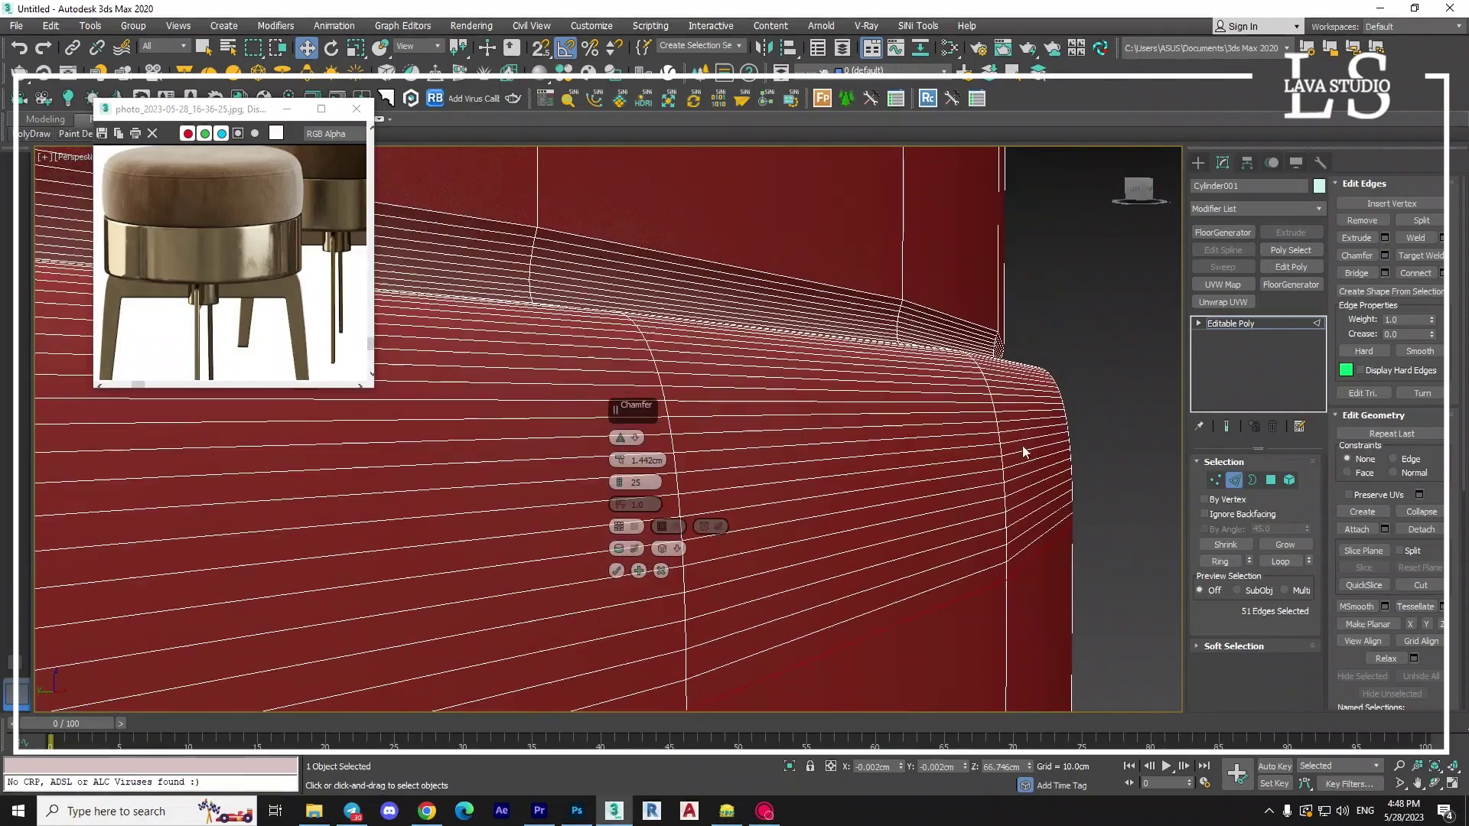
click(616, 571)
scroll(615, 566, down, 5)
mouse_move(694, 589)
alt+middle_down()
mouse_move(595, 474)
mouse_move(543, 498)
mouse_move(424, 454)
alt+middle_up()
Loop-select the cushion's top rim and extrude its edges 0.664 cm.
click(499, 488)
middle_drag(576, 531, 660, 507)
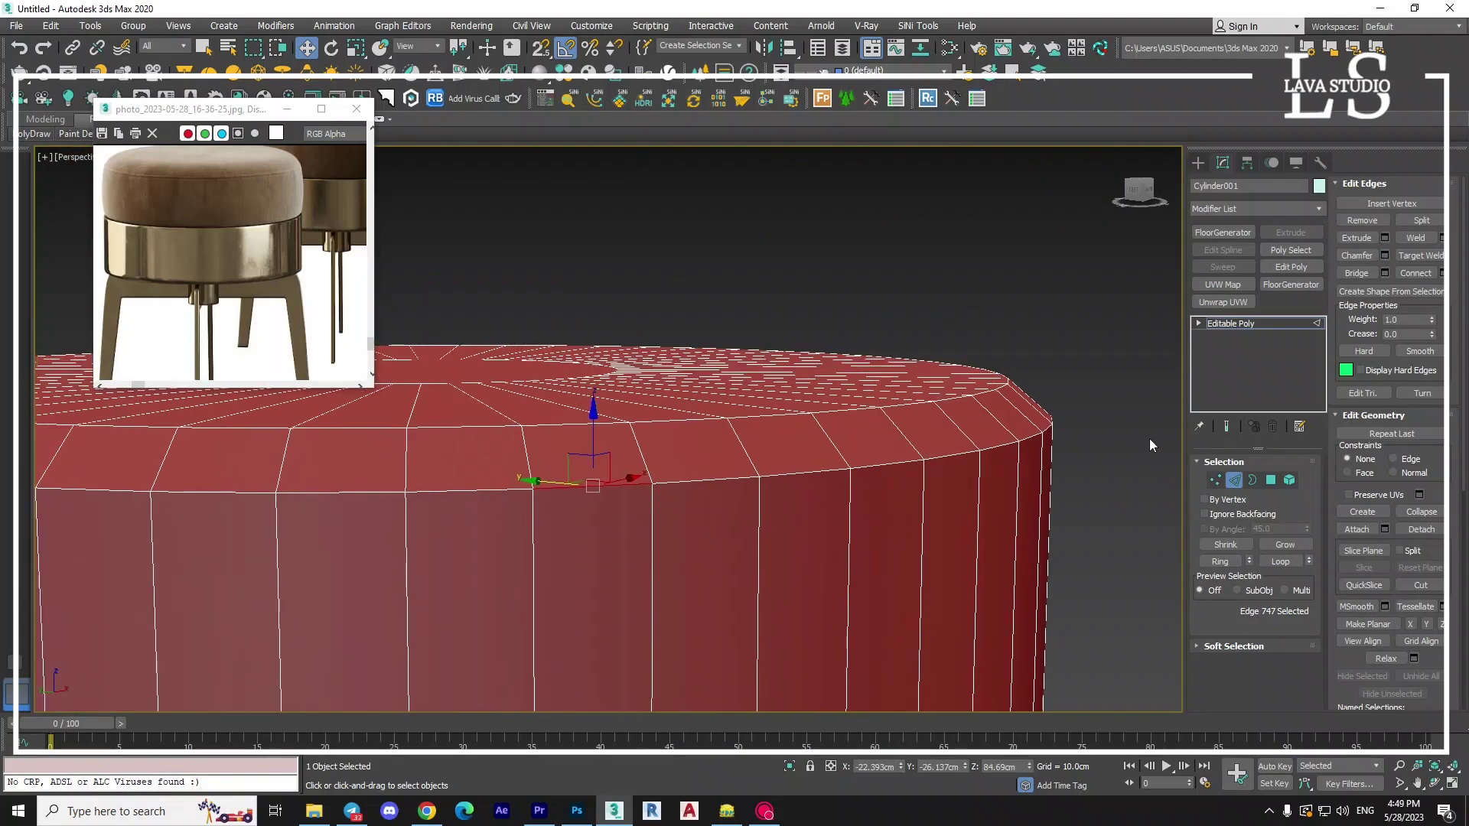
click(1267, 563)
middle_drag(918, 533, 780, 455)
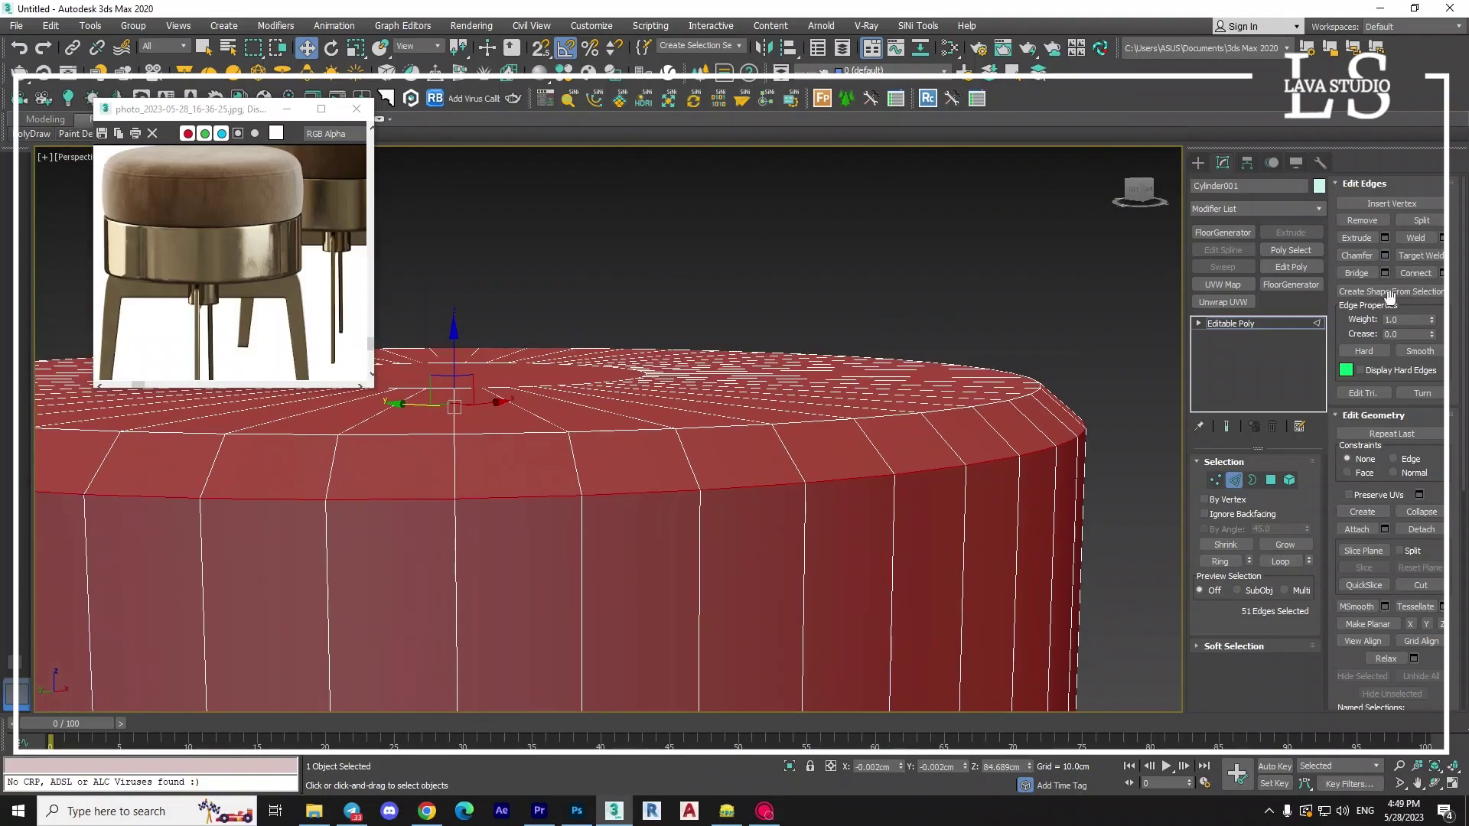
middle_drag(628, 462, 643, 463)
click(1384, 238)
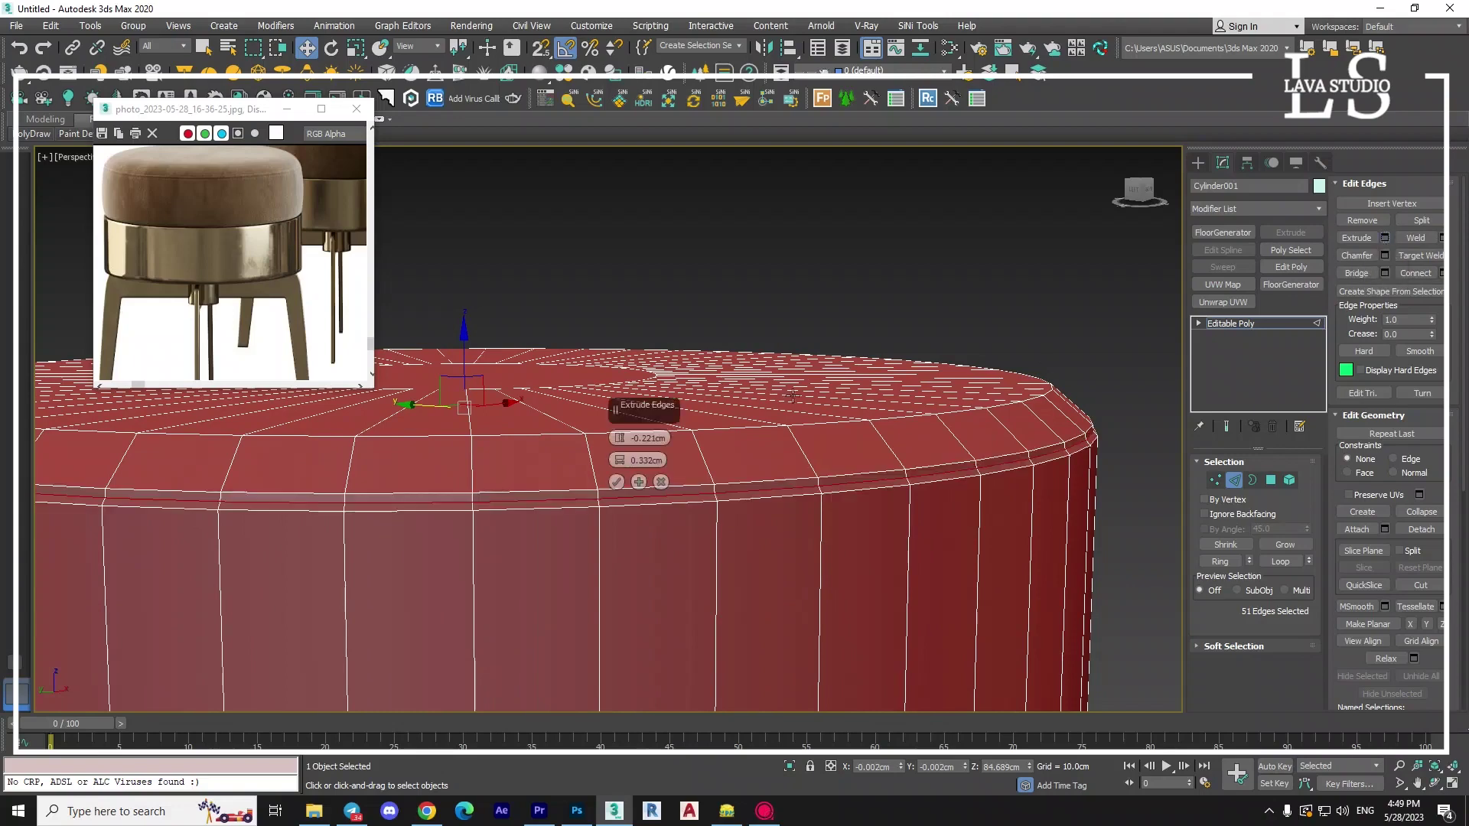
drag(622, 441, 620, 490)
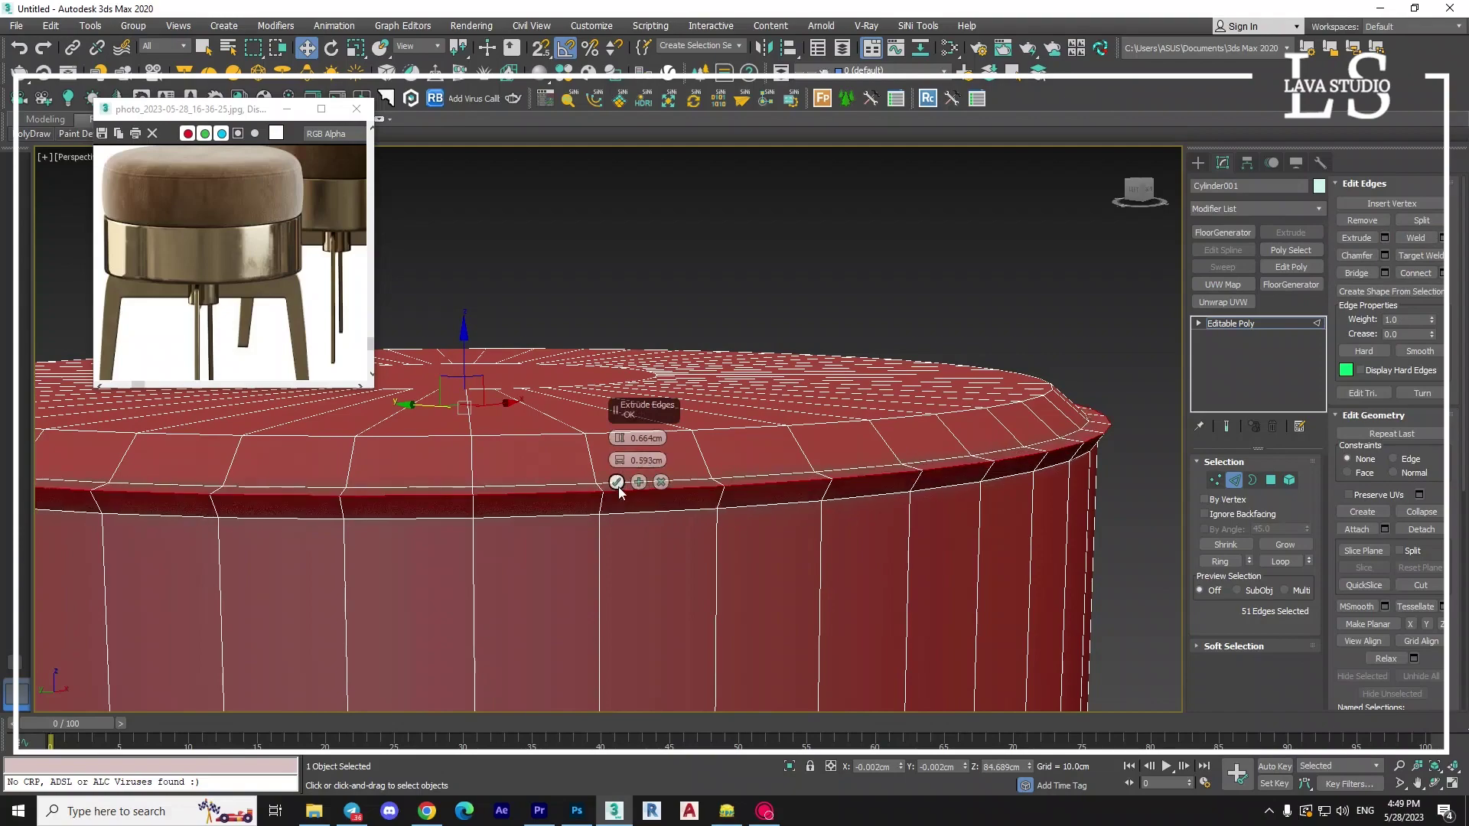
click(617, 481)
alt+middle_drag(616, 486, 827, 443)
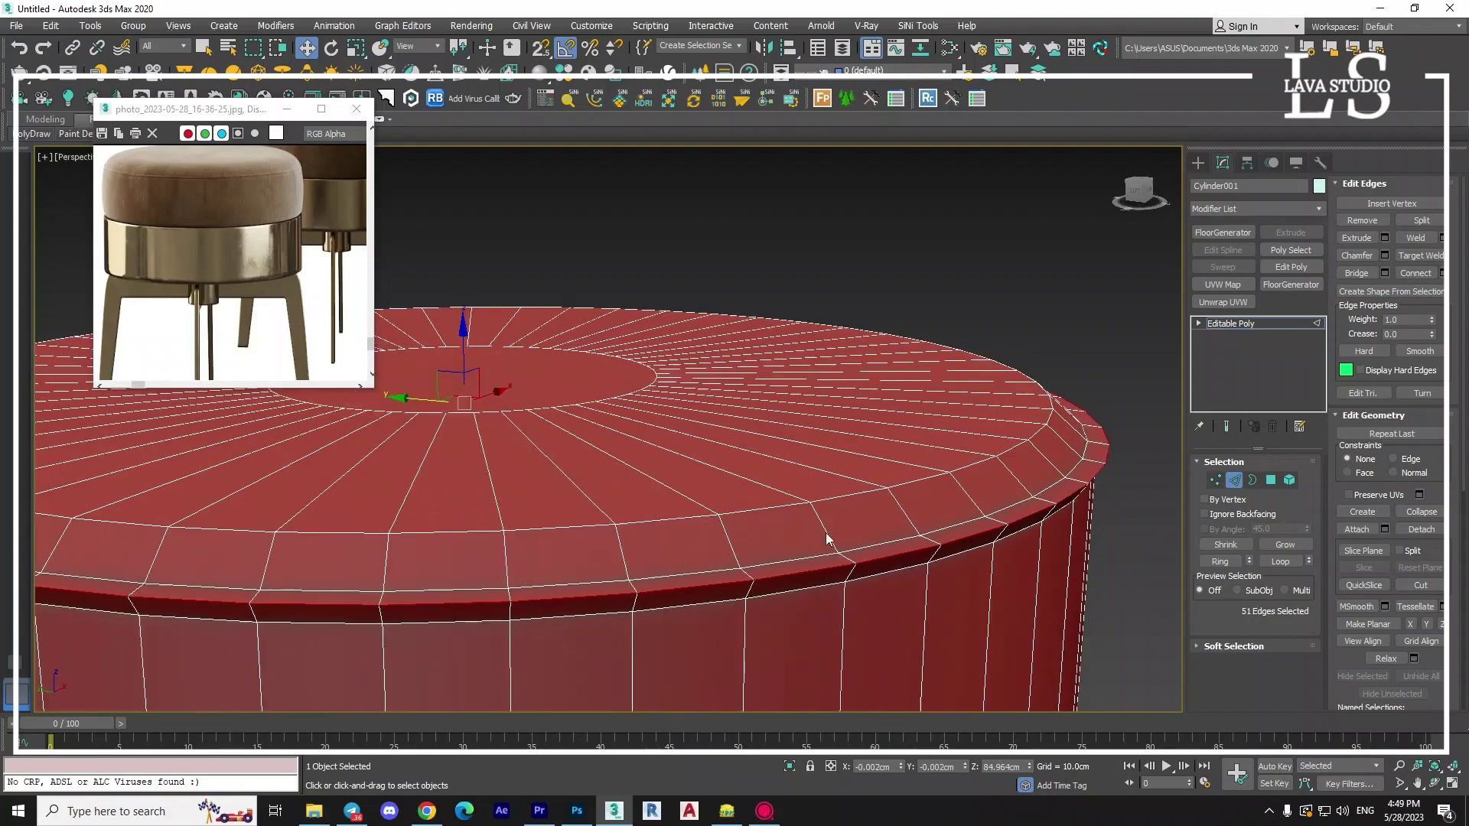
Chamfer the extruded rim edges, redoing it with a narrower 1.442 cm amount.
click(1385, 255)
scroll(617, 485, up, 3)
mouse_move(618, 485)
mouse_down()
mouse_move(615, 517)
mouse_move(621, 475)
mouse_up()
click(622, 526)
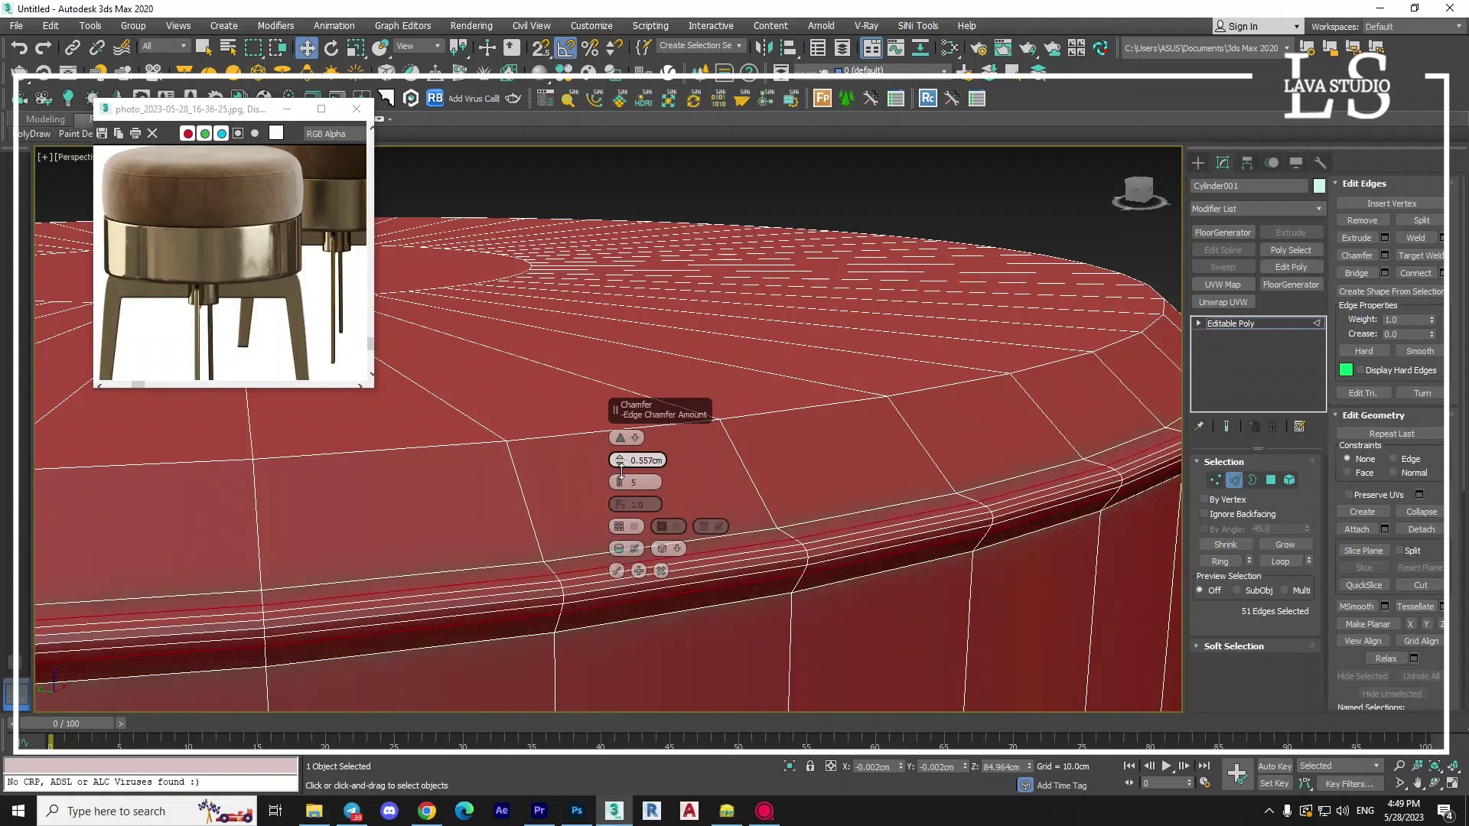
click(617, 571)
mouse_move(617, 571)
alt+middle_down()
mouse_move(738, 580)
mouse_move(775, 446)
alt+middle_up()
key(ctrl+z)
click(1385, 256)
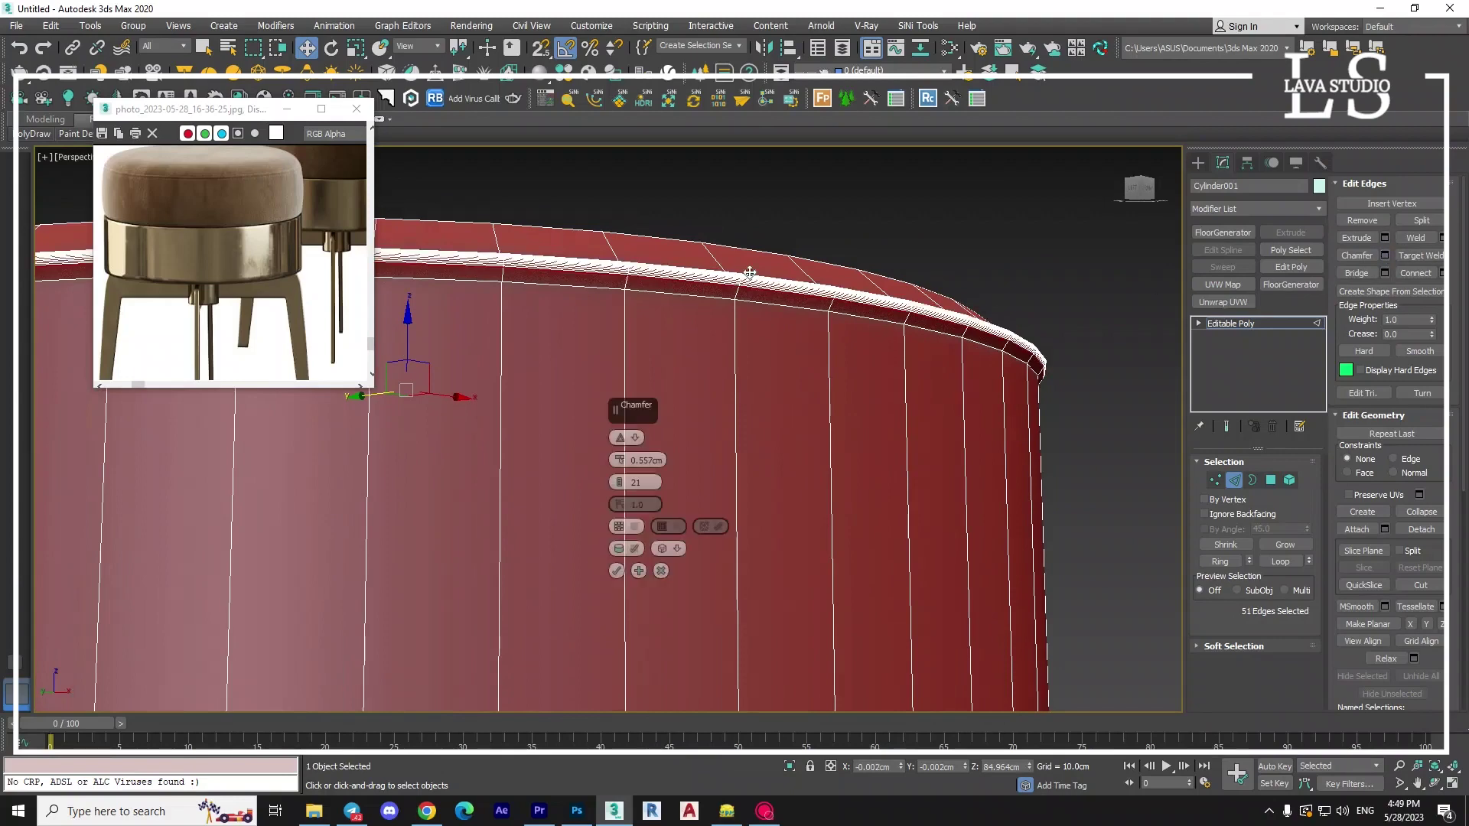
drag(621, 469, 609, 491)
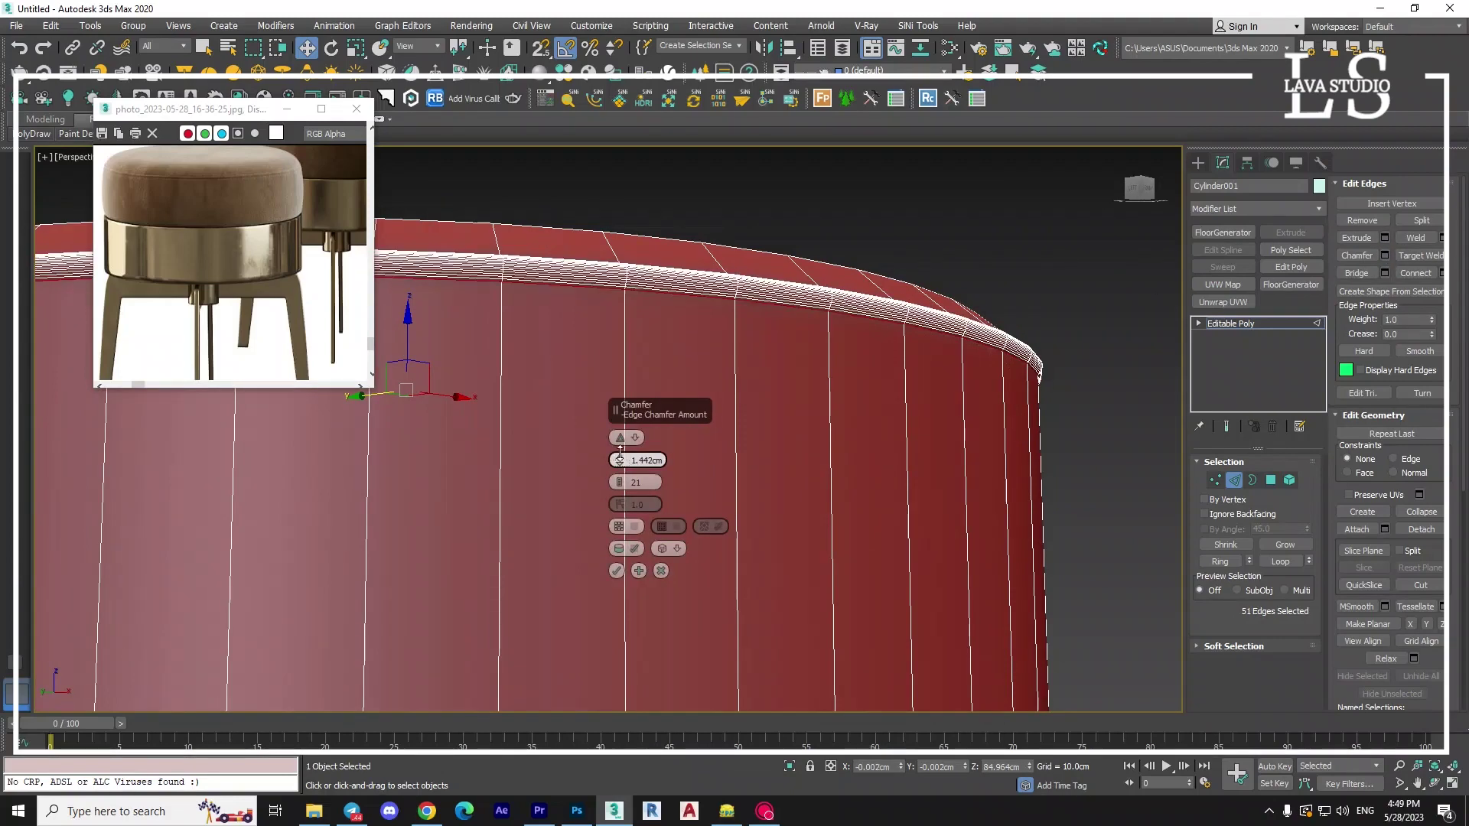
text(28)
key(Return)
scroll(609, 490, down, 5)
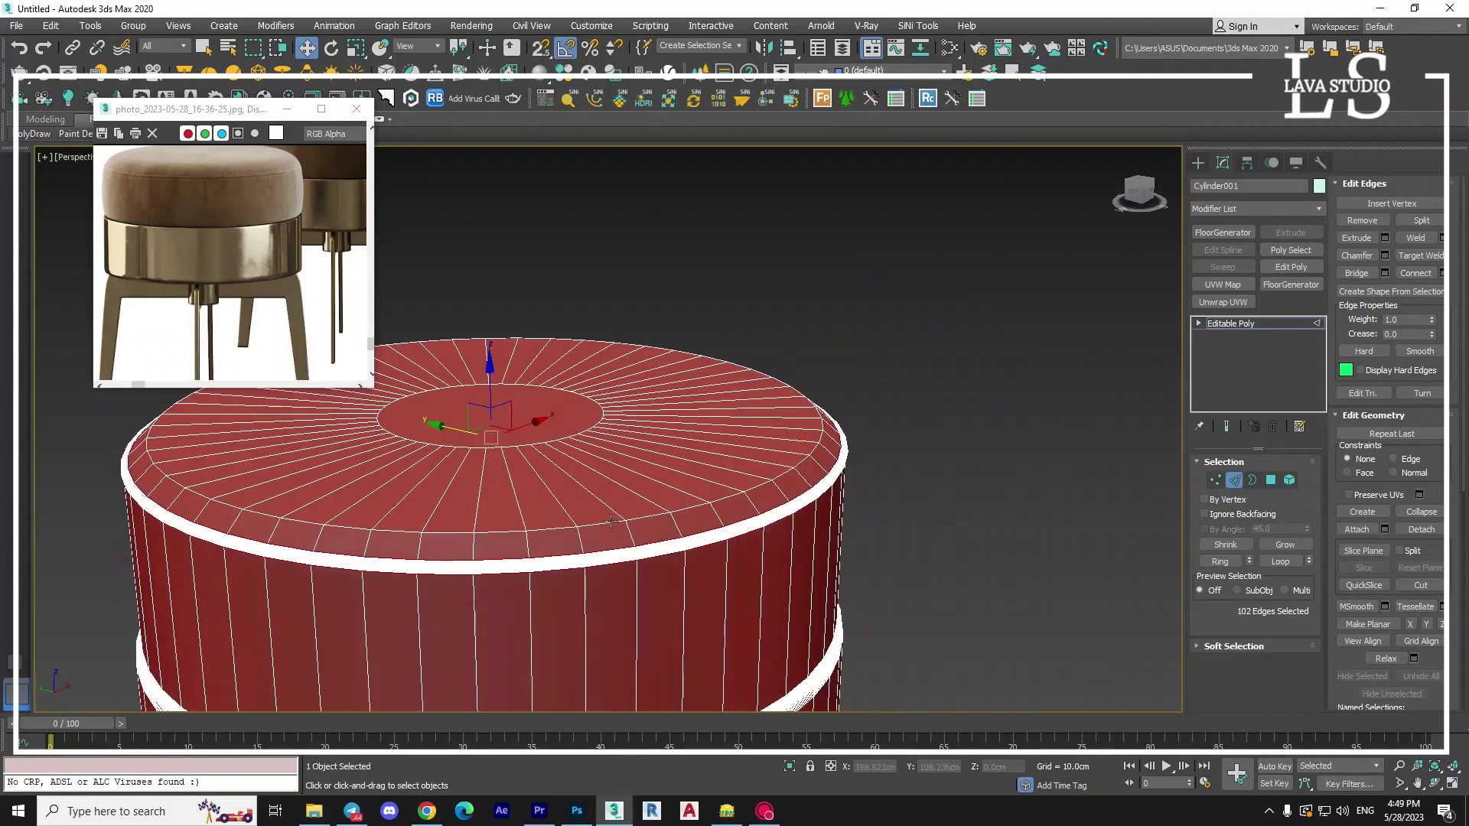
Loop-select the cushion's top face edge and chamfer it 3.433 cm.
click(601, 520)
click(1280, 562)
scroll(656, 589, up, 3)
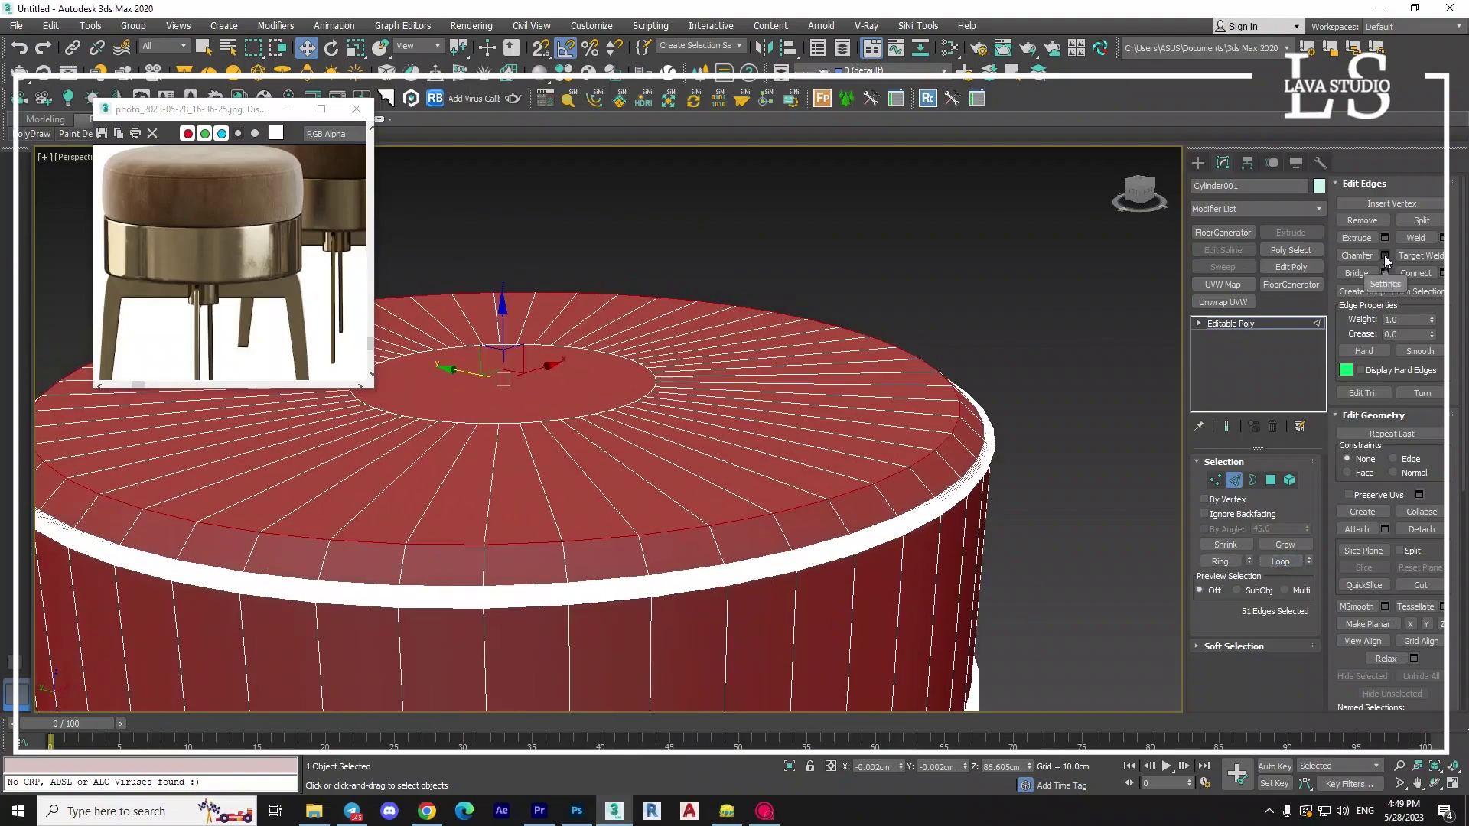
click(1385, 255)
drag(620, 464, 622, 444)
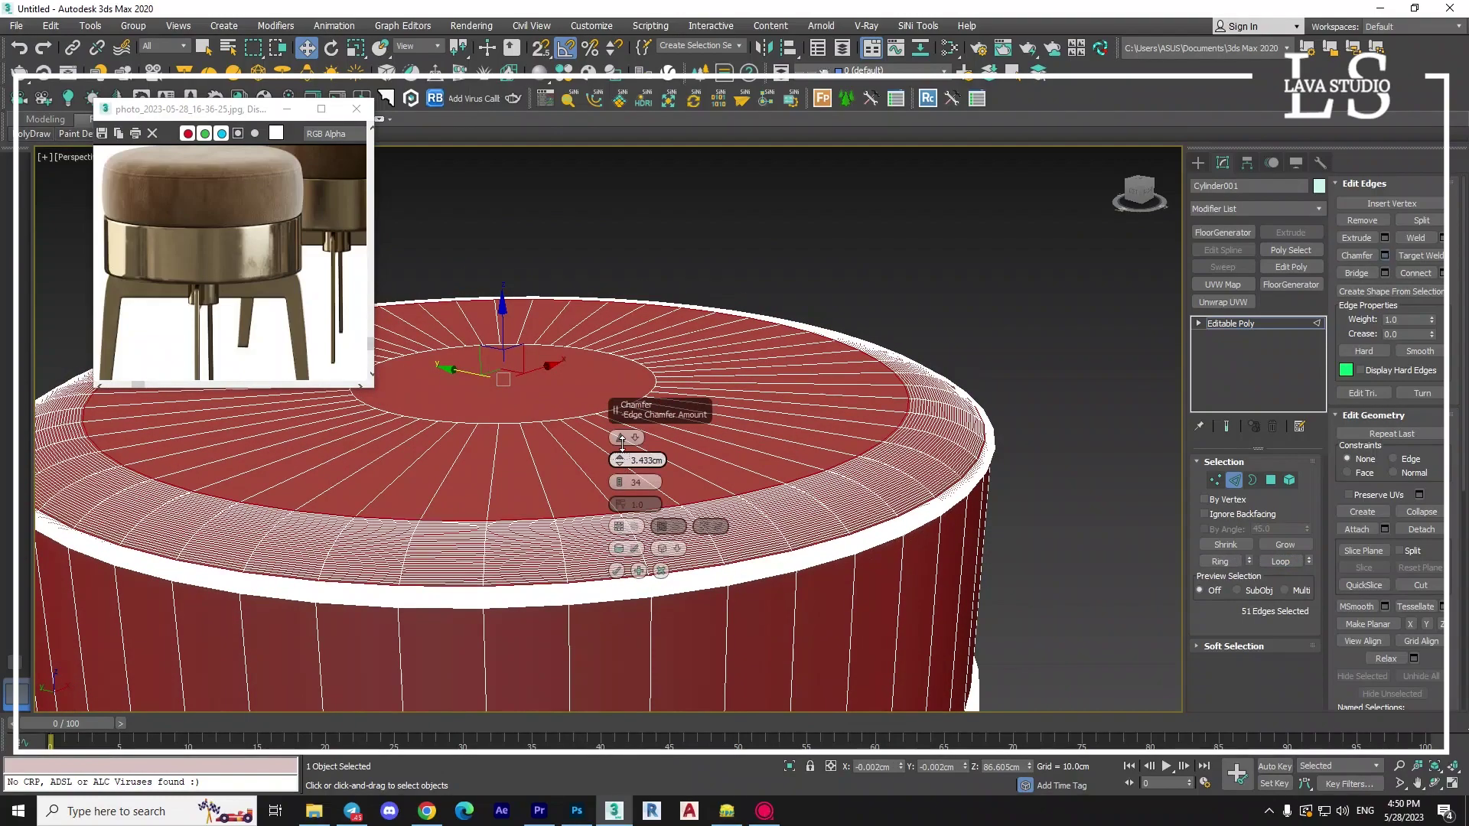
click(616, 571)
scroll(624, 609, up, 3)
scroll(643, 574, down, 6)
scroll(667, 537, down, 3)
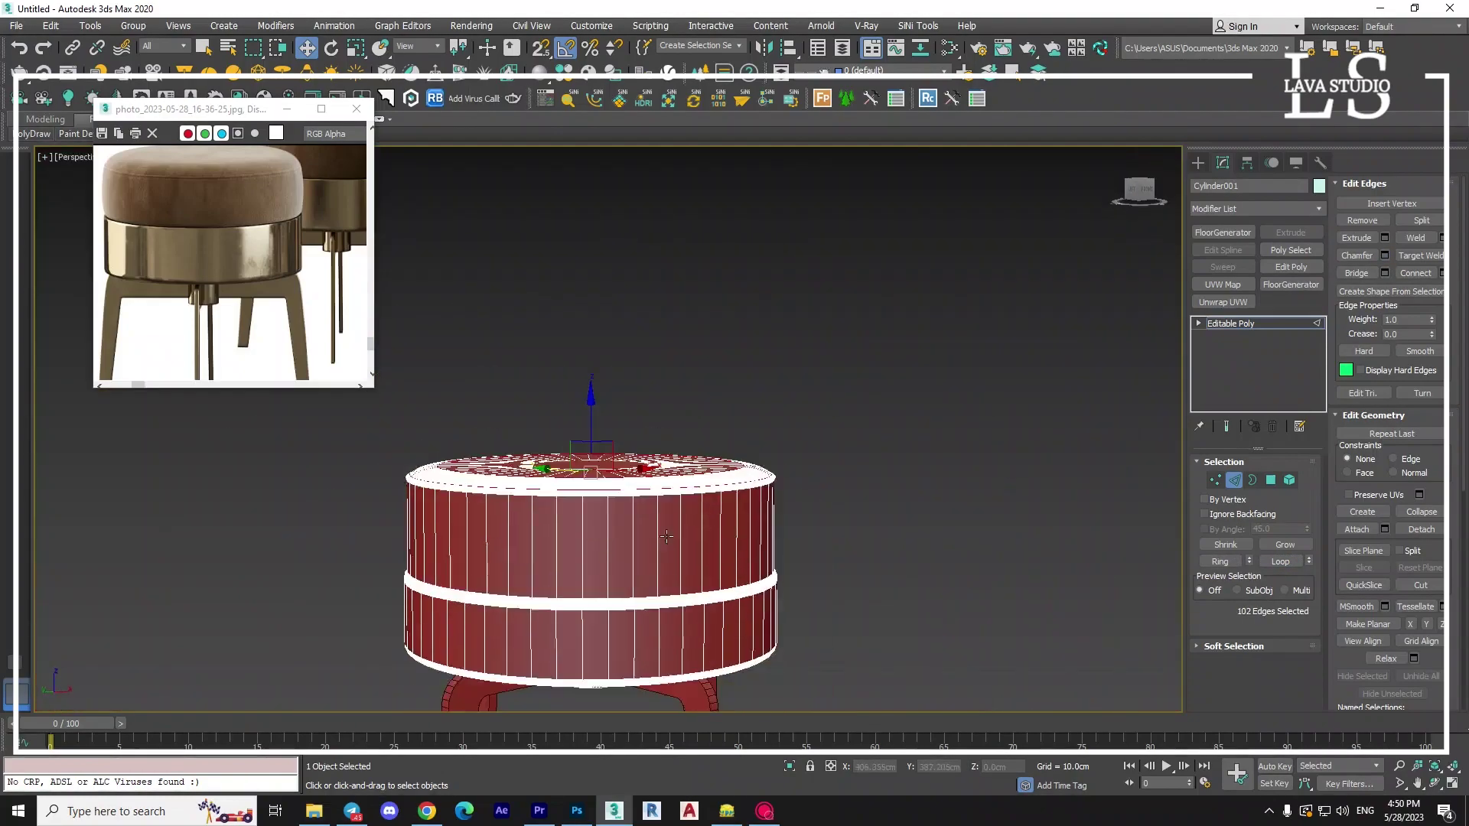
alt+middle_drag(666, 537, 663, 475)
scroll(662, 466, down, 2)
scroll(651, 462, up, 2)
scroll(645, 461, up, 2)
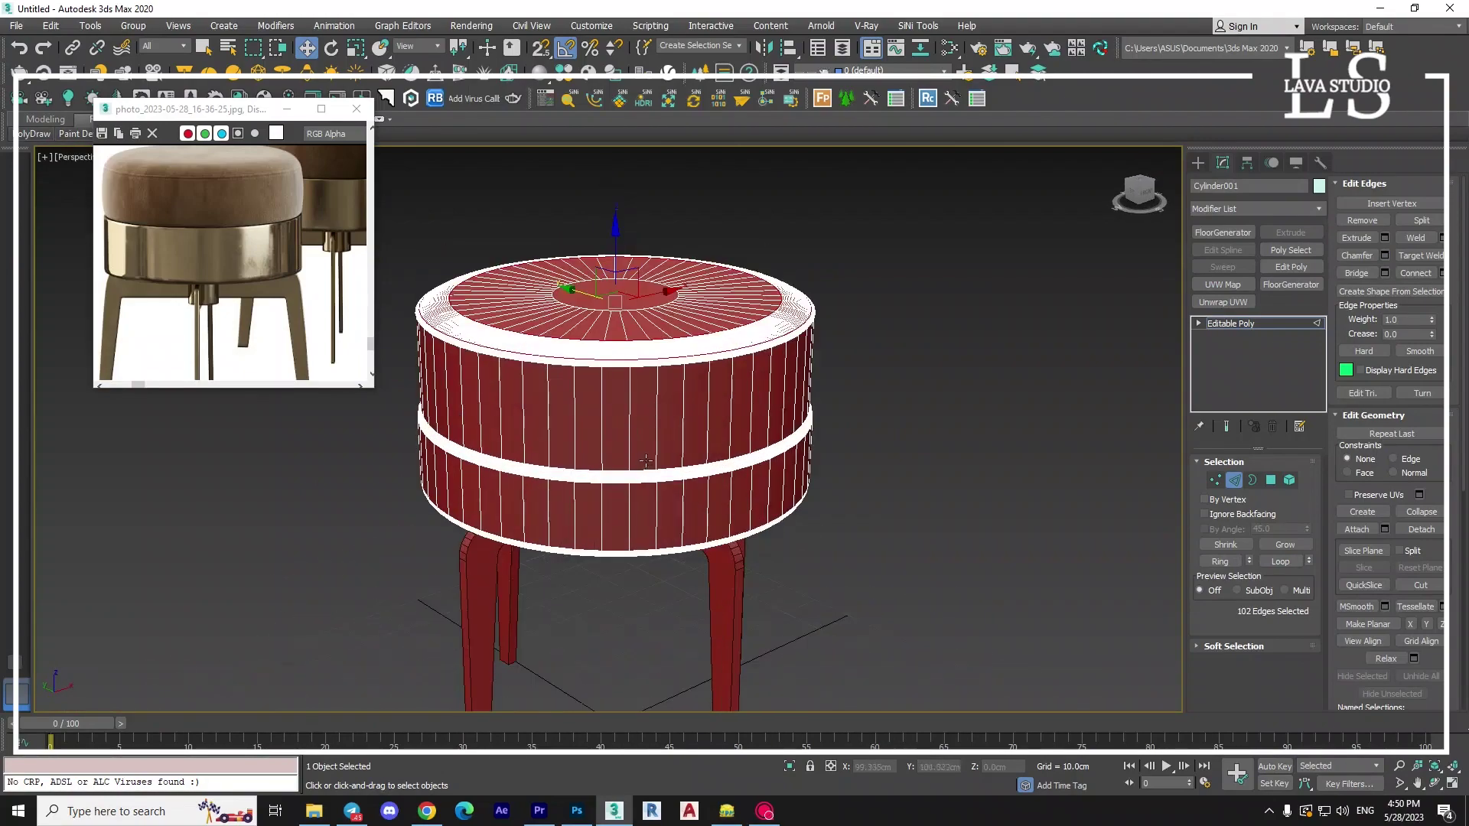
Scale both stool leg frames up uniformly to 112%.
click(1198, 162)
scroll(885, 502, down, 4)
scroll(773, 459, up, 3)
scroll(773, 459, up, 2)
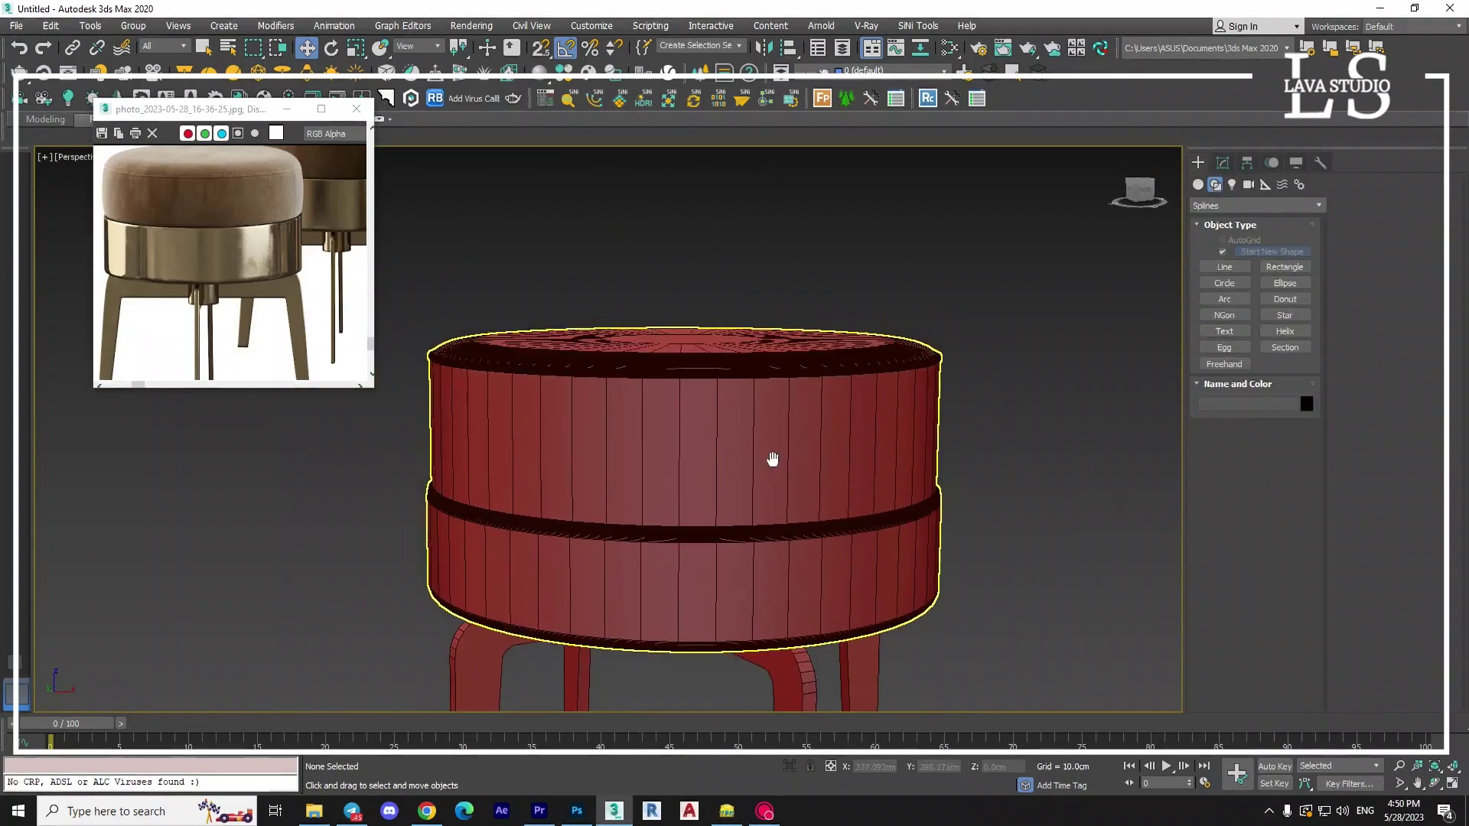
scroll(772, 459, down, 3)
click(769, 452)
alt+middle_drag(770, 451, 770, 441)
scroll(770, 441, up, 2)
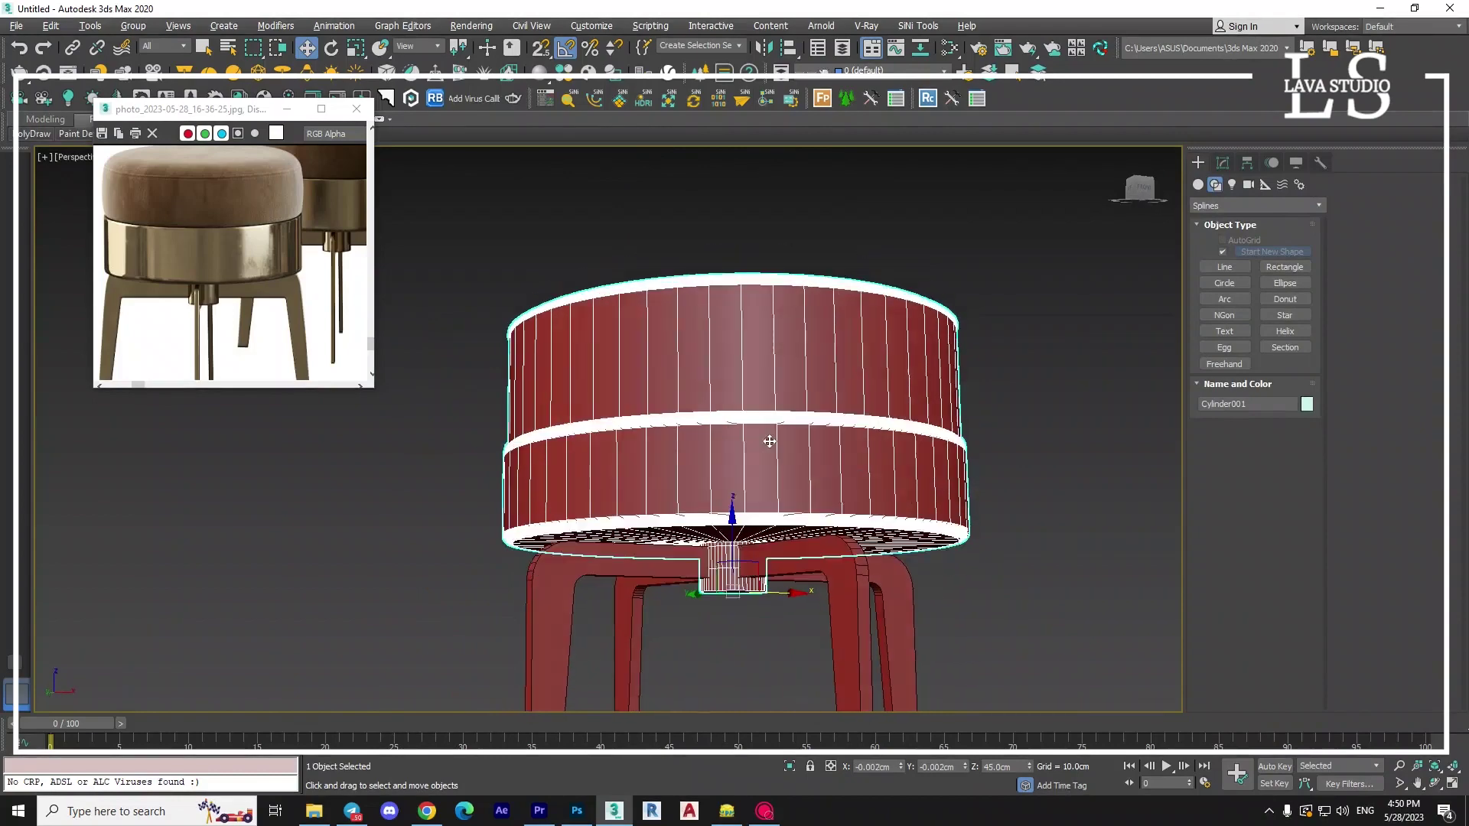
scroll(770, 441, down, 3)
scroll(770, 442, down, 1)
drag(864, 673, 558, 570)
click(355, 49)
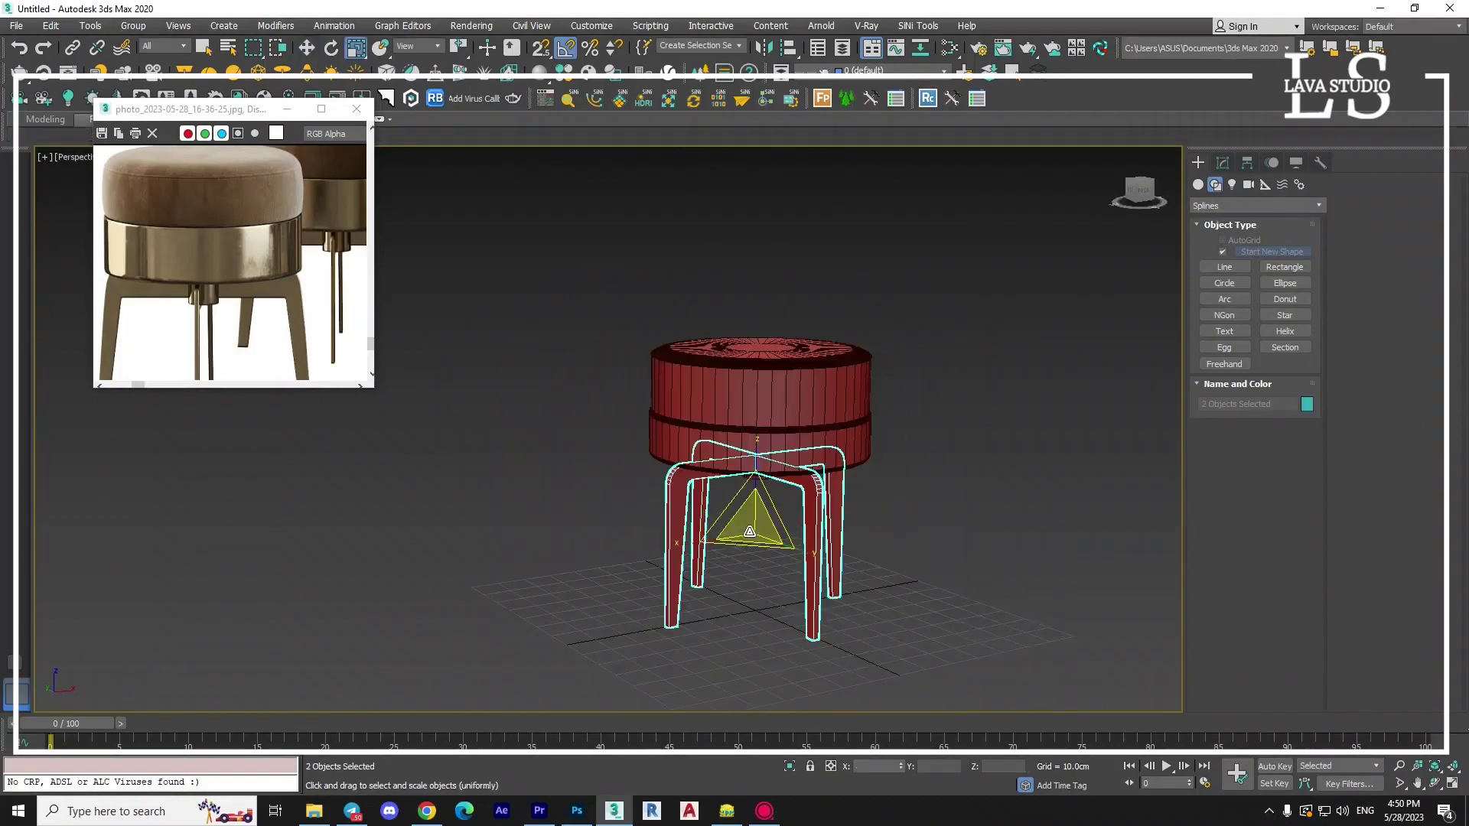
drag(755, 536, 756, 522)
In Front view, nudge the central upright Rectangle002 right to about 1.19 cm.
key(f)
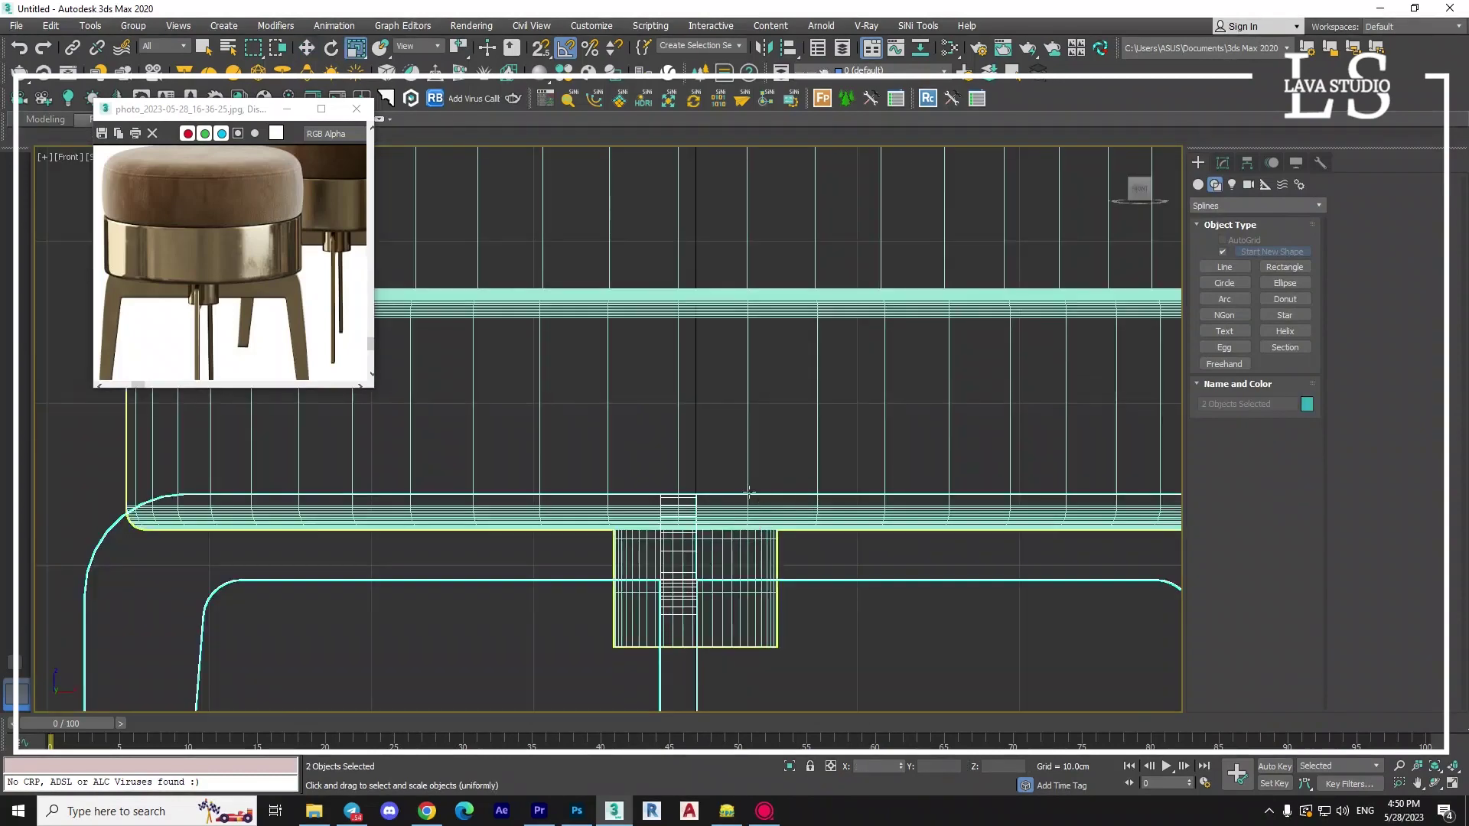
scroll(735, 605, down, 3)
scroll(735, 605, down, 2)
key(w)
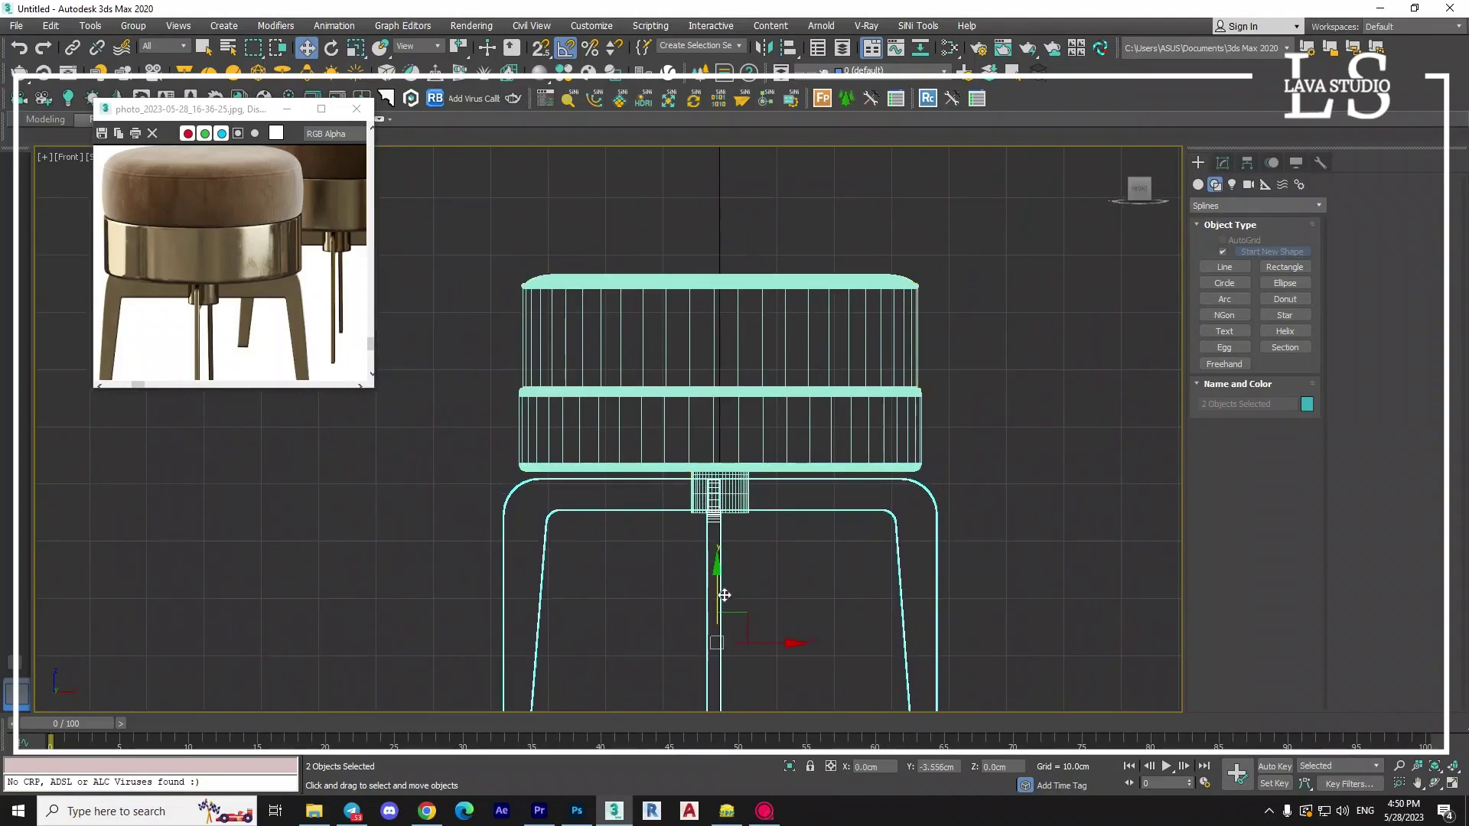
click(721, 593)
drag(766, 651, 772, 651)
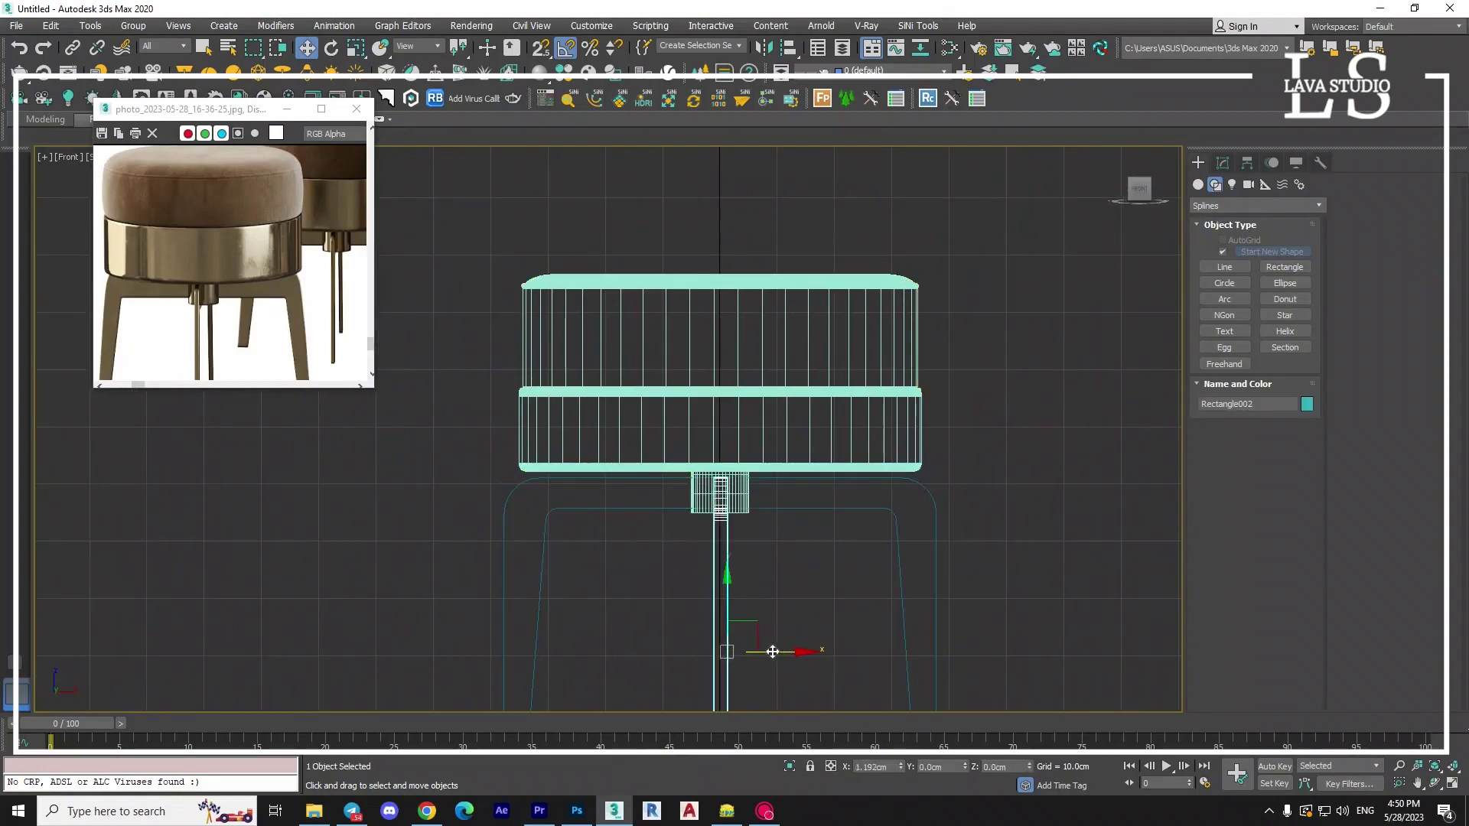
key(p)
click(879, 597)
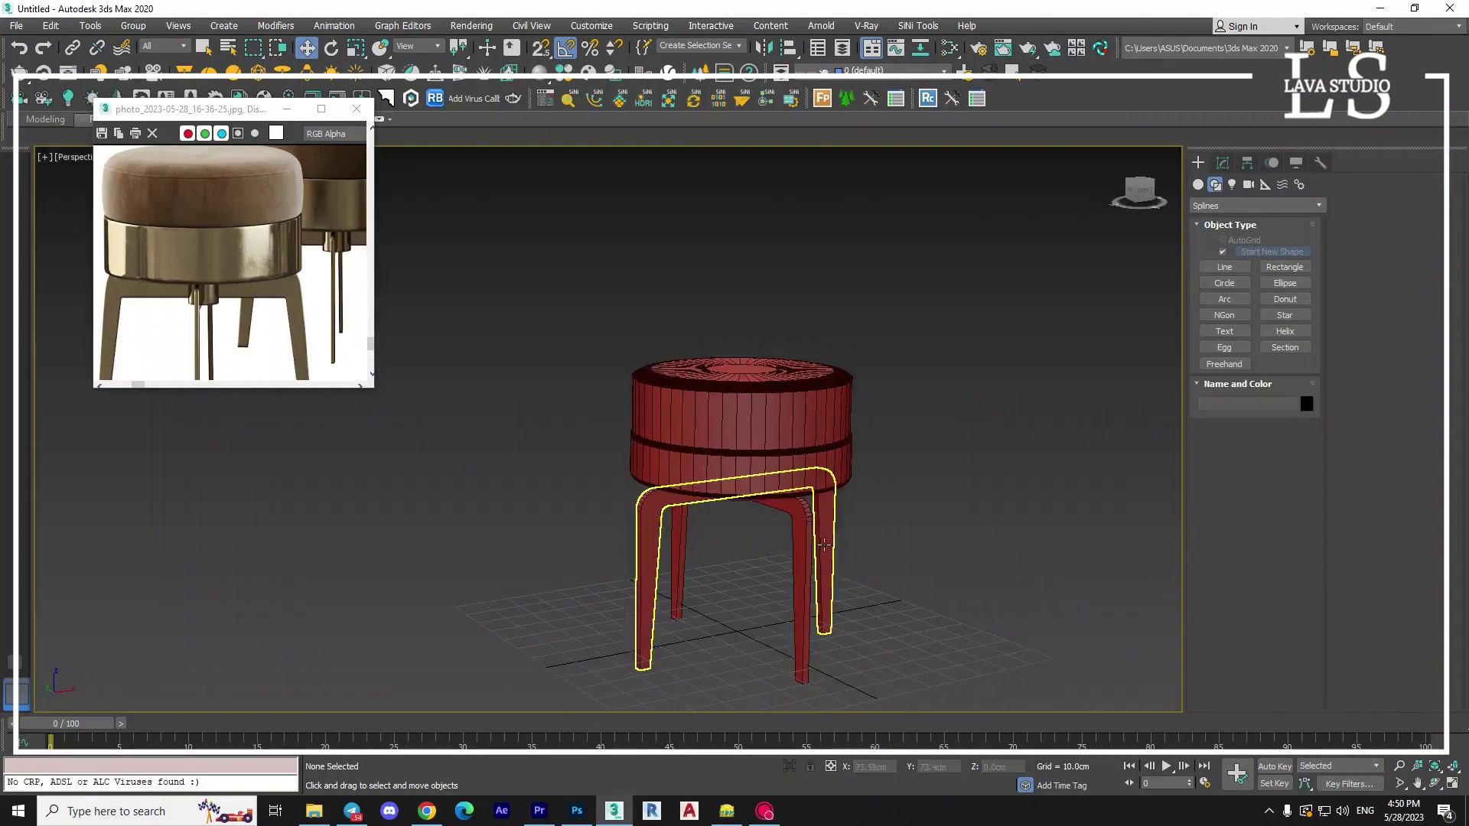
scroll(209, 298, down, 2)
middle_drag(208, 298, 105, 312)
scroll(681, 520, down, 3)
Move the whole stool right along X to about 196.6 cm in the Top view.
key(t)
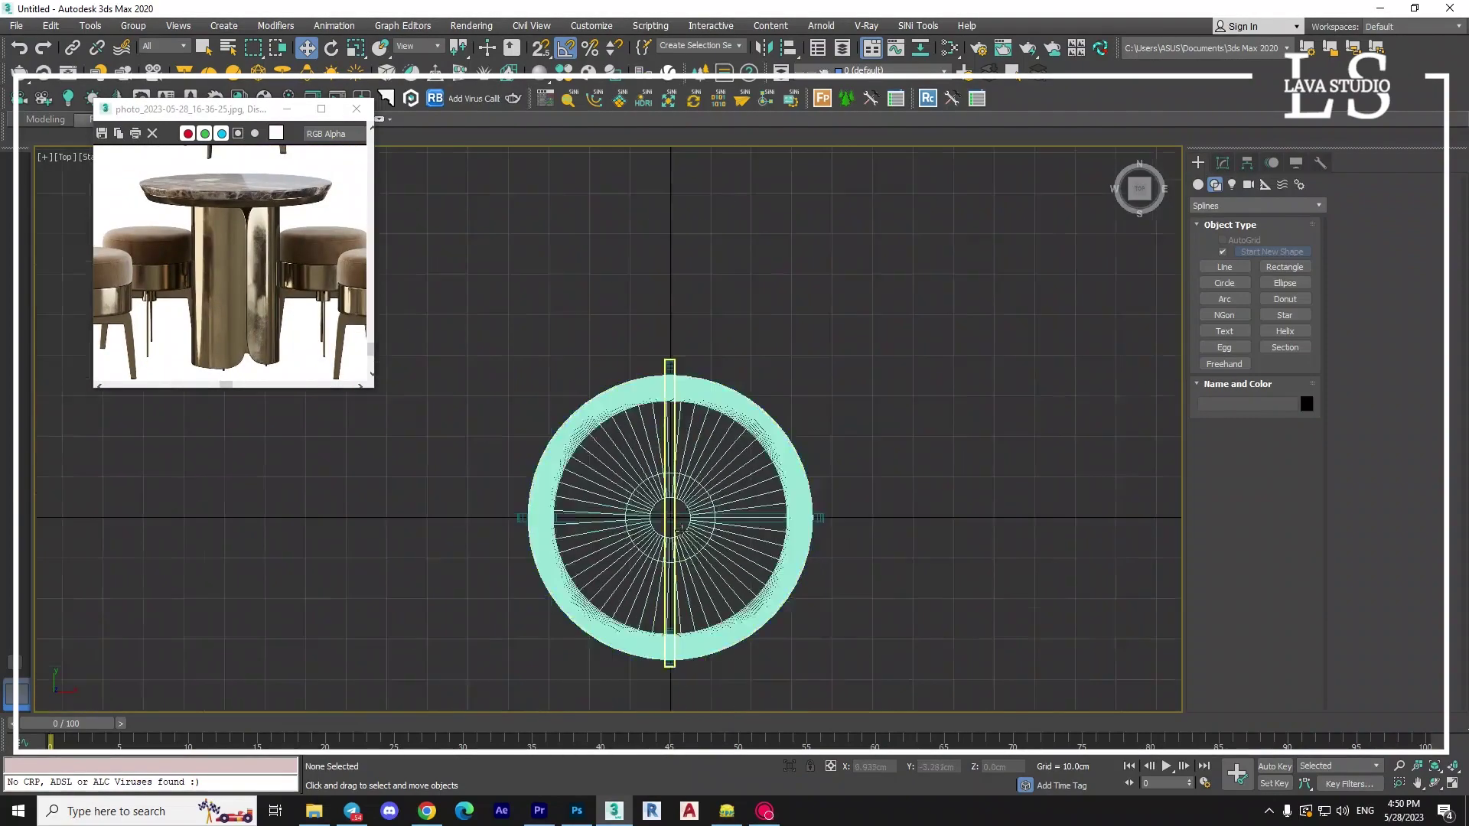
scroll(601, 600, down, 4)
key(z)
scroll(521, 489, down, 5)
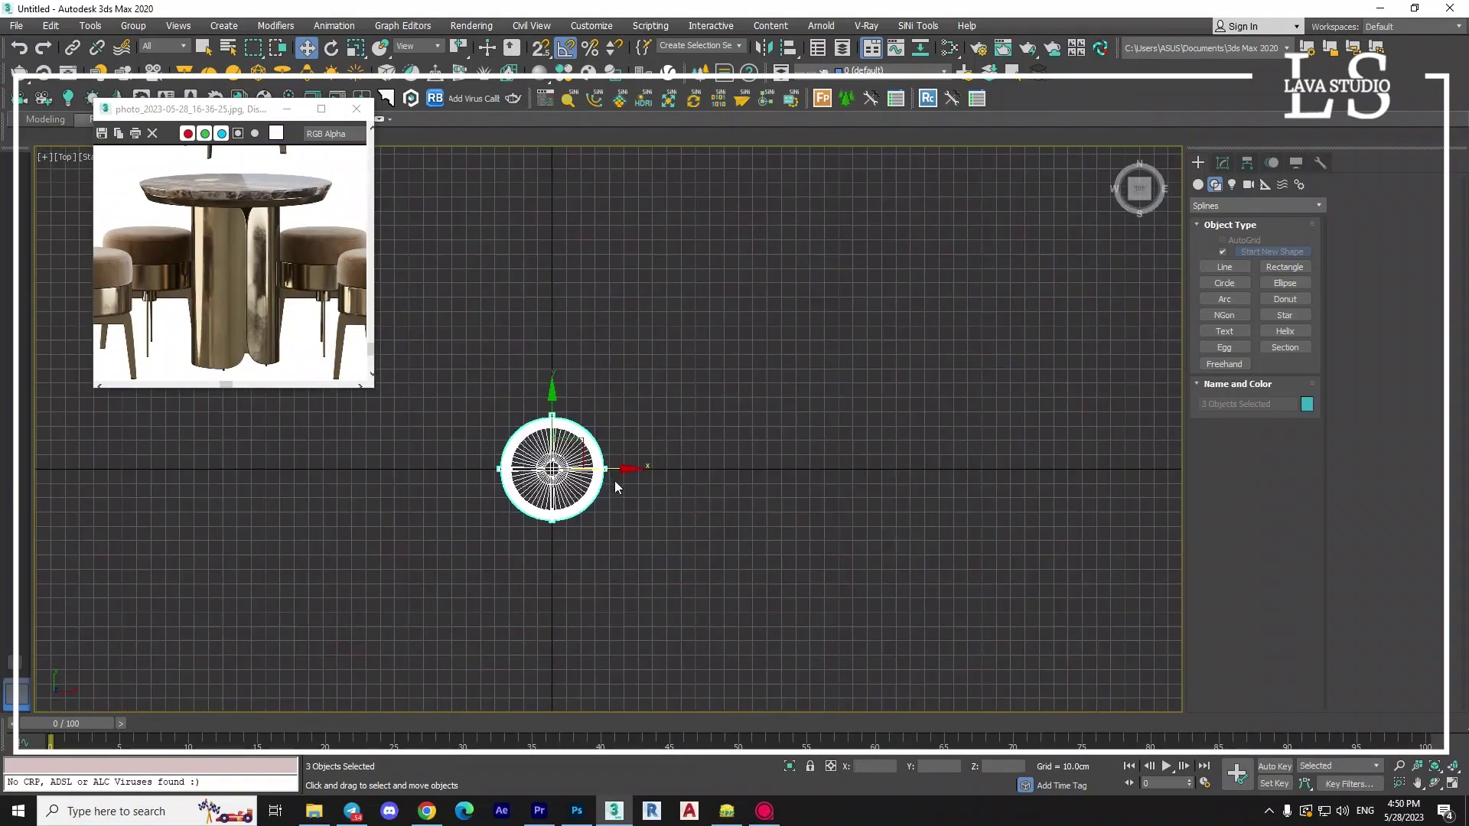
drag(608, 468, 889, 466)
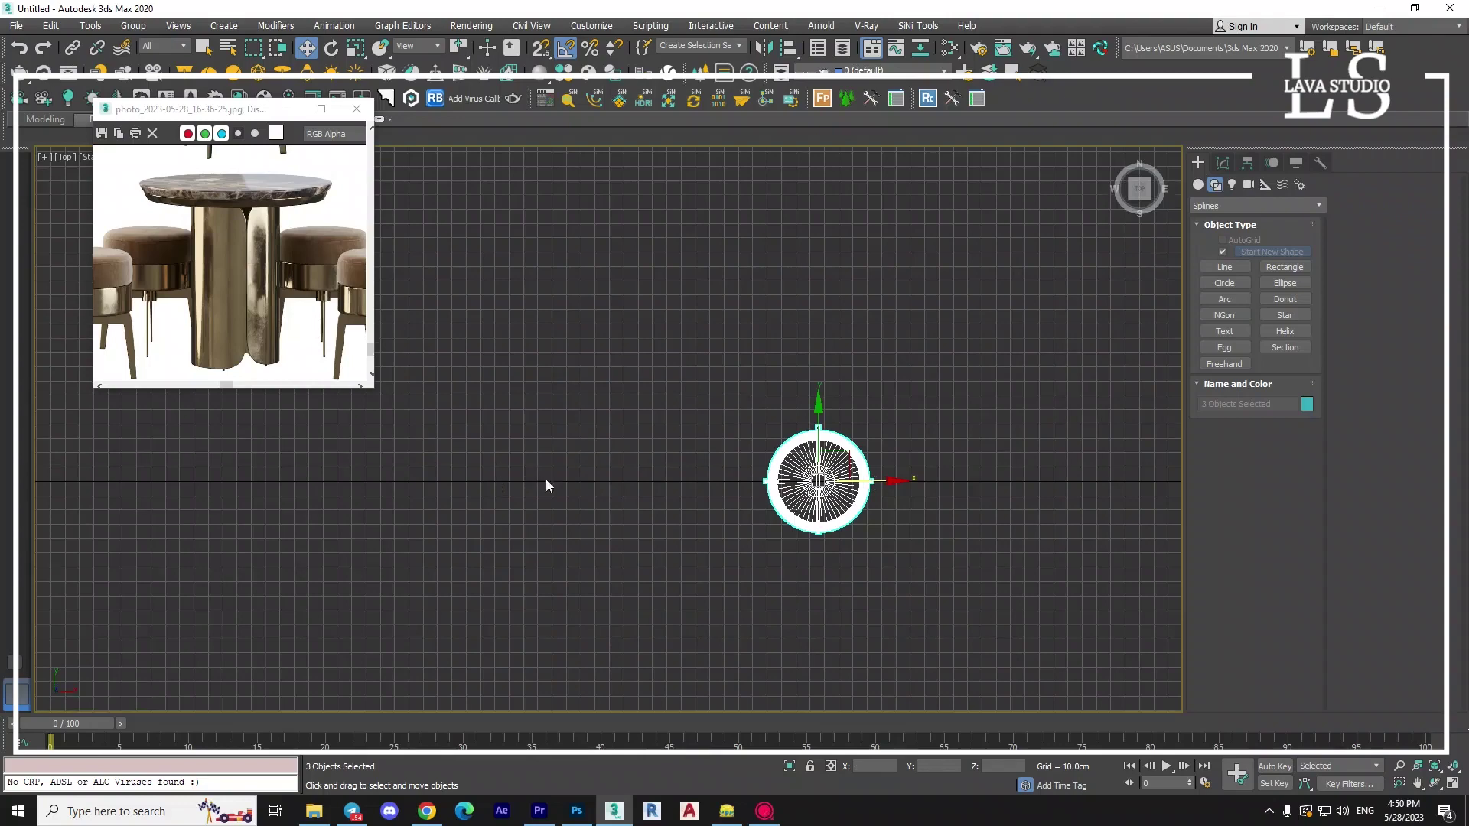
scroll(566, 489, up, 3)
middle_drag(589, 504, 619, 510)
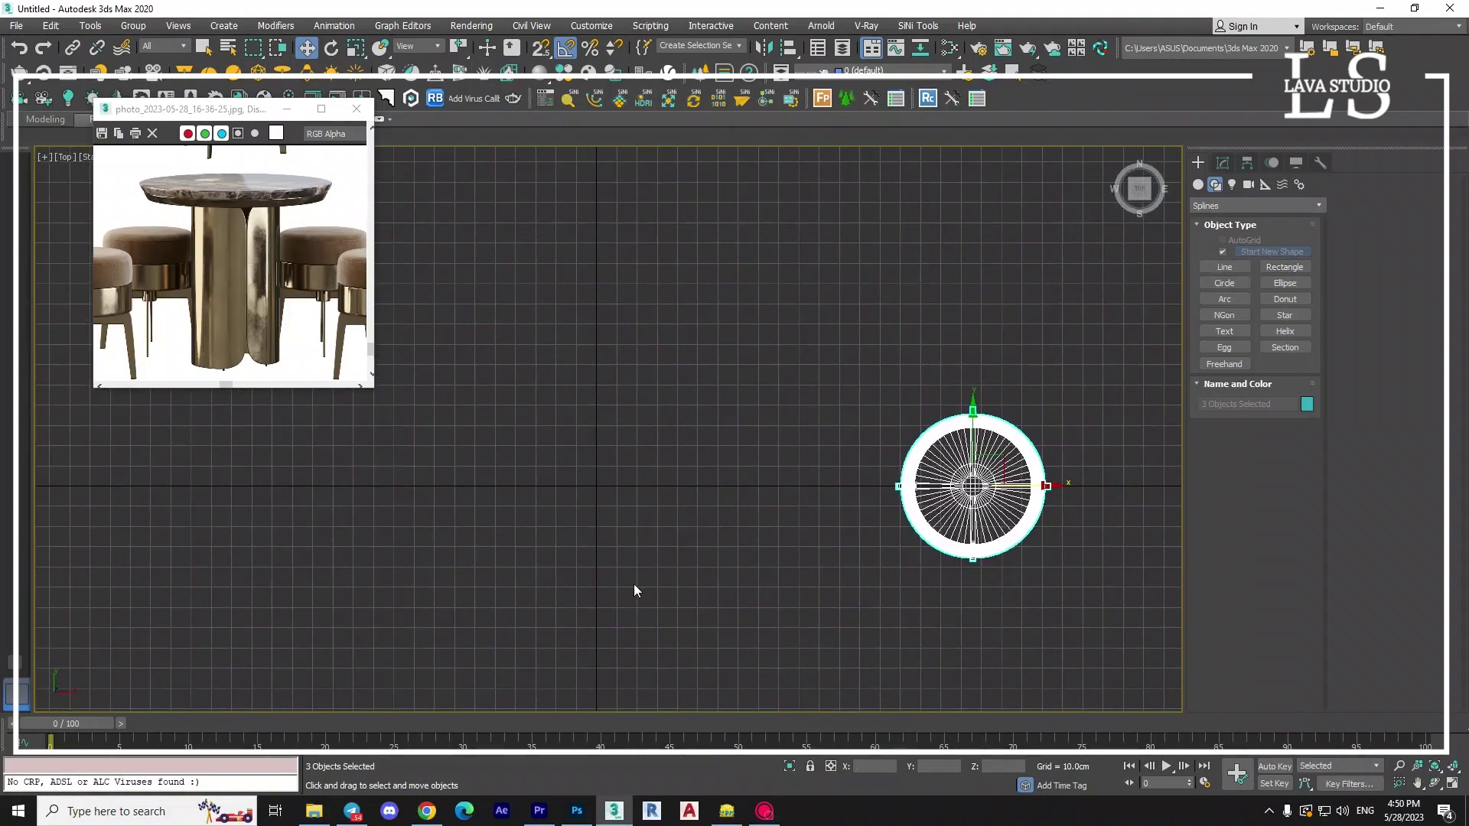
key(f)
scroll(647, 533, down, 5)
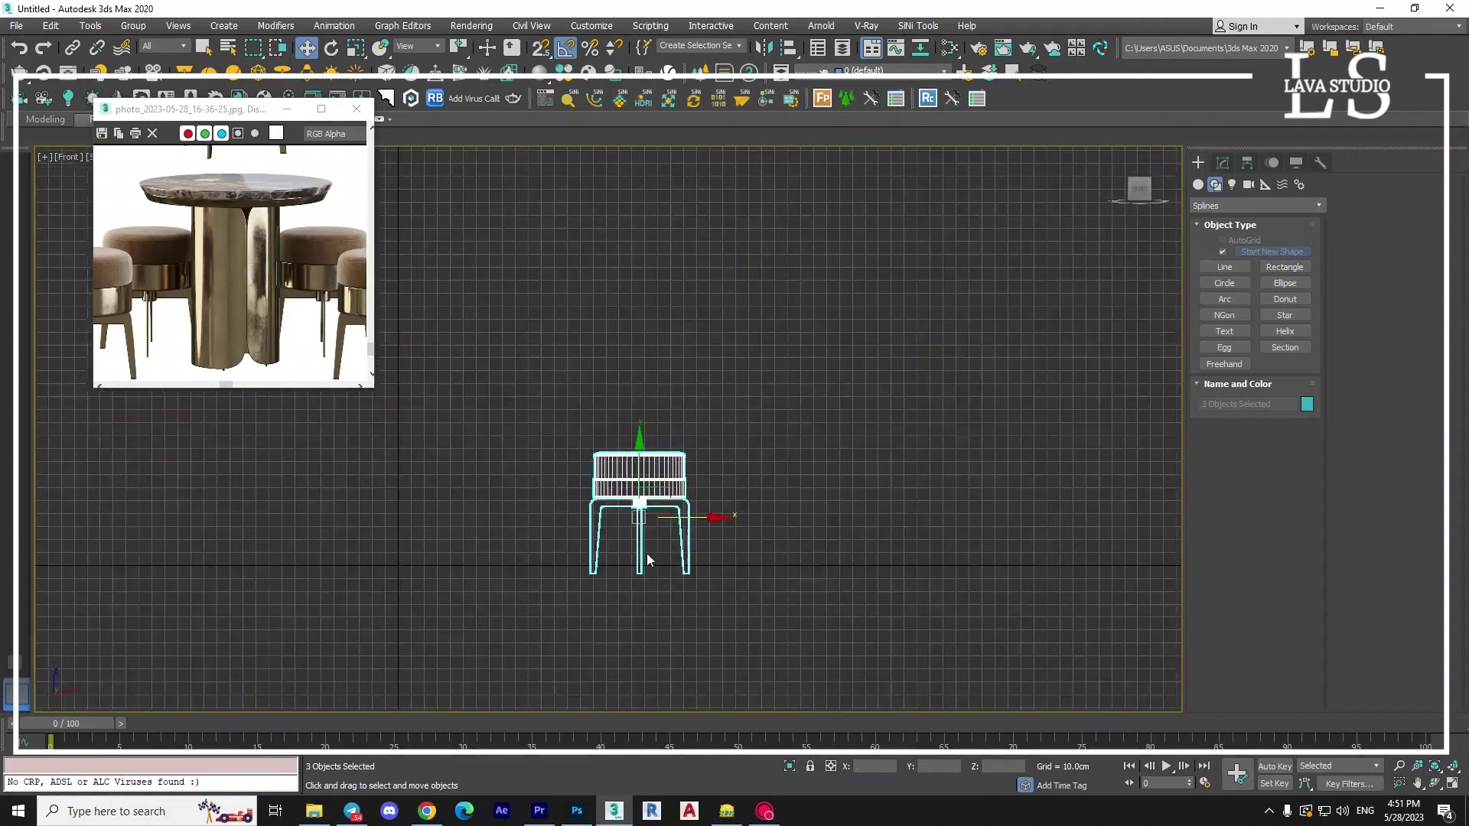
middle_drag(646, 553, 688, 548)
scroll(689, 548, up, 3)
click(1285, 267)
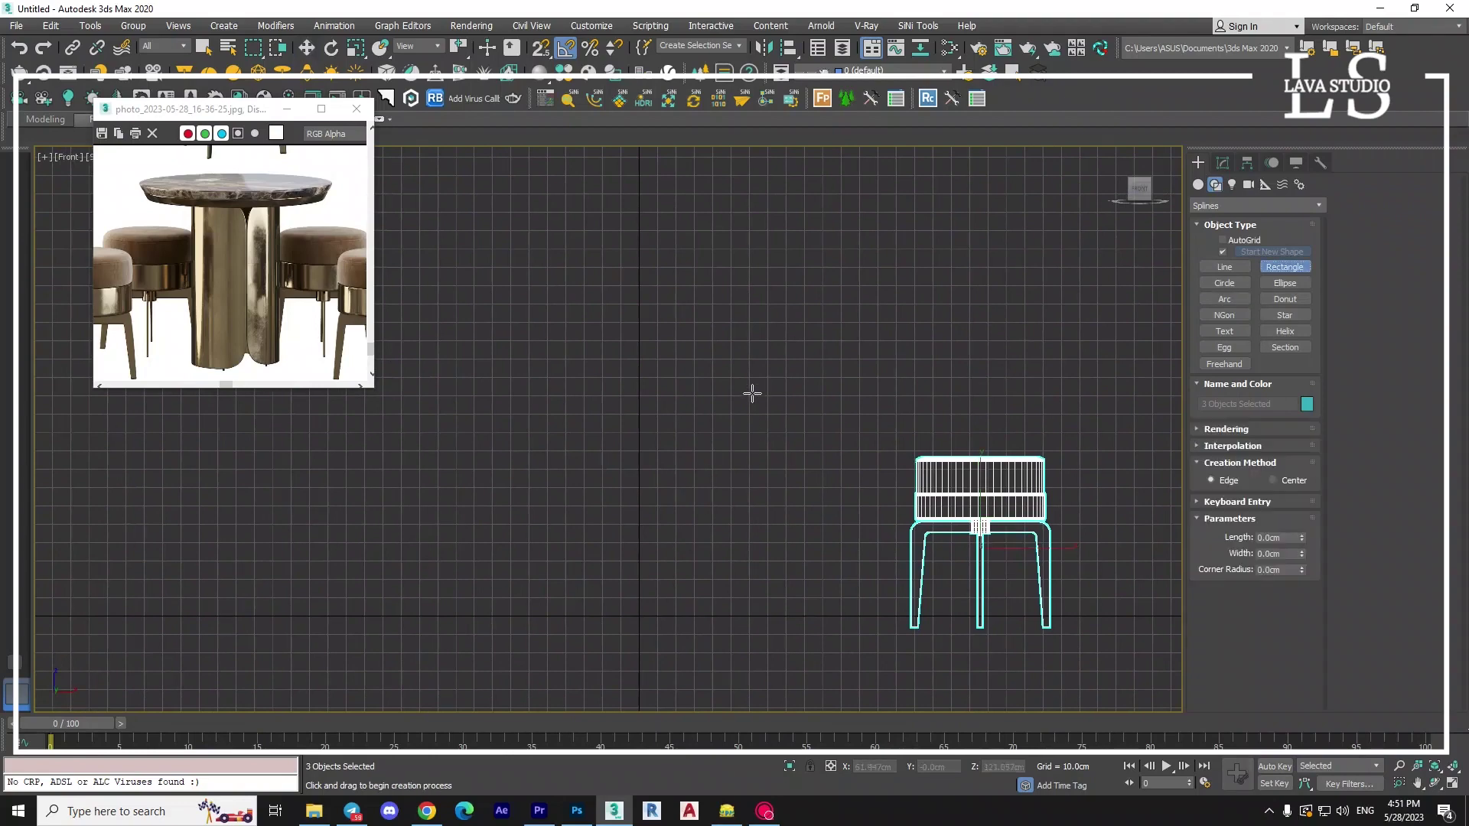
Draw a roughly 121 × 118 cm rectangle in the Front view beside the stool.
drag(752, 394, 555, 612)
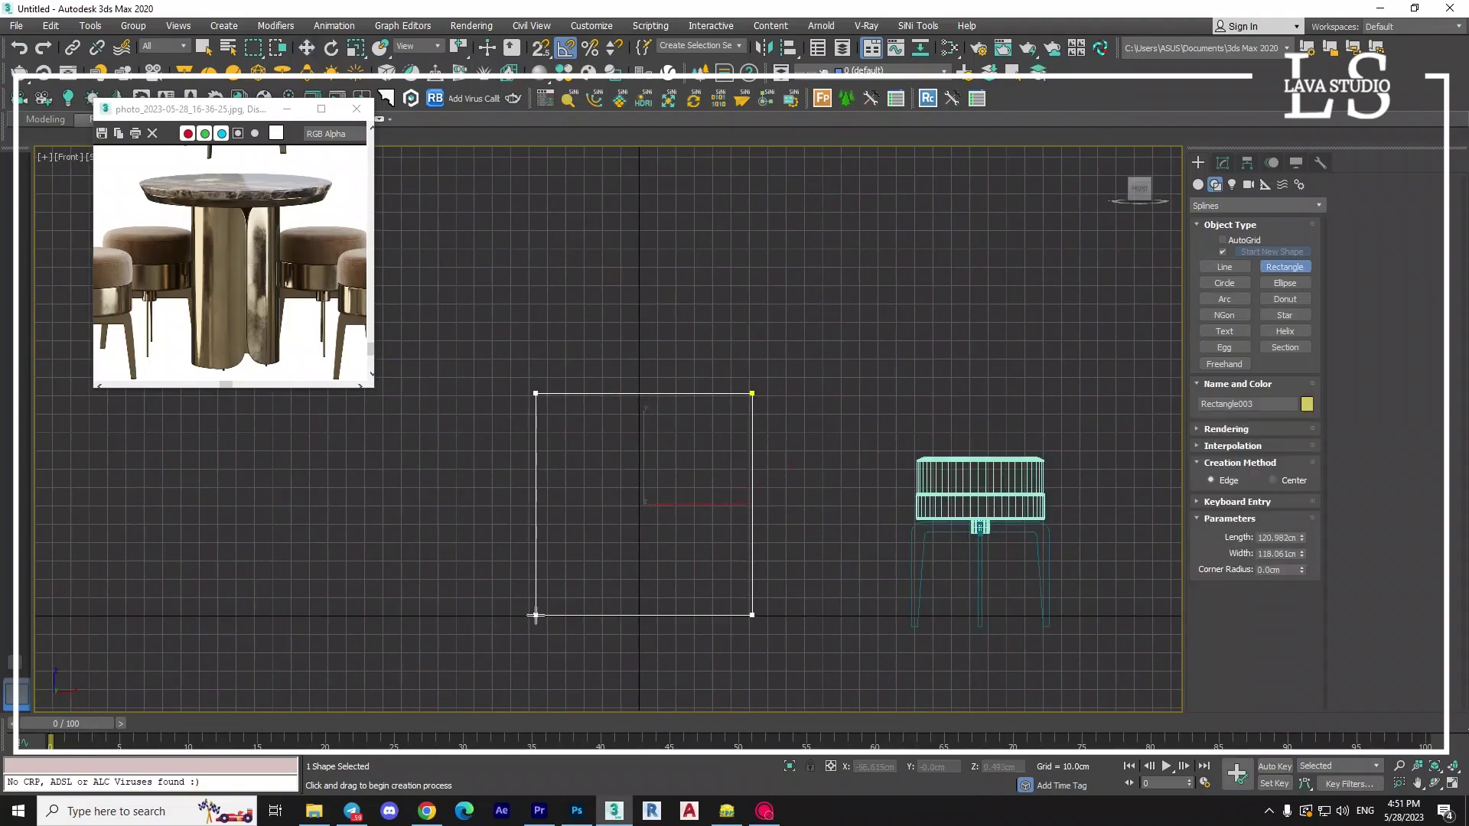
key(p)
key(w)
scroll(695, 474, up, 2)
scroll(690, 471, up, 2)
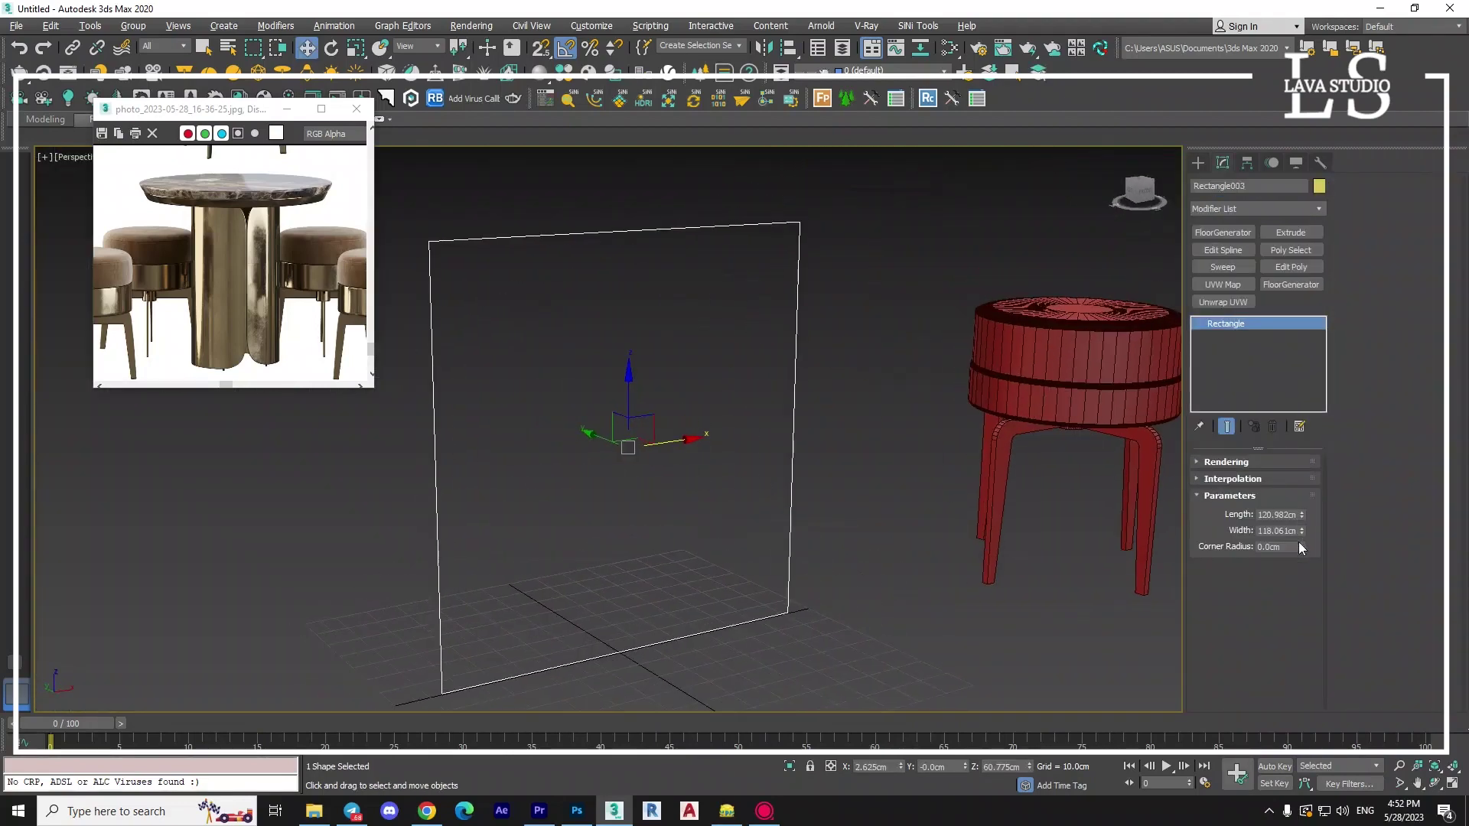
Round the rectangle's corners with a 20 cm corner radius.
drag(1301, 546, 1301, 542)
key(f)
scroll(682, 475, up, 2)
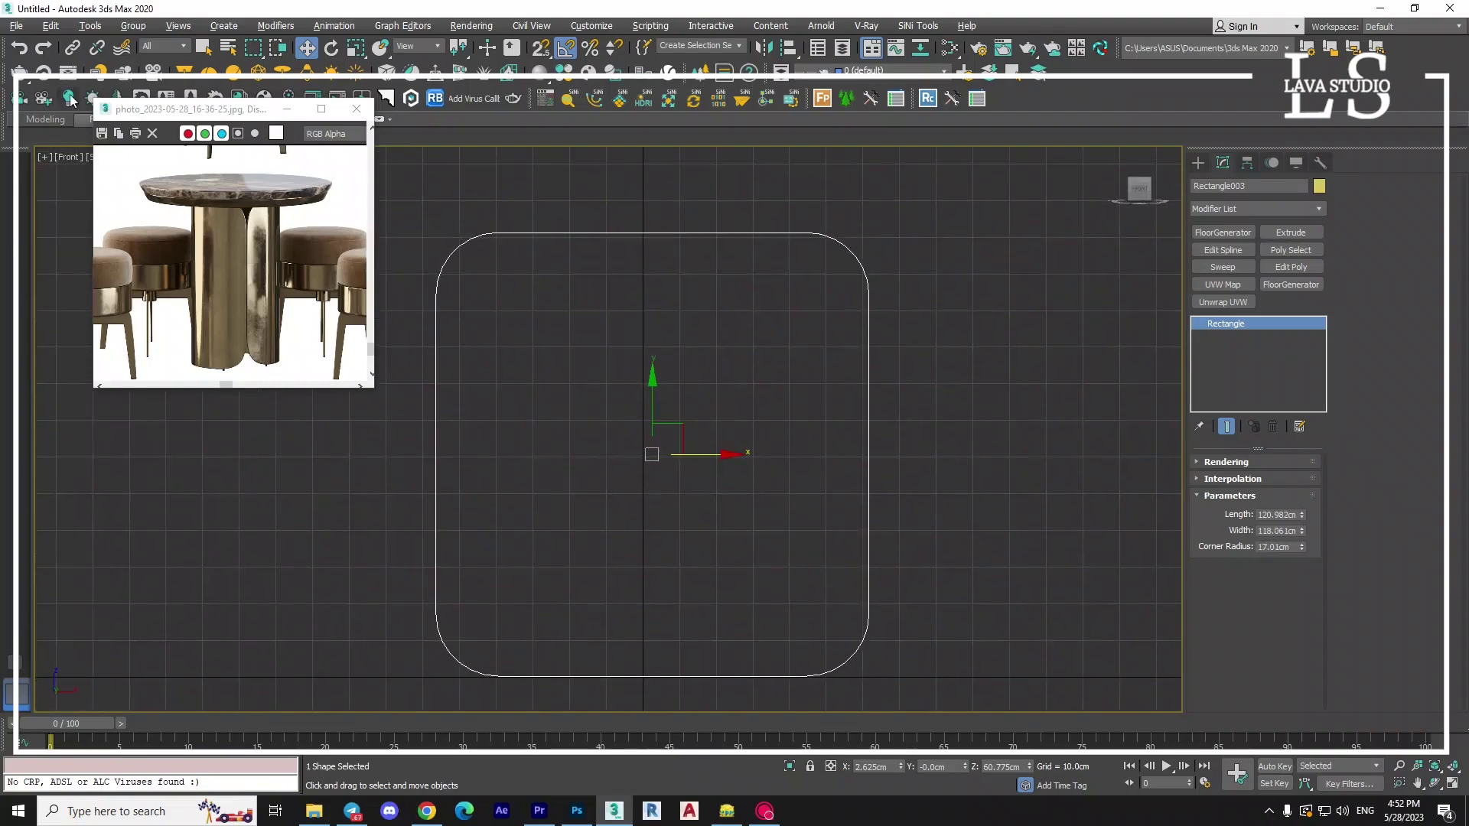
middle_drag(629, 493, 642, 484)
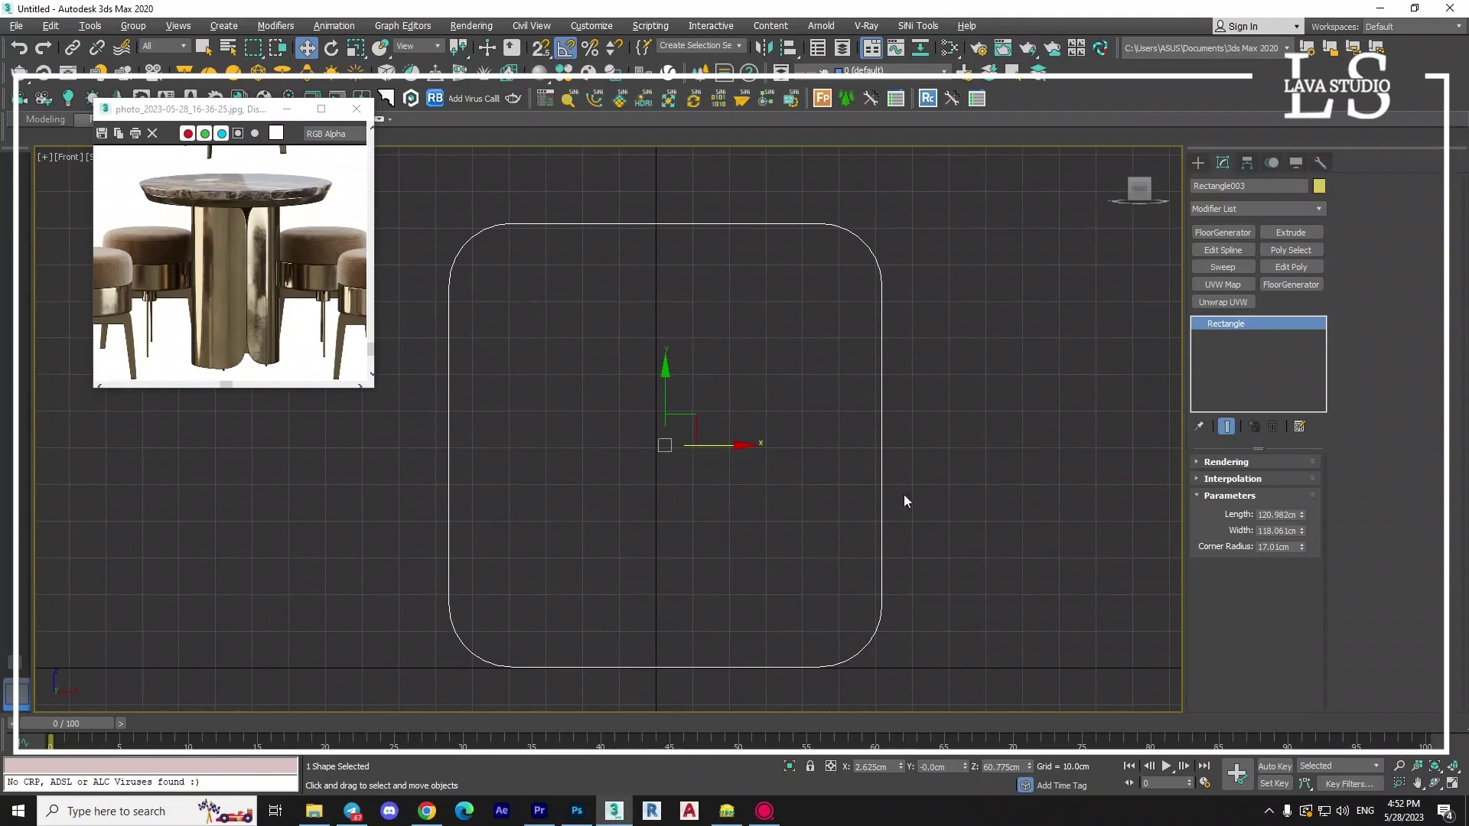
double_click(1276, 547)
text(20)
key(Return)
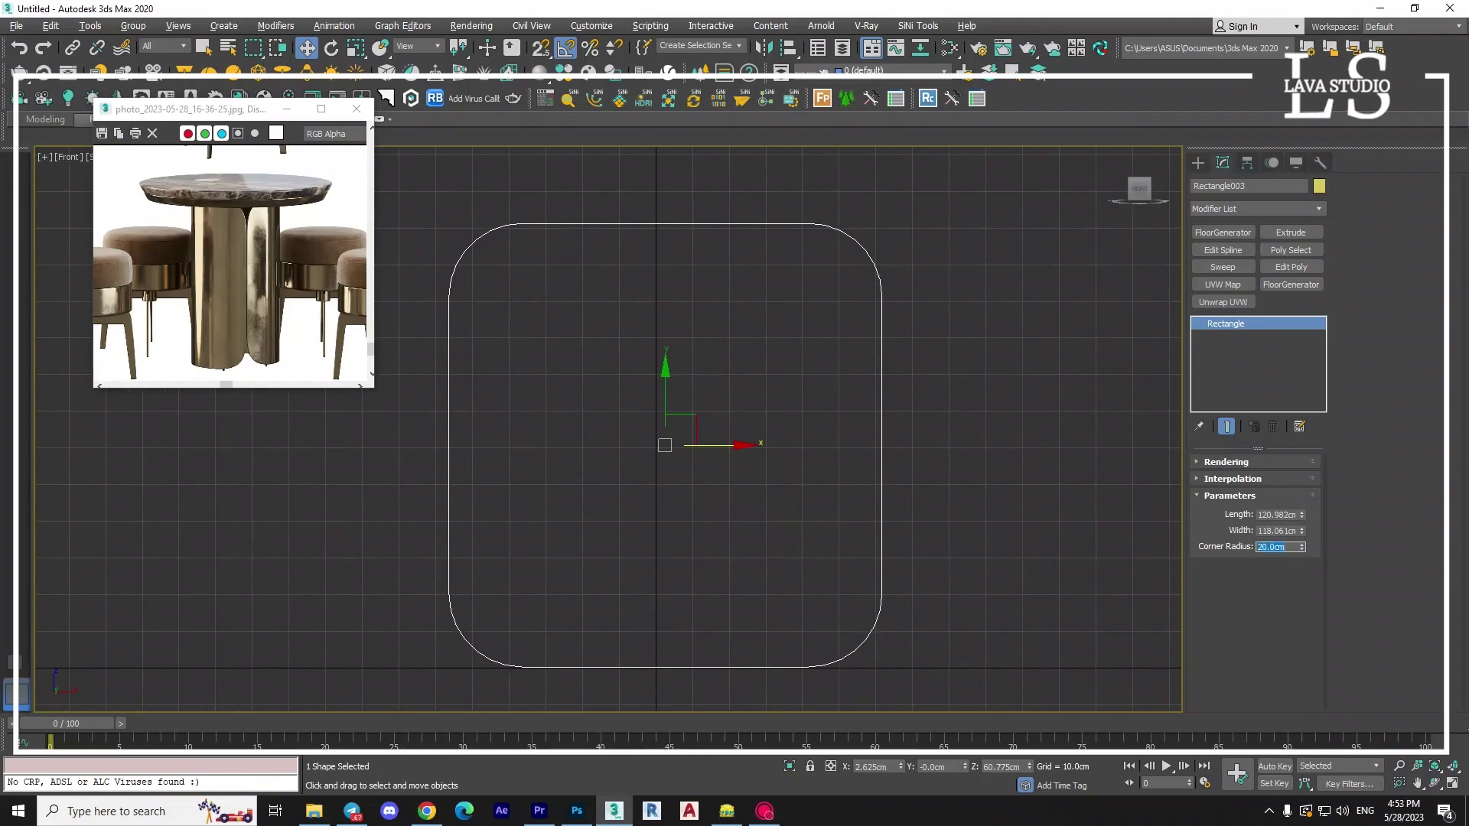
key(p)
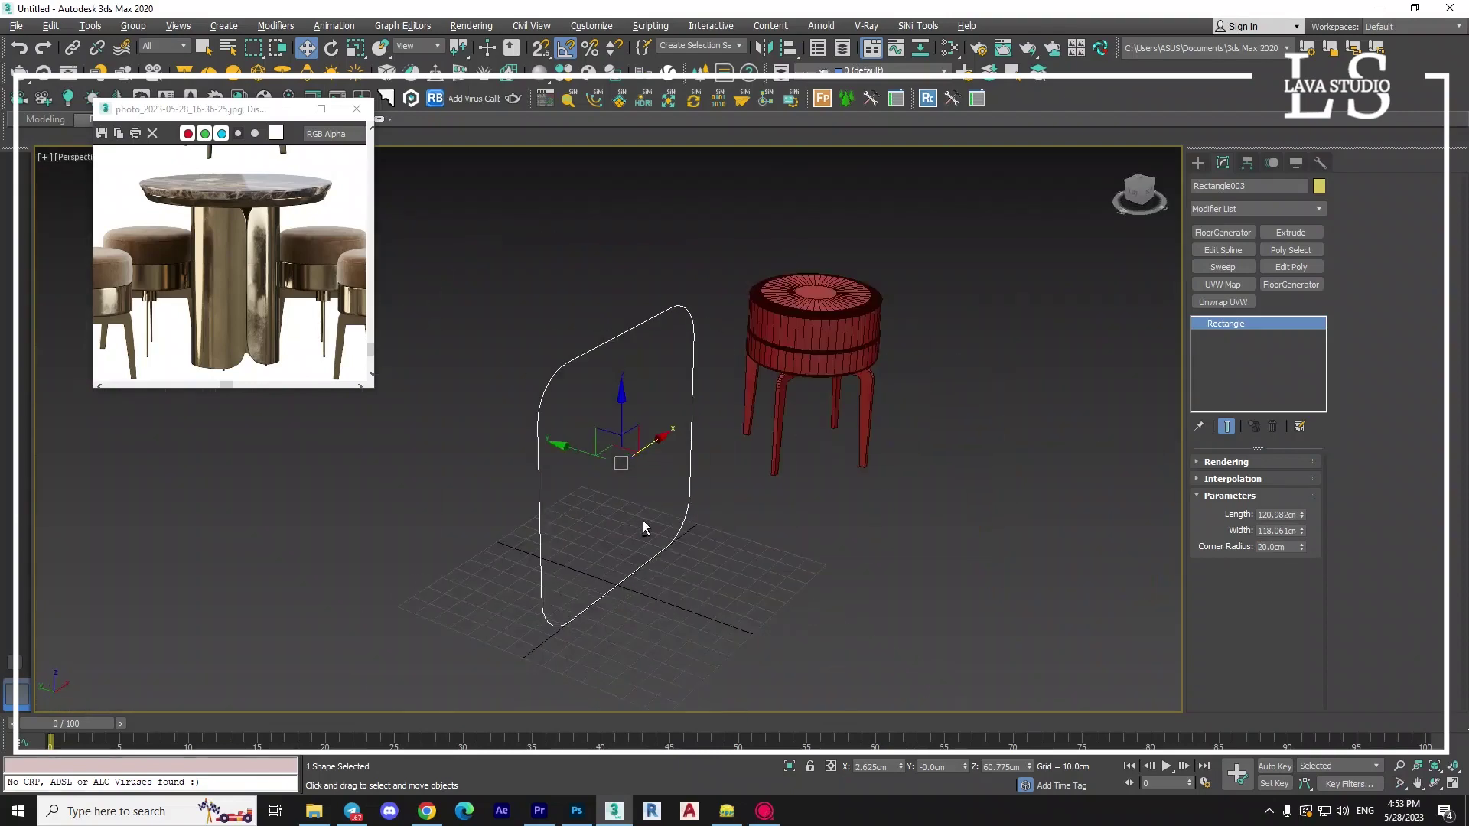
mouse_move(642, 520)
alt+middle_down()
mouse_move(613, 477)
mouse_move(599, 489)
alt+middle_up()
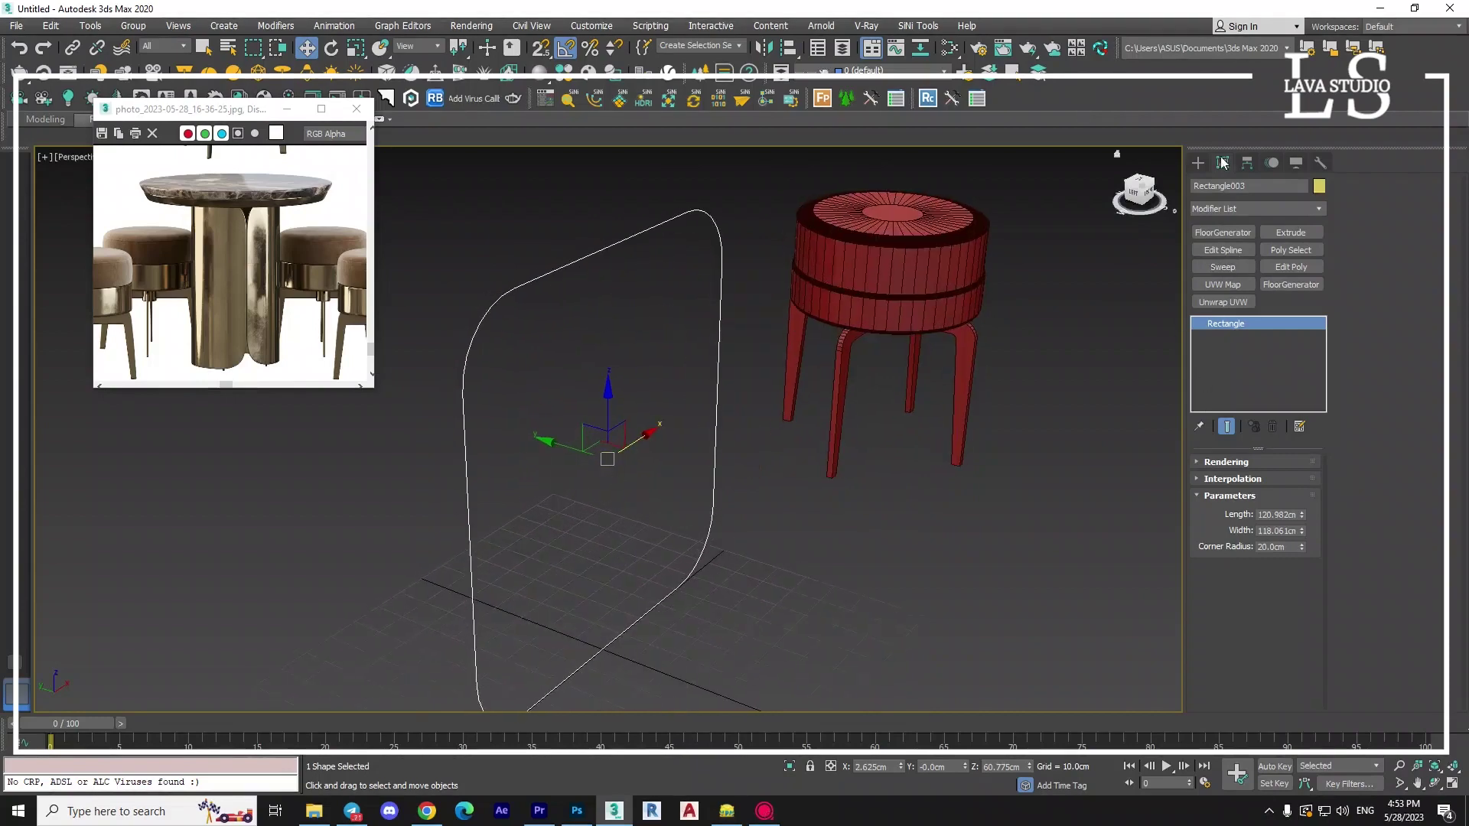
Convert Rectangle003 to an editable poly and select its face.
right_click(746, 299)
mouse_move(651, 489)
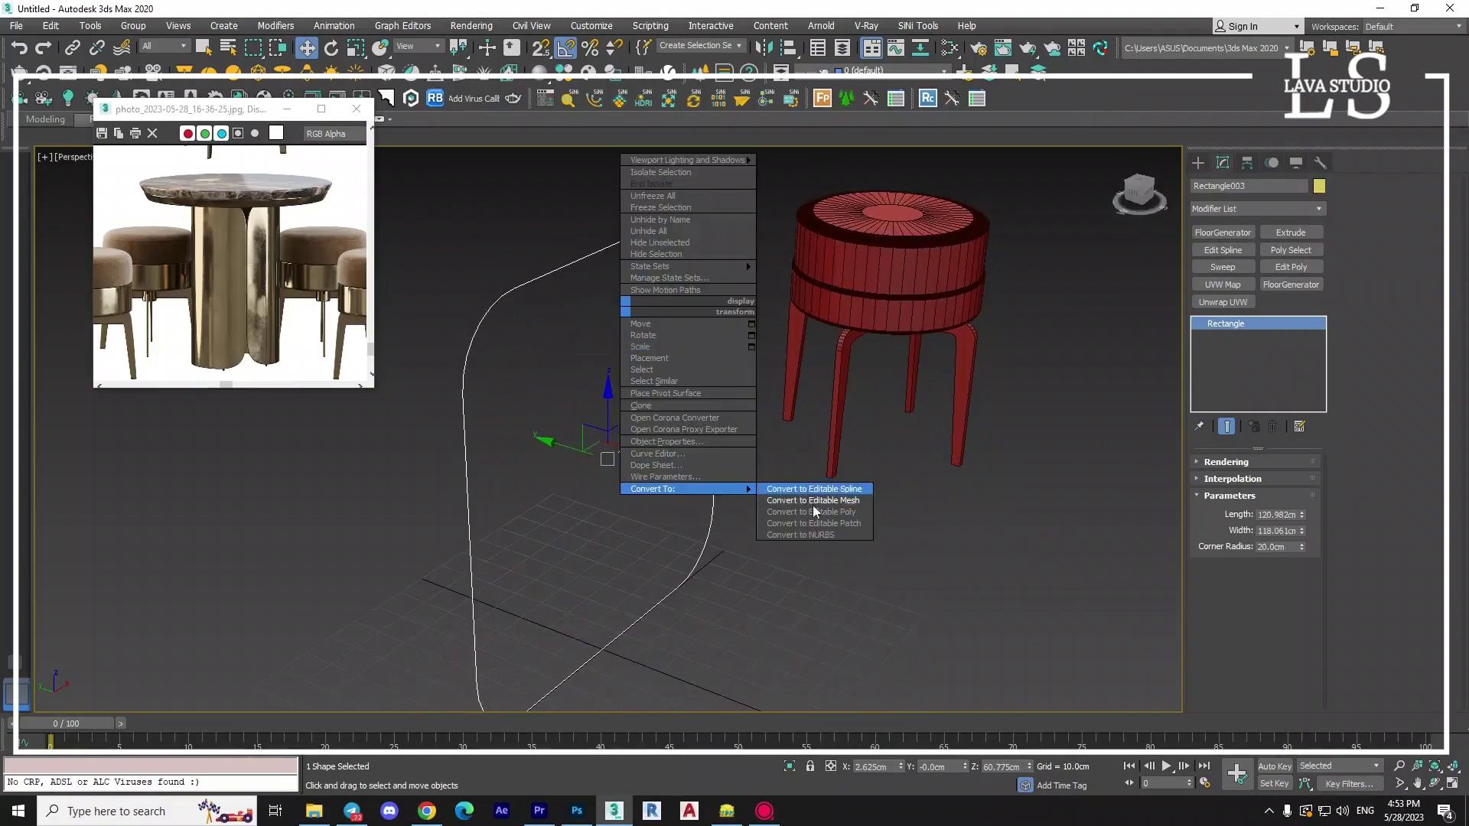
click(809, 506)
alt+middle_drag(629, 517, 650, 511)
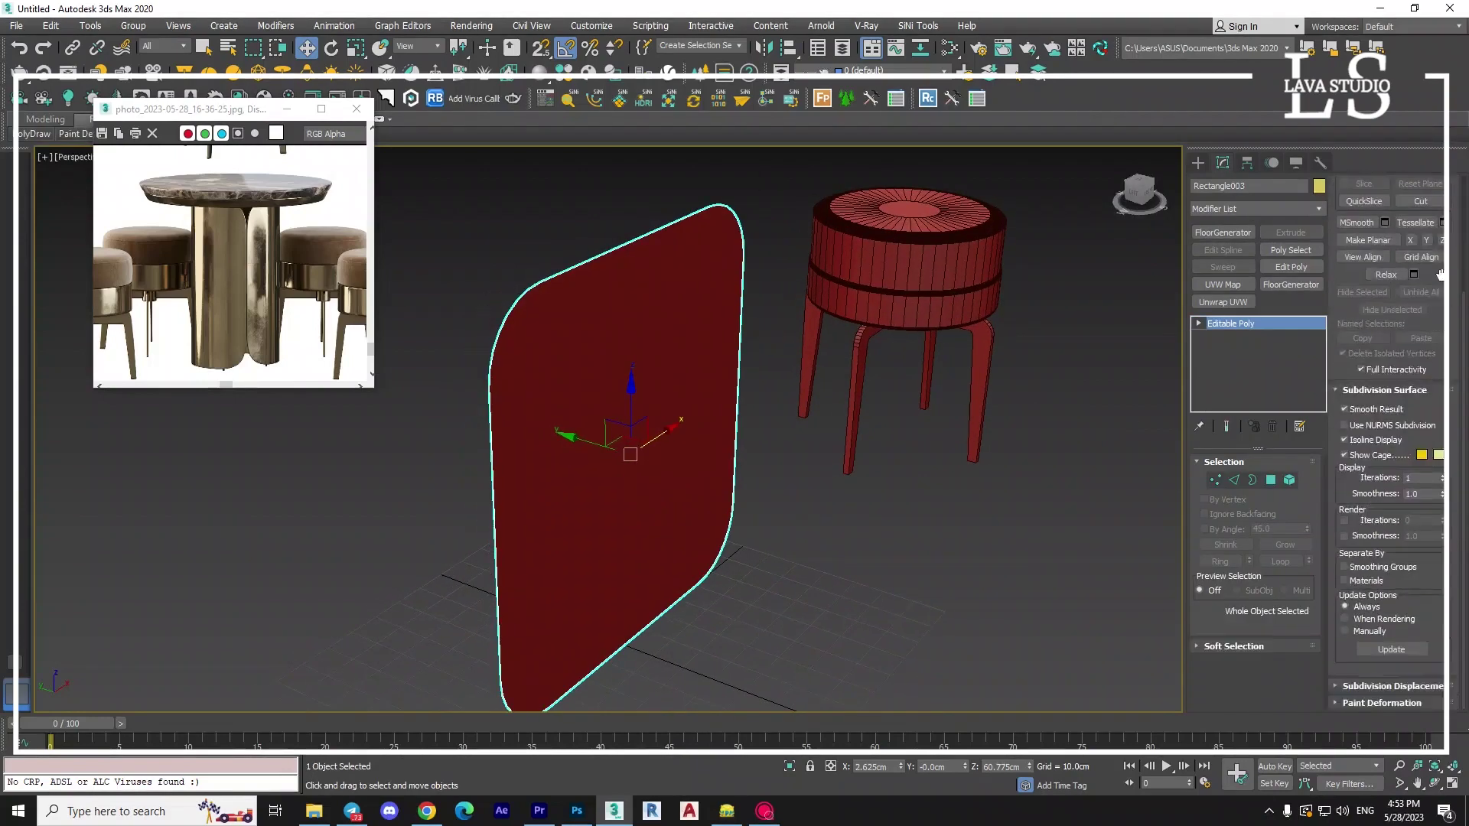
click(1272, 482)
click(622, 447)
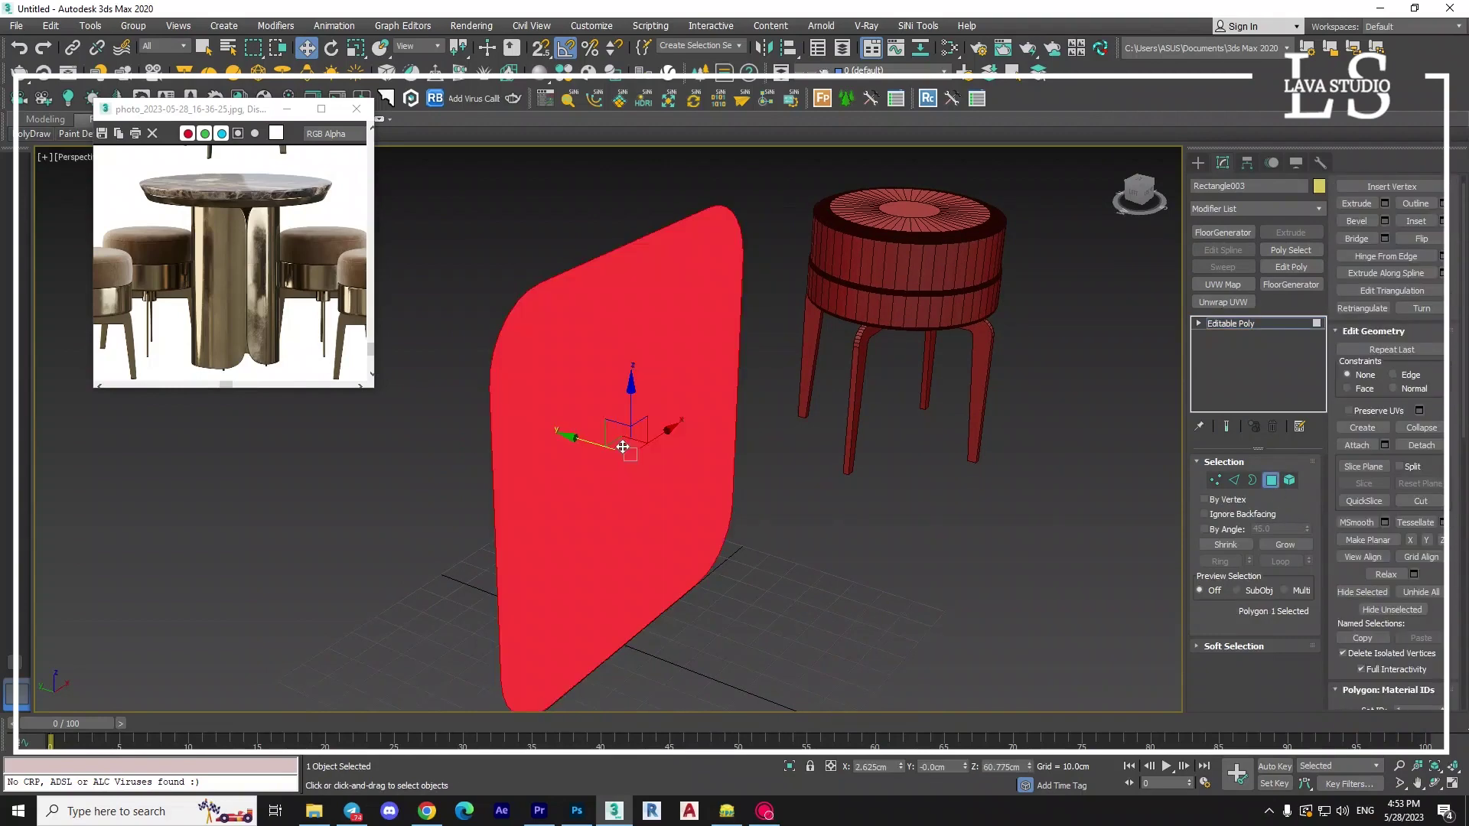
Extrude the face about 3.87 cm into a thin rounded-corner slab.
mouse_move(617, 416)
mouse_down()
mouse_move(656, 360)
mouse_move(655, 387)
mouse_up()
click(1356, 203)
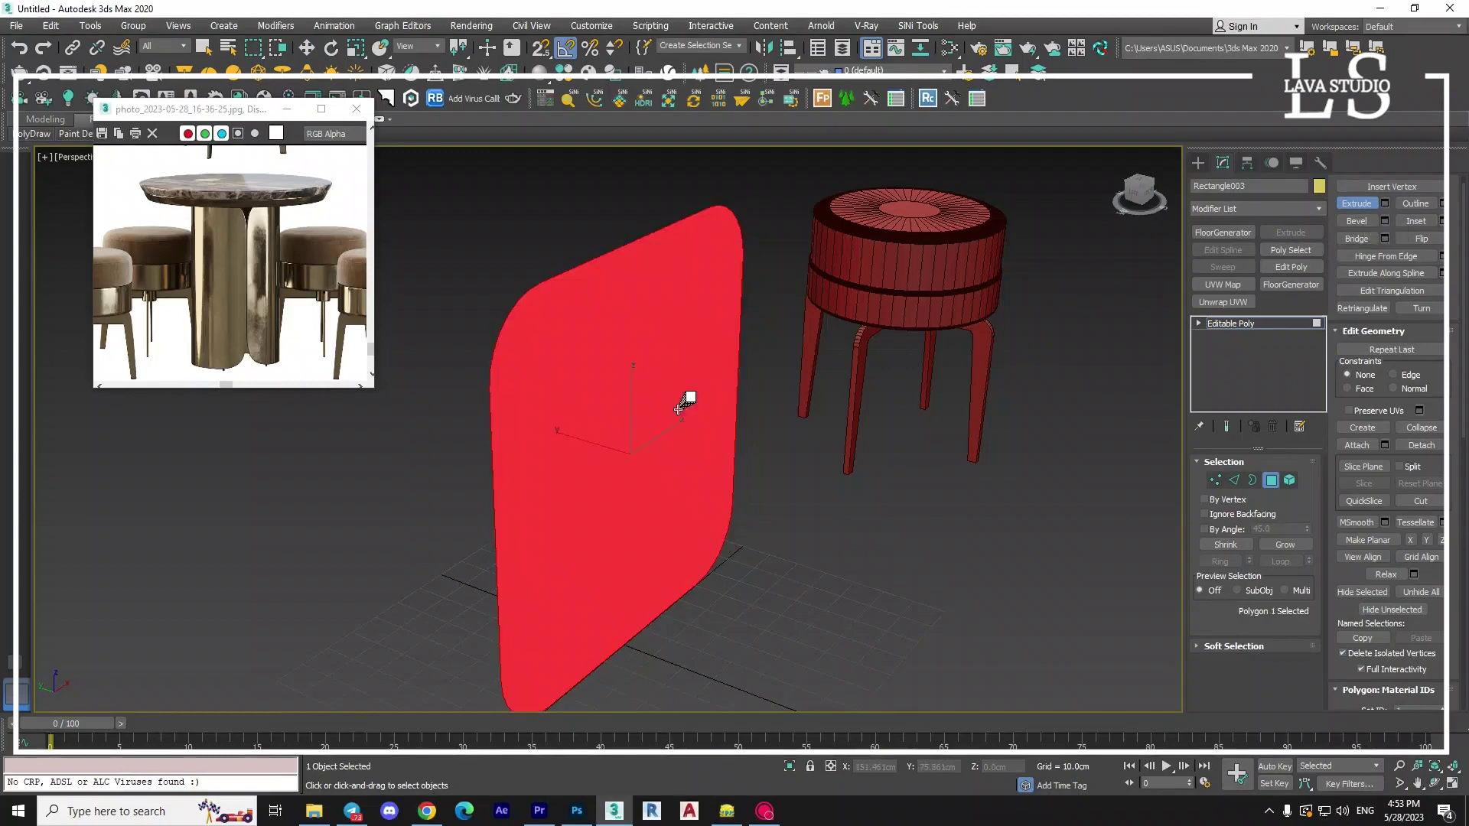
click(1385, 202)
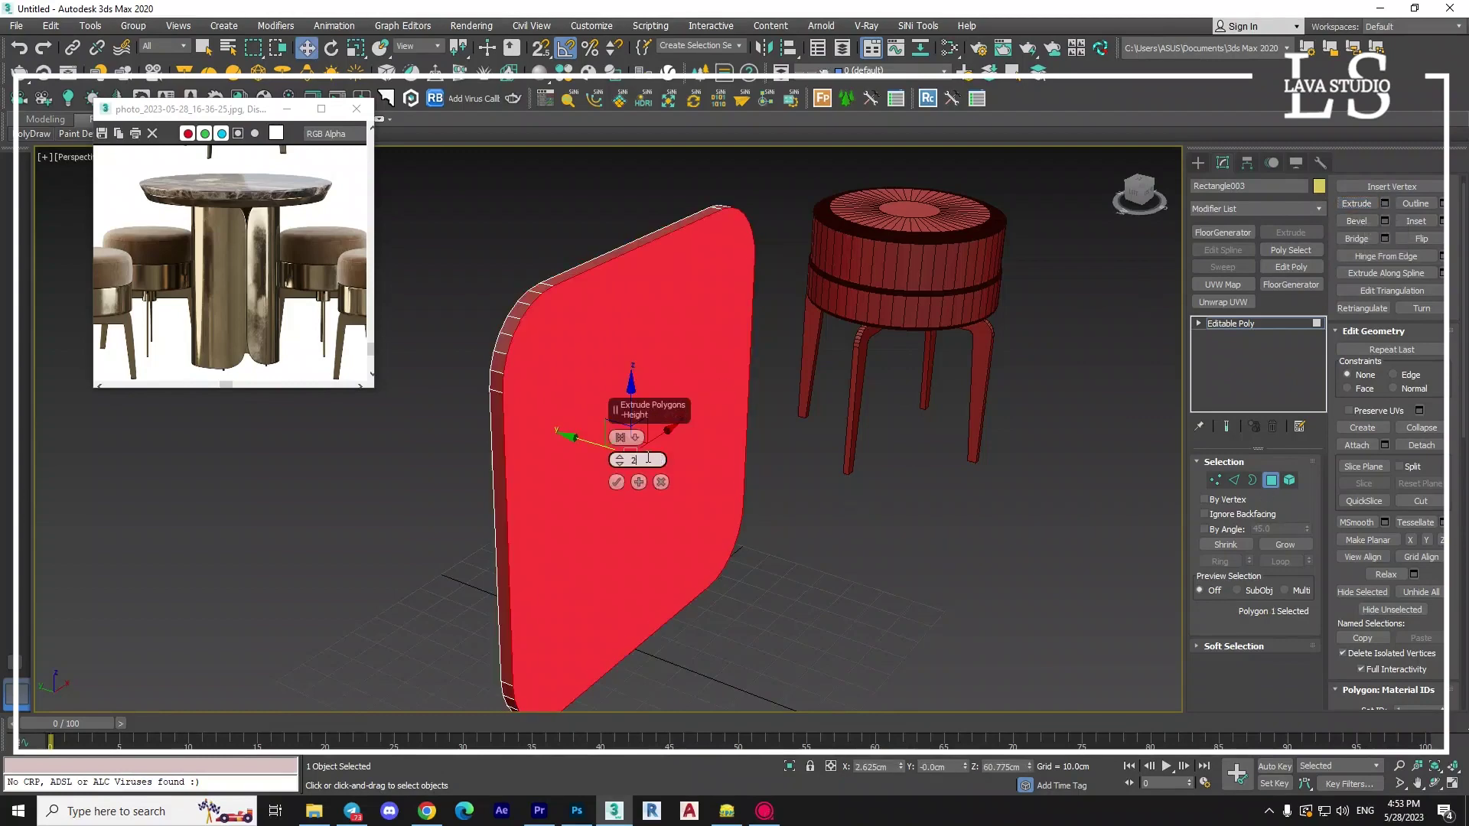
key(Return)
click(617, 482)
alt+middle_drag(613, 486, 841, 490)
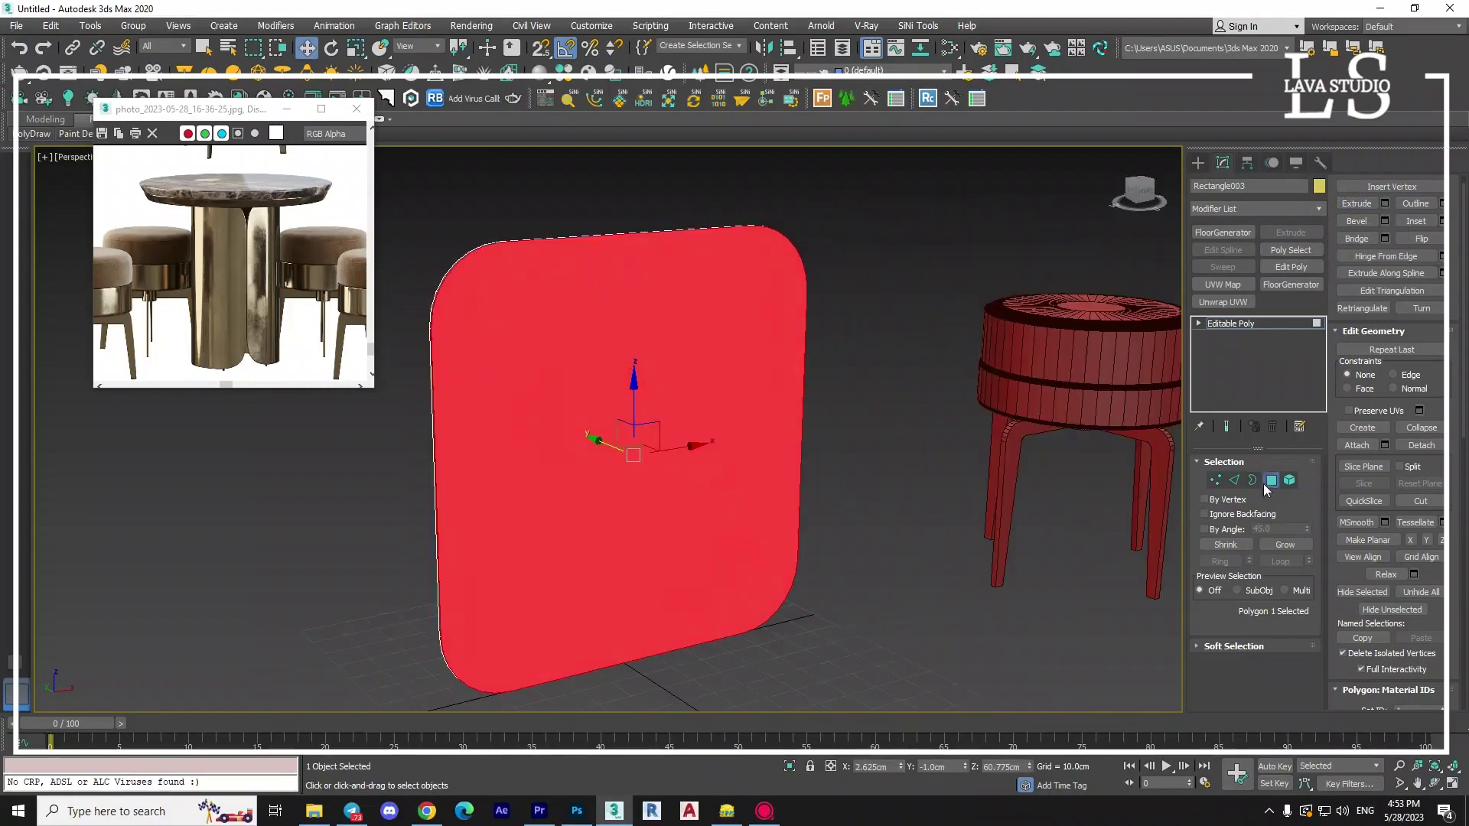
key(2)
click(677, 278)
scroll(638, 348, up, 5)
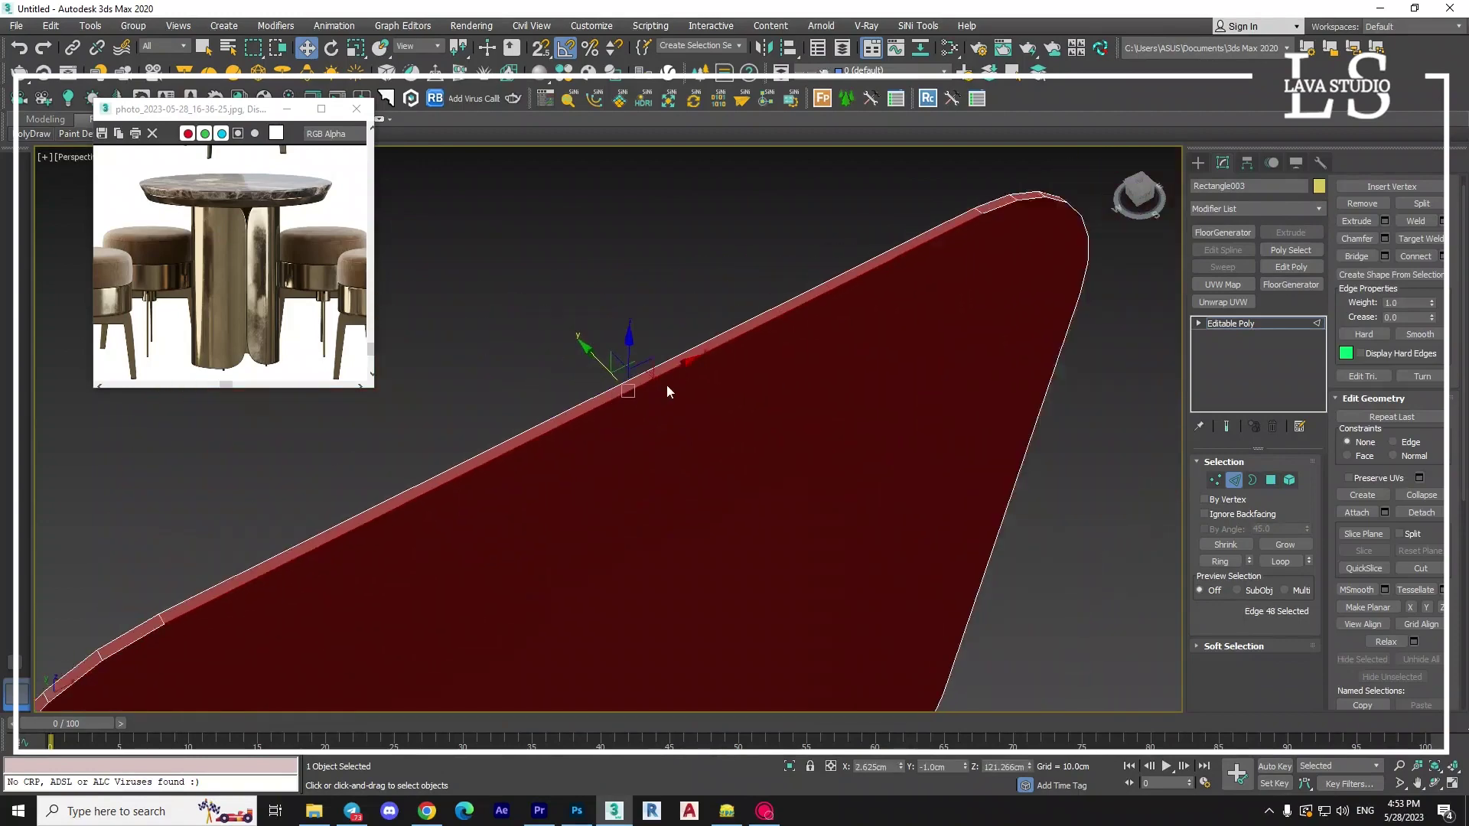
Connect about 20 edge segments vertically and horizontally to grid the slab densely.
scroll(668, 392, down, 5)
scroll(625, 335, down, 2)
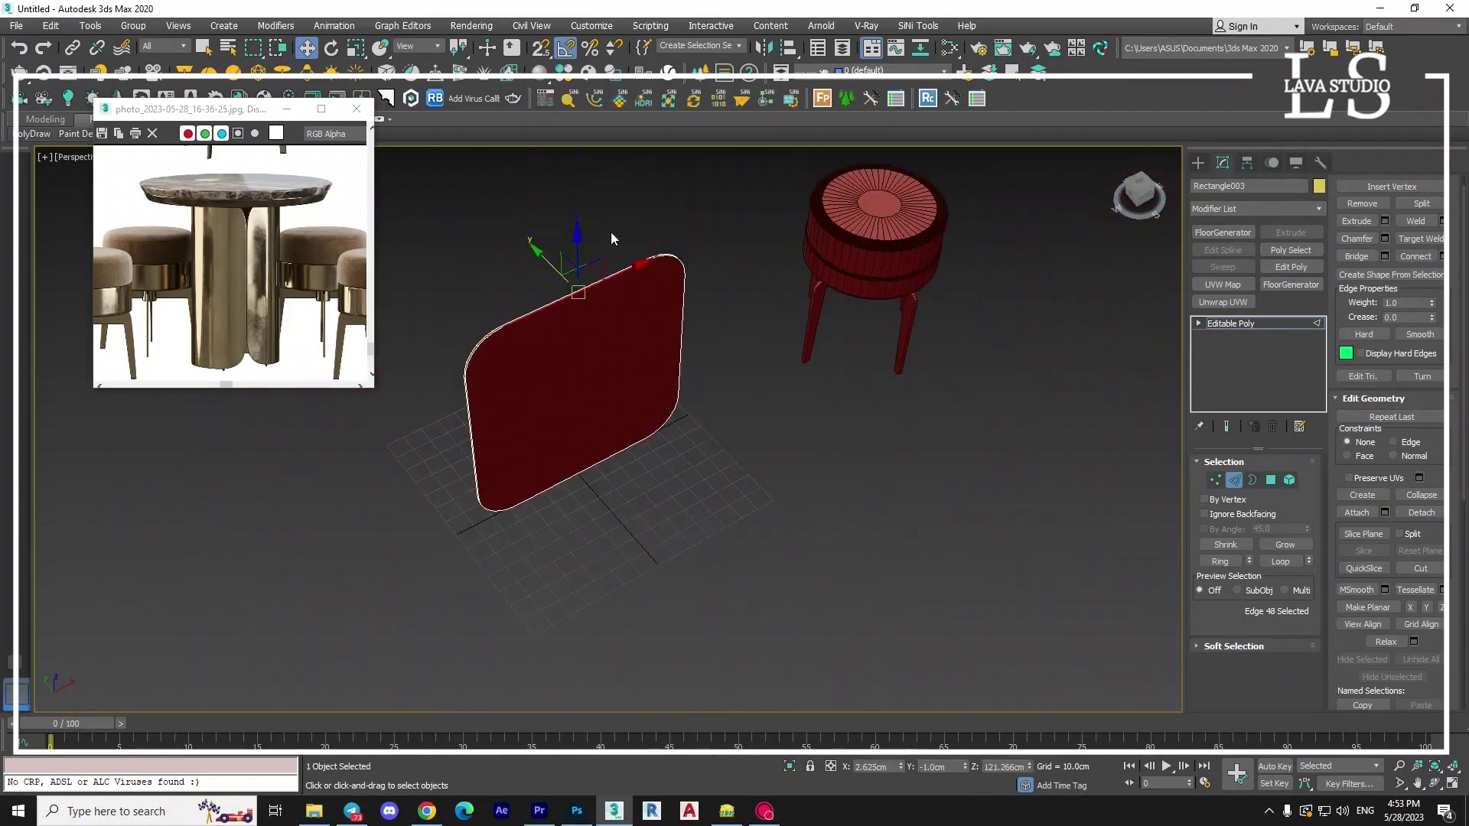
click(1440, 258)
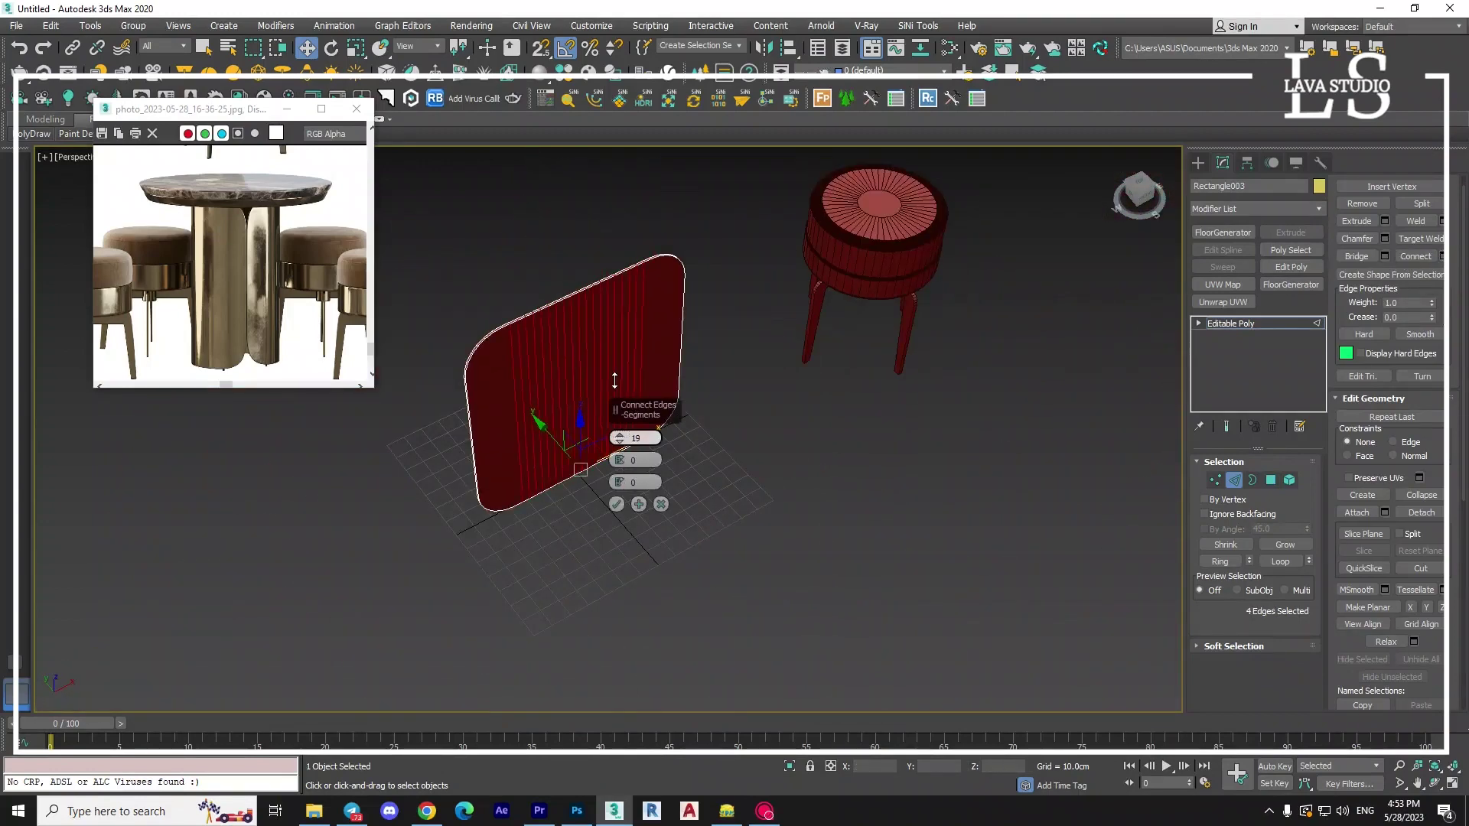
mouse_move(614, 377)
alt+middle_down()
mouse_move(655, 462)
mouse_move(631, 475)
mouse_move(719, 387)
mouse_move(501, 457)
alt+middle_up()
click(1439, 258)
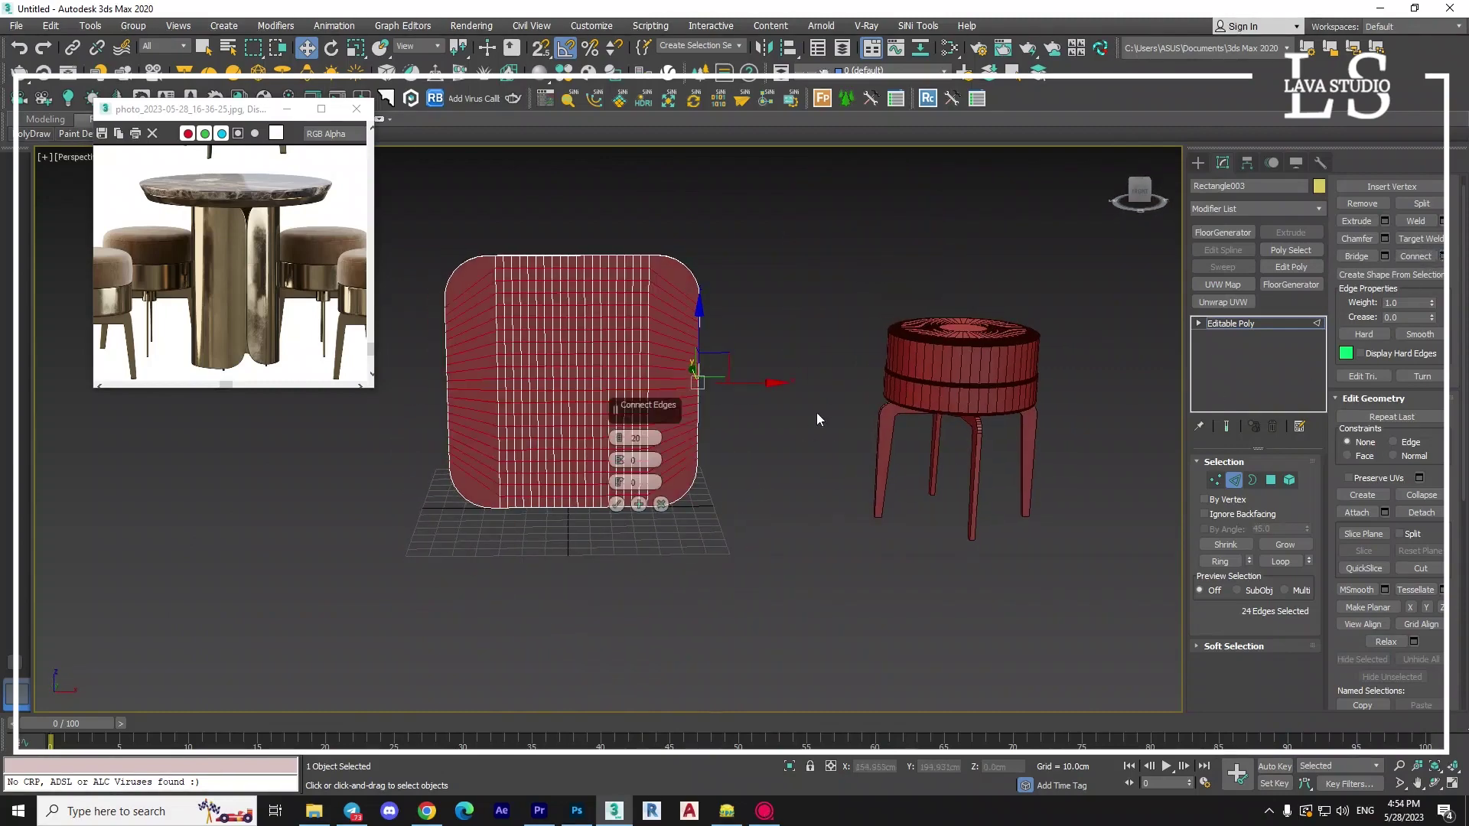
click(616, 503)
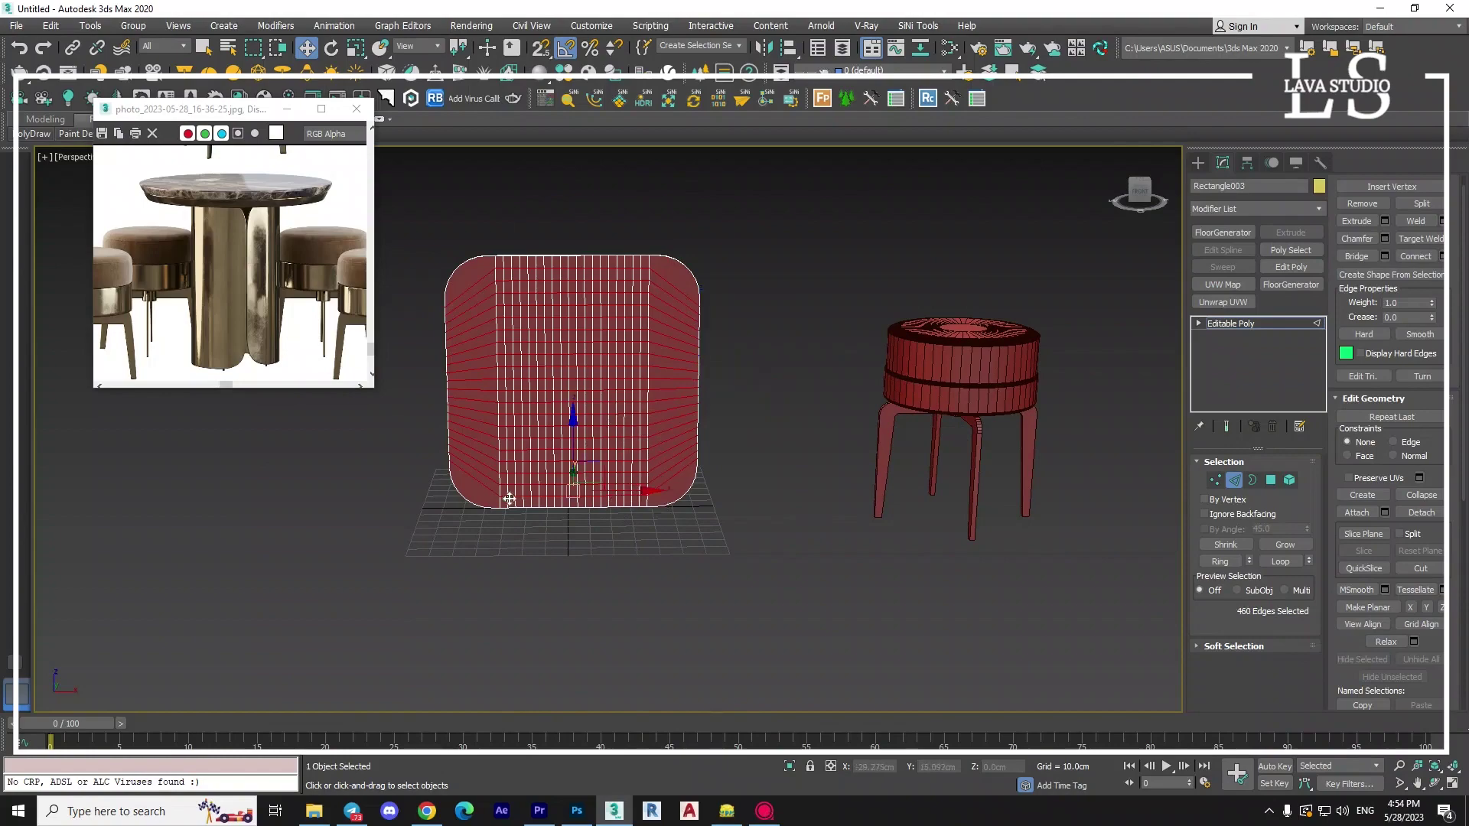
mouse_move(616, 505)
alt+middle_down()
mouse_move(688, 515)
mouse_move(1249, 327)
alt+middle_up()
alt+middle_drag(765, 459, 504, 367)
Add a Bend modifier to the panel with Angle 220 on the X axis.
click(503, 367)
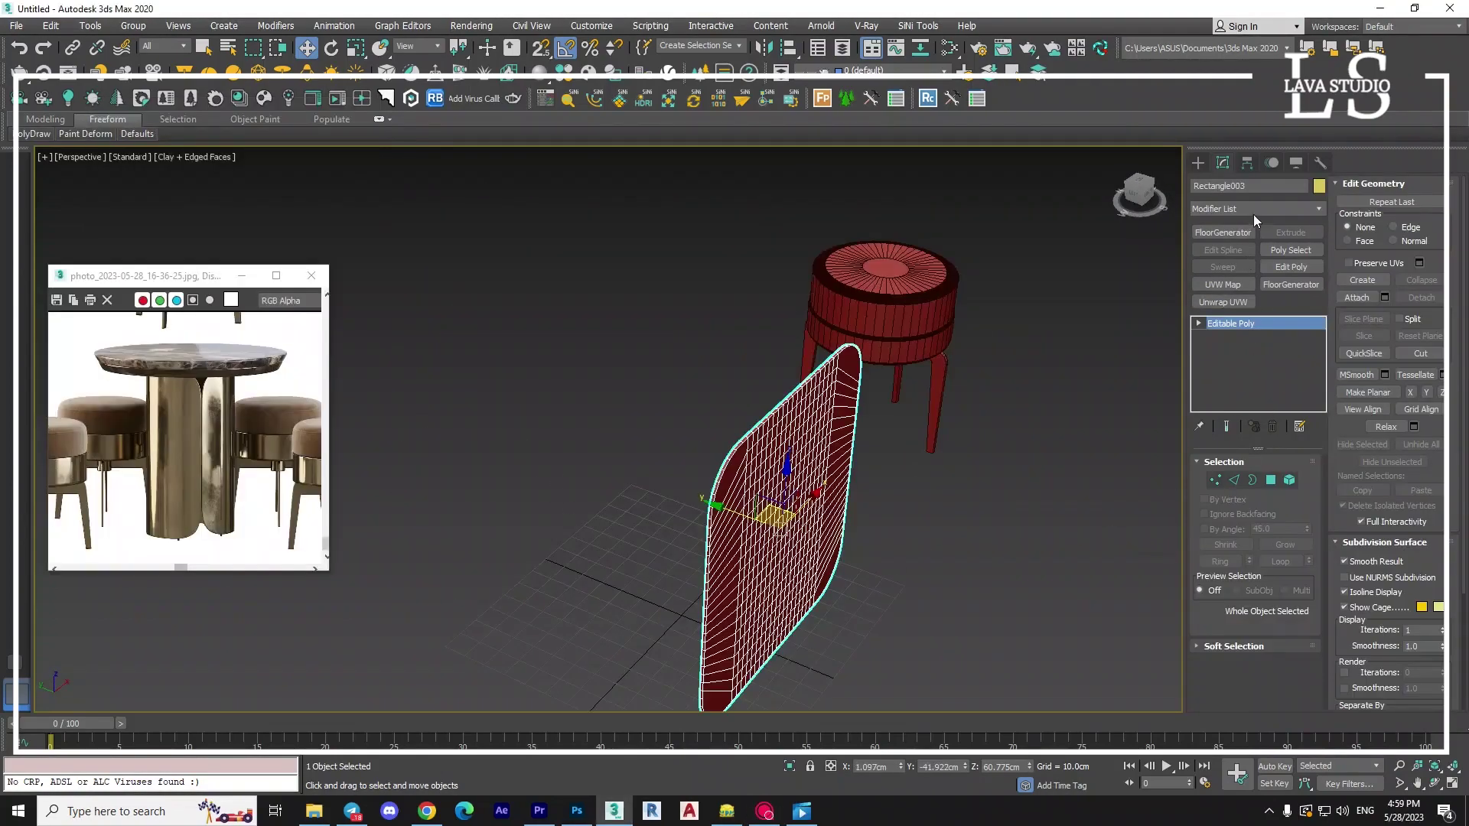
click(1253, 209)
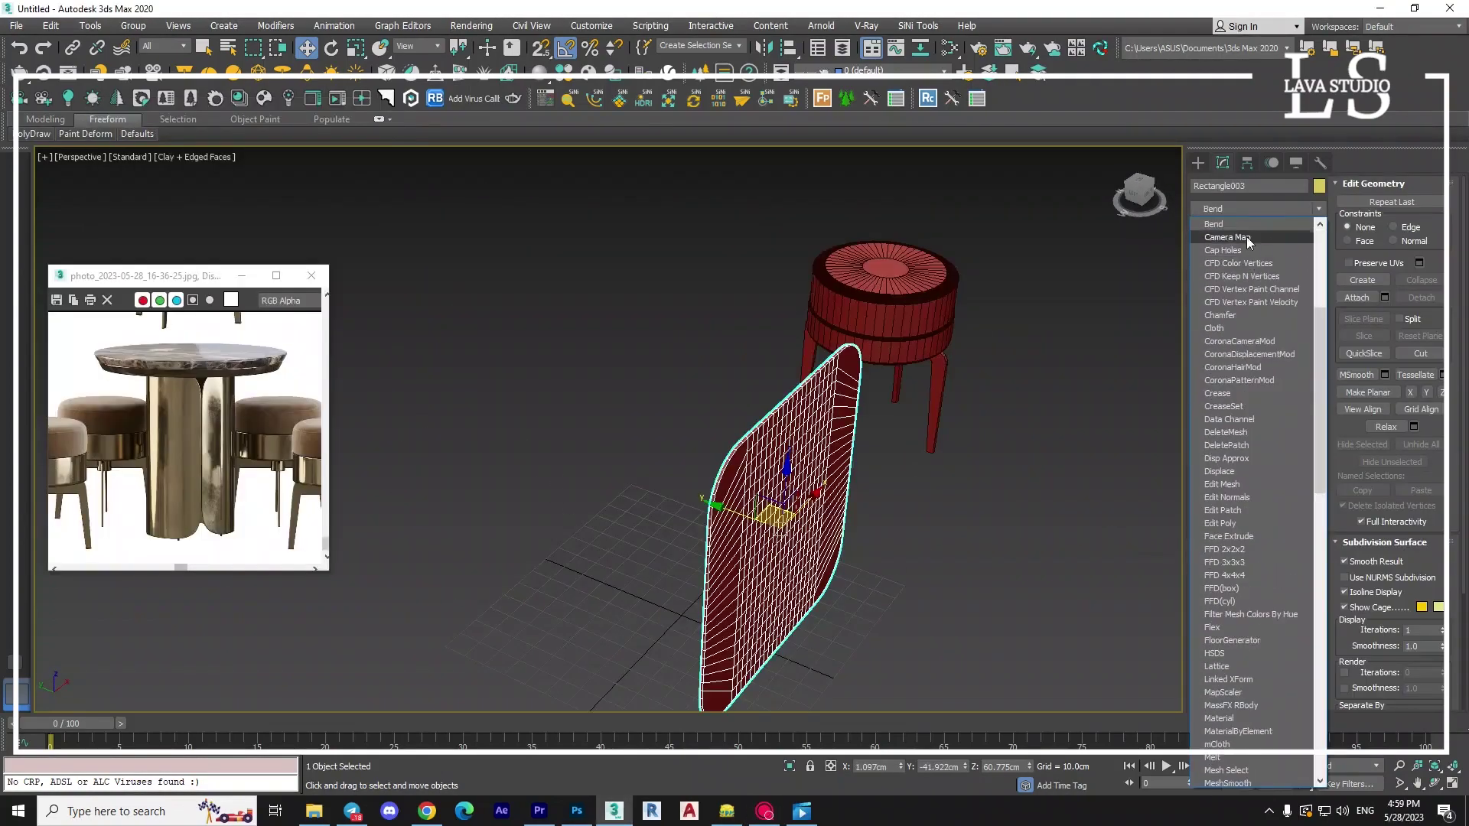
click(1256, 366)
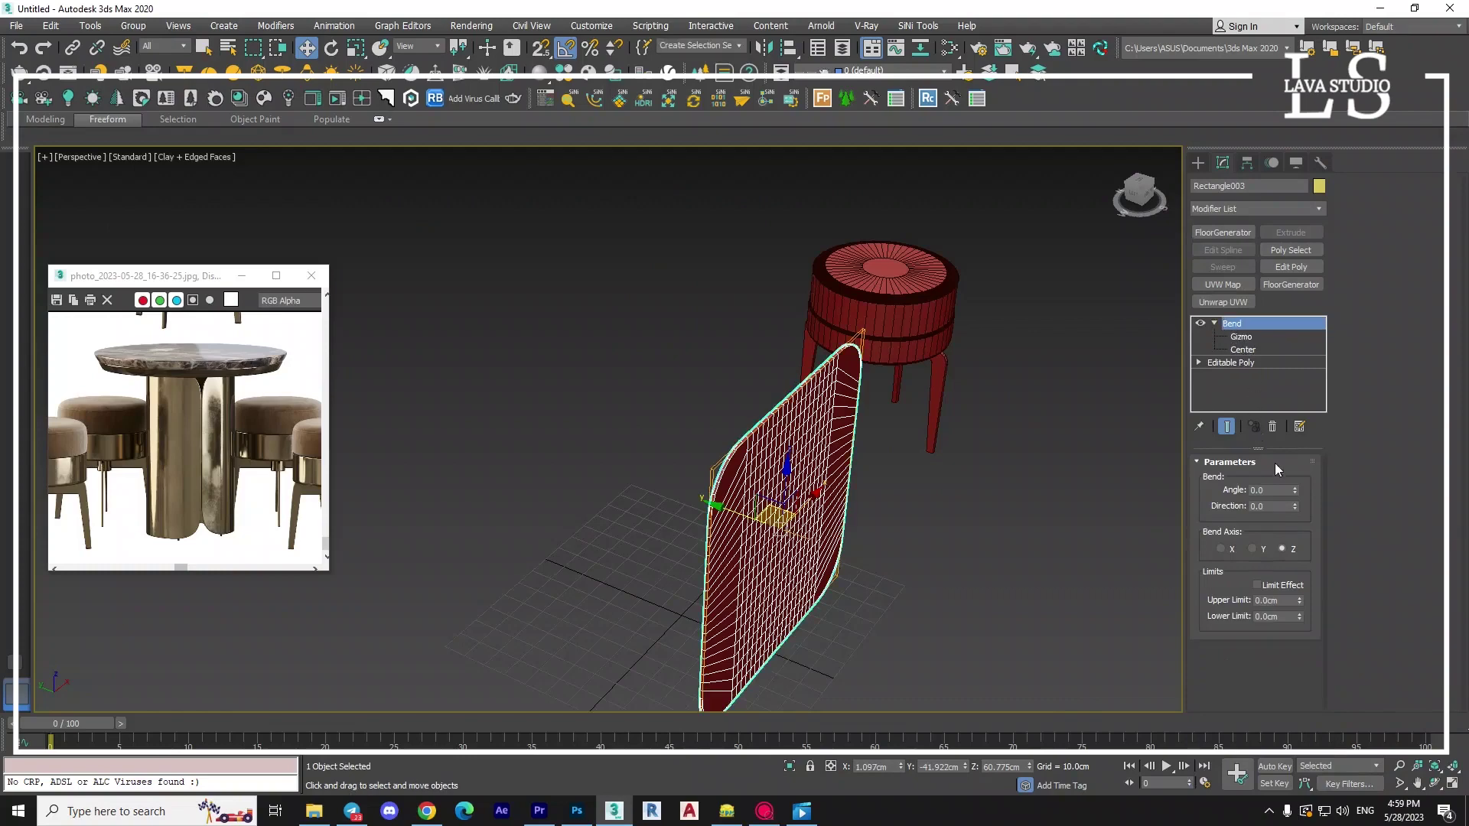
drag(1294, 490, 1278, 151)
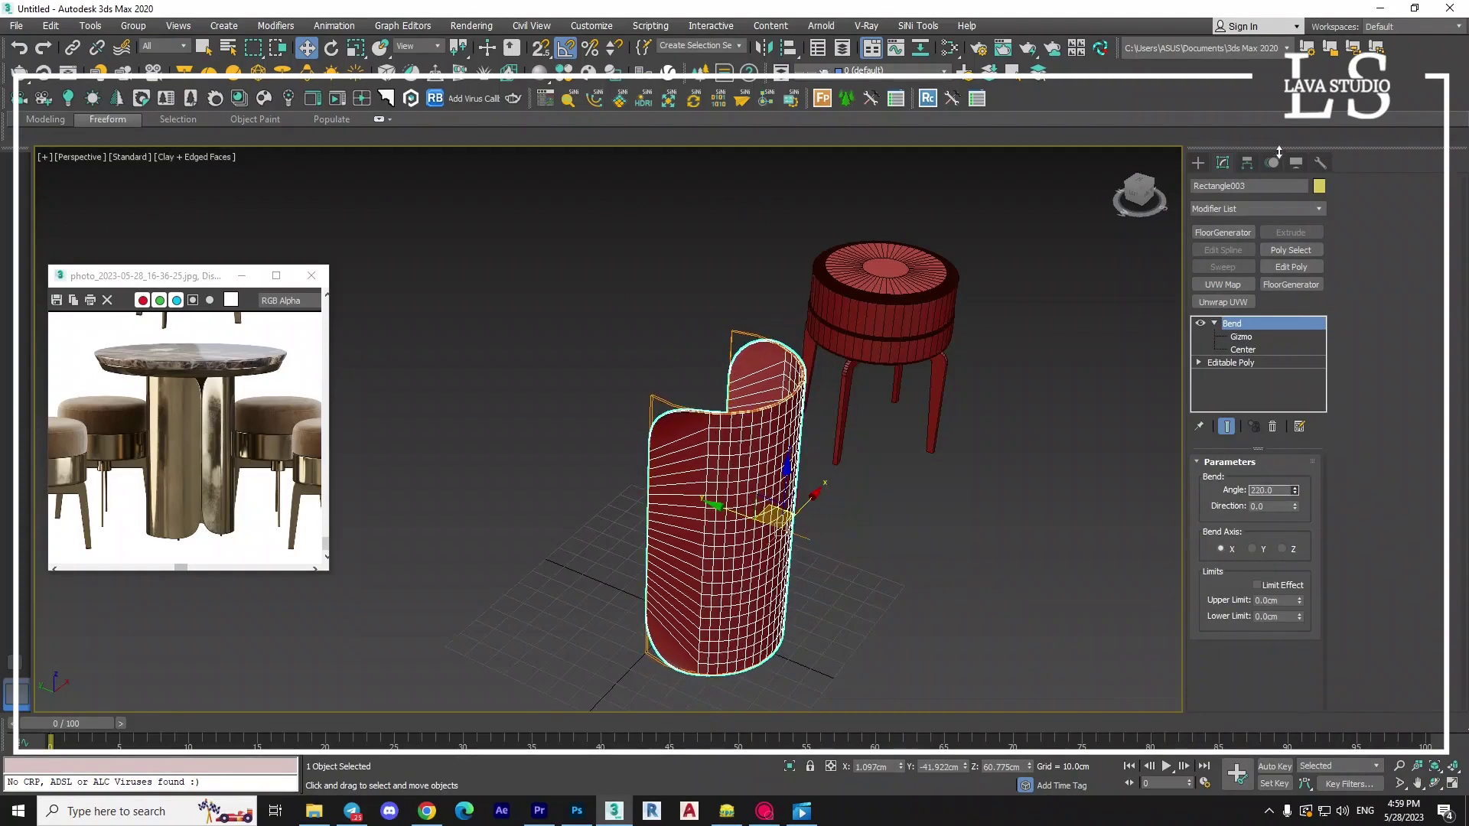
mouse_move(820, 508)
alt+middle_down()
mouse_move(859, 540)
mouse_move(941, 560)
alt+middle_up()
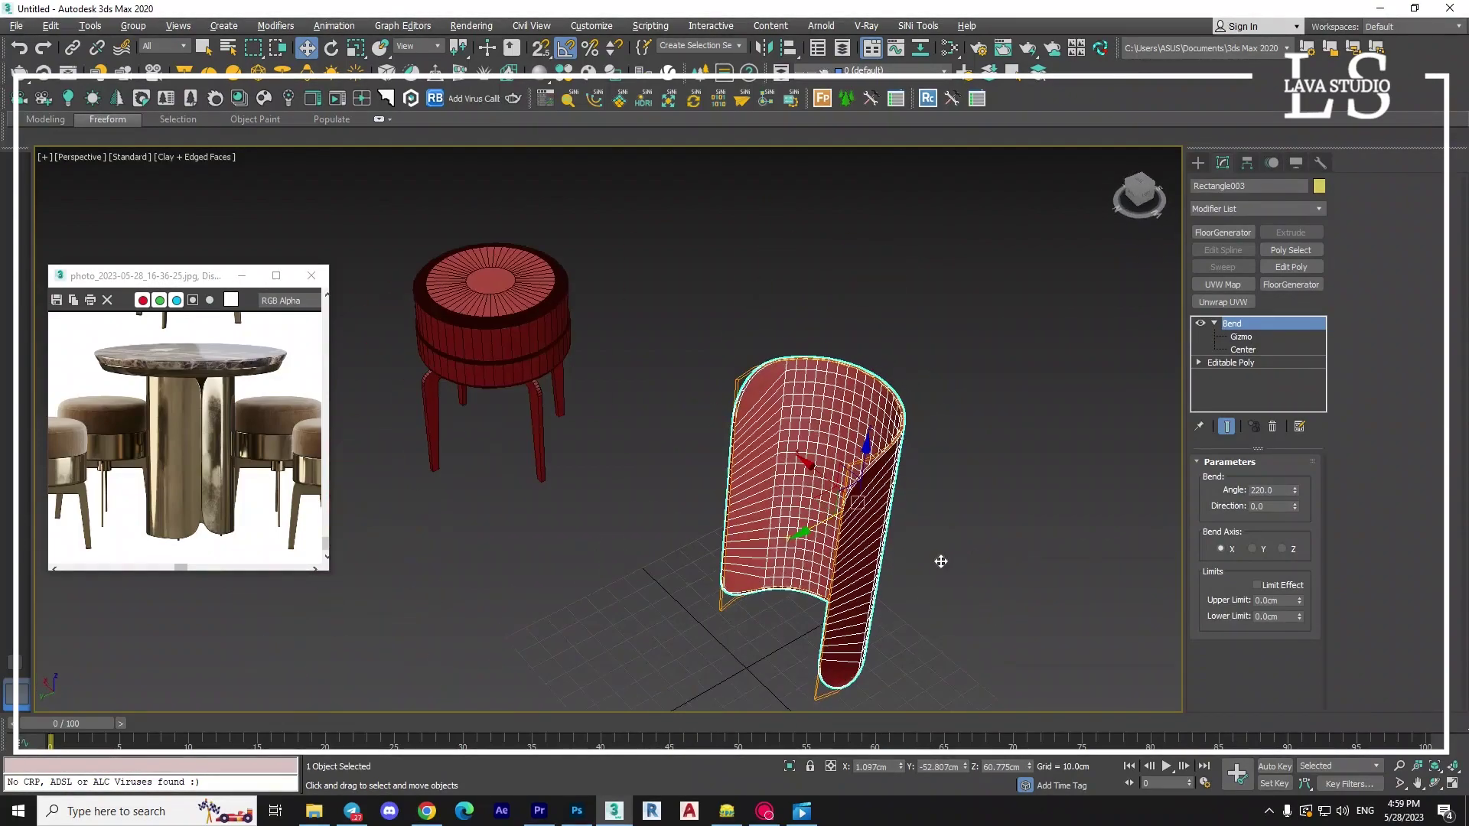
key(t)
scroll(754, 548, up, 2)
key(p)
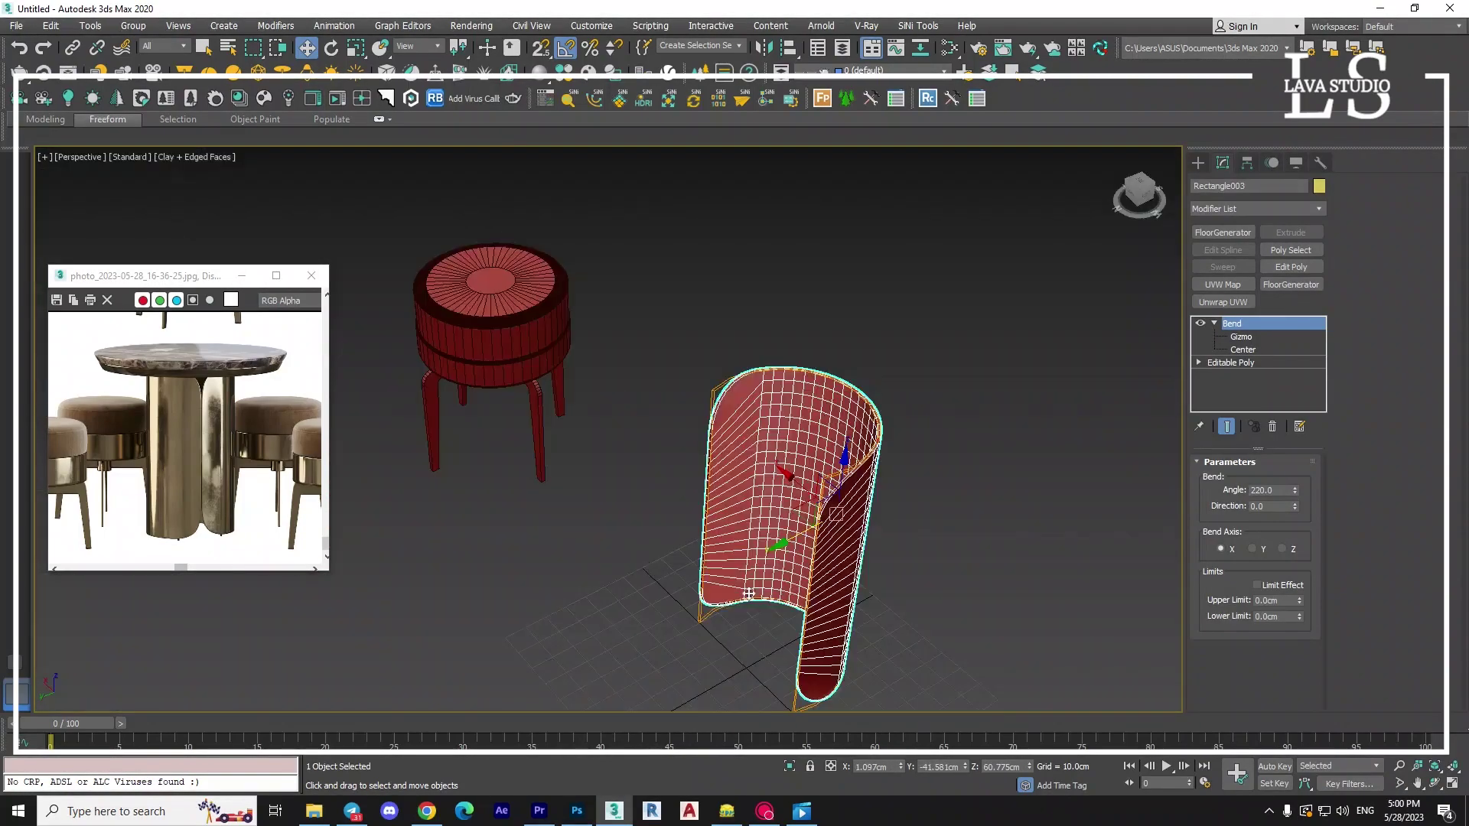
alt+middle_drag(644, 562, 735, 589)
Add a Symmetry modifier to the bent curved panel.
click(1251, 208)
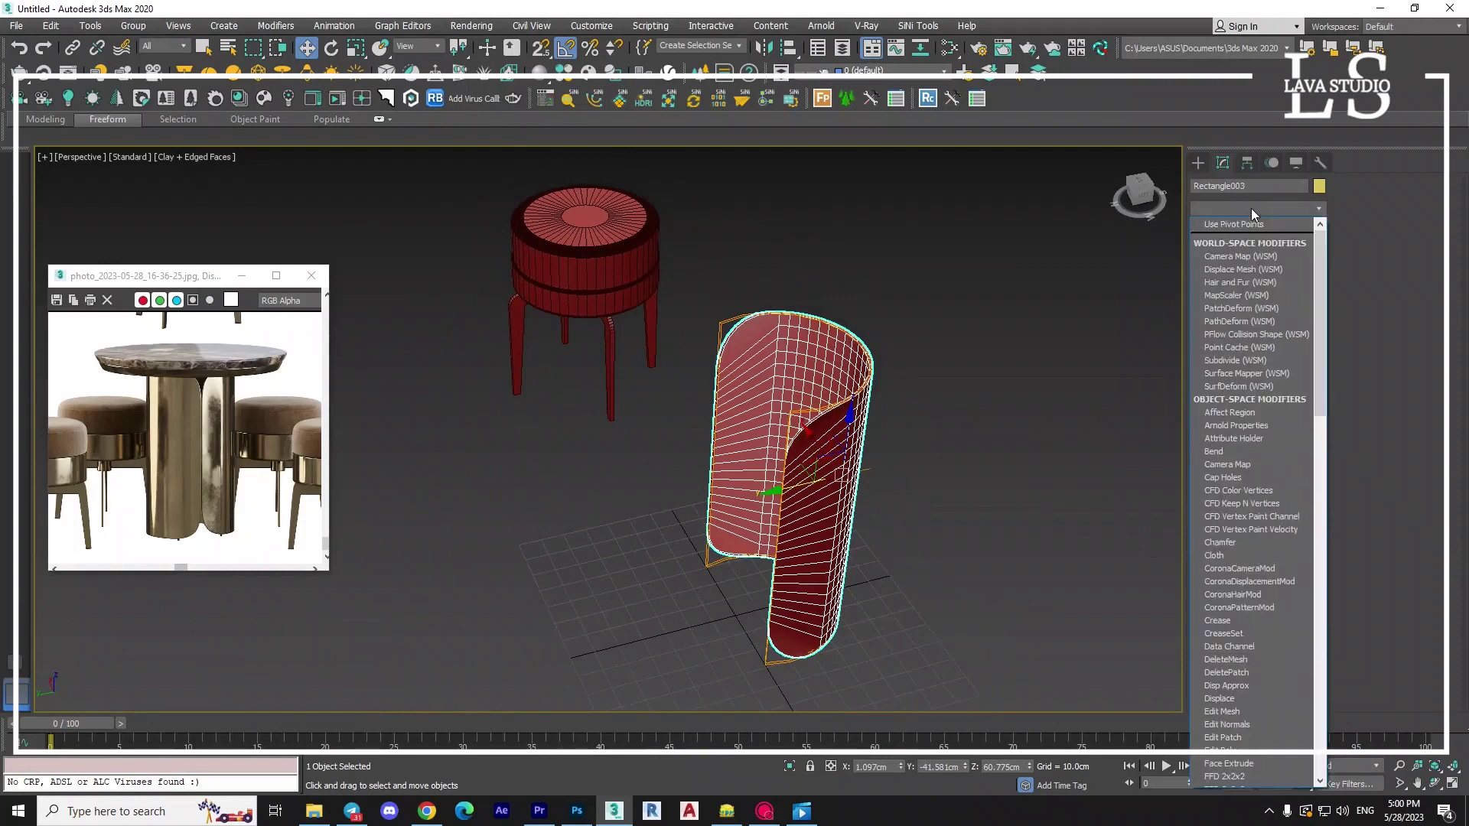
click(1295, 205)
click(1291, 209)
scroll(1292, 211, down, 1)
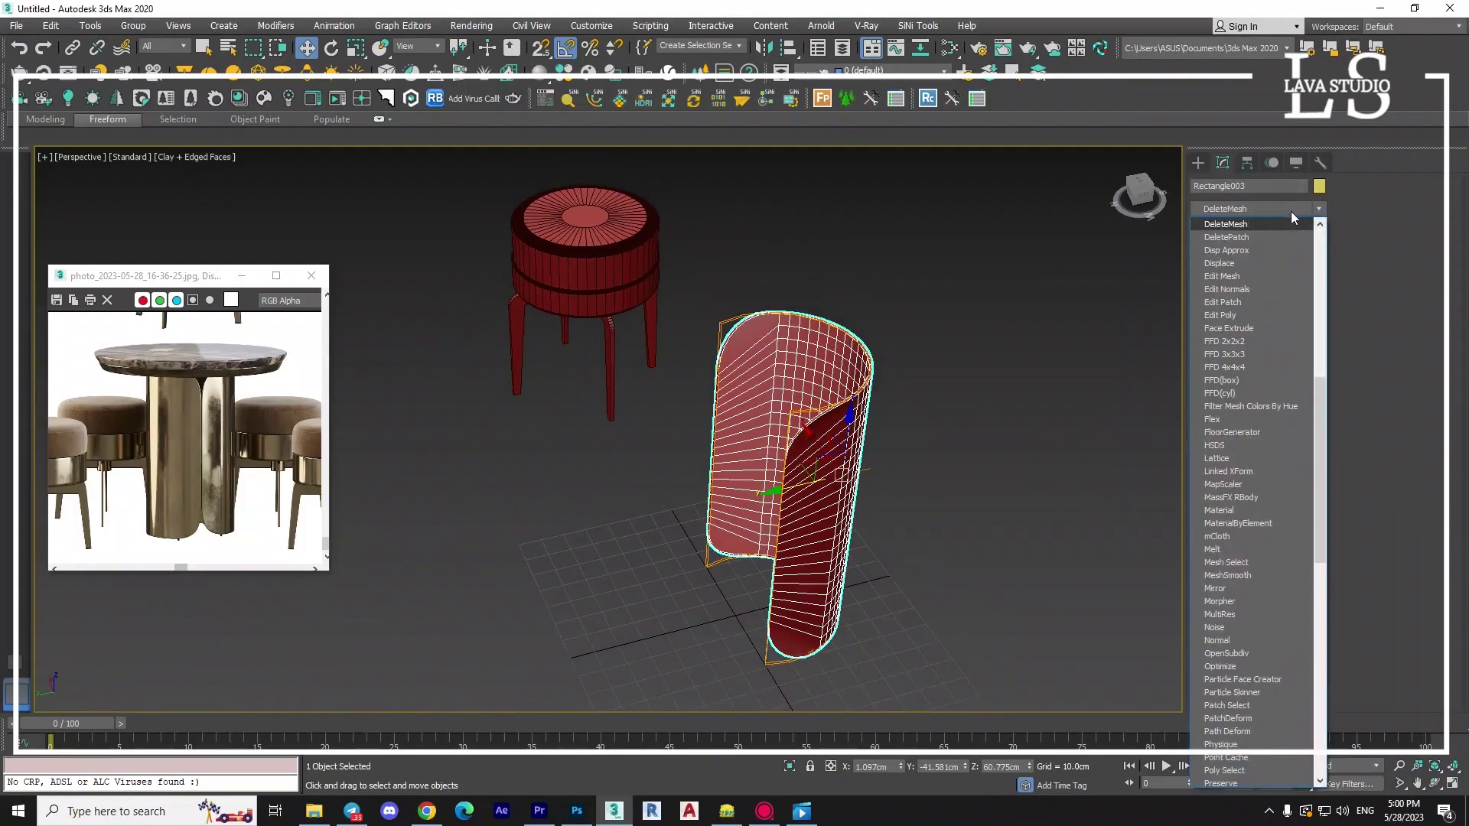
click(1288, 213)
scroll(1287, 214, down, 1)
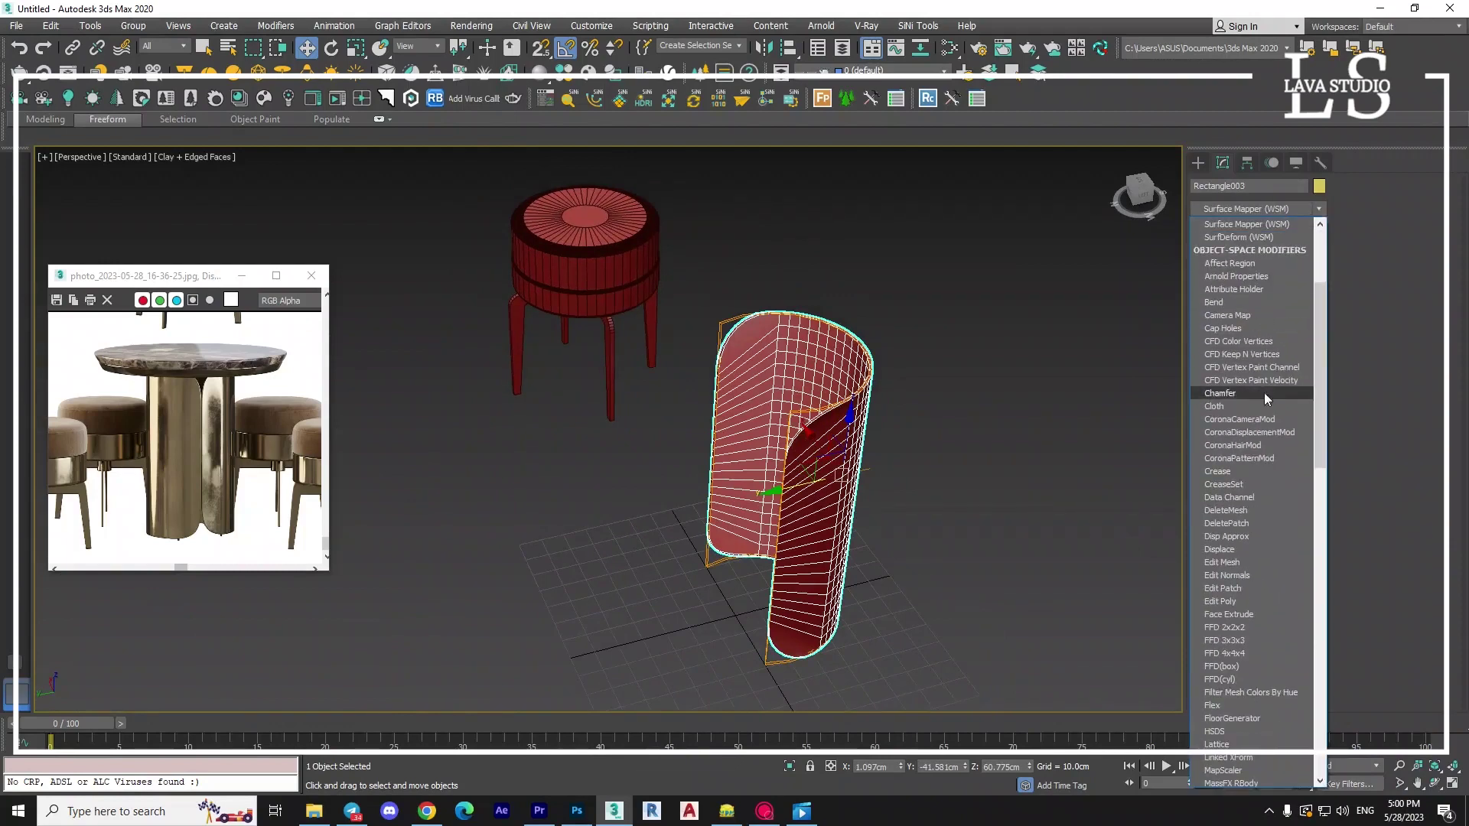
click(1255, 445)
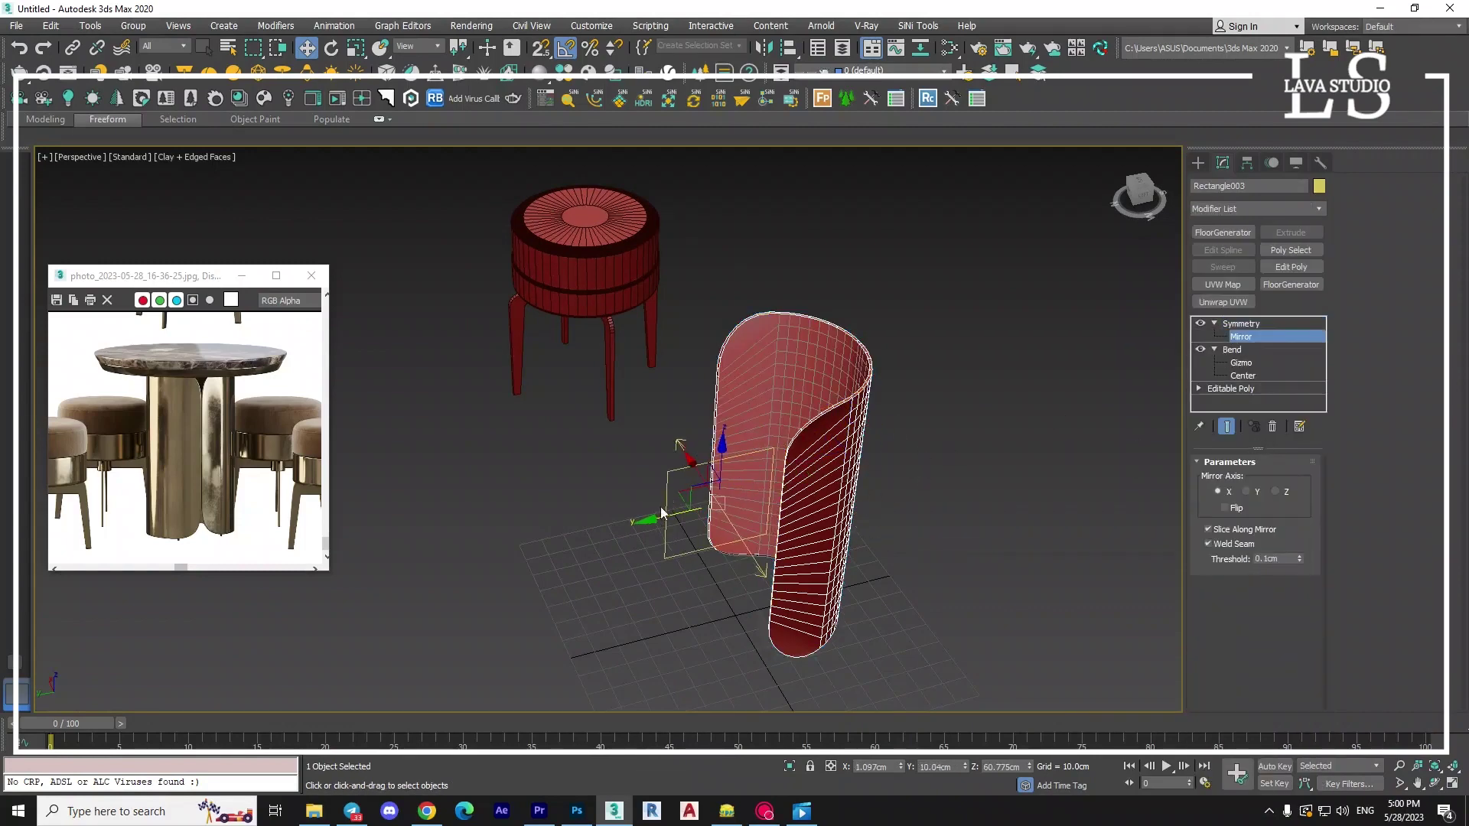
In Top view, rotate the Symmetry mirror gizmo -90° in Z so the outline closes.
key(t)
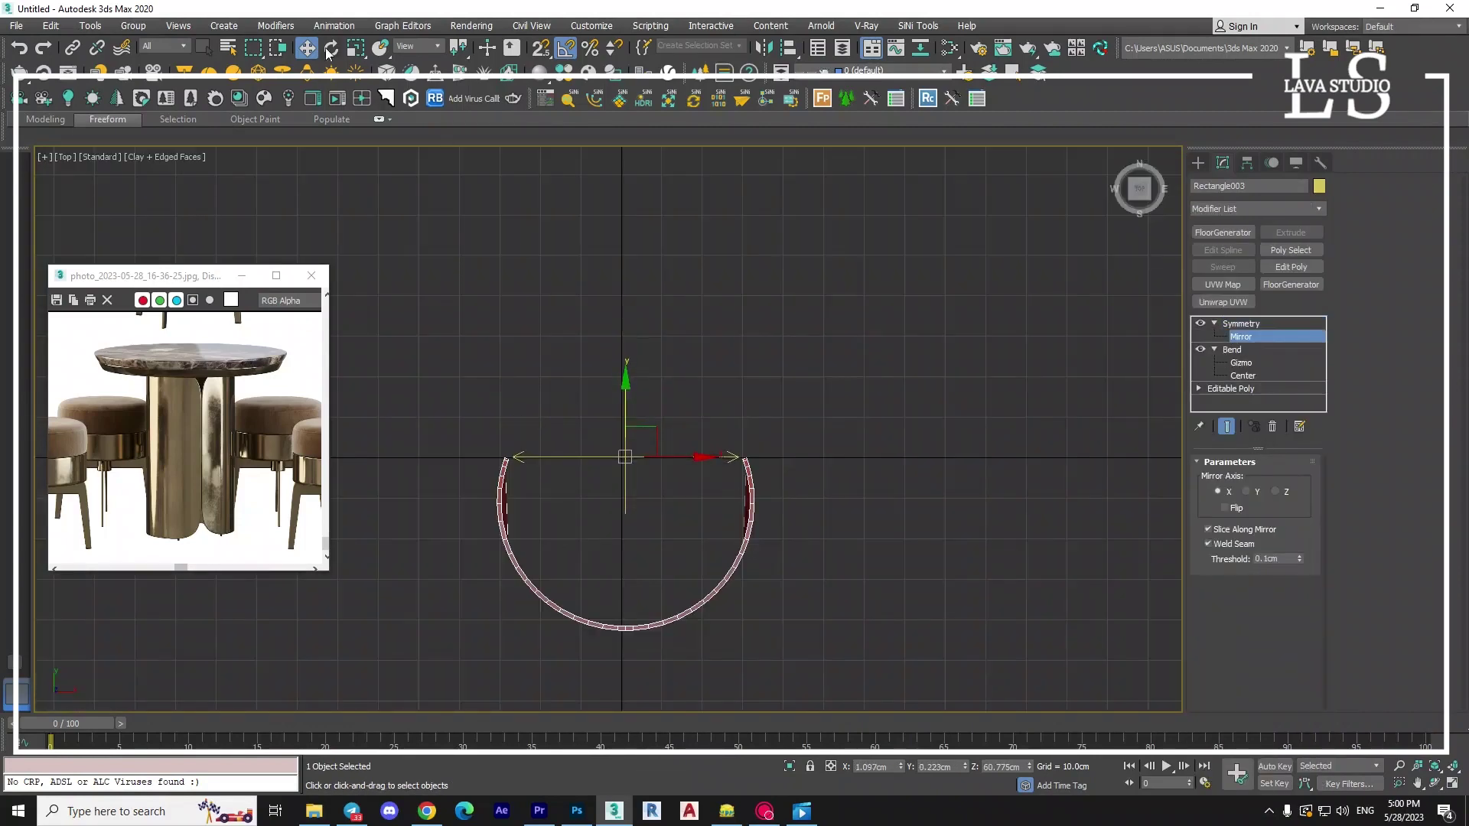
click(331, 48)
drag(716, 459, 685, 381)
key(p)
key(w)
scroll(755, 486, up, 5)
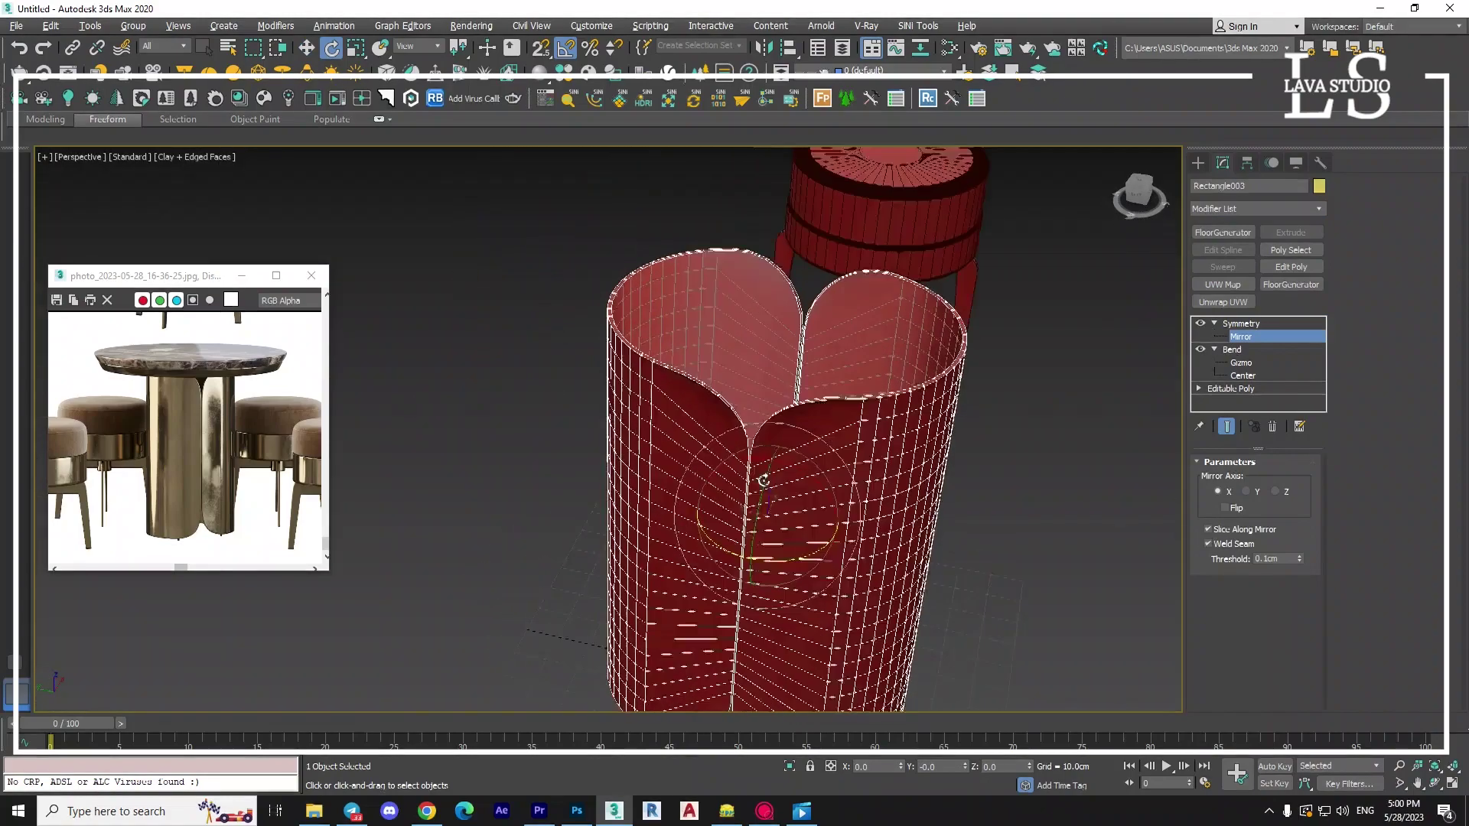
scroll(733, 482, up, 5)
Orbit, pan and zoom around the mirrored two-lobed column to inspect it.
middle_drag(733, 482, 741, 523)
scroll(741, 522, down, 3)
scroll(928, 387, down, 2)
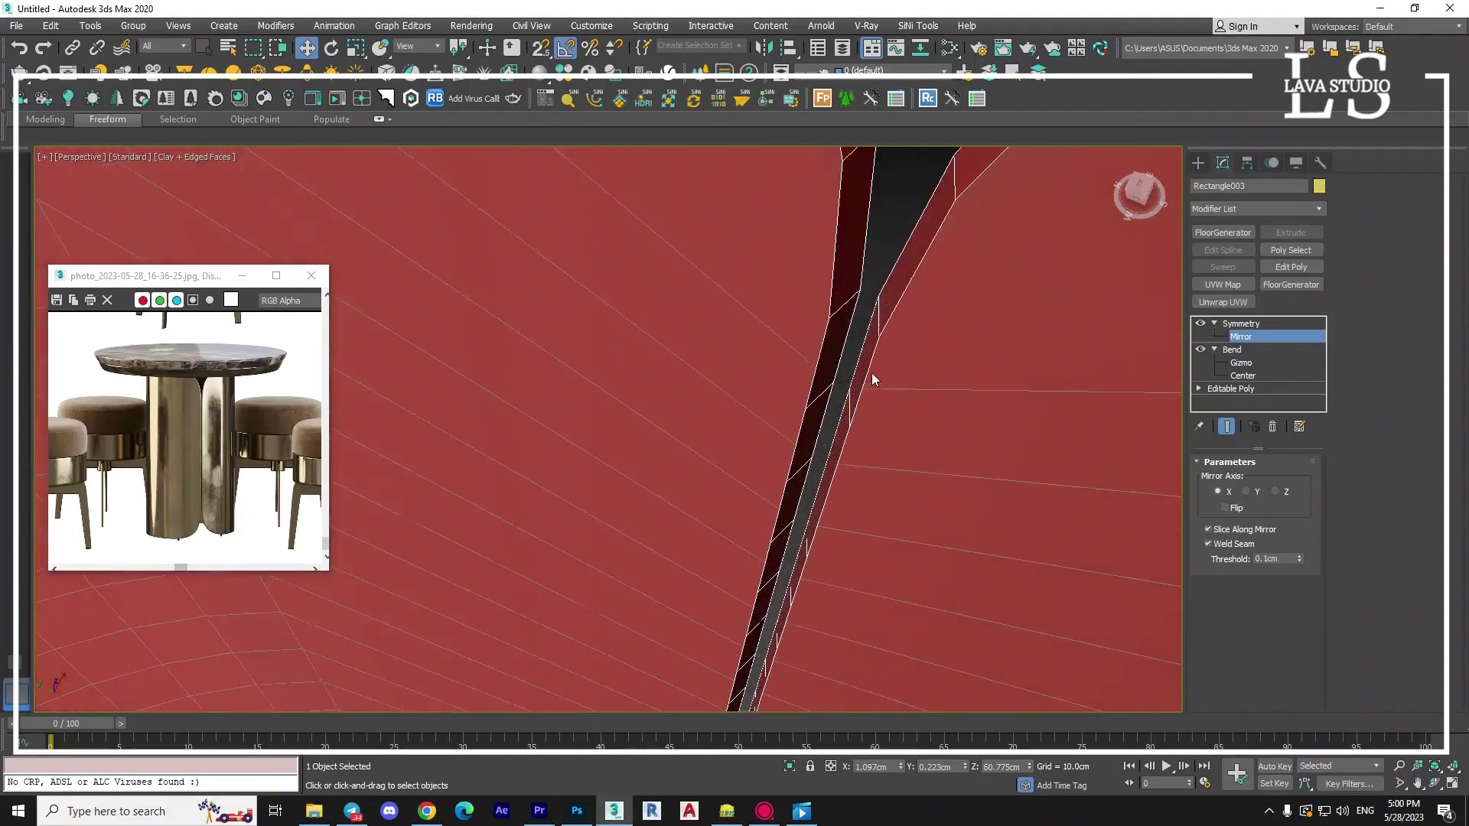
scroll(872, 384, down, 5)
scroll(859, 411, down, 2)
middle_drag(659, 443, 681, 445)
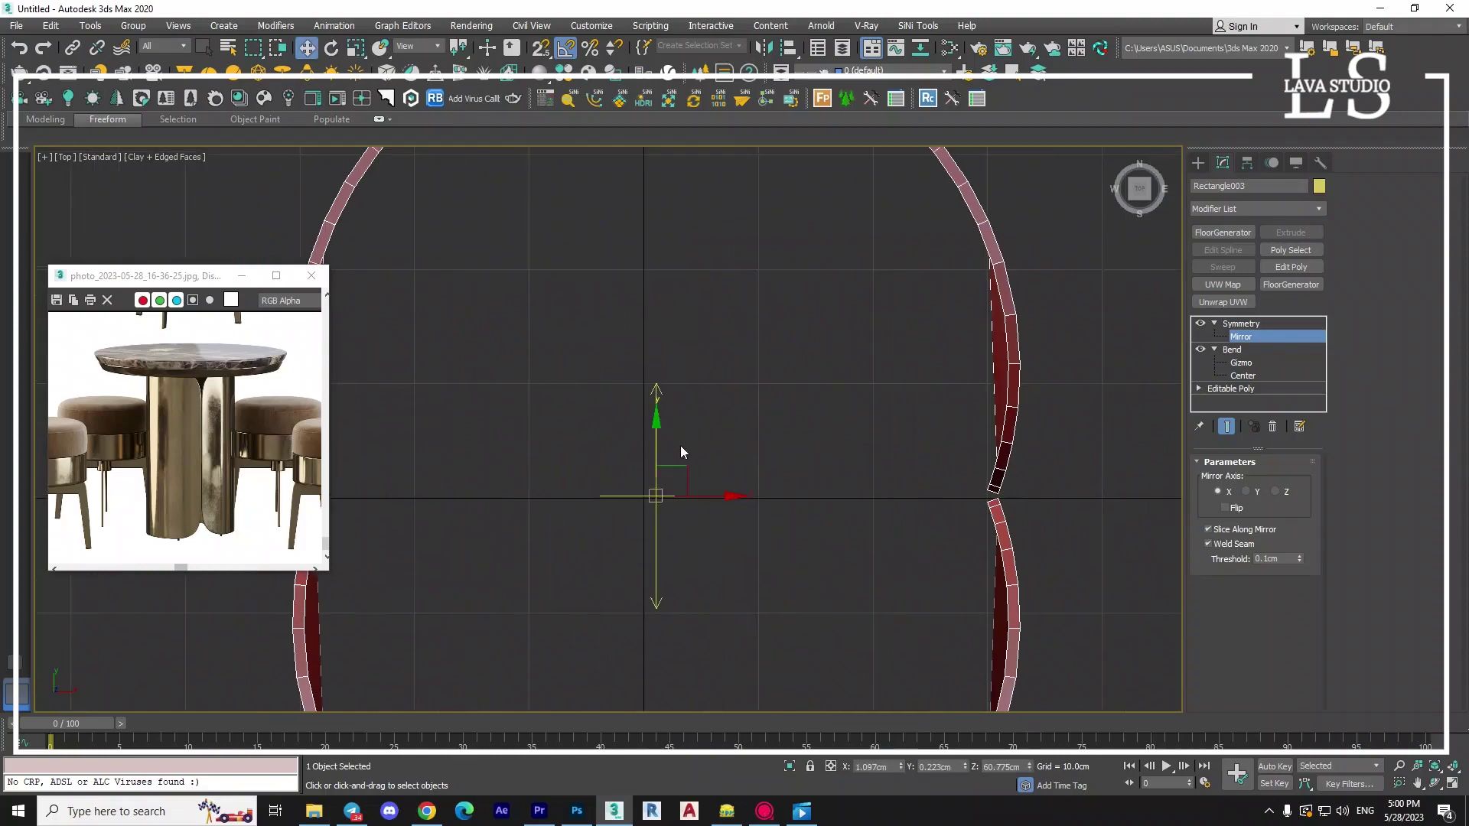
scroll(681, 446, up, 2)
key(w)
scroll(829, 442, down, 2)
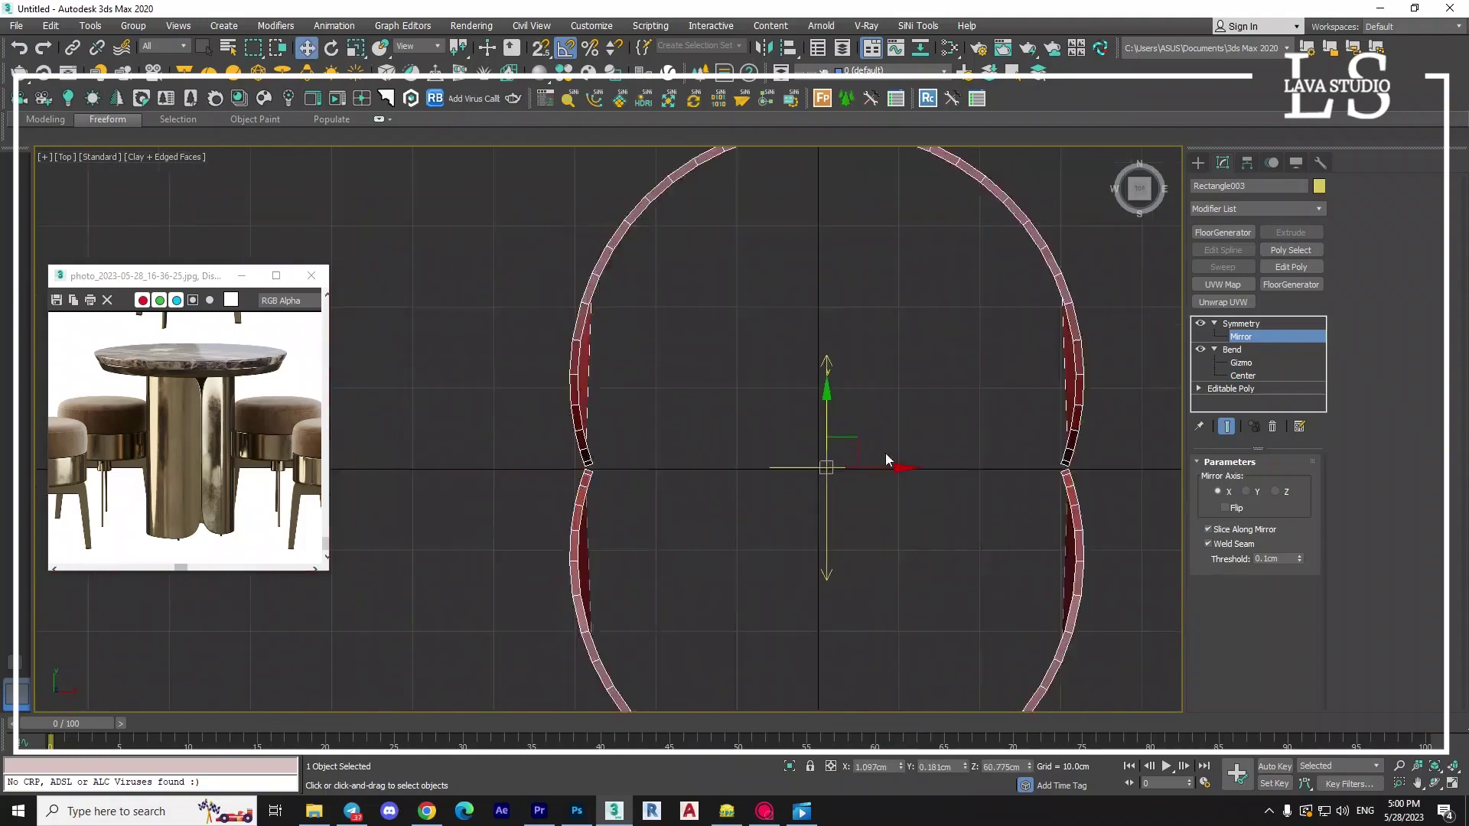
scroll(885, 452, down, 1)
Exit the Mirror sub-object to the Symmetry level and collapse the Bend entry.
click(1240, 324)
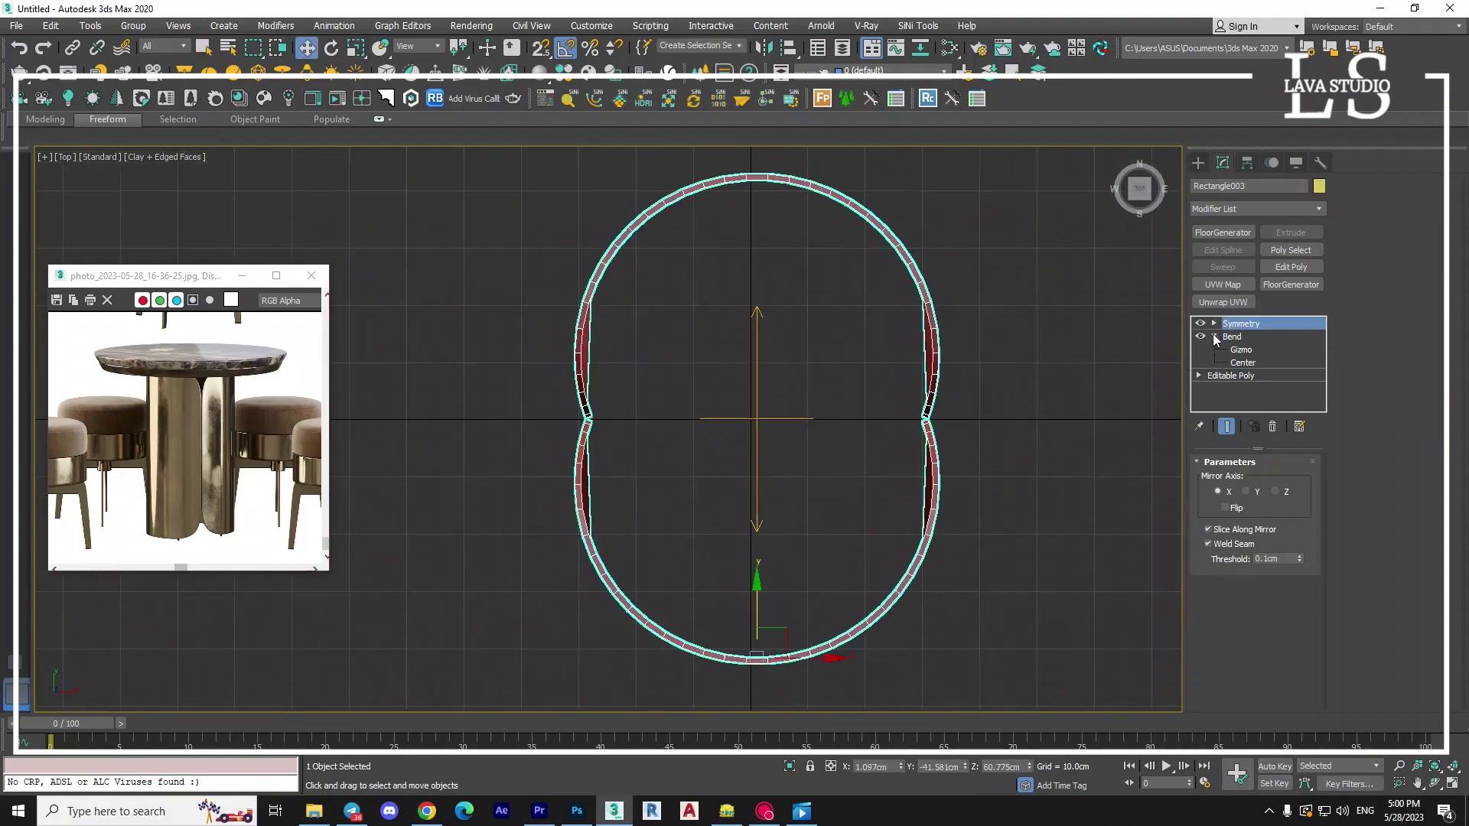
click(1213, 336)
middle_drag(849, 467, 852, 467)
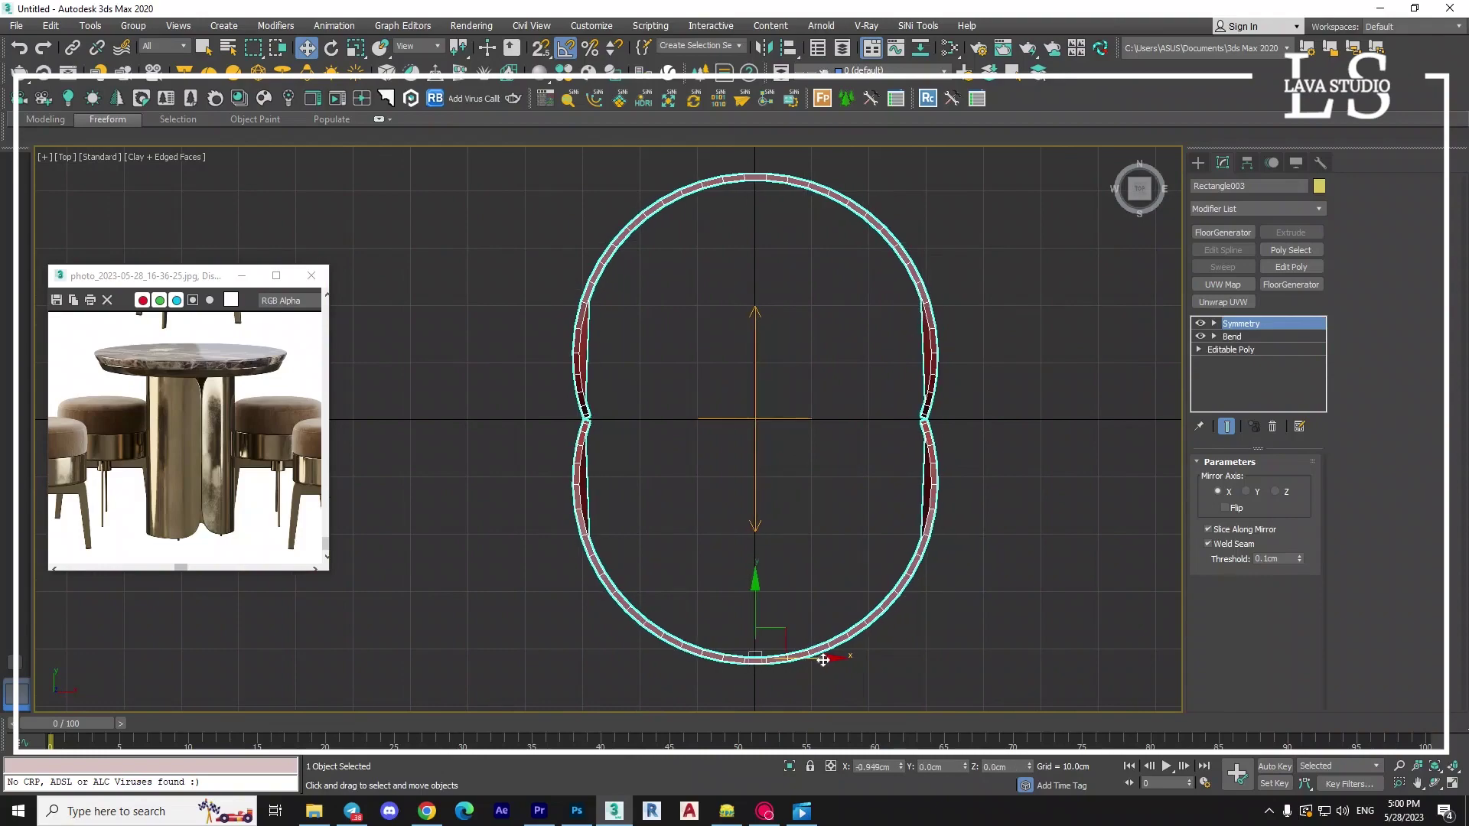
key(p)
scroll(827, 528, down, 2)
In Top view, snap-draw a 60 cm radius circle around the column.
key(t)
click(1198, 162)
click(1215, 185)
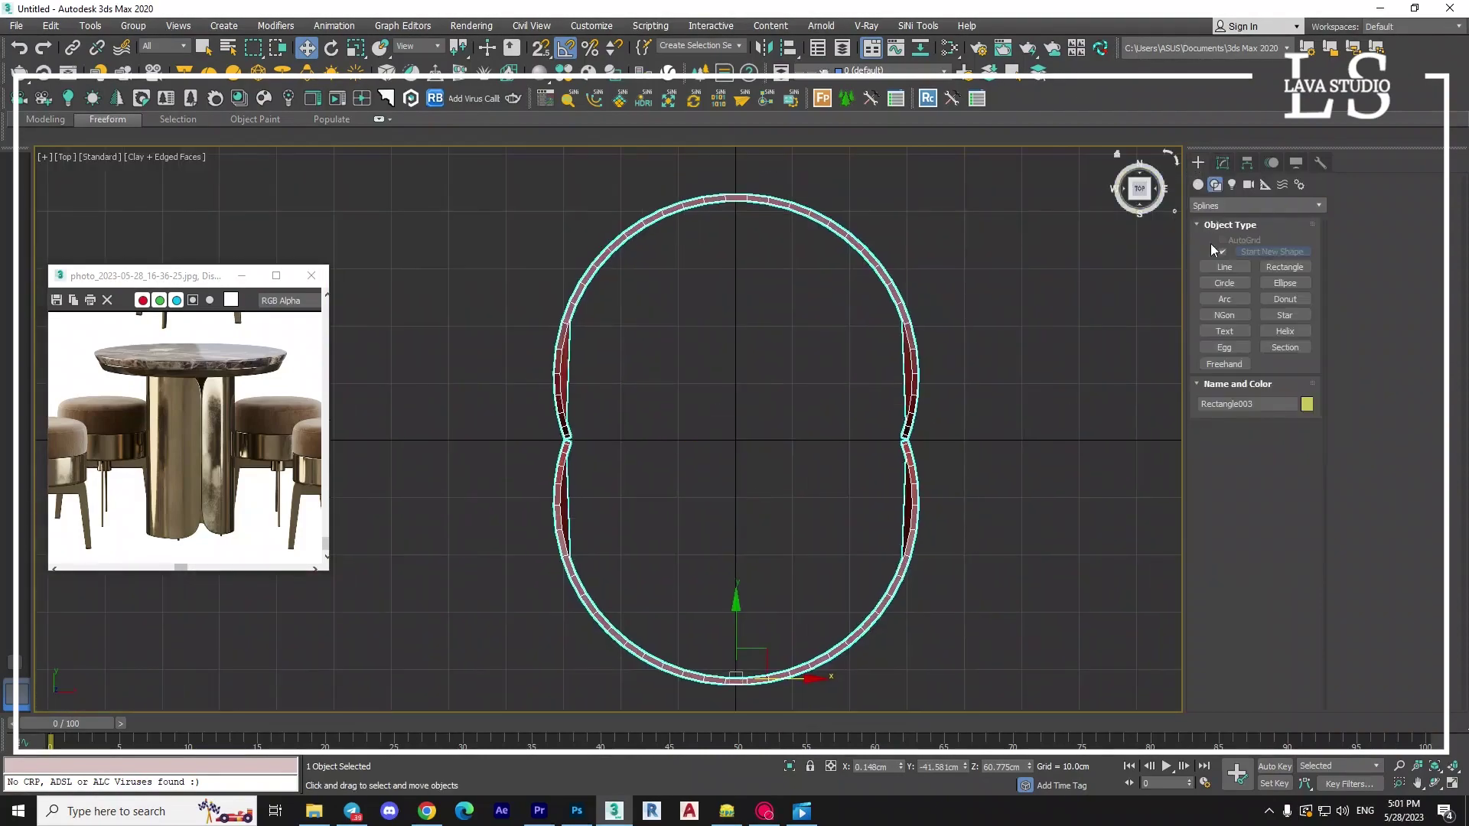
click(1224, 282)
key(s)
drag(701, 459, 700, 216)
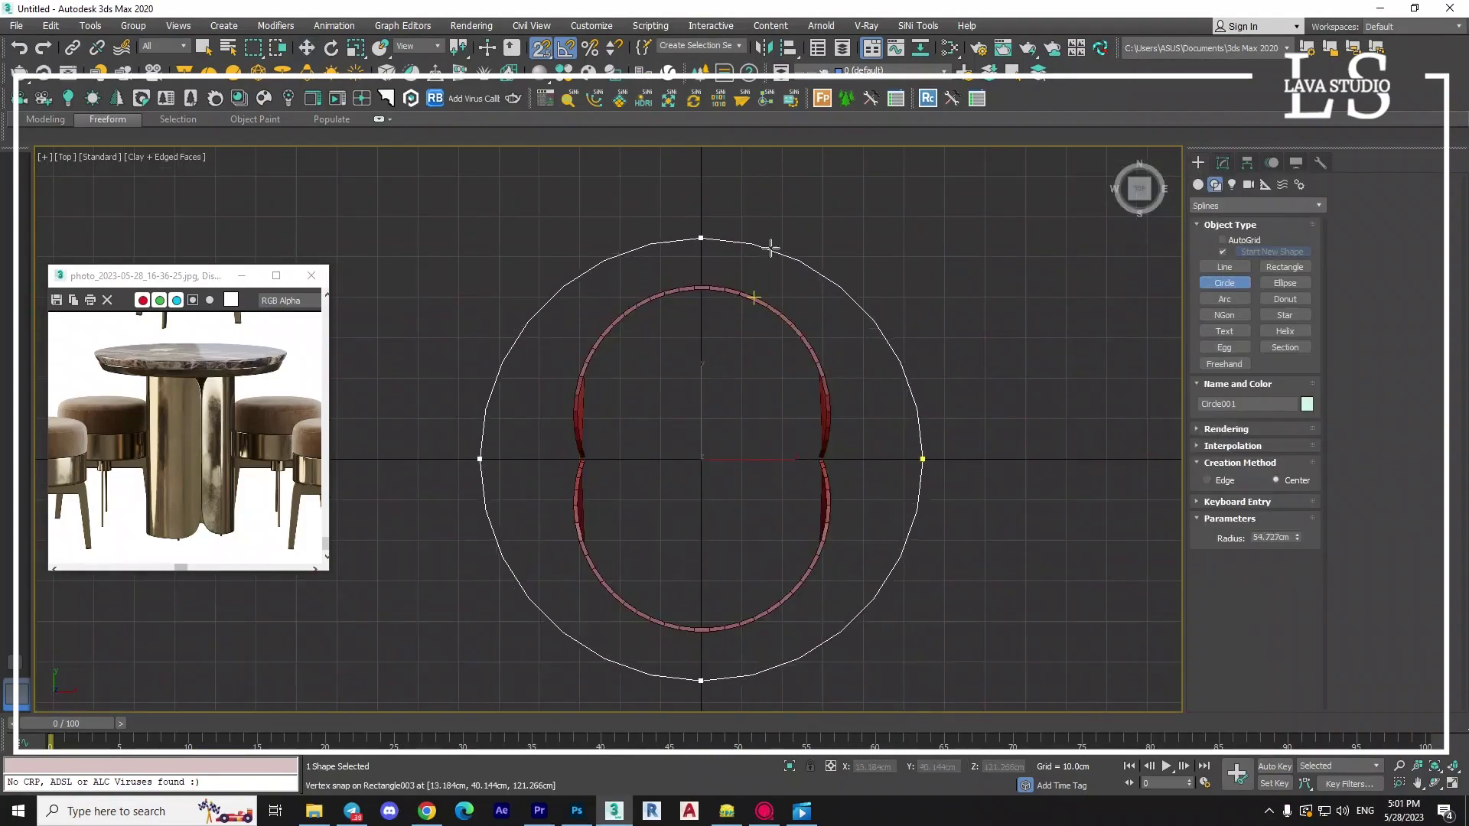
scroll(705, 268, down, 1)
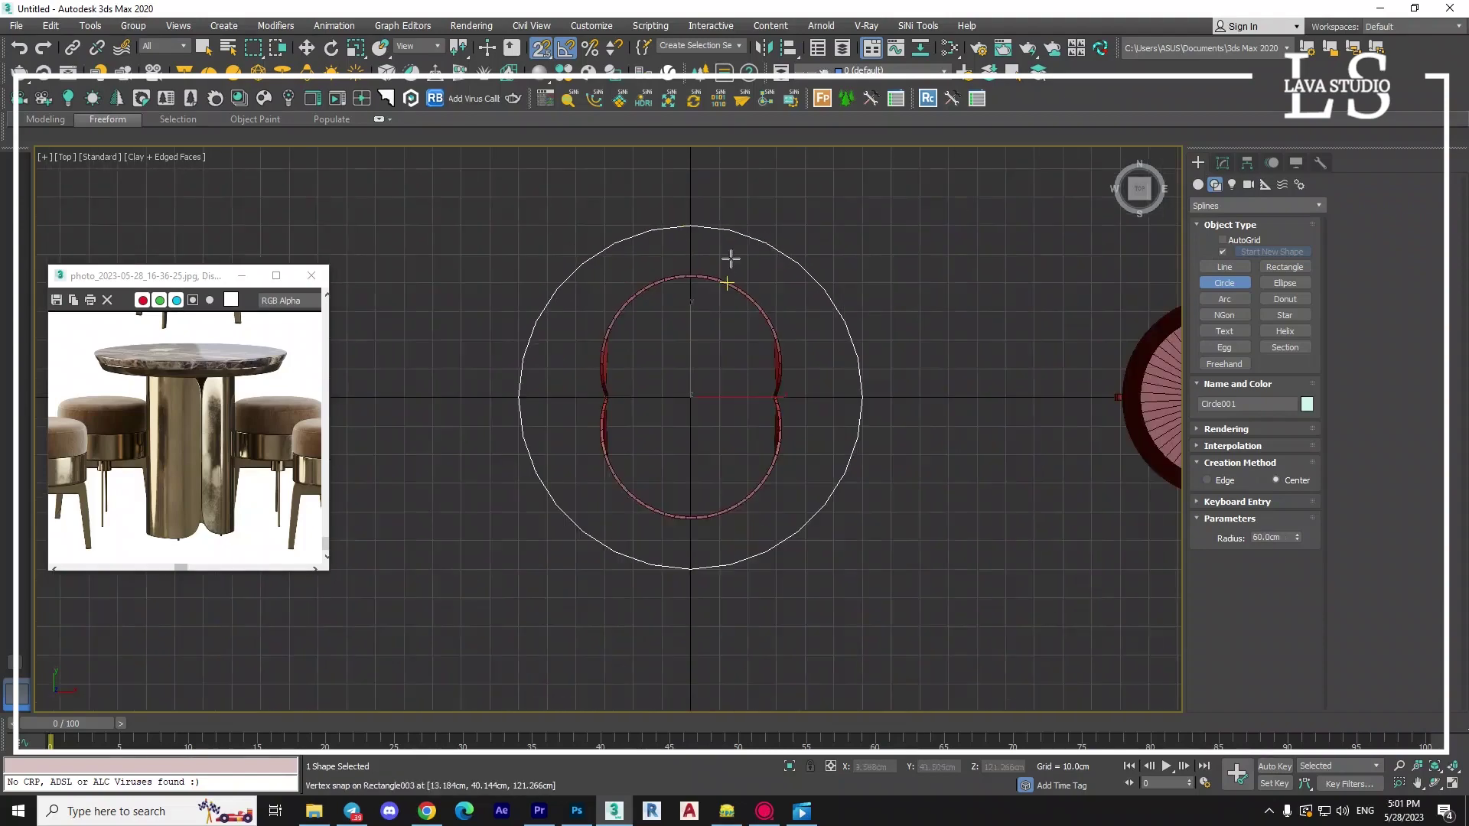
Convert the circle to an editable poly disk and raise it to the column top.
key(p)
key(w)
right_click(677, 592)
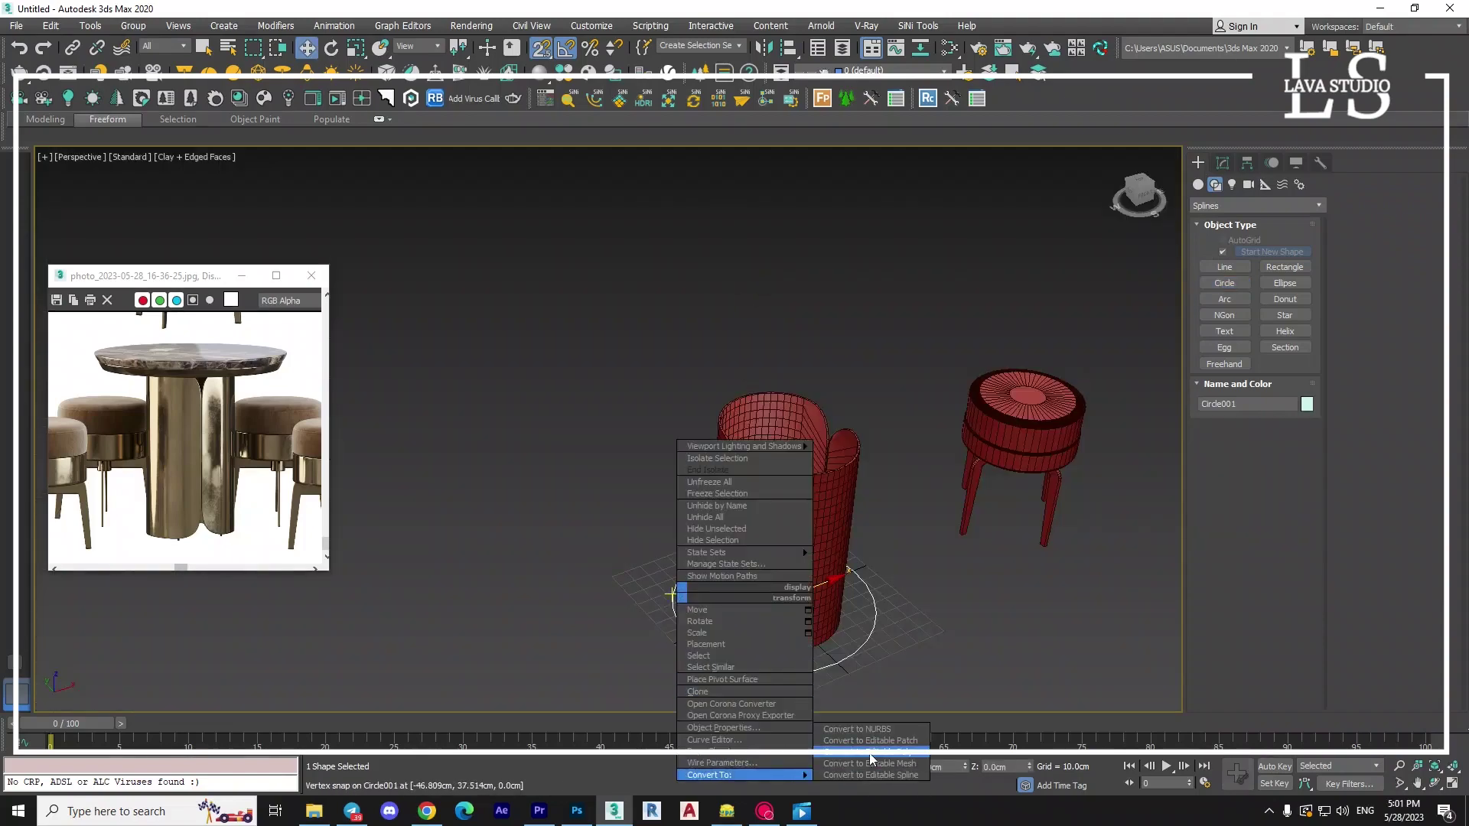
click(857, 752)
drag(775, 593, 781, 415)
key(ctrl+z)
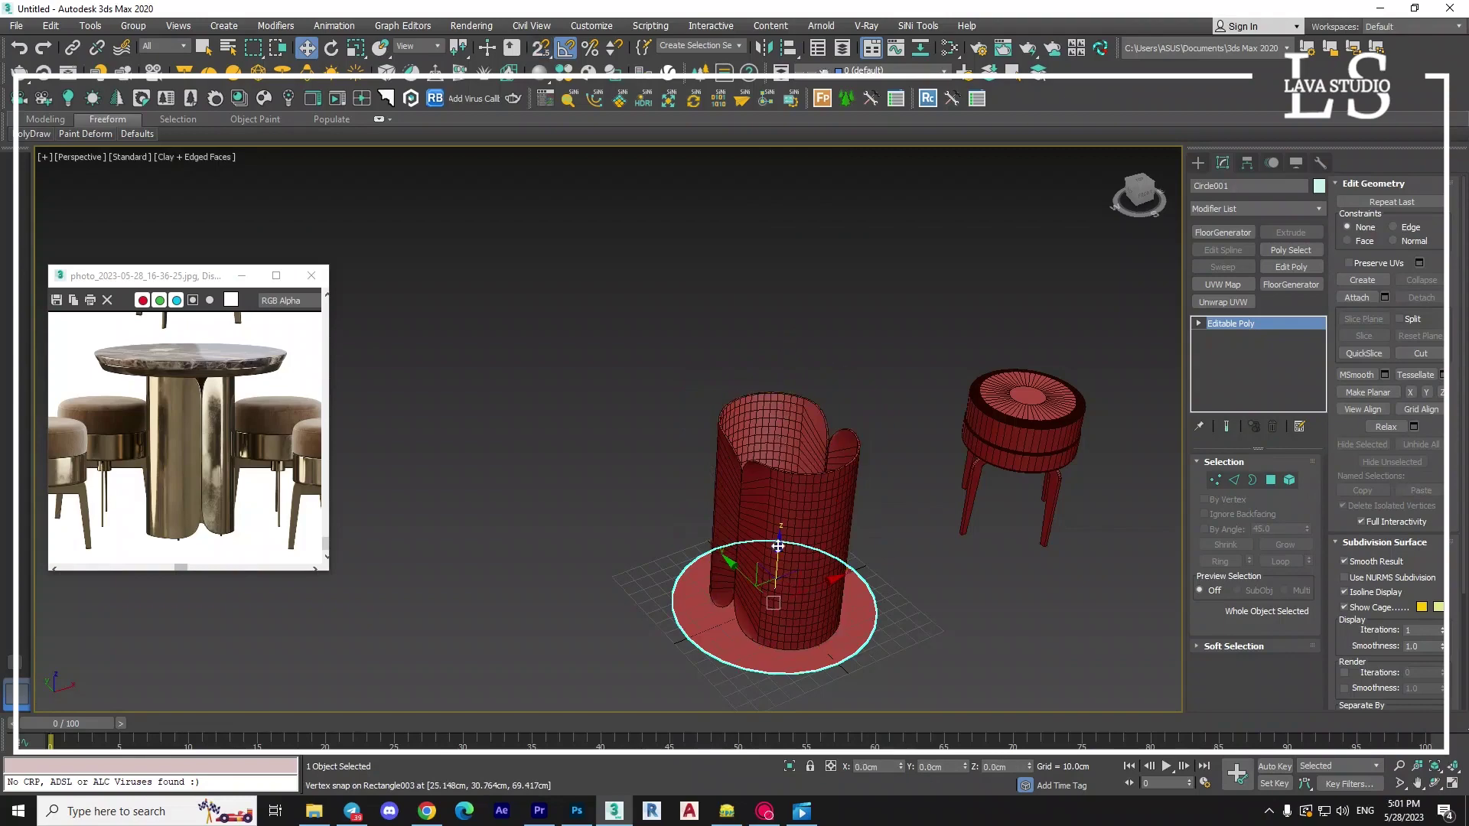
drag(769, 591, 771, 423)
key(f)
scroll(703, 441, up, 4)
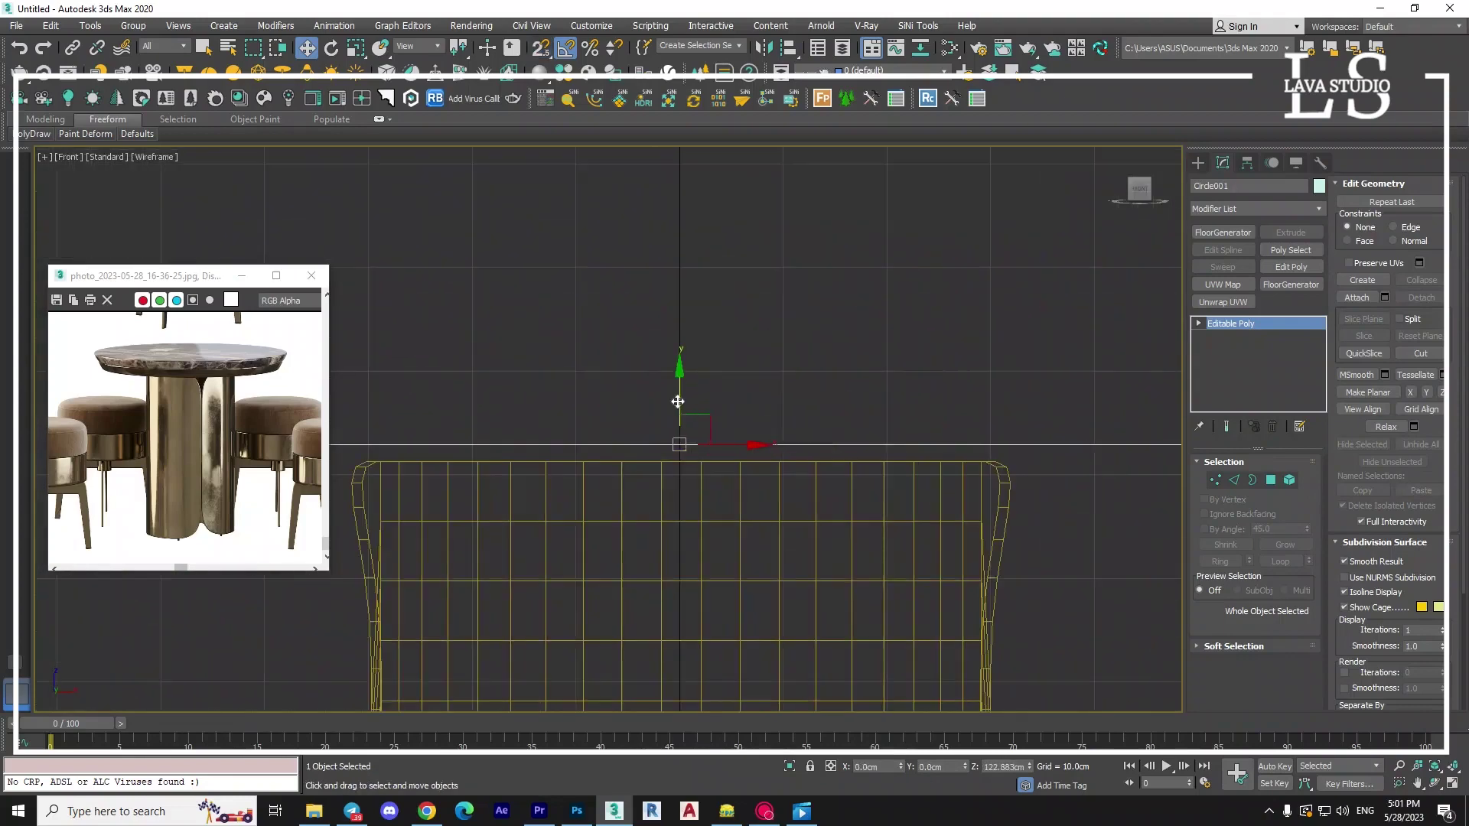
Extrude the disk's face 2 cm to form the tabletop.
click(1271, 480)
key(p)
click(748, 469)
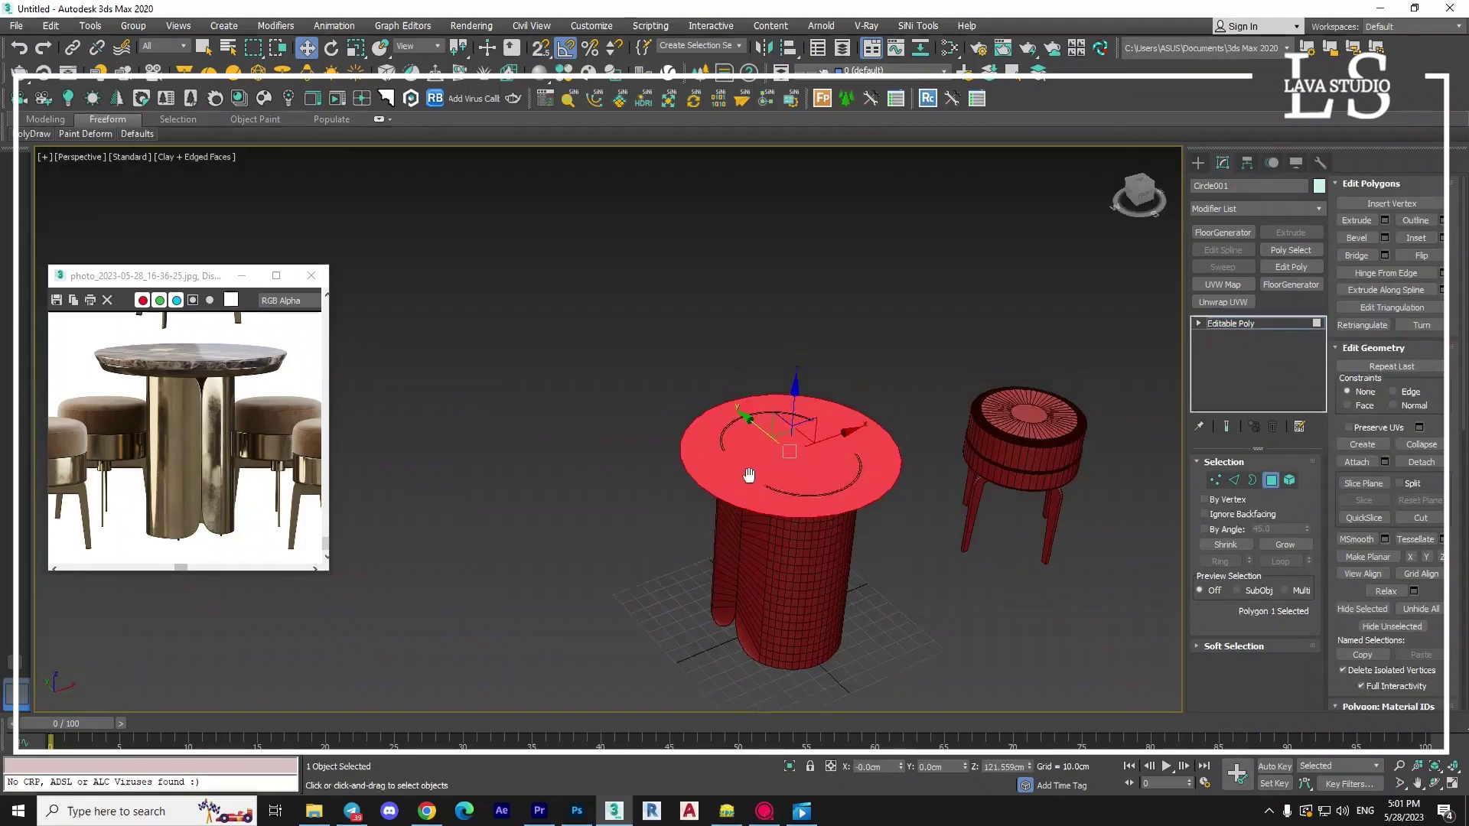
key(shift+e)
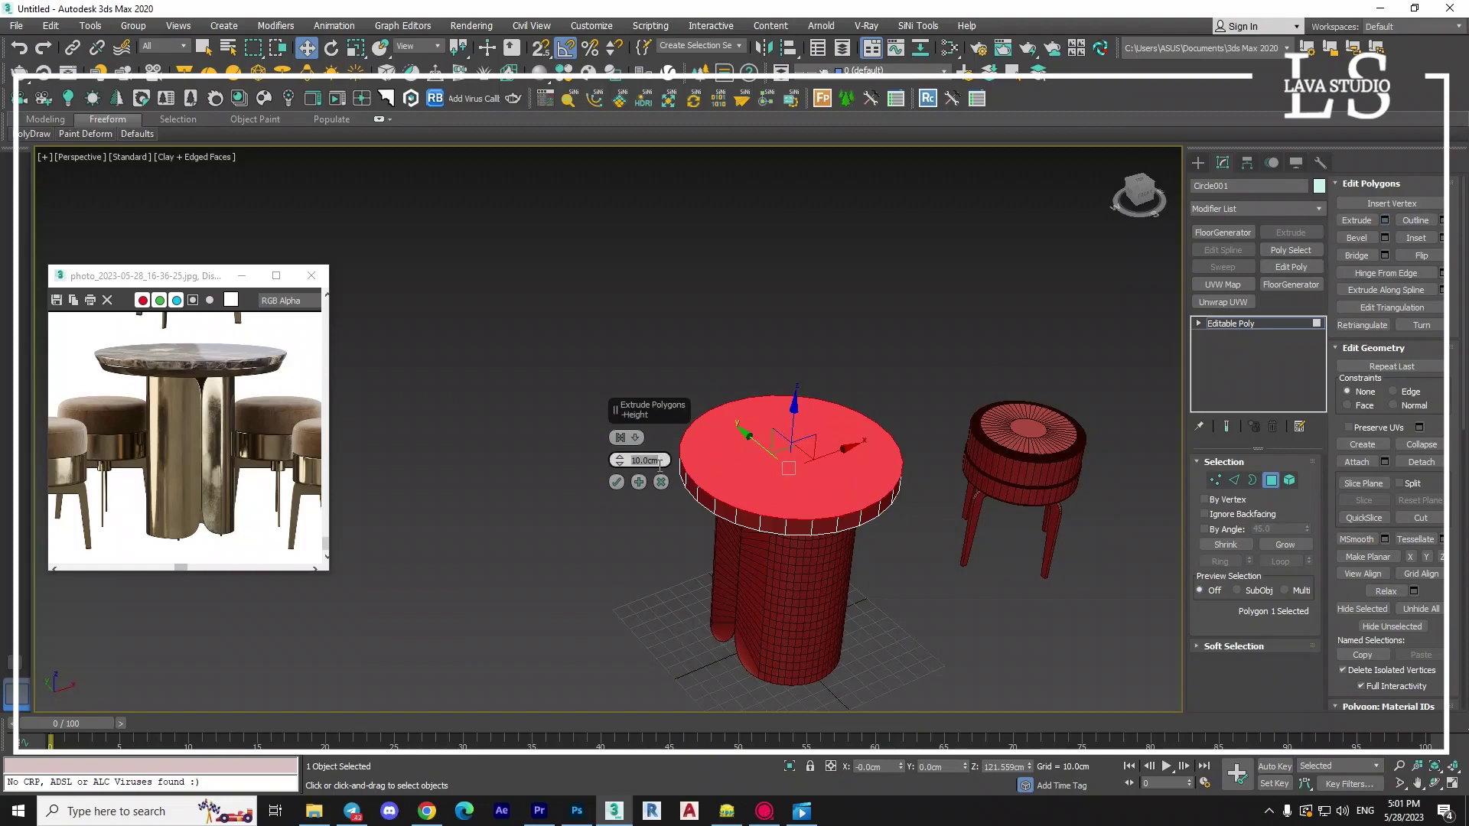
text(2)
key(Return)
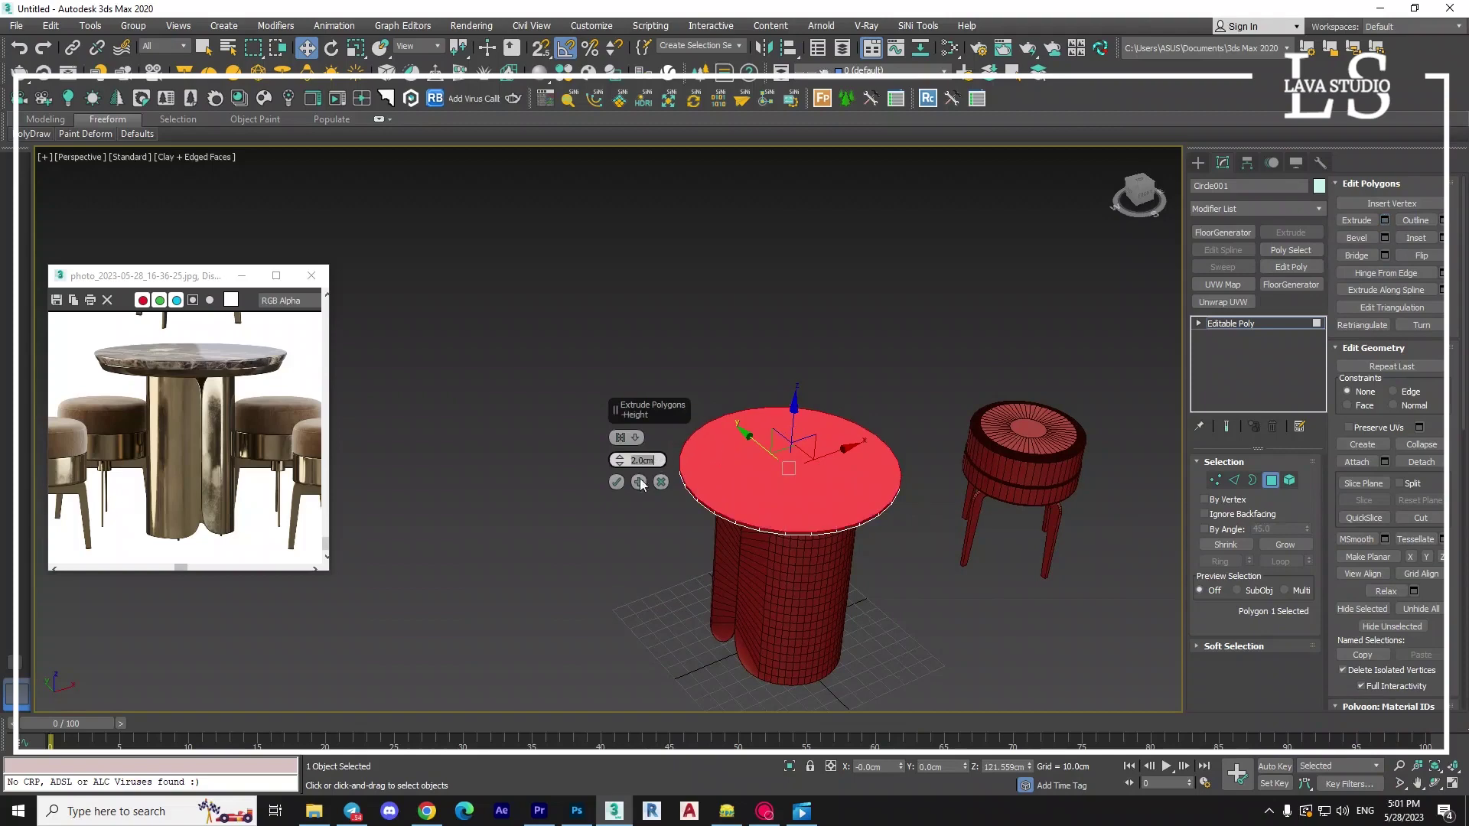
click(616, 482)
scroll(726, 501, up, 3)
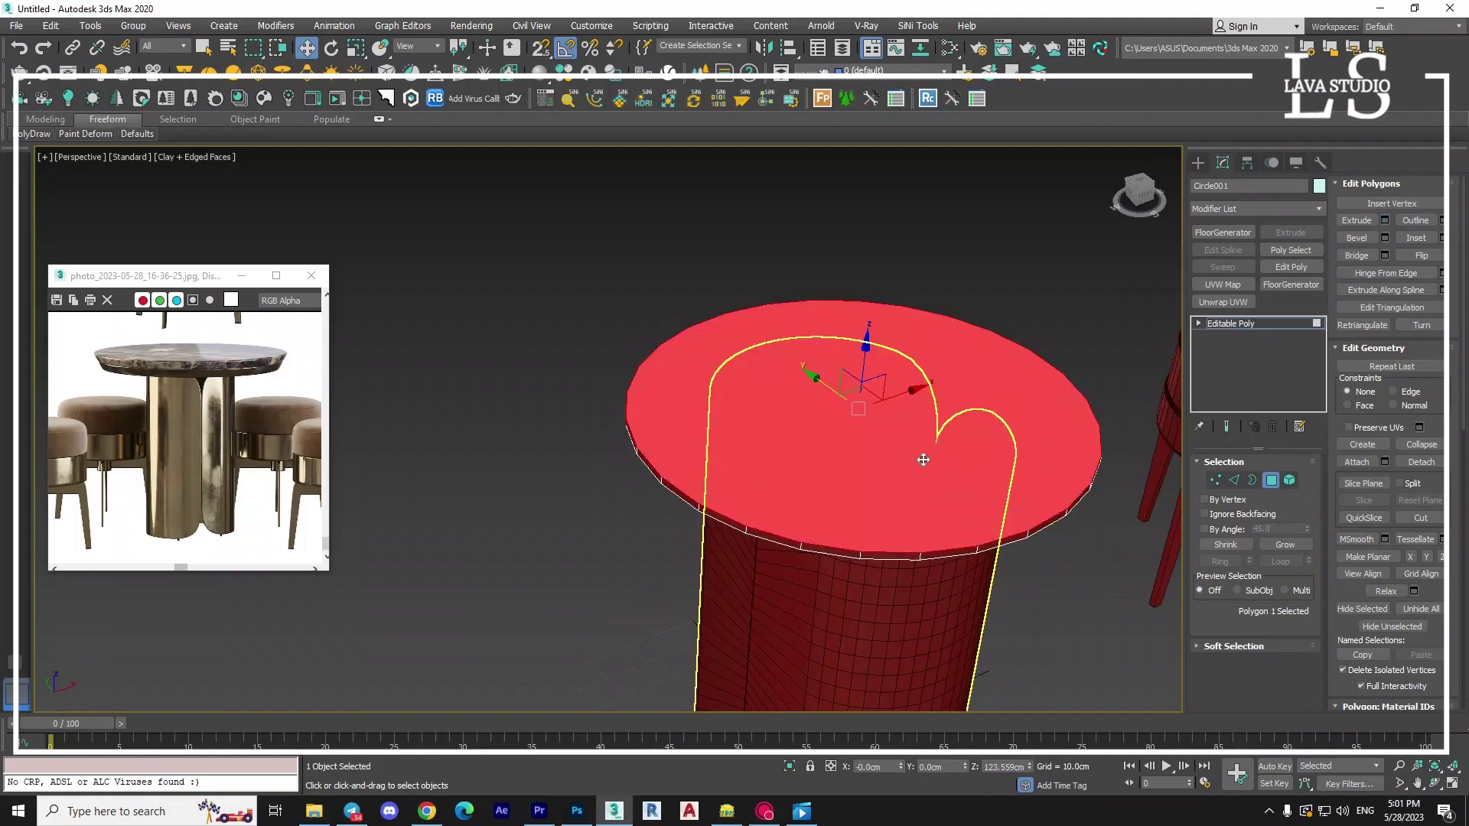
mouse_move(1123, 347)
alt+middle_down()
mouse_move(869, 393)
mouse_move(769, 311)
alt+middle_up()
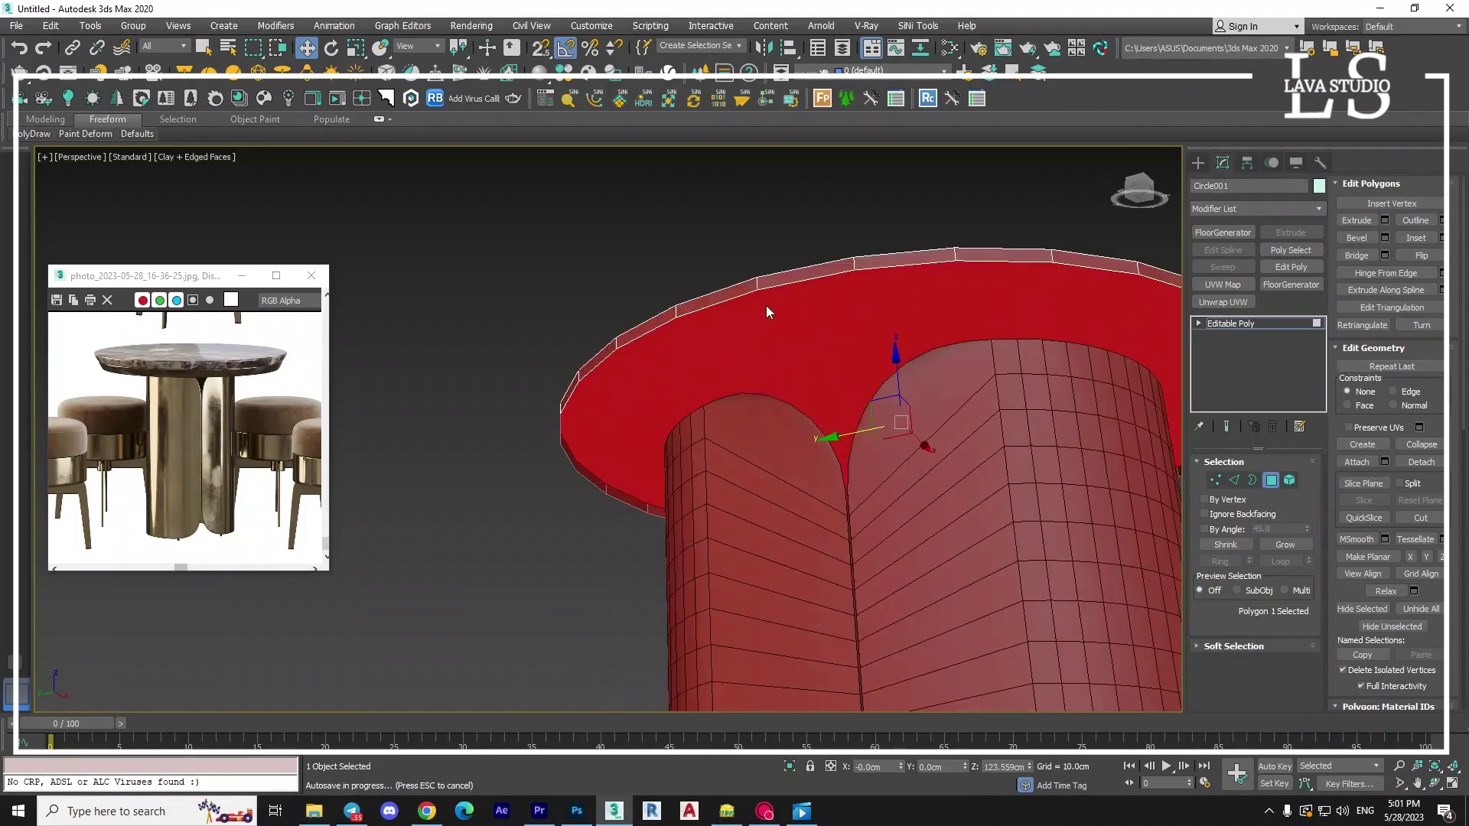
In Border mode, scale the tabletop's underside border.
click(1252, 480)
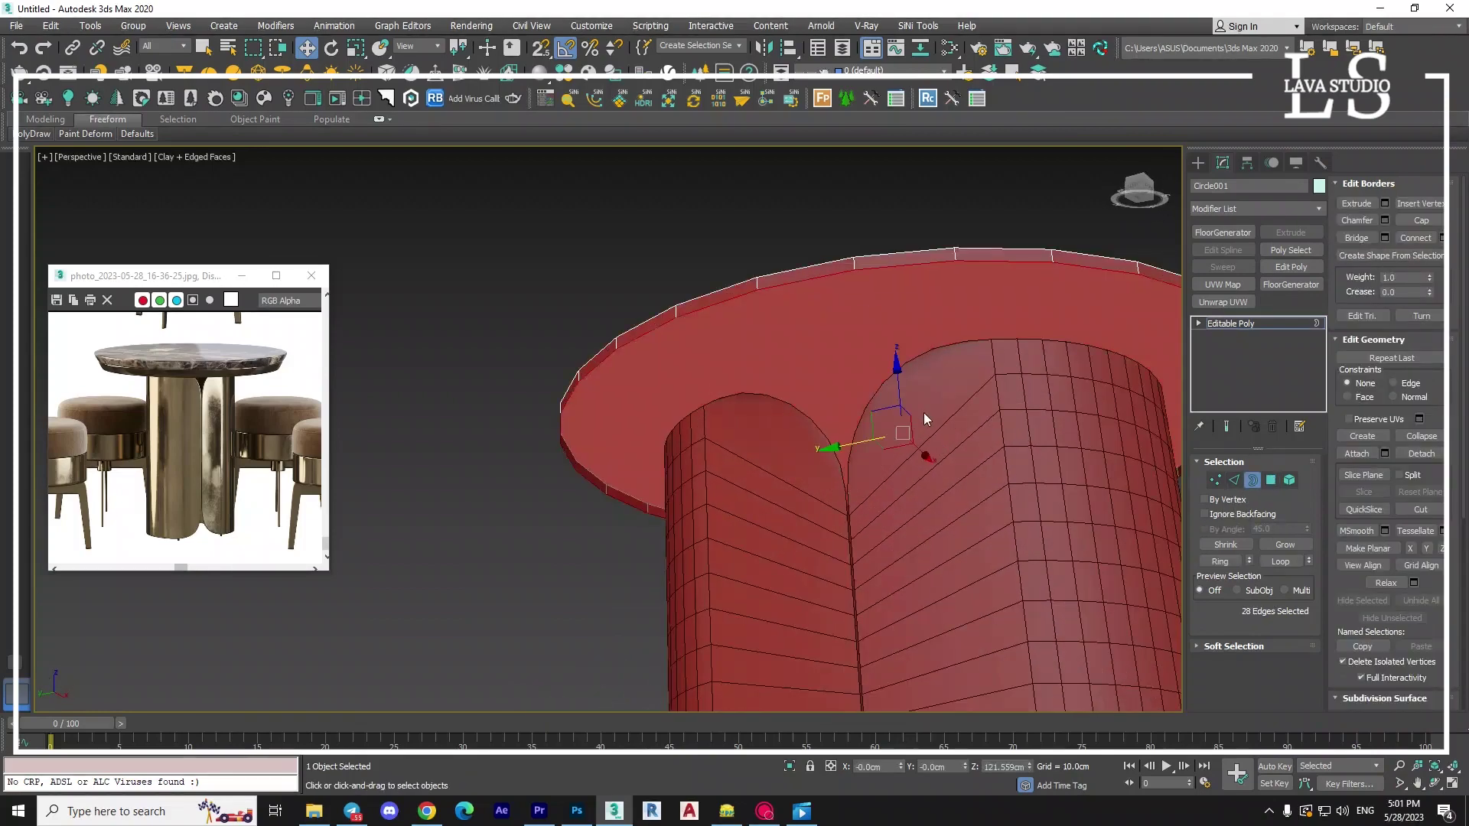
key(r)
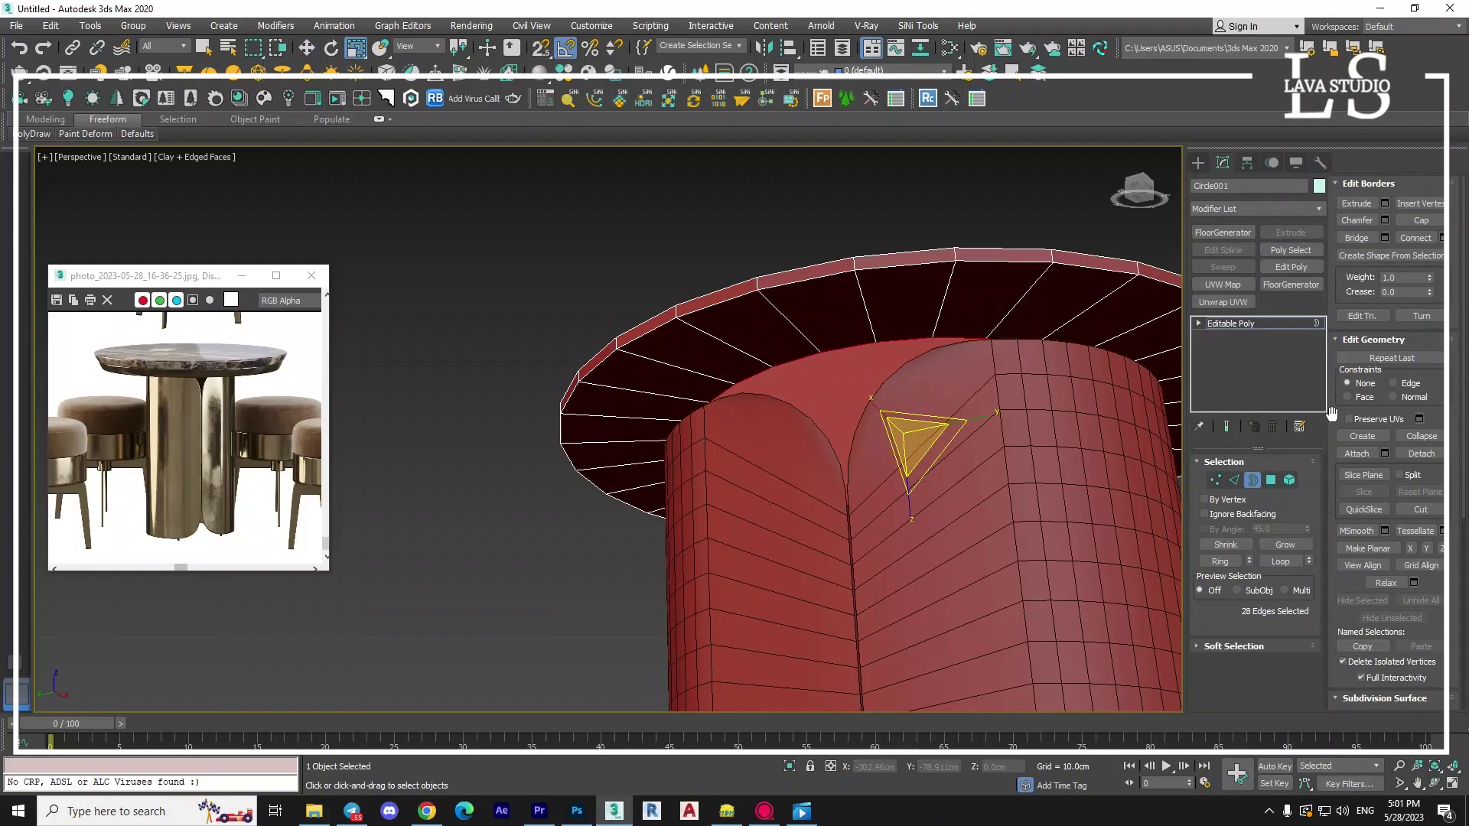
shift+drag(923, 440, 873, 370)
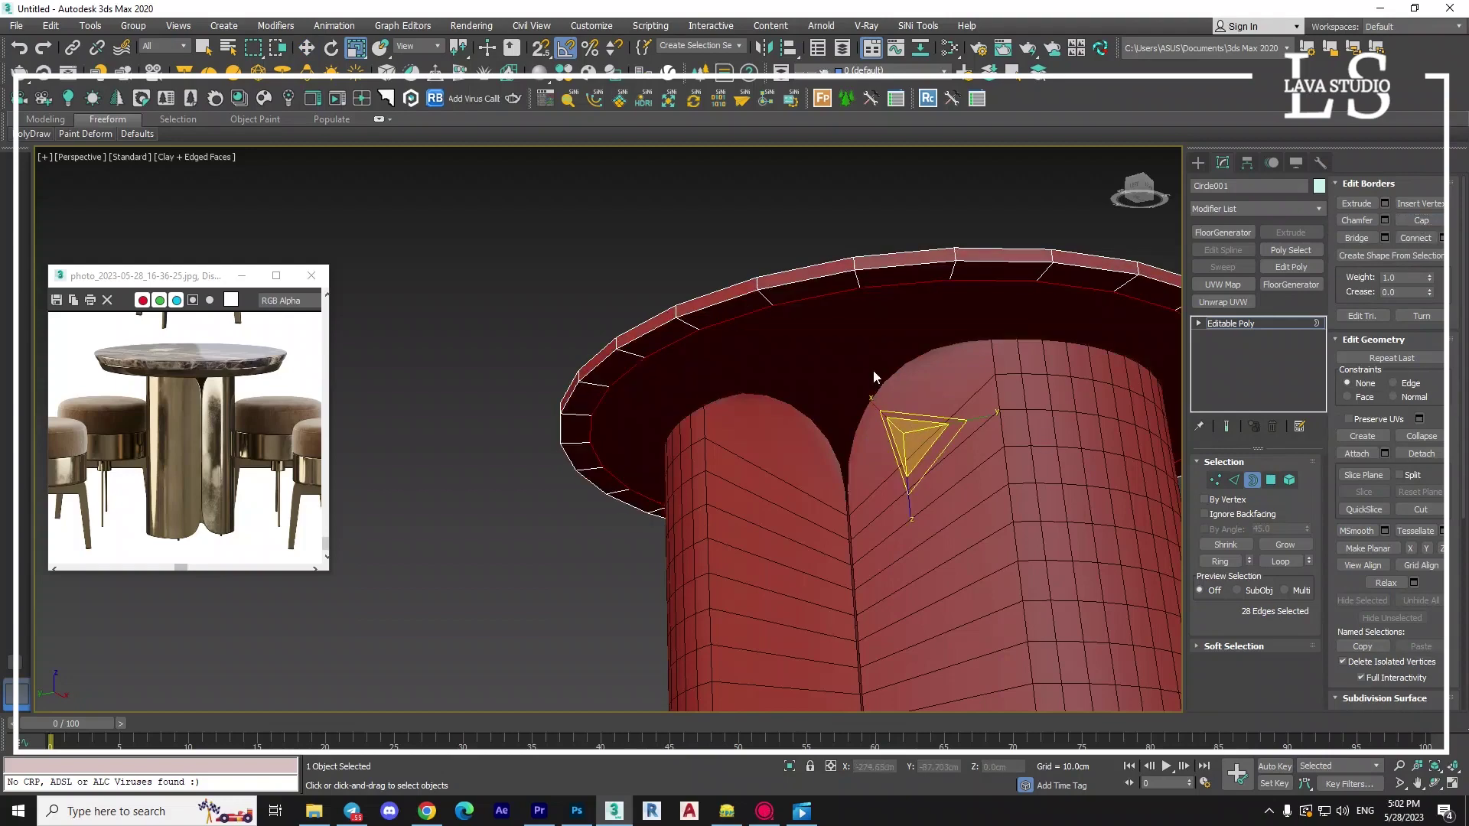
alt+middle_drag(875, 392, 833, 502)
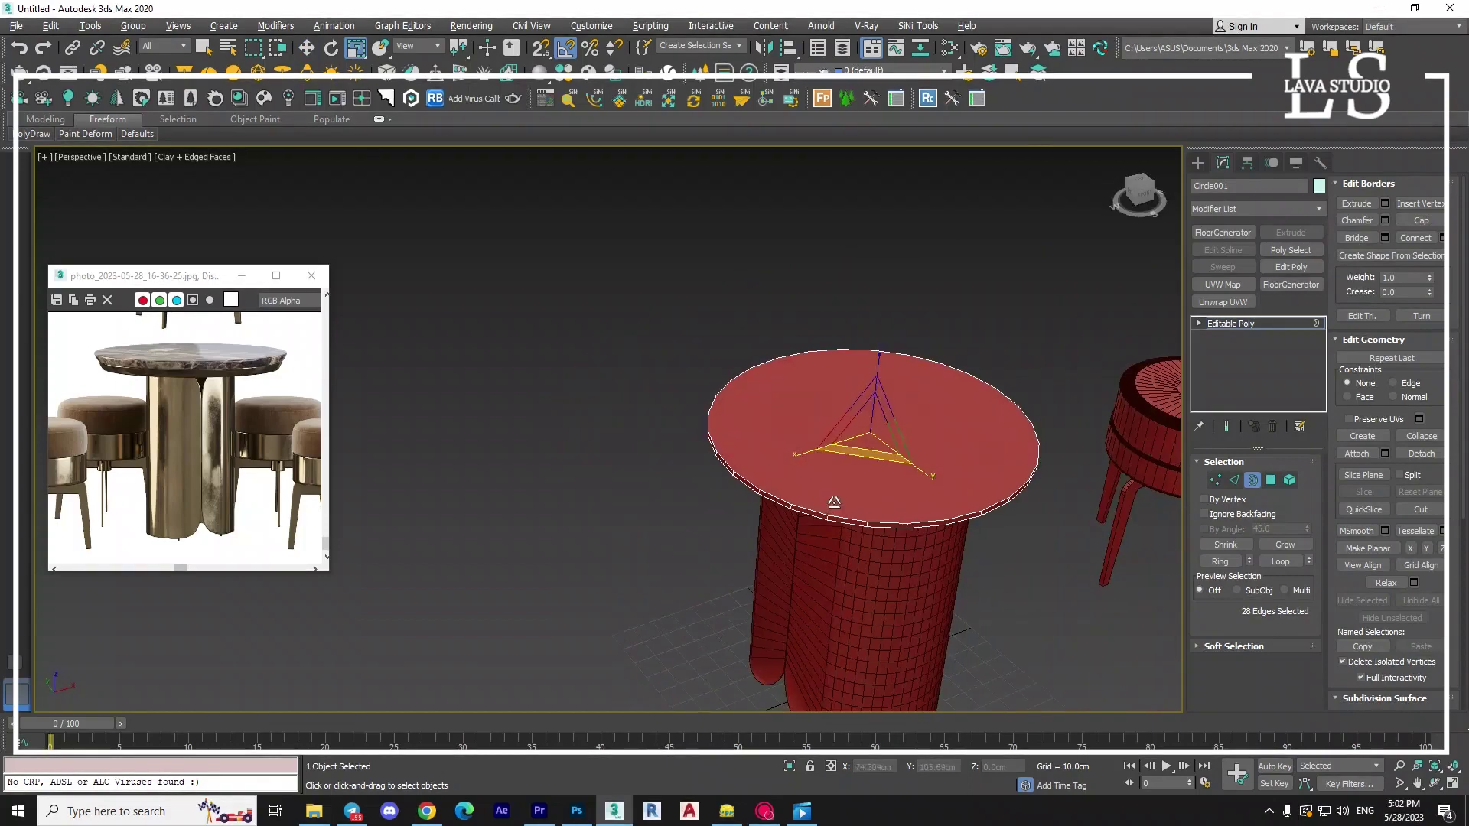
scroll(751, 410, up, 5)
scroll(904, 295, up, 3)
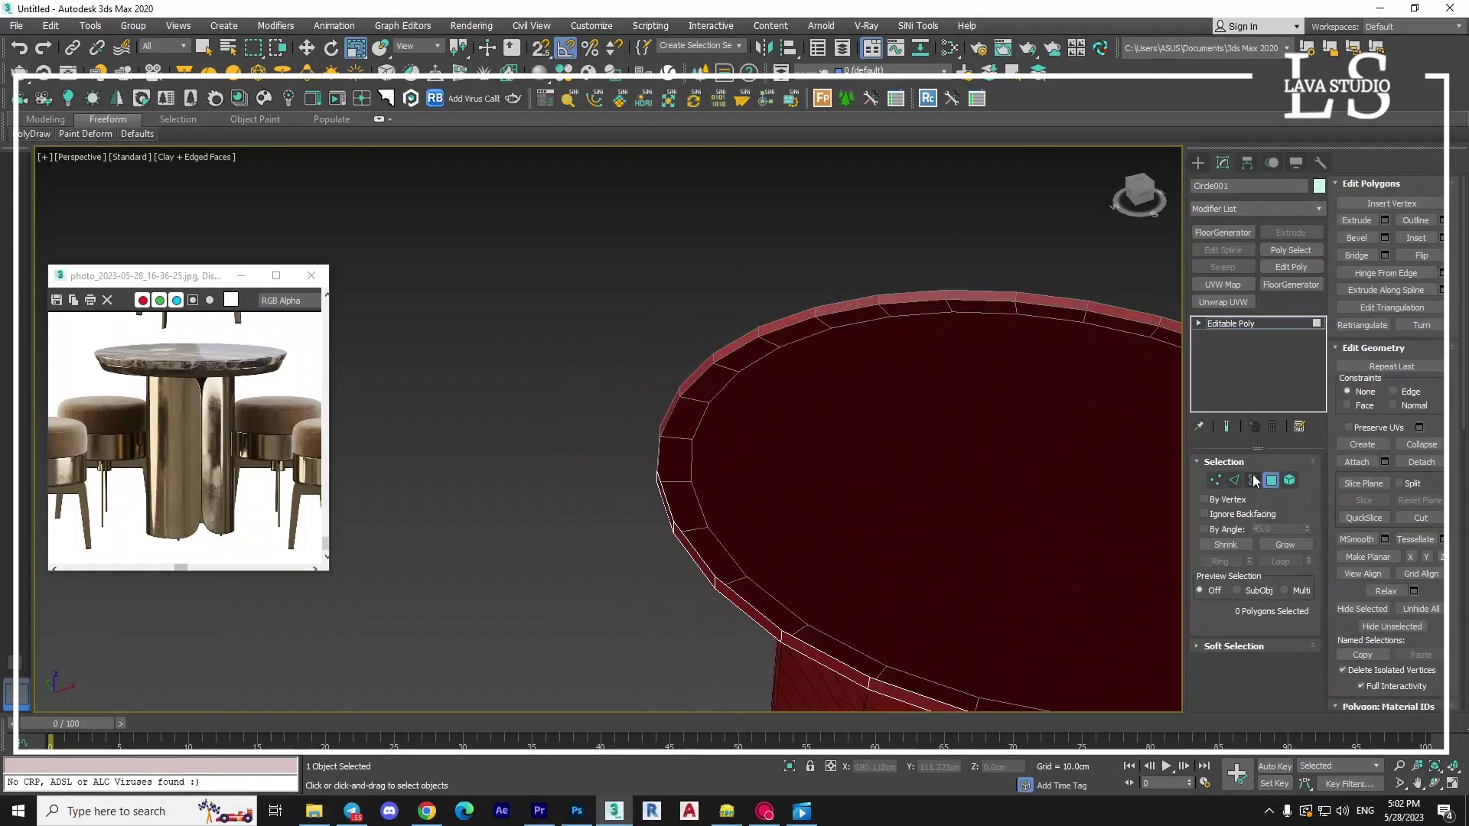
Select the tabletop's rim border loop and raise it upward on Z.
click(903, 295)
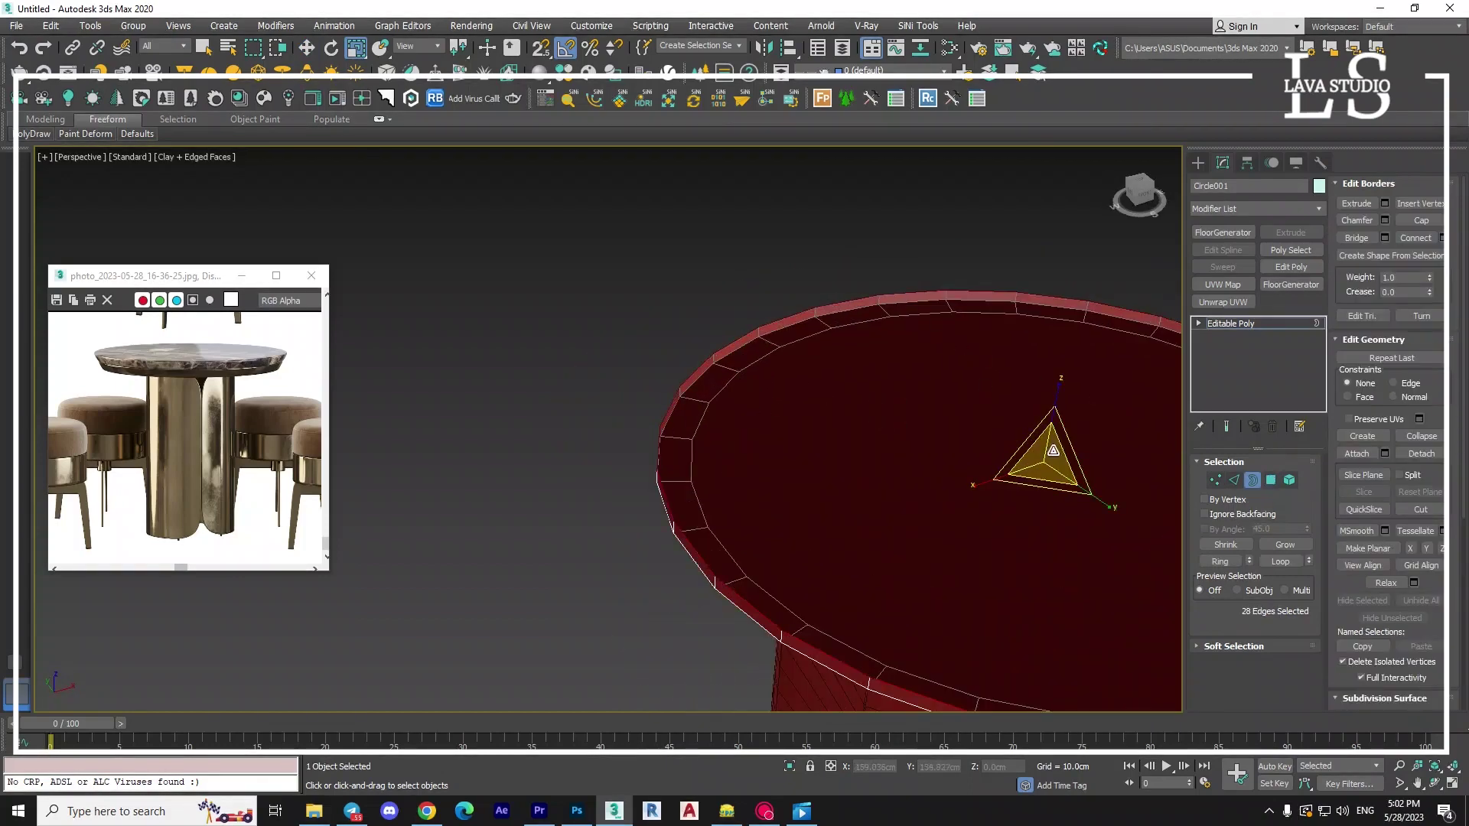
alt+middle_drag(1051, 452, 956, 535)
key(w)
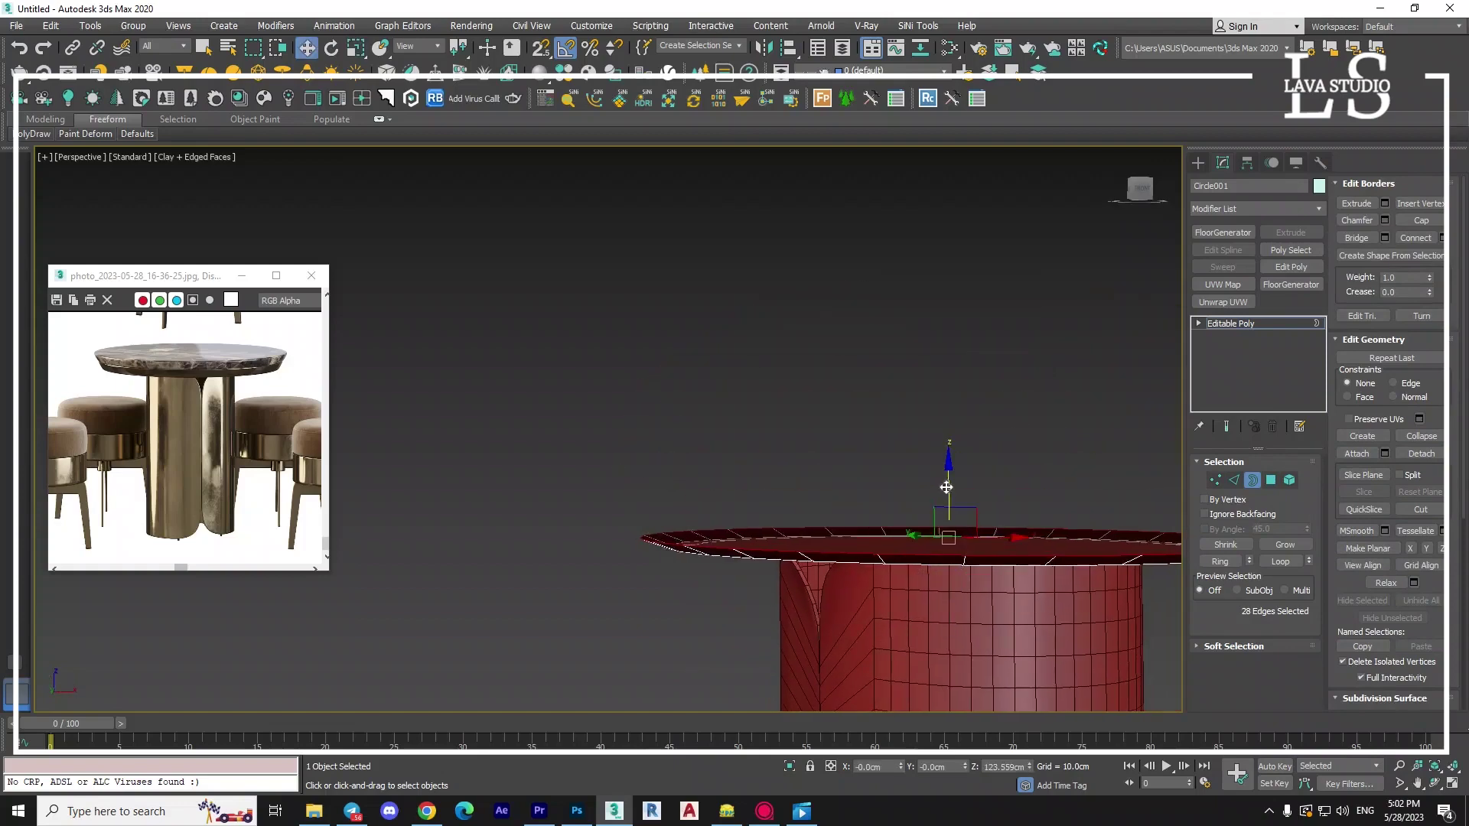
drag(948, 490, 950, 477)
scroll(815, 477, down, 2)
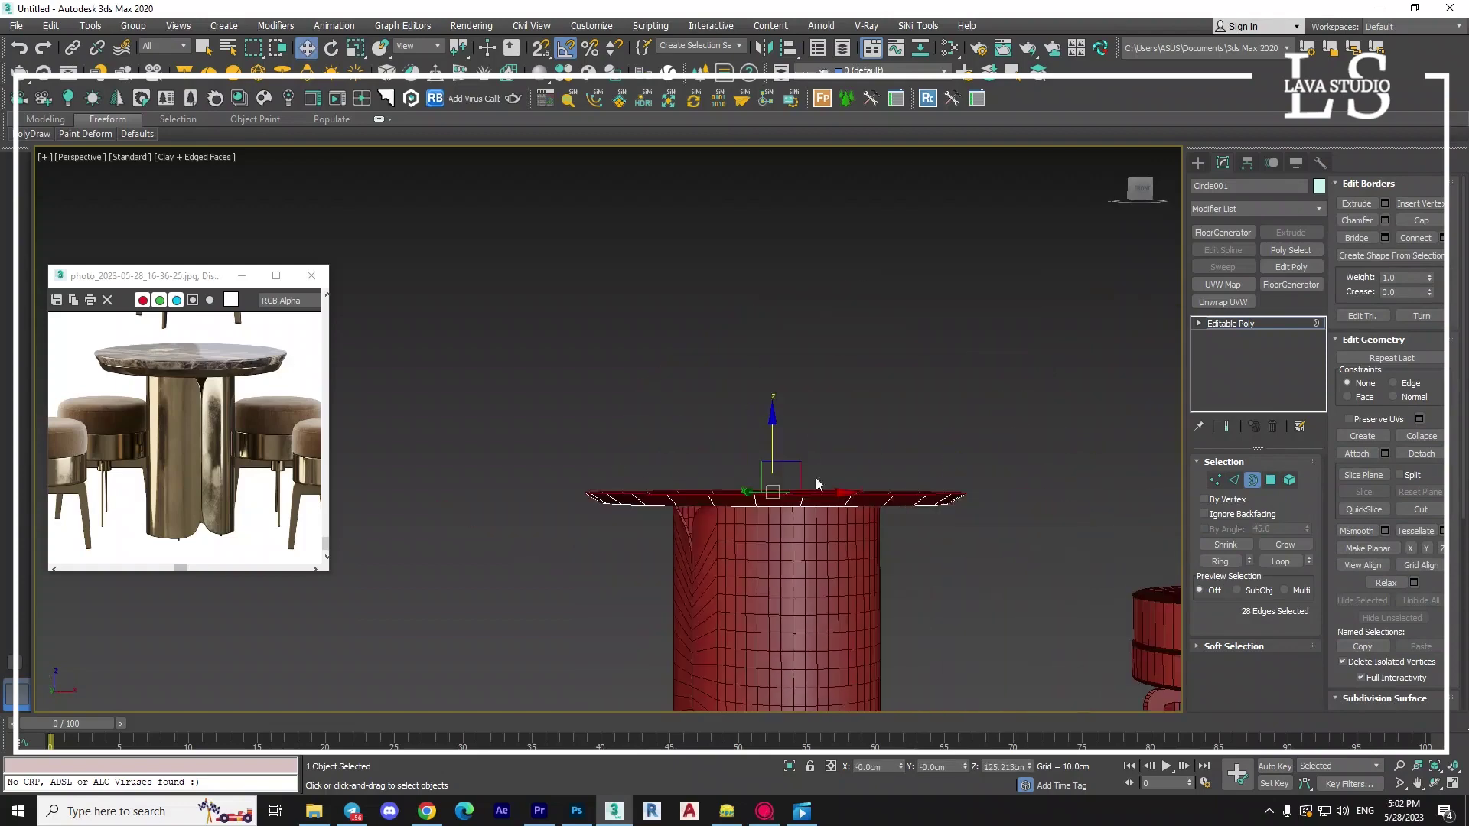
mouse_move(815, 478)
mouse_down()
mouse_move(822, 403)
mouse_move(812, 445)
mouse_up()
key(r)
key(w)
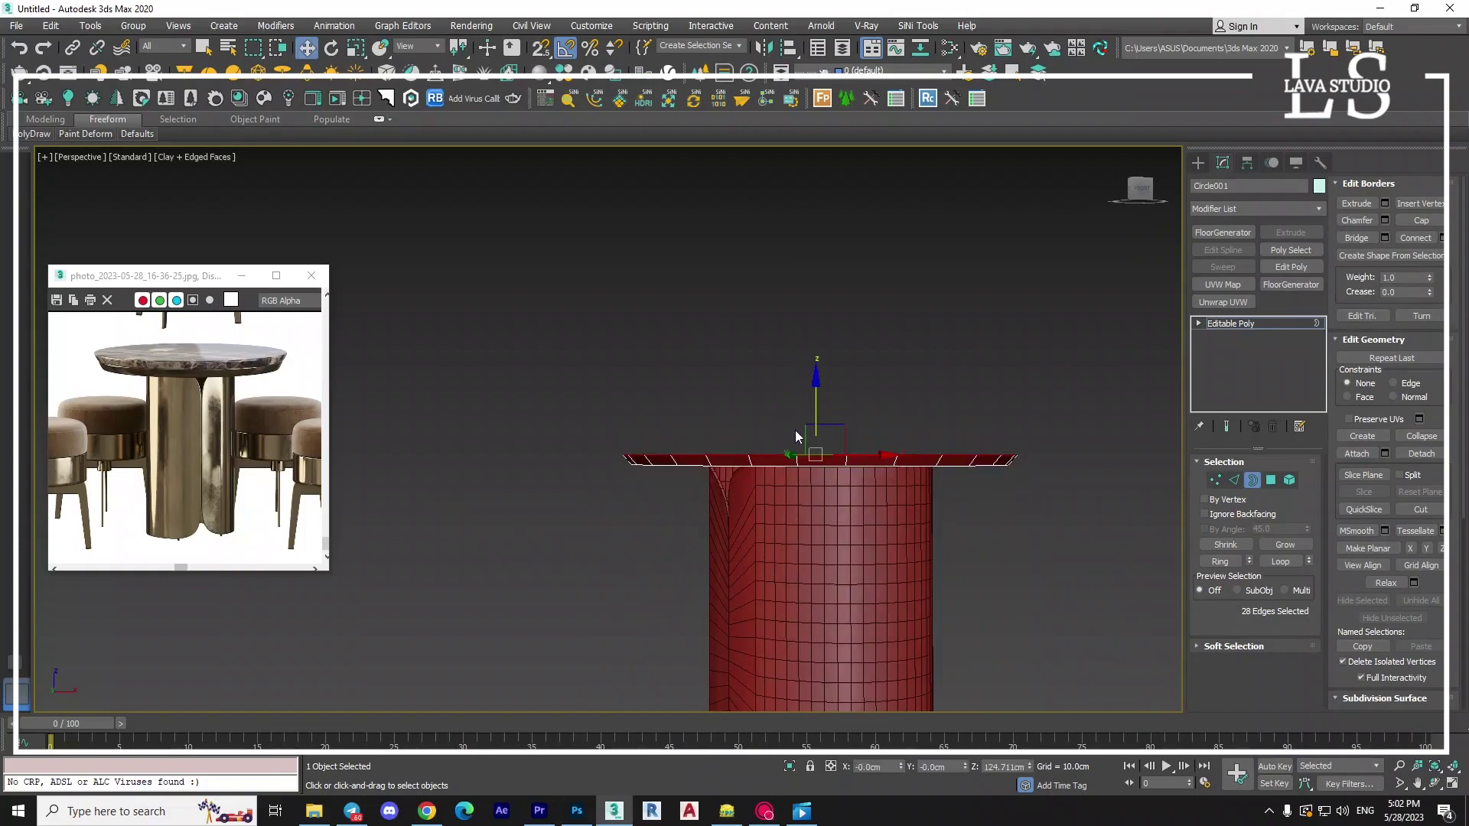
key(t)
key(shift+z)
alt+middle_drag(738, 424, 769, 452)
Shrink the rim border to about 97%, extrude a new band up, and flare it to 113%.
key(r)
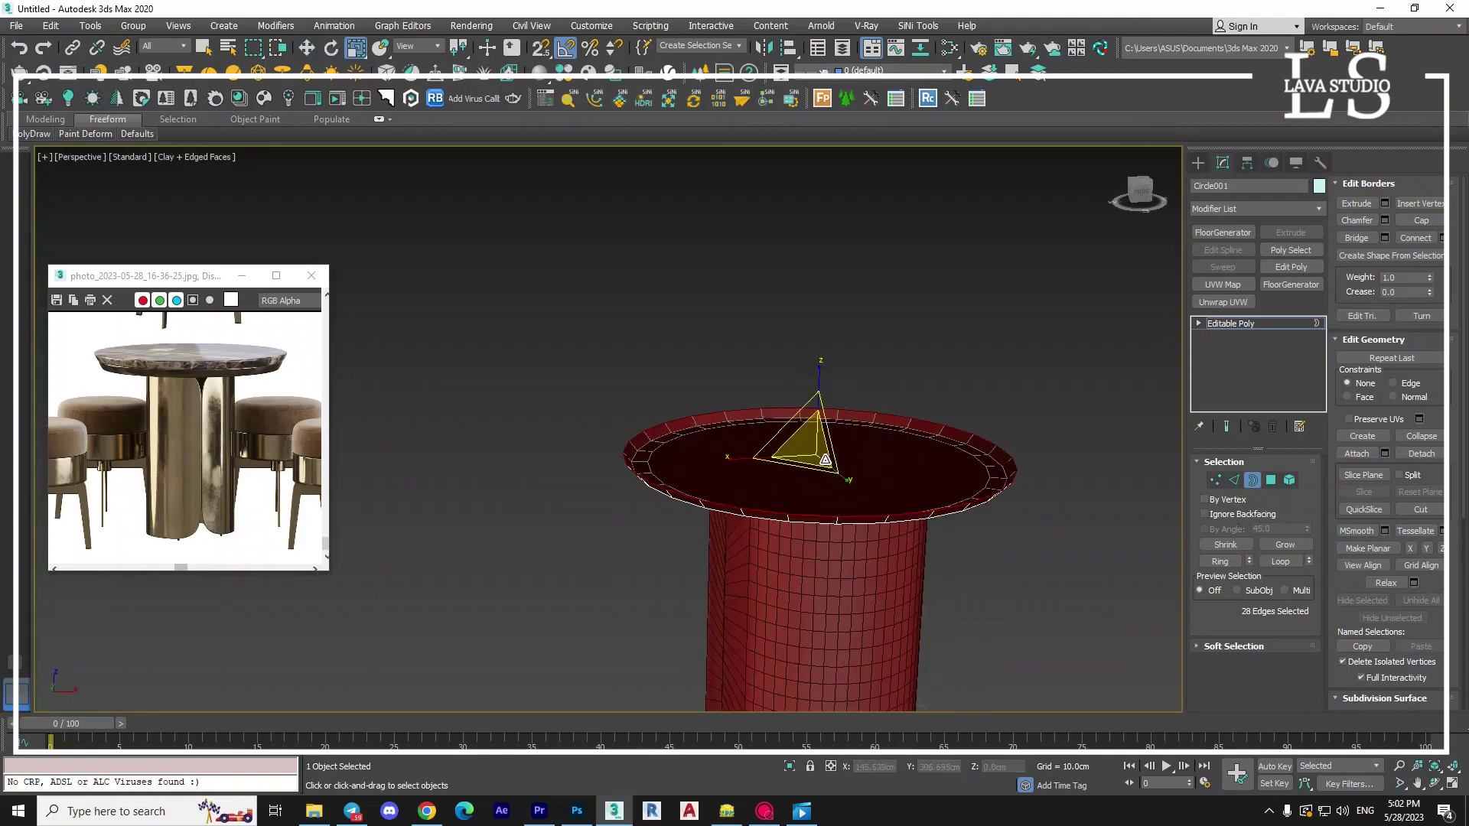
drag(824, 459, 818, 449)
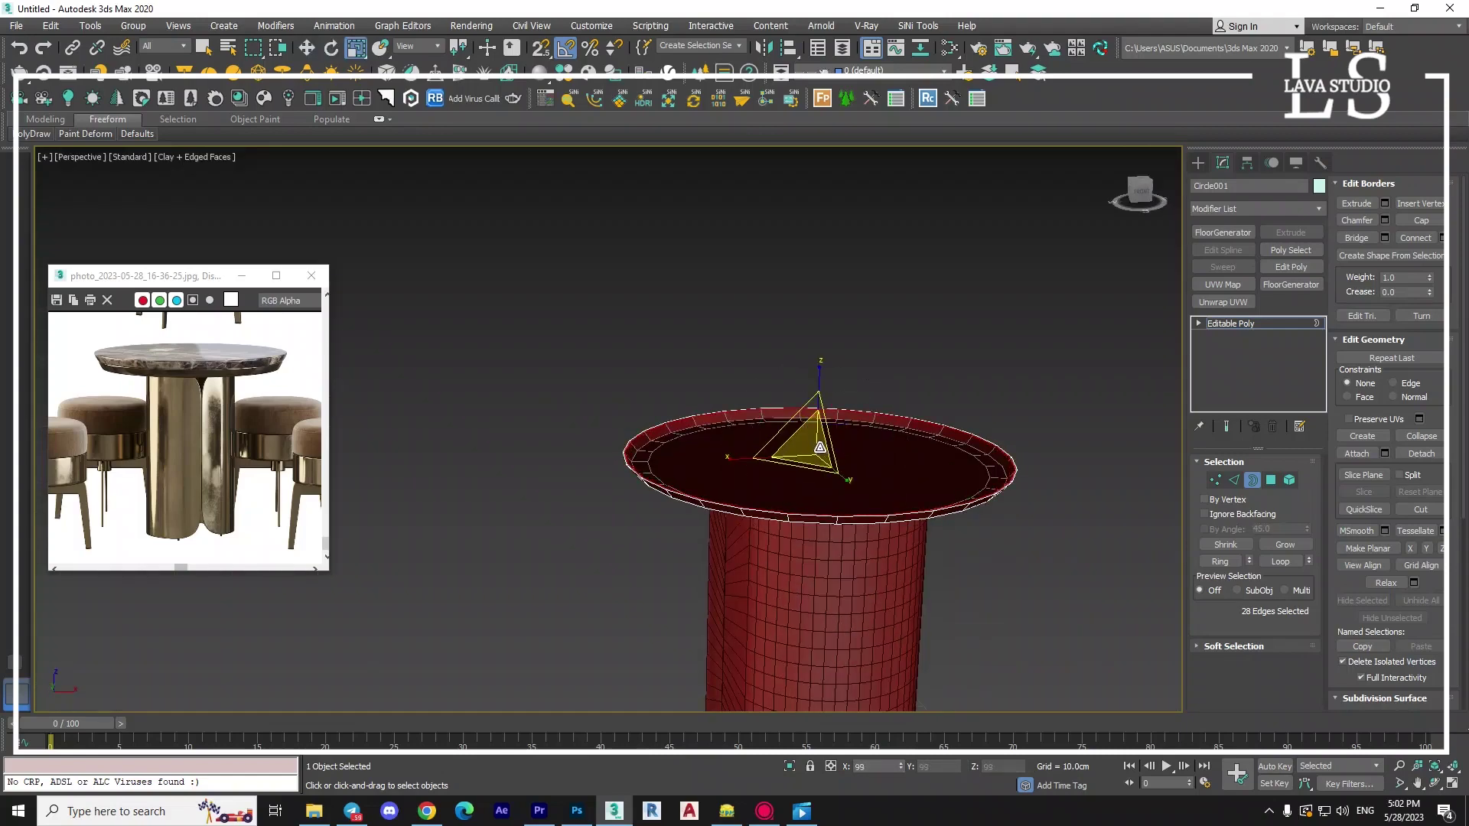
scroll(820, 447, up, 5)
scroll(883, 485, down, 4)
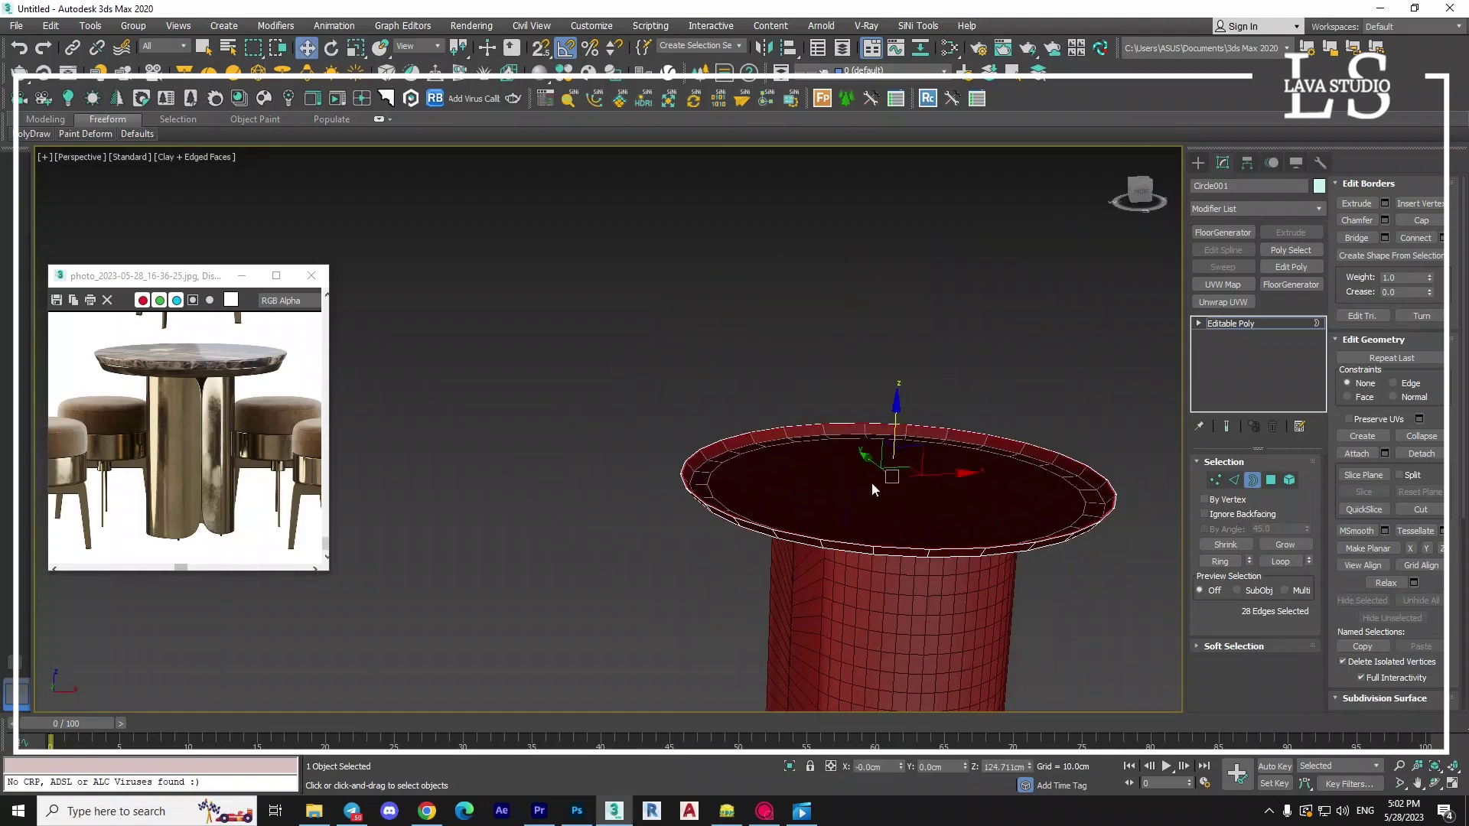
shift+drag(896, 425, 898, 409)
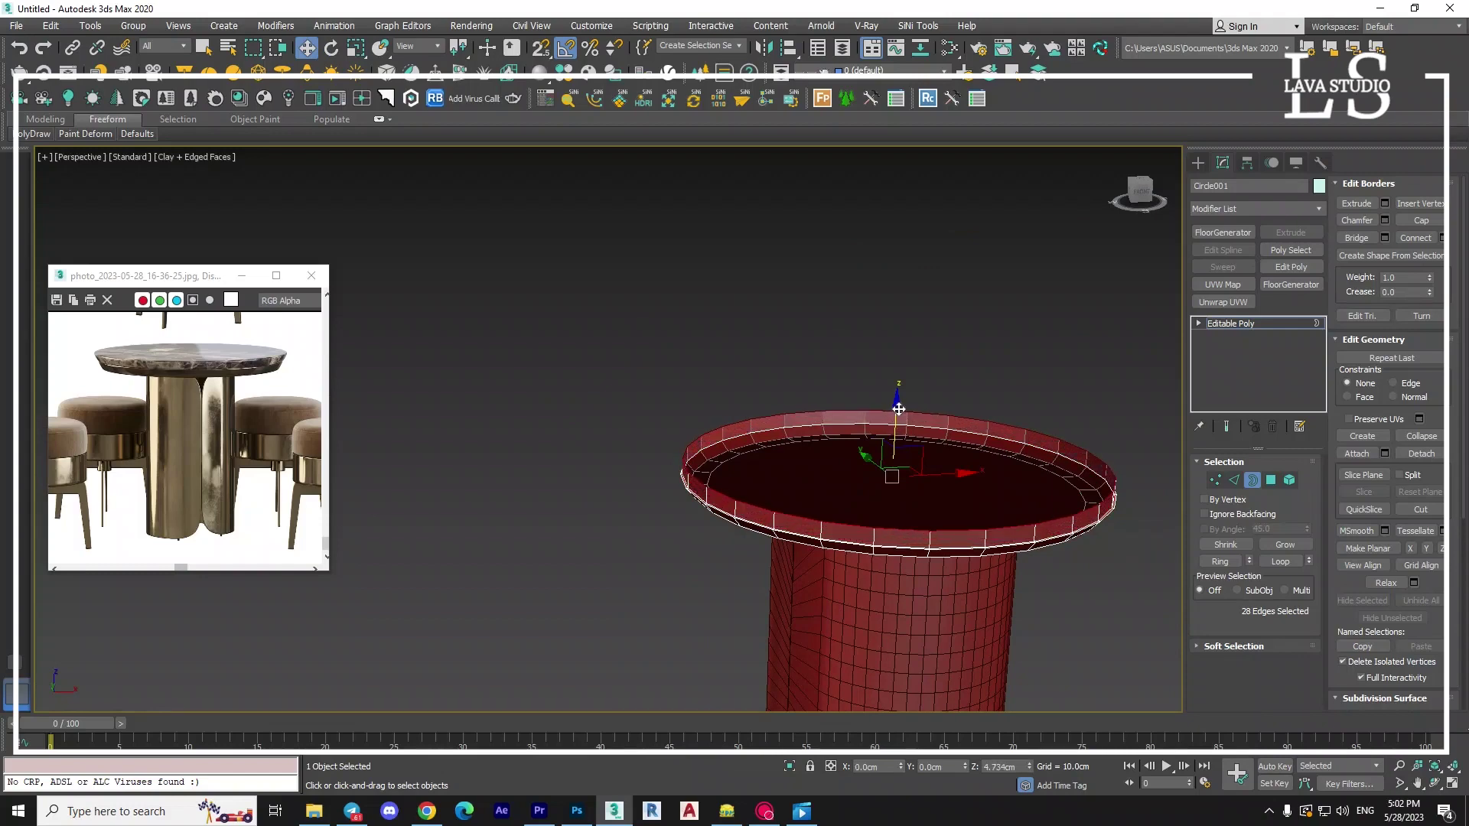
key(r)
drag(892, 430, 889, 440)
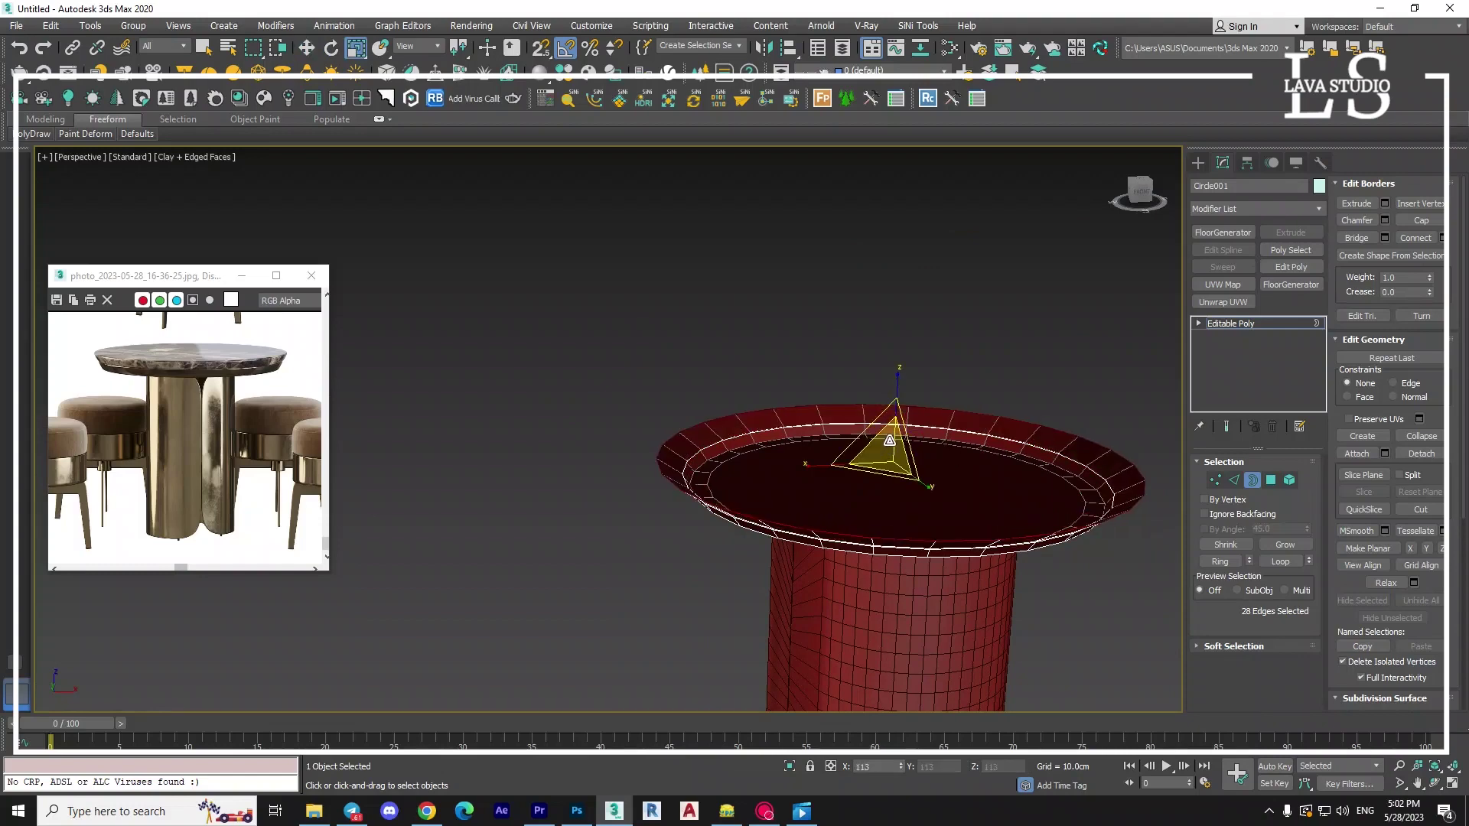
Check the rim in front wireframe, then scale it inward to cap the top with a ring.
key(f)
key(F3)
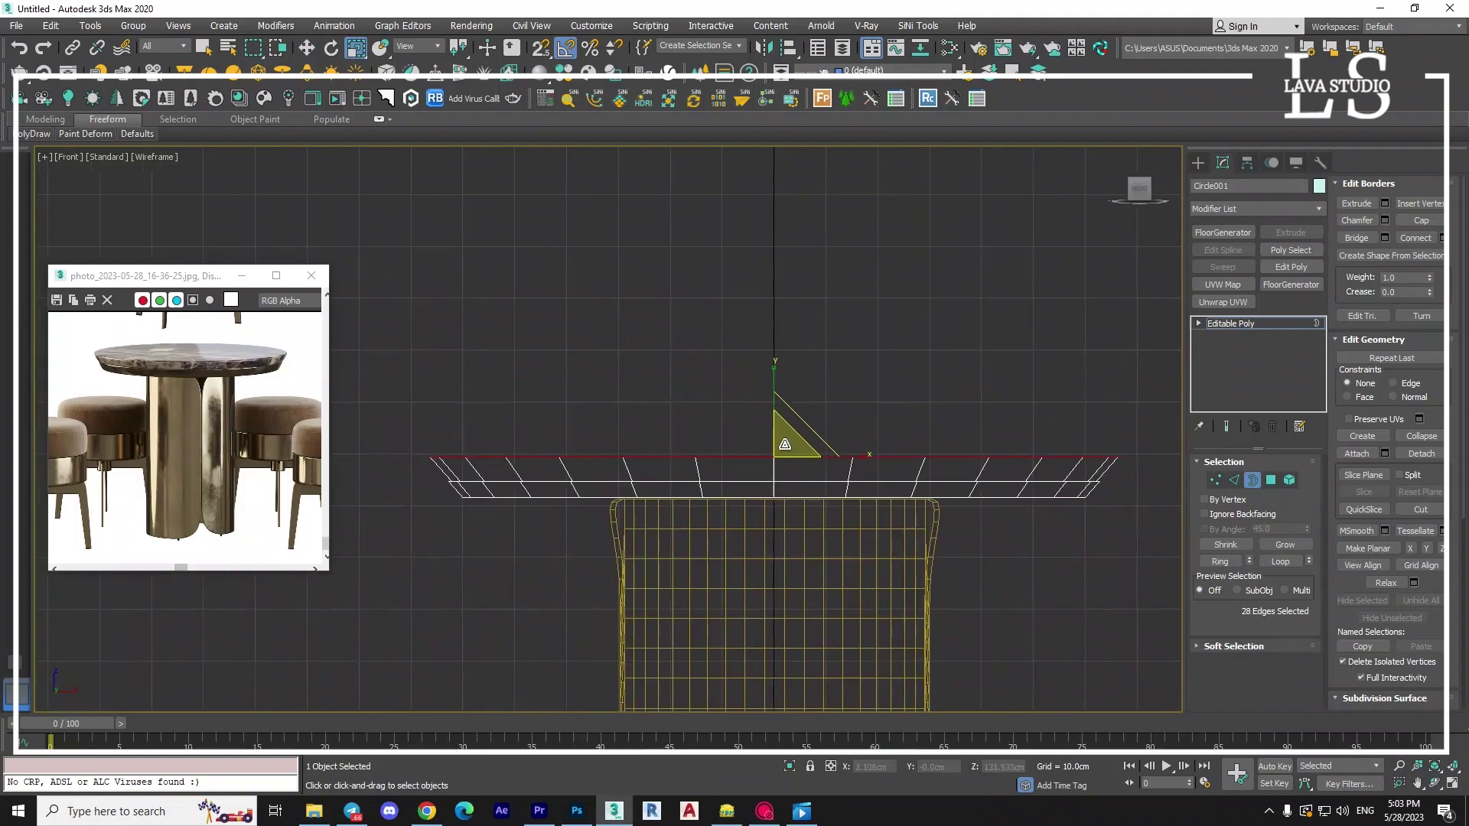
key(shift+z)
key(F3)
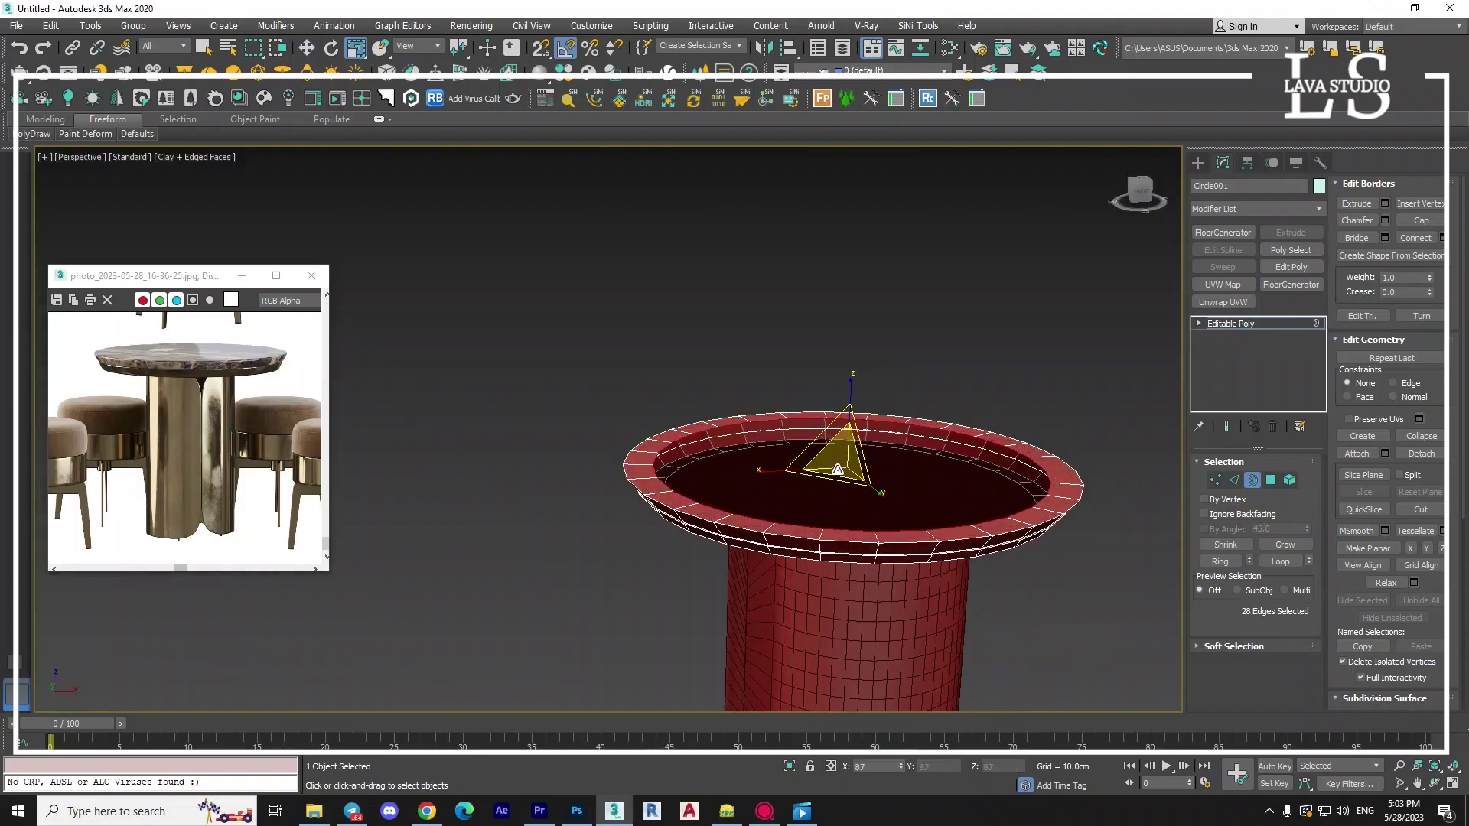
shift+drag(845, 461, 720, 432)
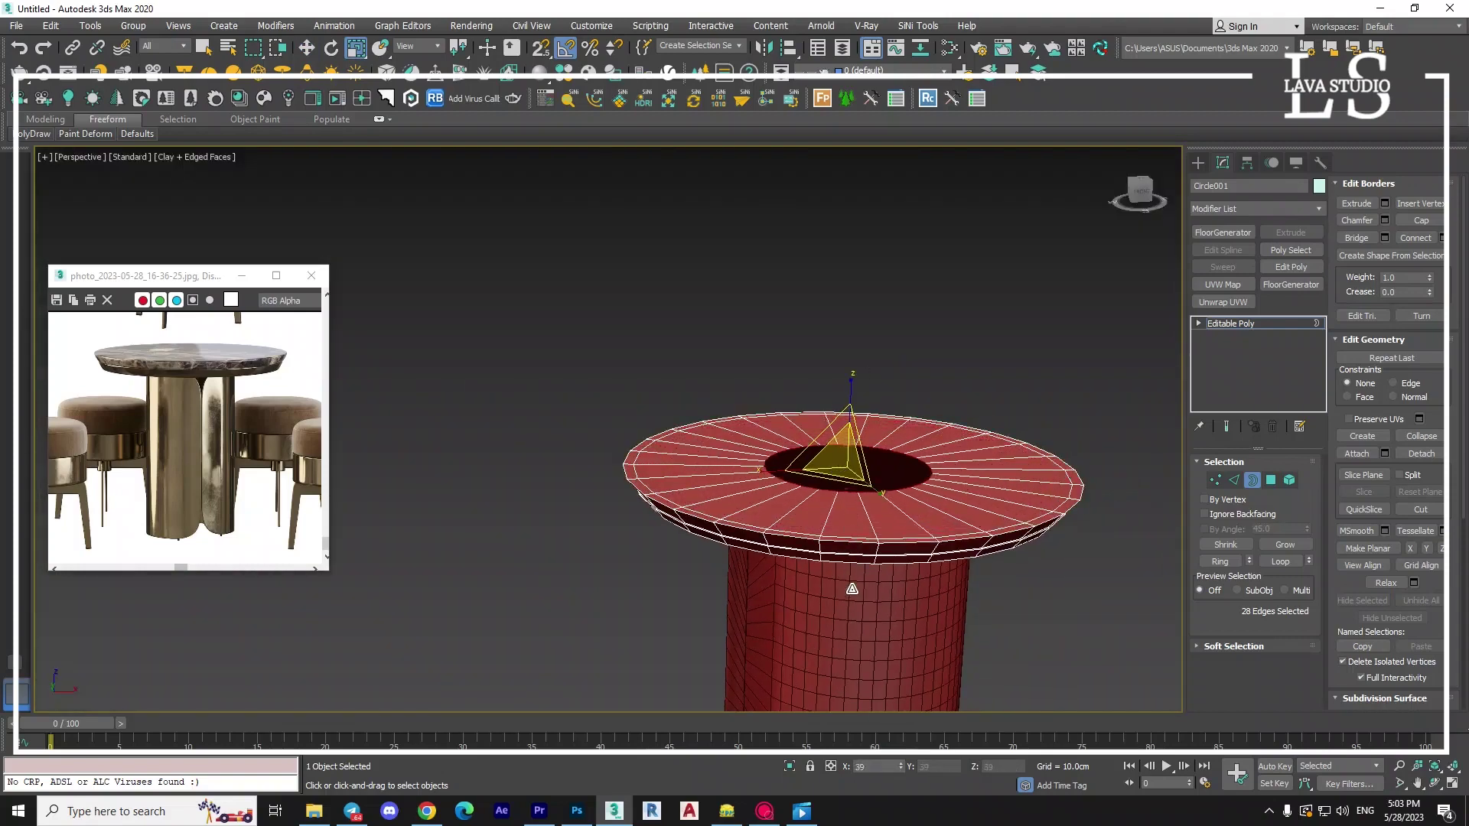
alt+middle_drag(720, 432, 841, 475)
In Edge mode, loop-select the edges around the tabletop rim.
scroll(1056, 509, up, 5)
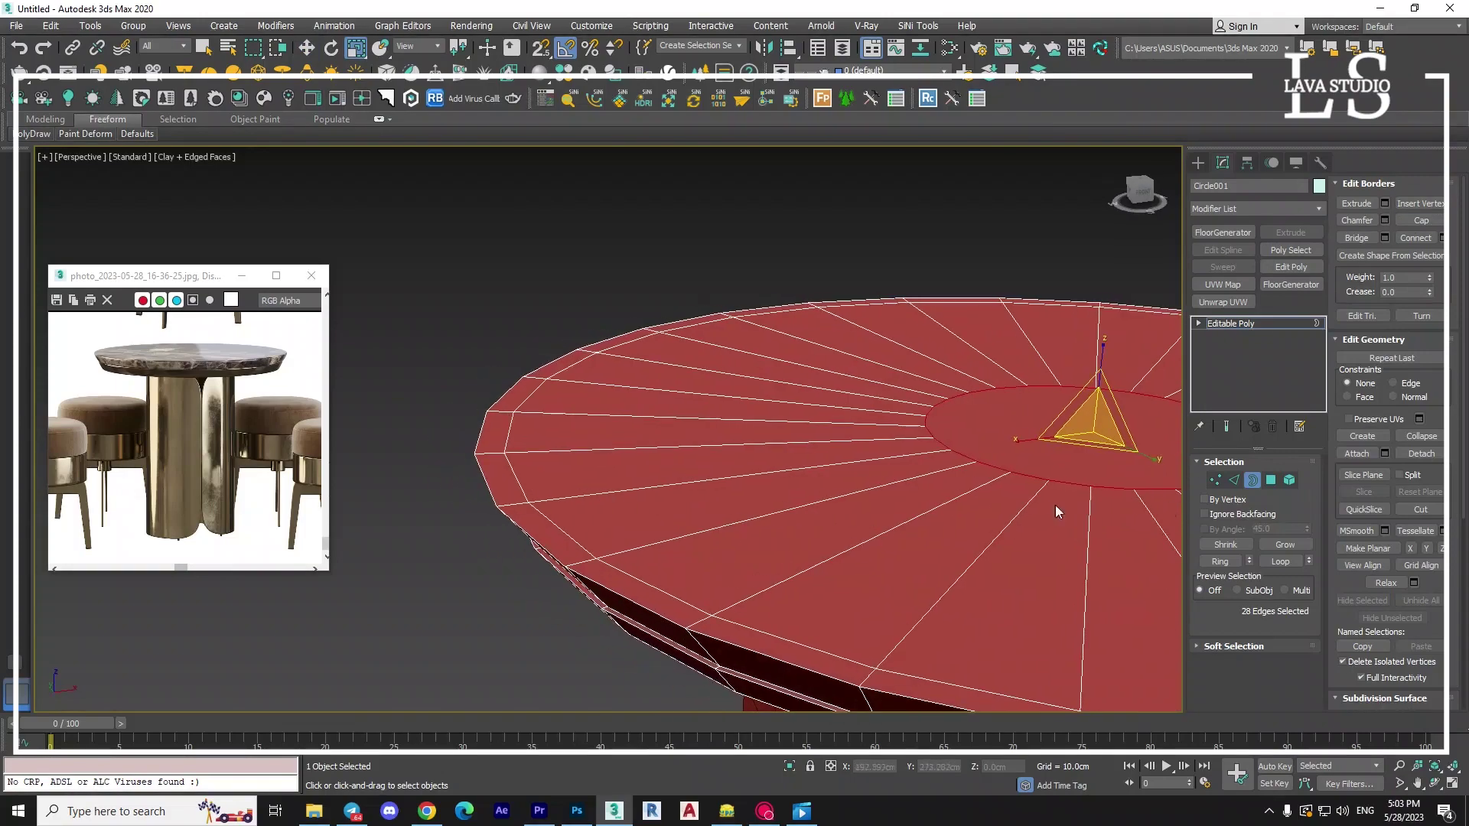
key(2)
click(496, 501)
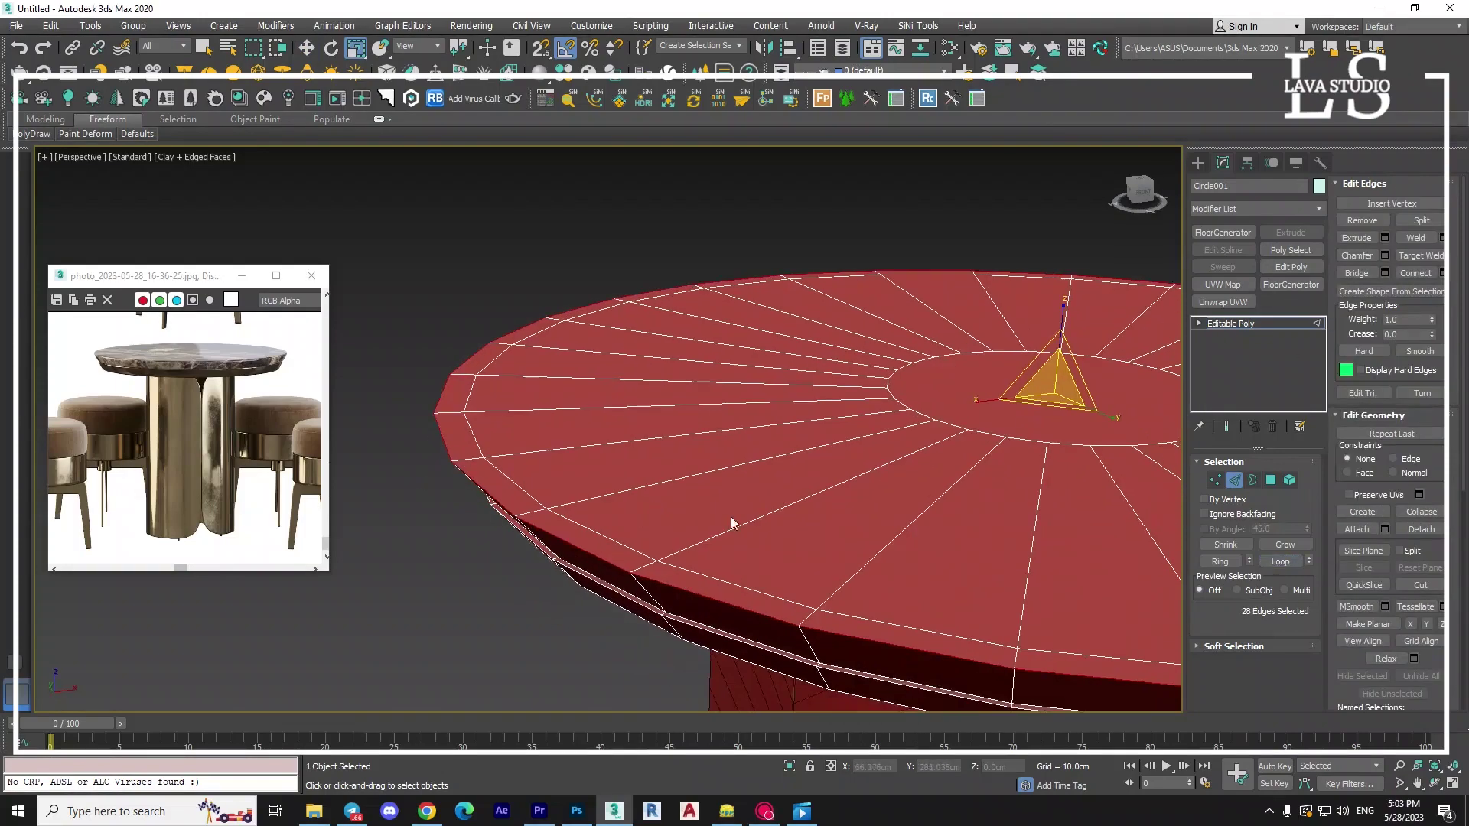
alt+middle_drag(880, 429, 837, 518)
click(830, 514)
click(1282, 563)
key(w)
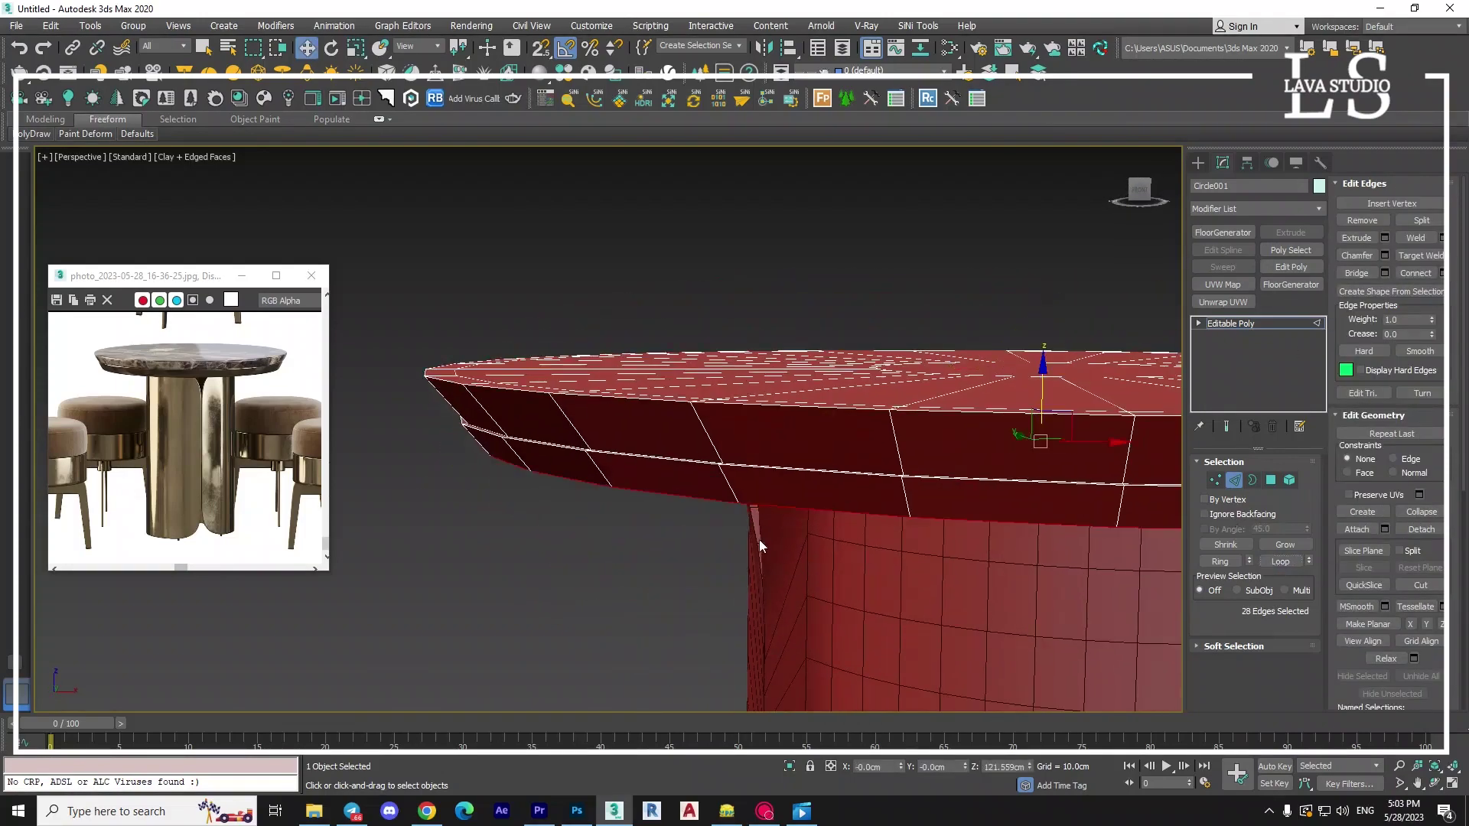
alt+middle_drag(911, 574, 930, 570)
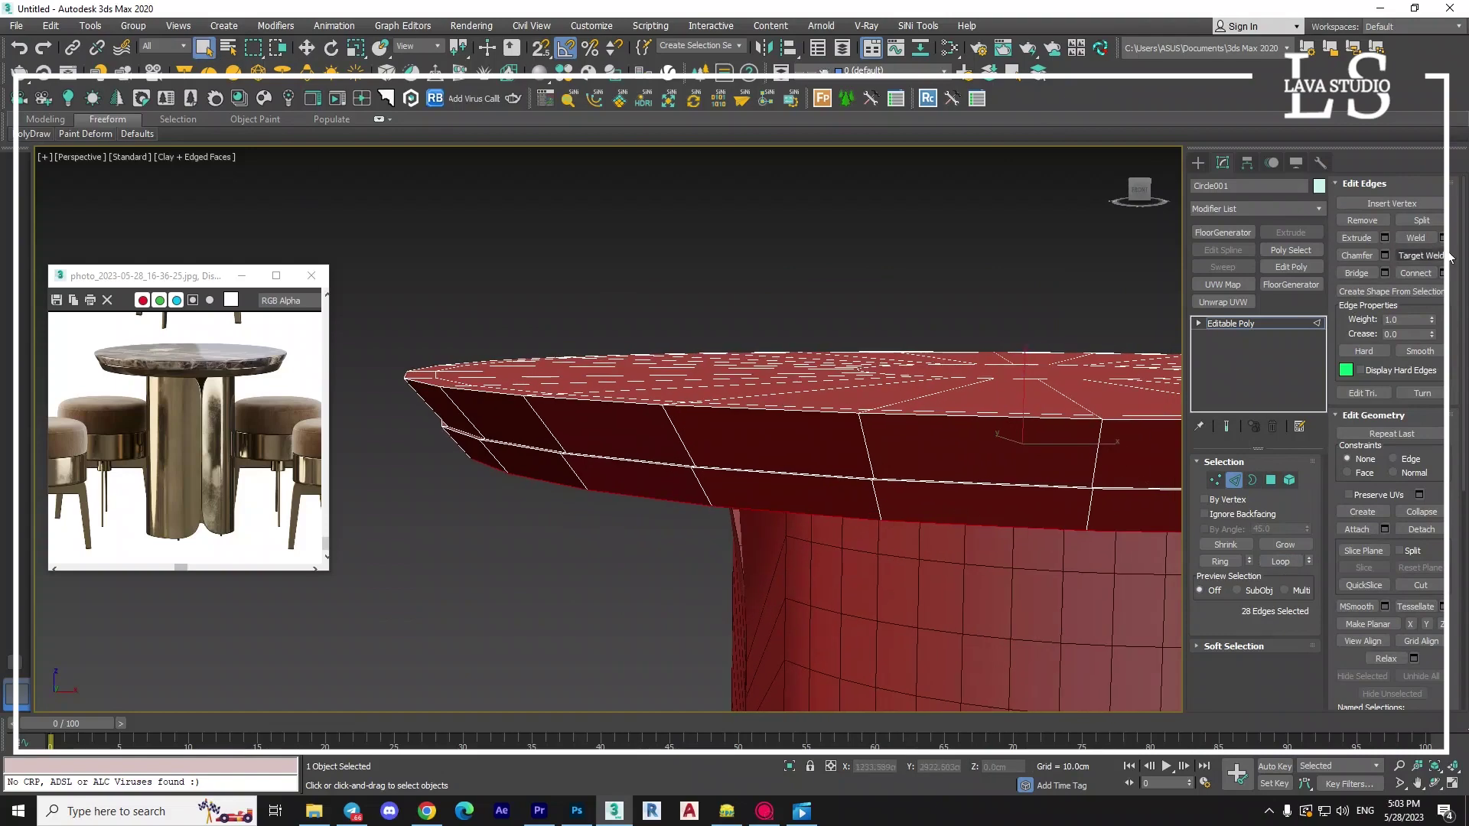
alt+middle_drag(1071, 451, 1046, 444)
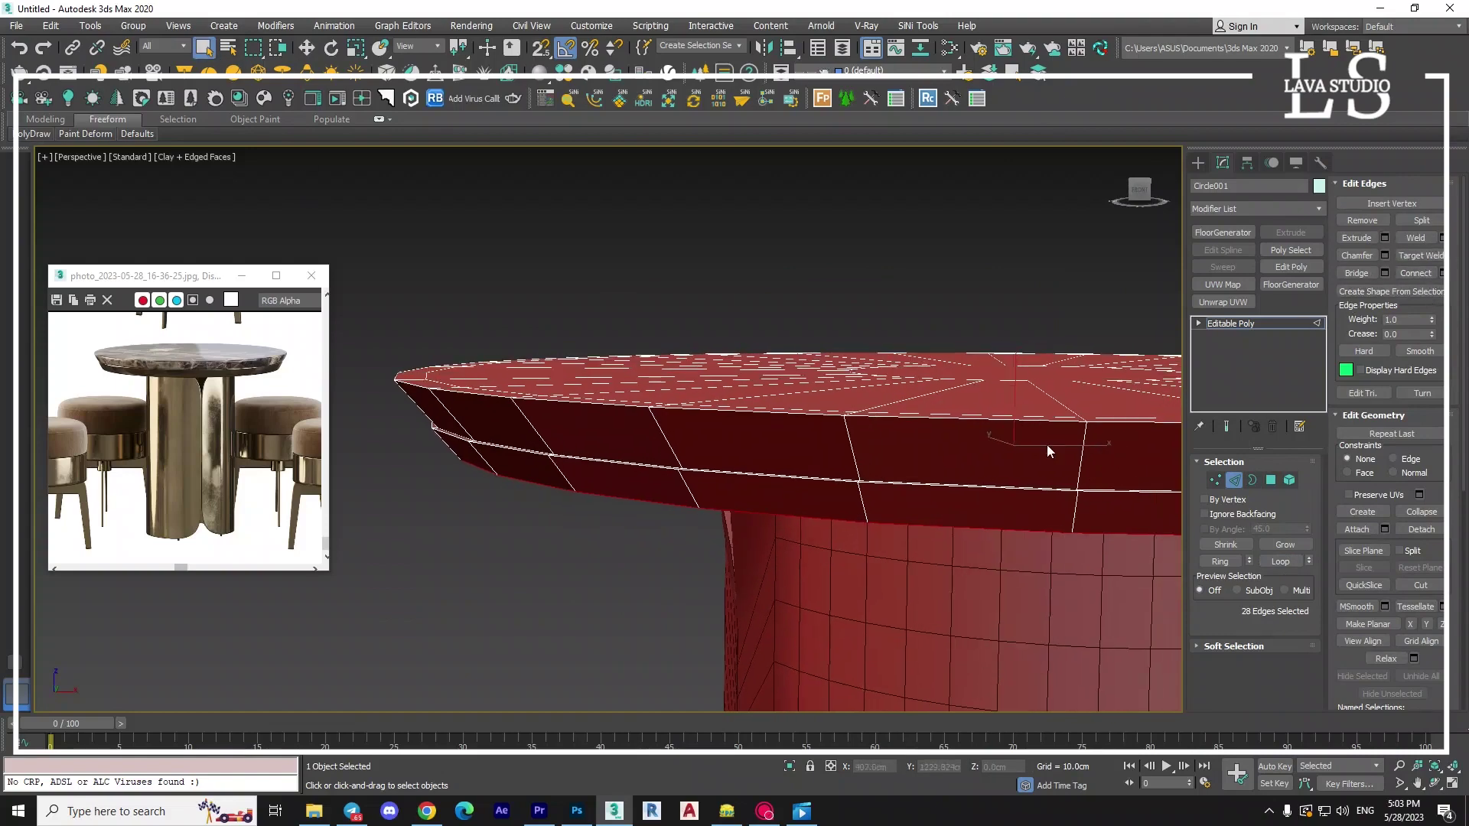
Chamfer the rim edge loop.
click(1385, 256)
drag(620, 457, 620, 437)
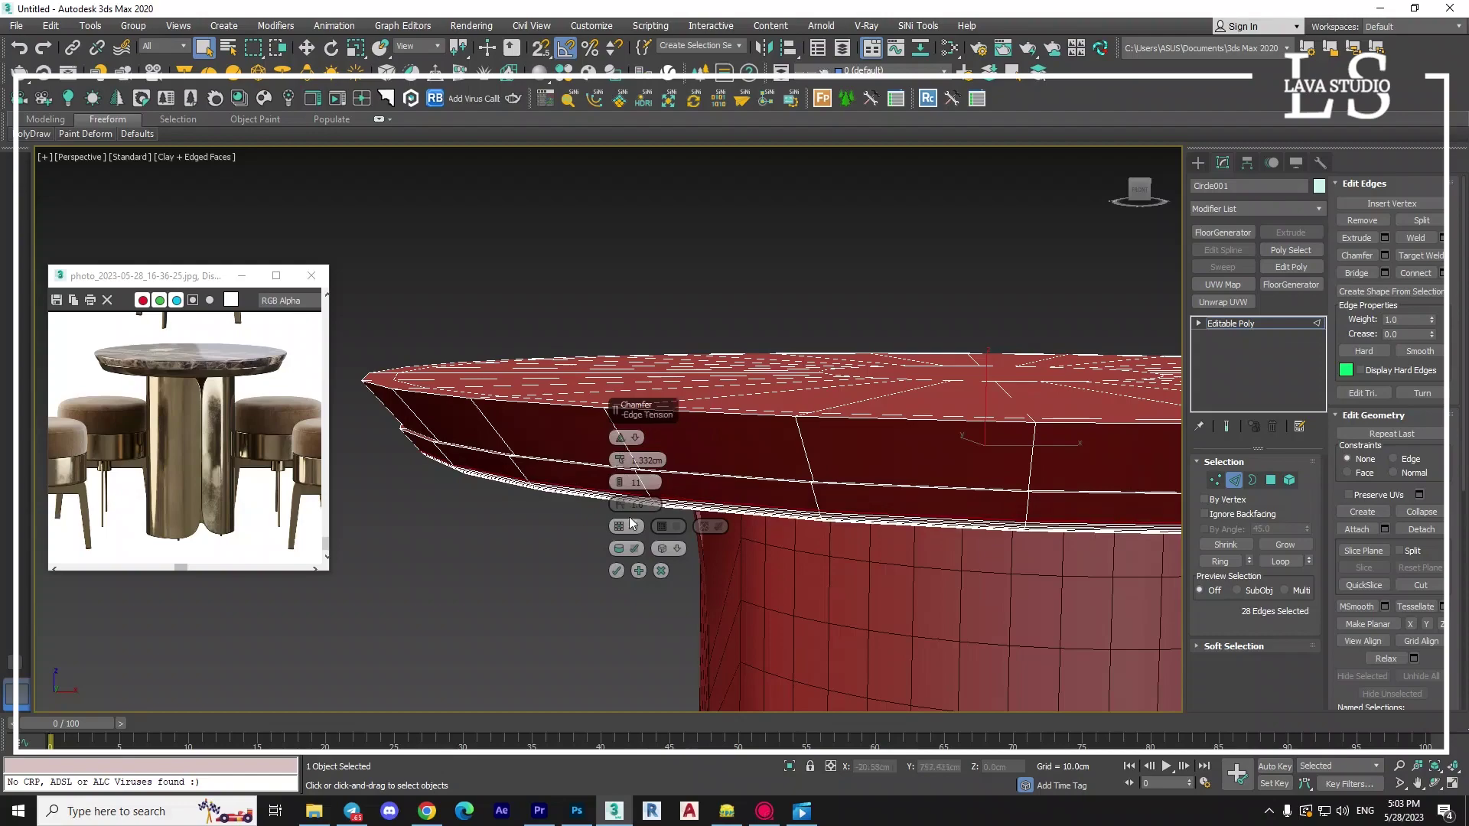
click(617, 571)
scroll(750, 514, up, 10)
scroll(750, 514, down, 8)
scroll(676, 452, up, 3)
Extrude the selected rim edges with a 0.1 cm width.
click(676, 453)
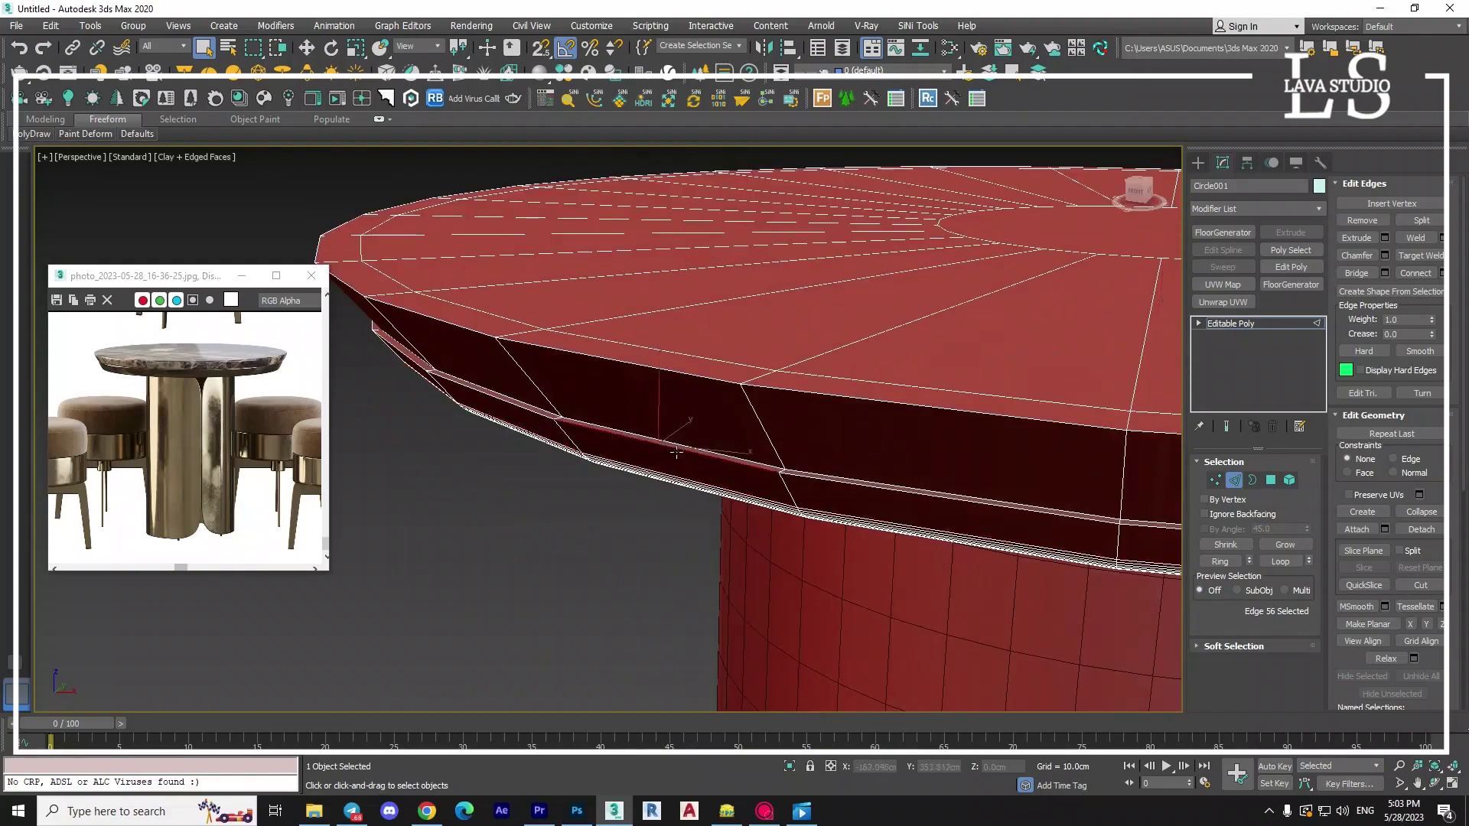
click(755, 459)
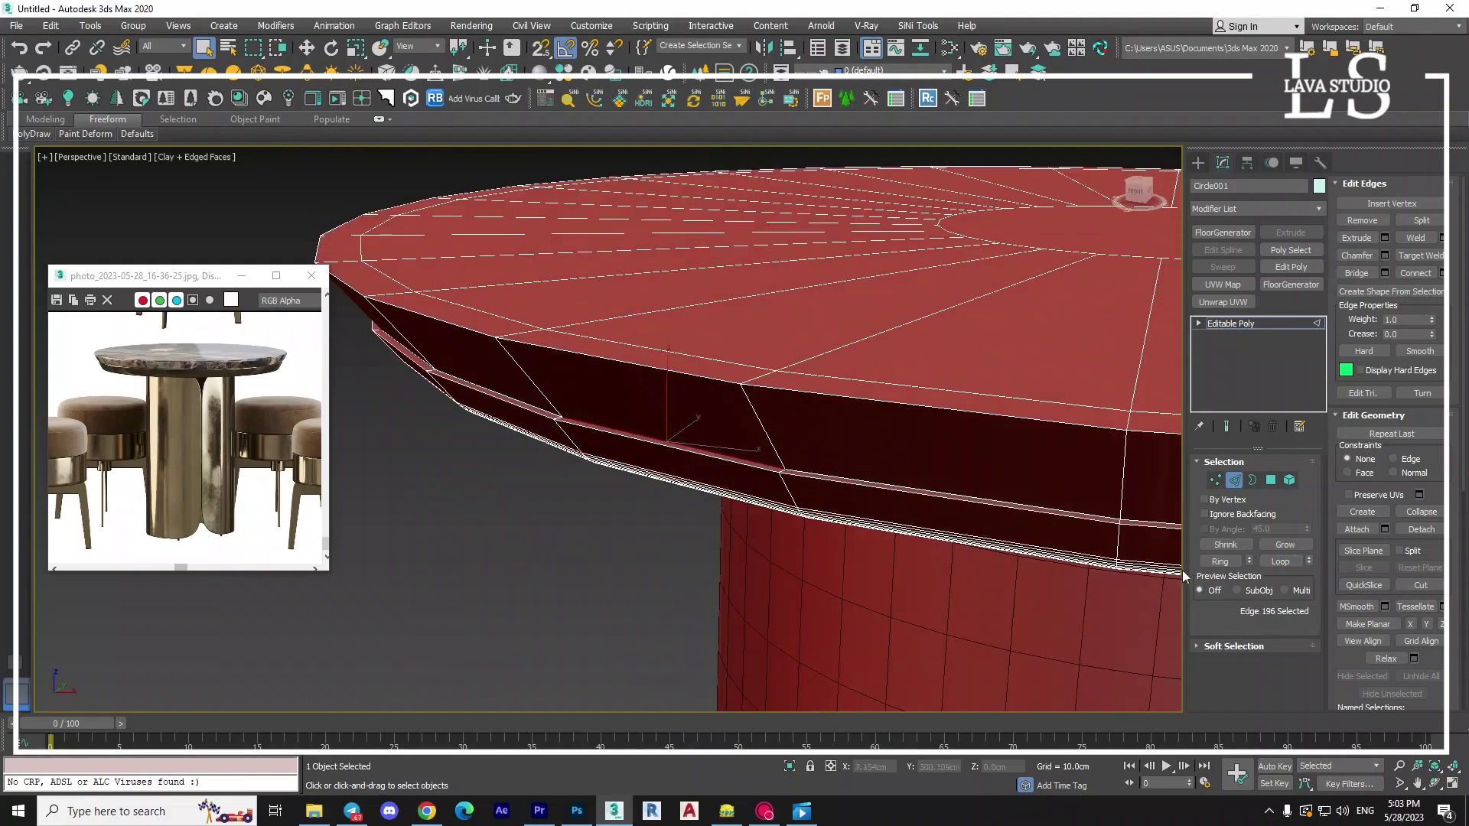
click(1384, 238)
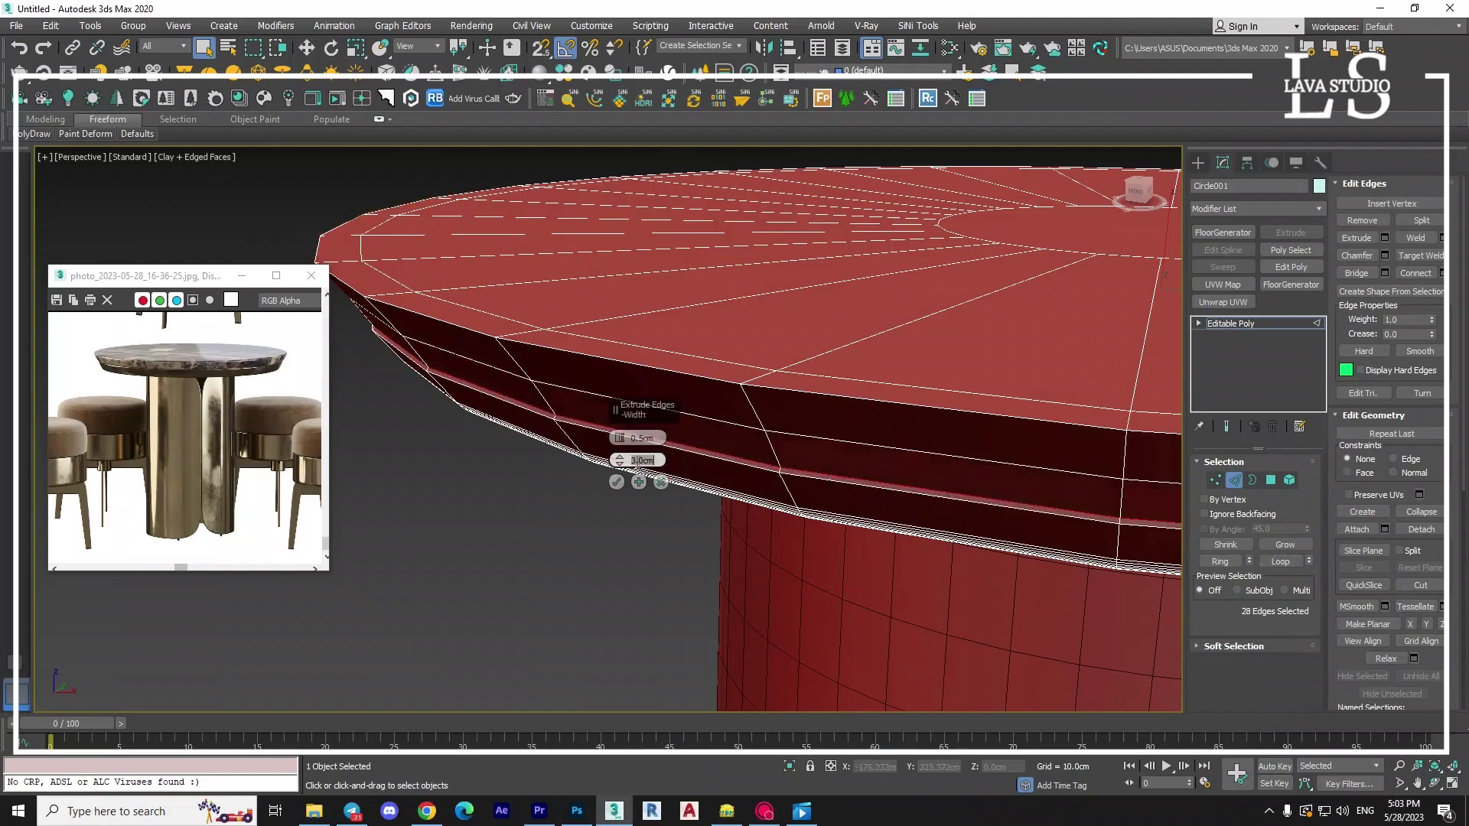
drag(619, 460, 636, 469)
scroll(636, 470, up, 3)
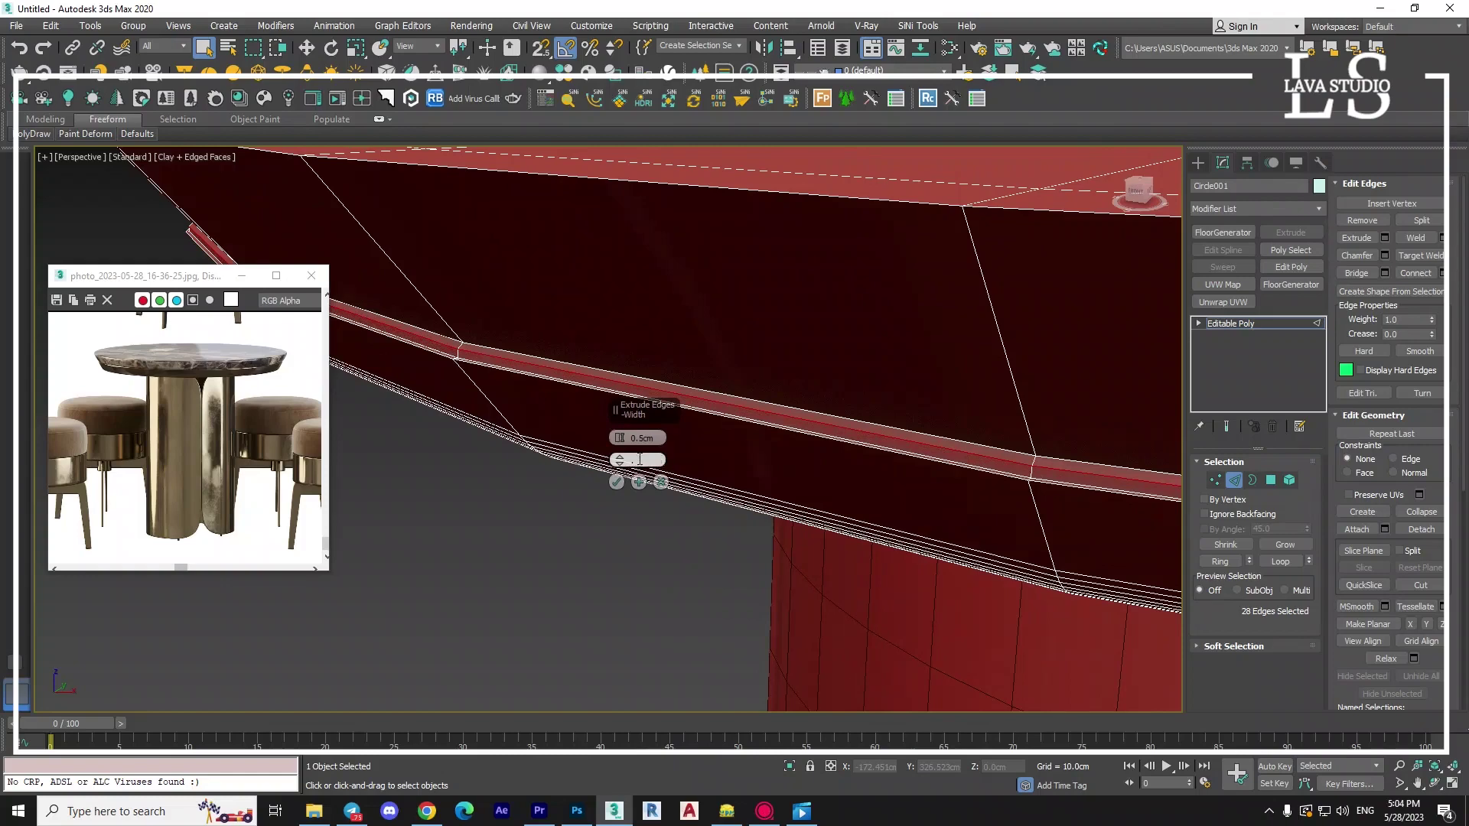
text(1)
key(Return)
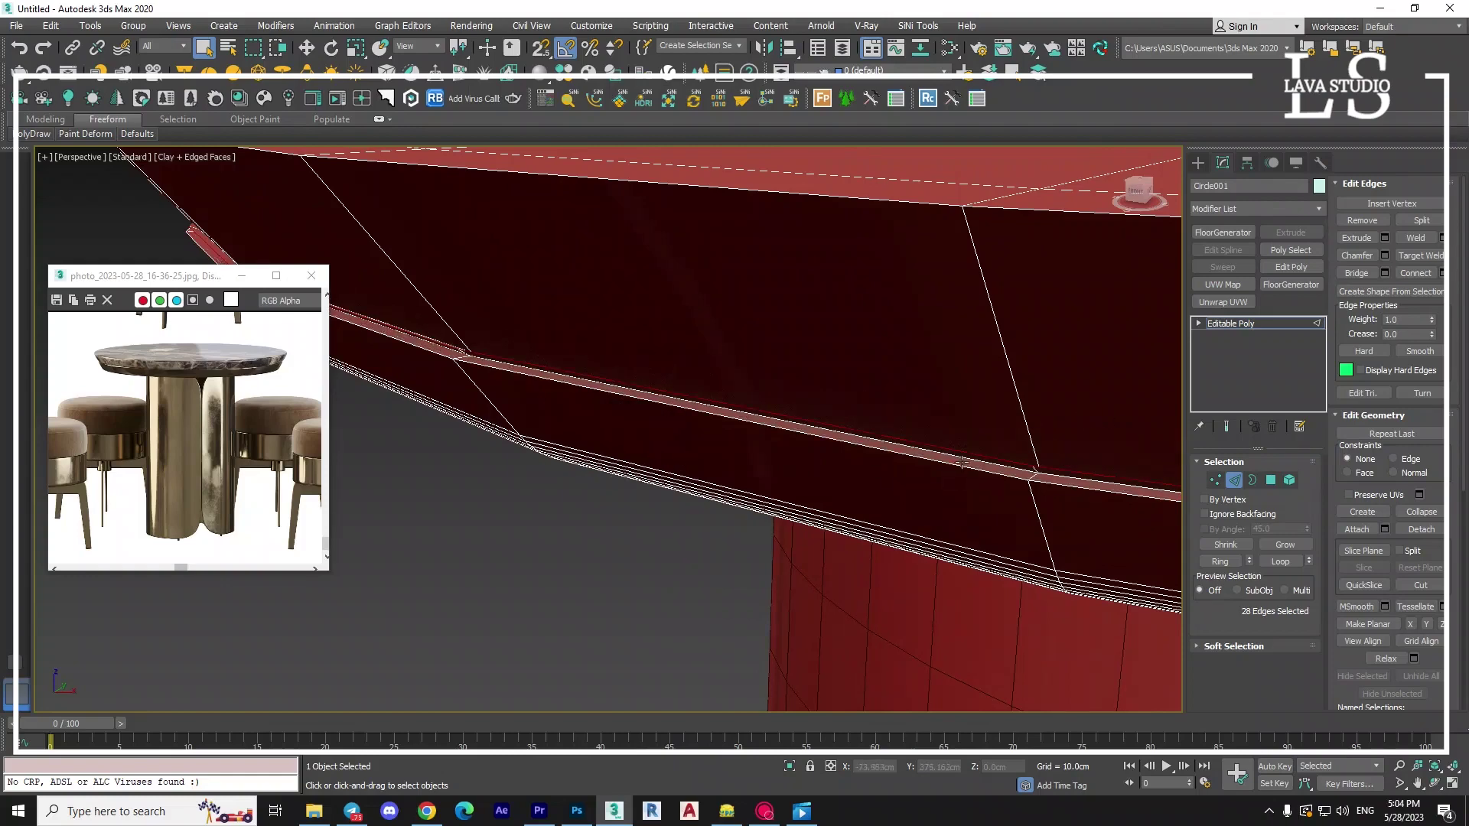
Chamfer the extruded rim edges, redoing it with a smaller amount.
click(1384, 255)
click(642, 555)
scroll(651, 564, down, 4)
scroll(851, 520, up, 2)
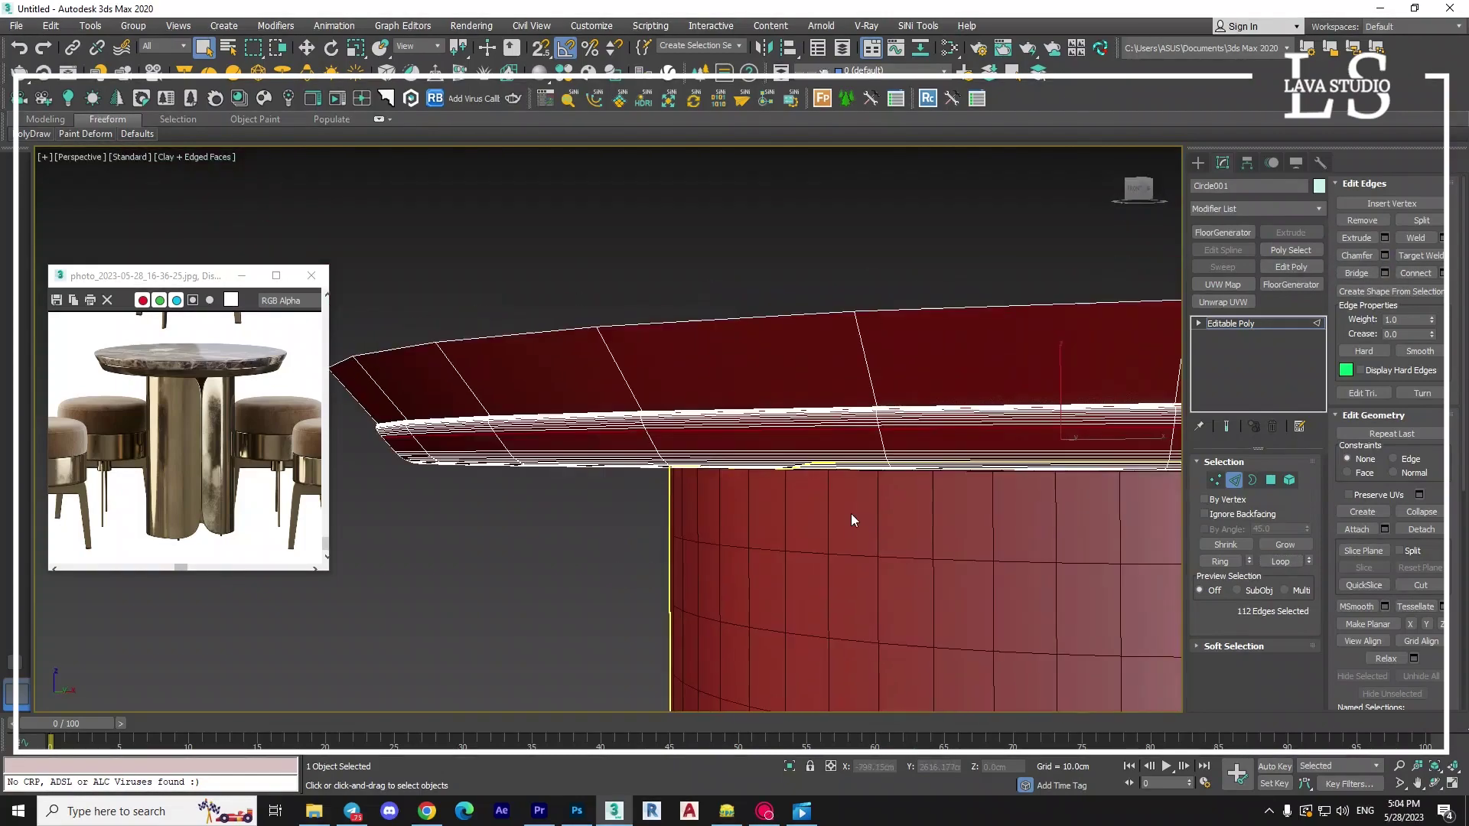
key(ctrl+z)
alt+middle_drag(851, 520, 880, 566)
click(1385, 256)
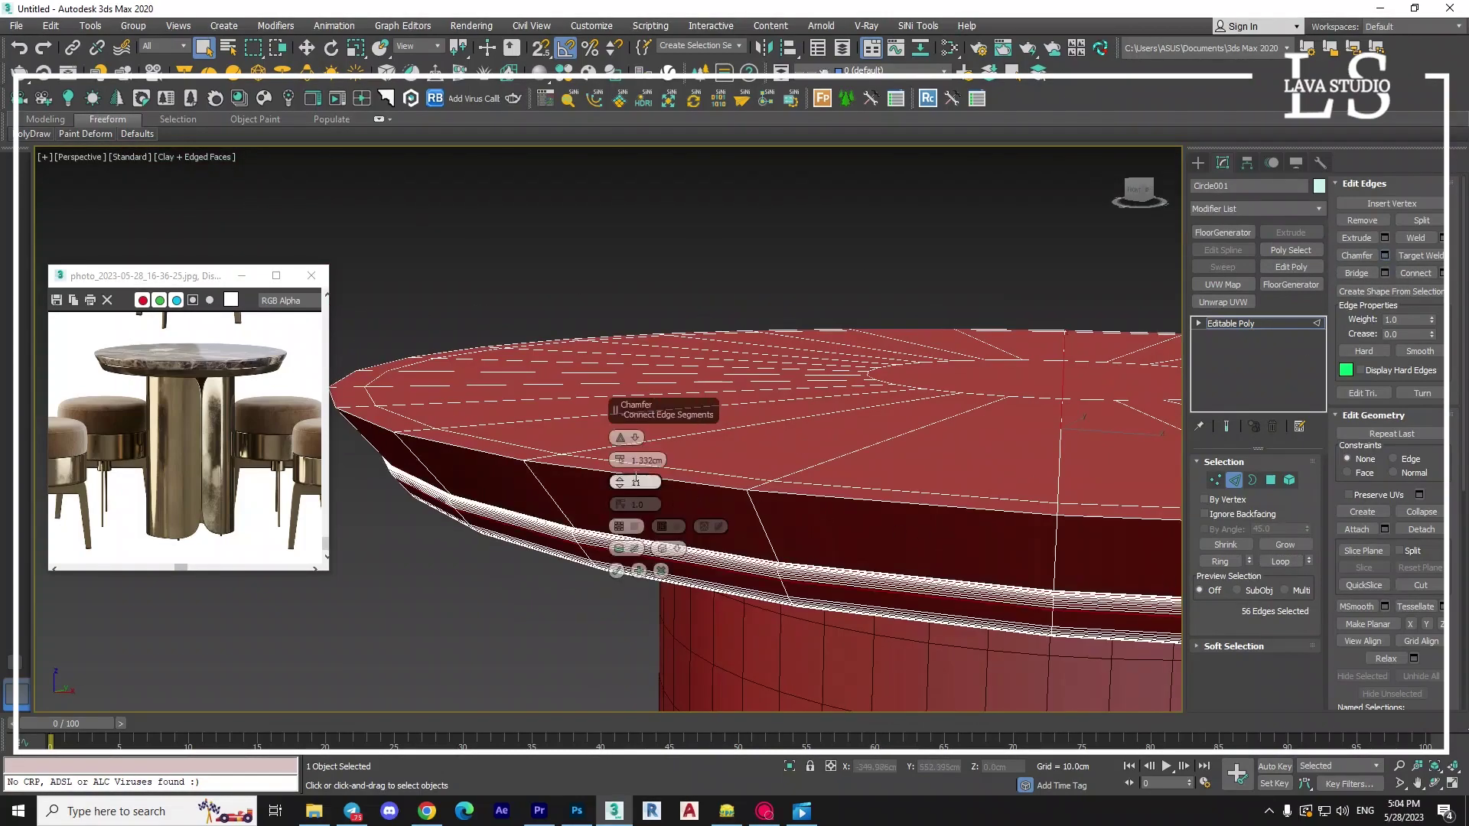
drag(623, 463, 627, 474)
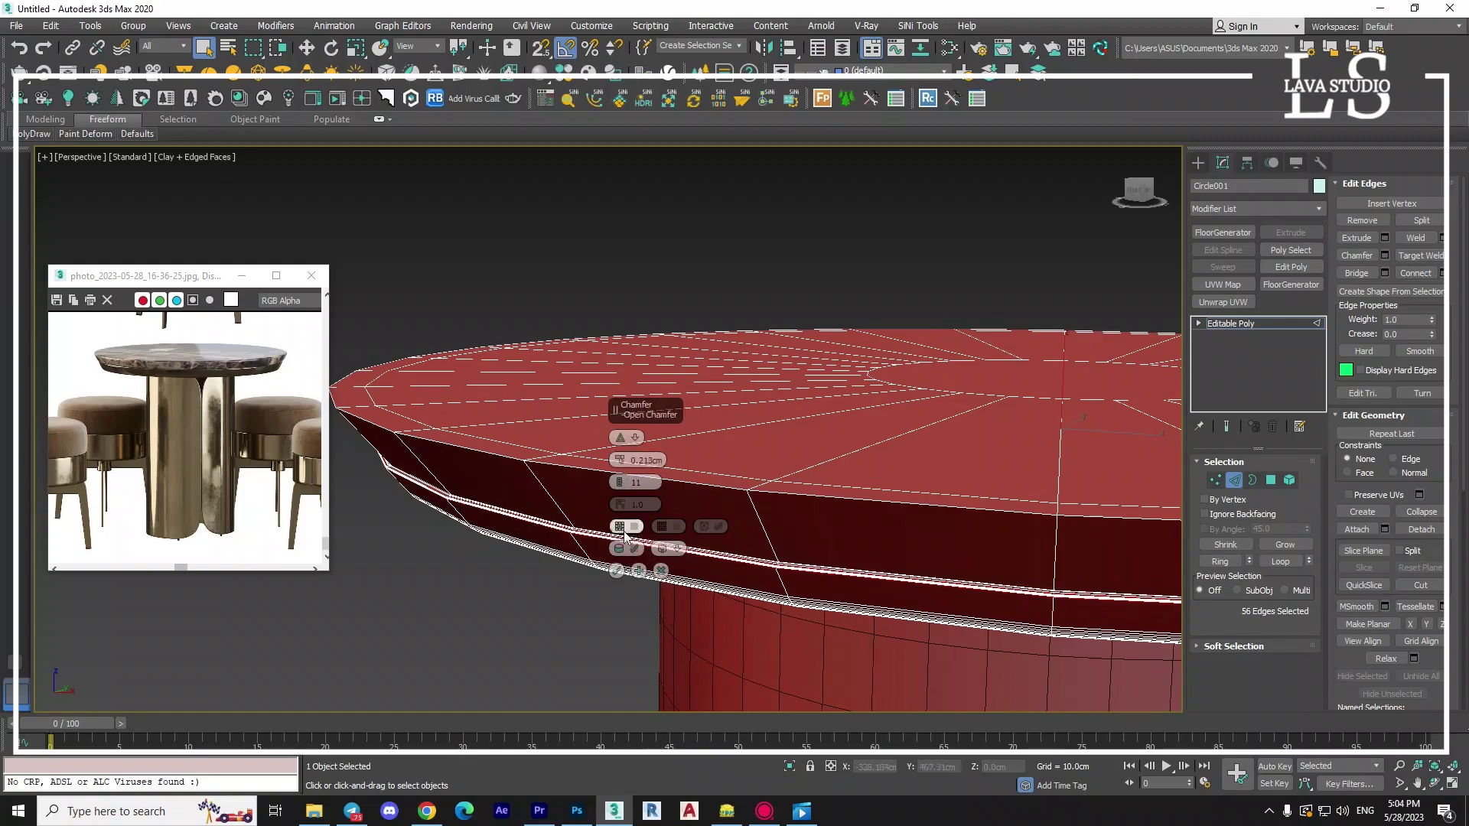
click(616, 571)
scroll(765, 536, up, 5)
scroll(855, 540, down, 5)
Chamfer a top rim edge with a wider amount, checking it in Front view.
click(953, 499)
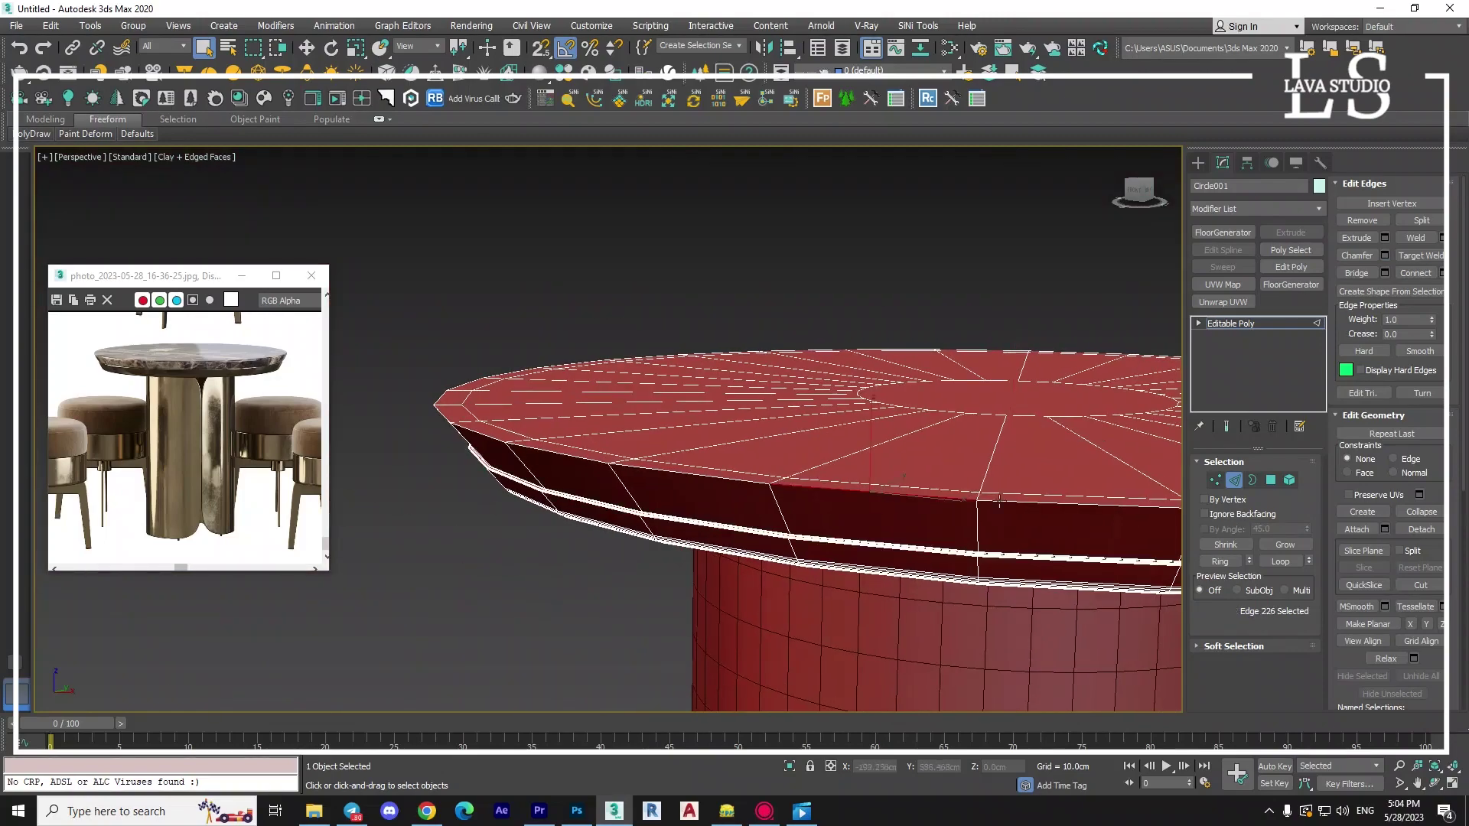
scroll(1016, 511, up, 2)
click(1386, 255)
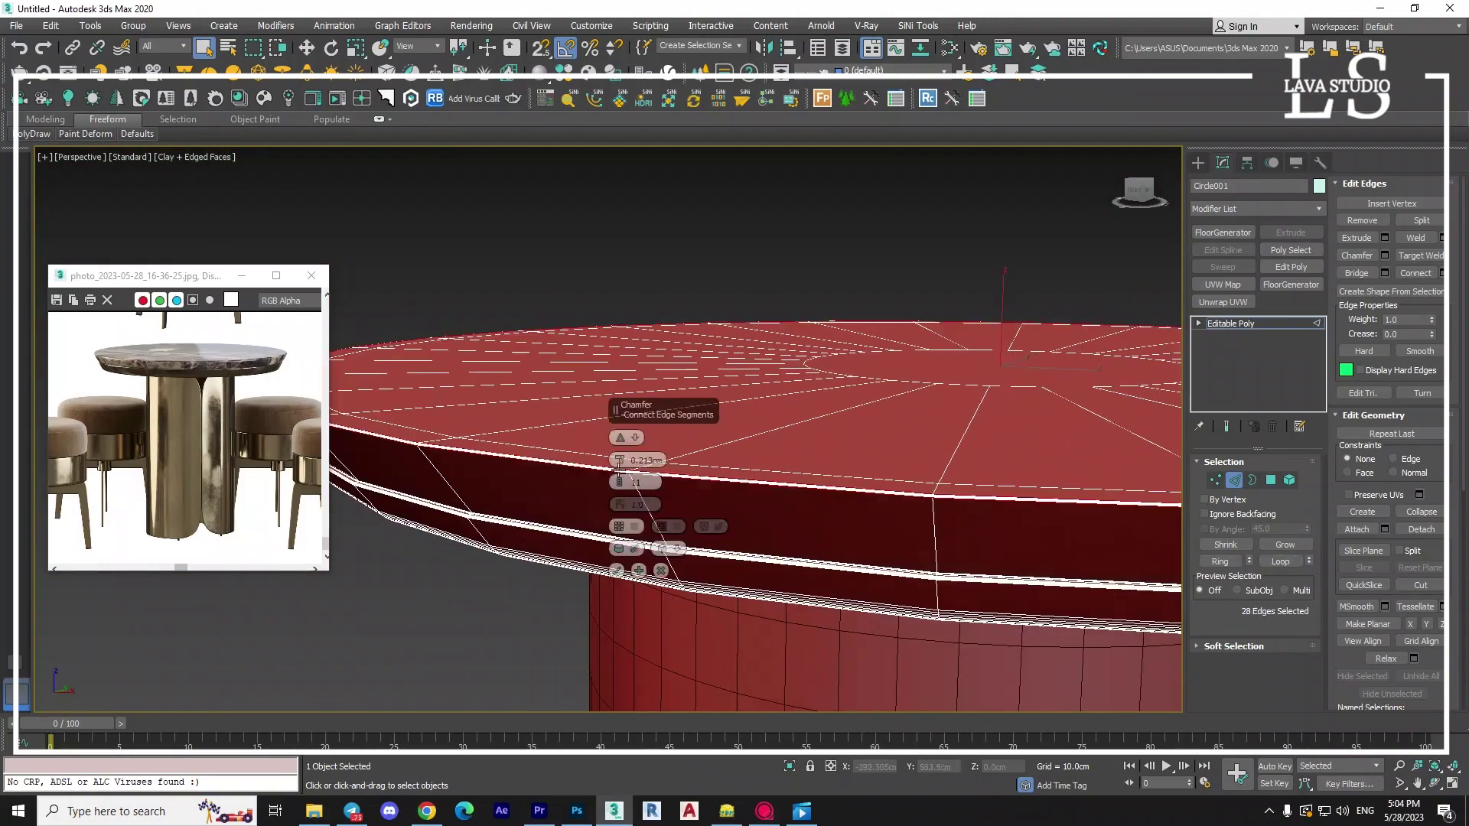
drag(620, 460, 622, 432)
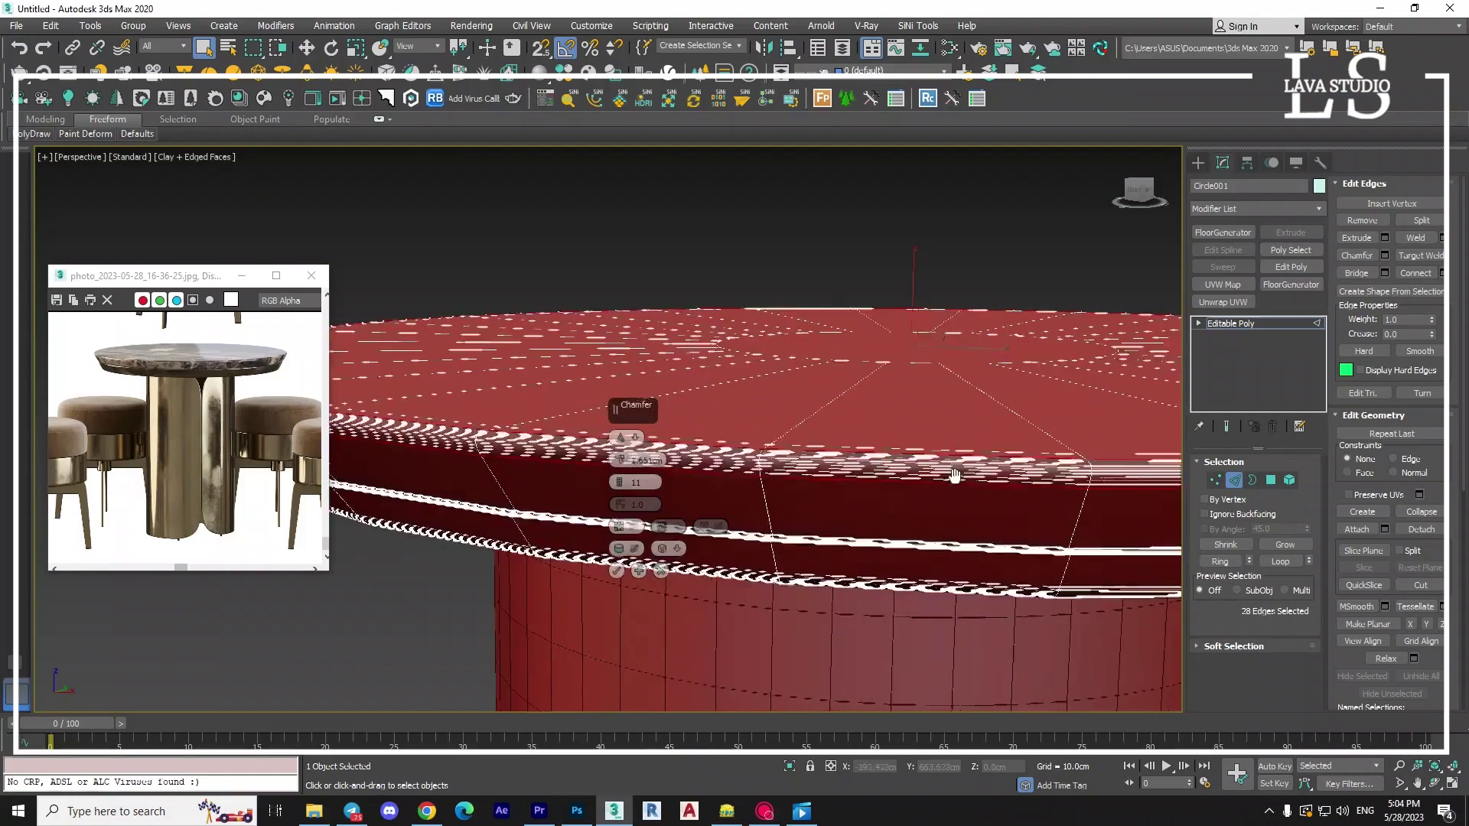
key(f)
middle_drag(1171, 463, 1092, 464)
click(616, 571)
scroll(941, 502, down, 3)
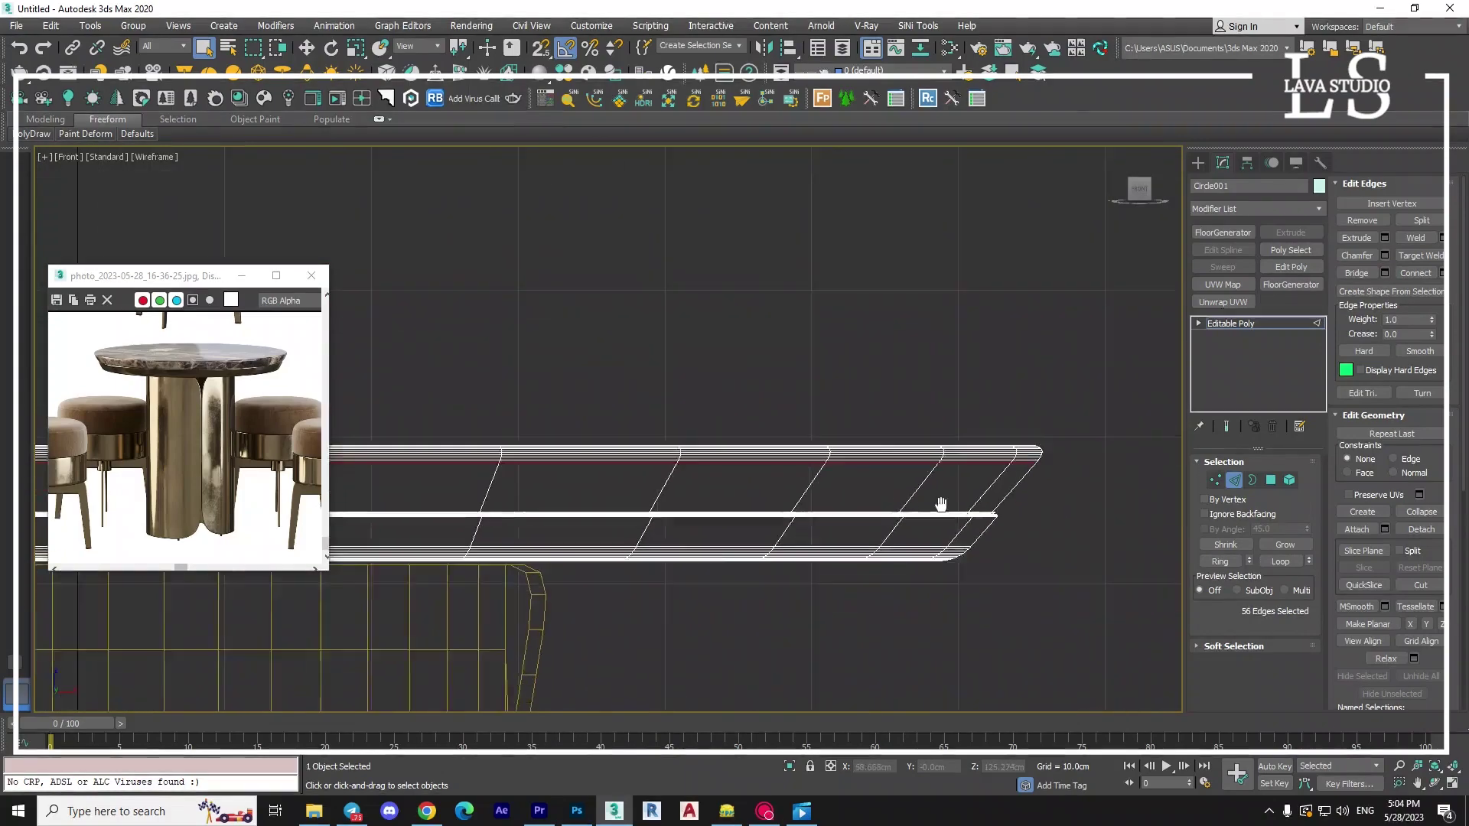
scroll(888, 520, down, 4)
key(p)
scroll(896, 548, down, 3)
Exit rim edge editing and select the stool.
mouse_move(893, 540)
alt+middle_down()
mouse_move(953, 572)
mouse_move(1045, 490)
alt+middle_up()
click(1045, 489)
click(1197, 160)
click(999, 536)
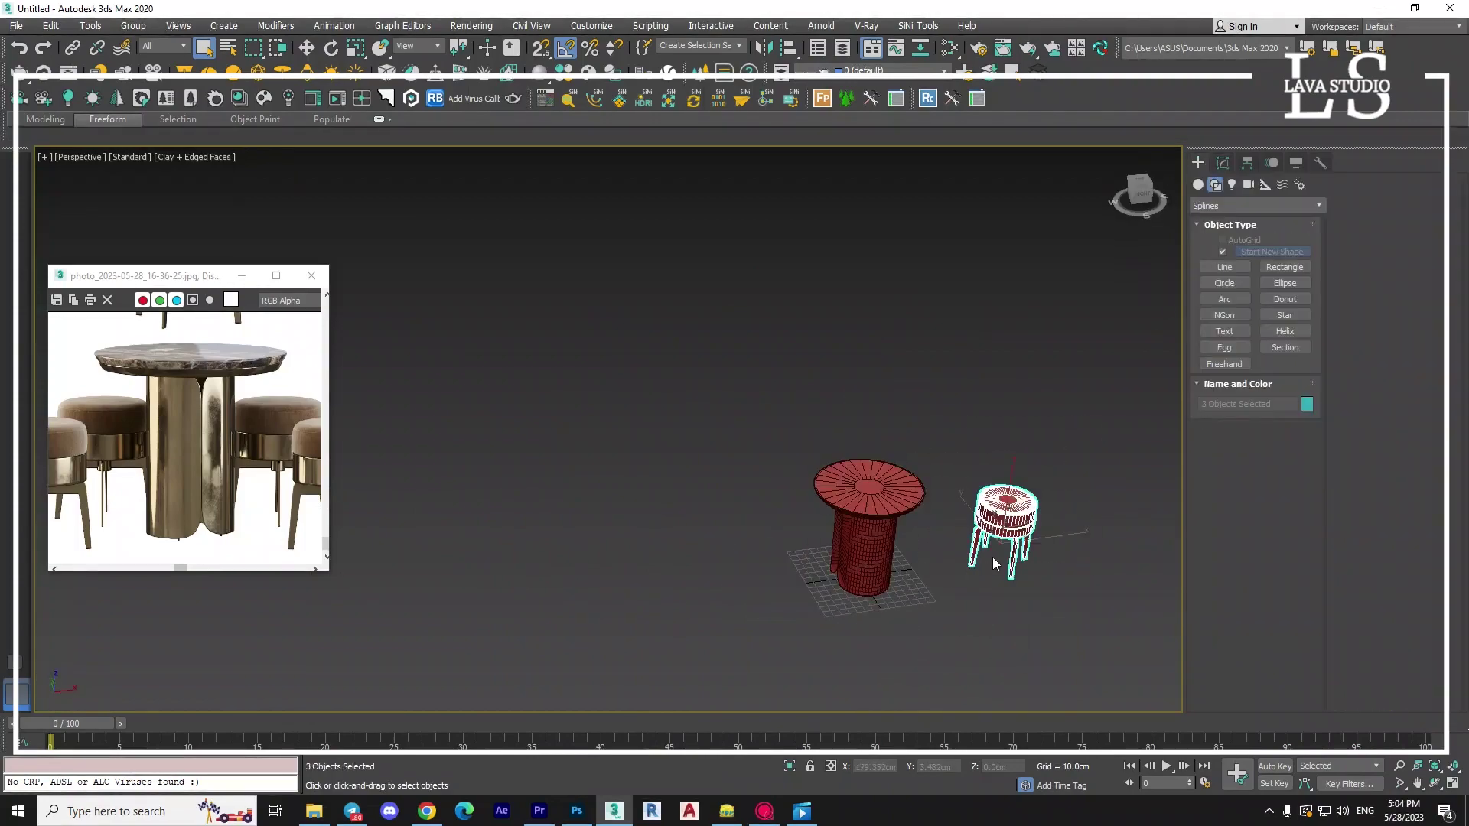
In the Top wireframe view, Shift-drag a copy of the stool beside the first.
key(t)
key(F3)
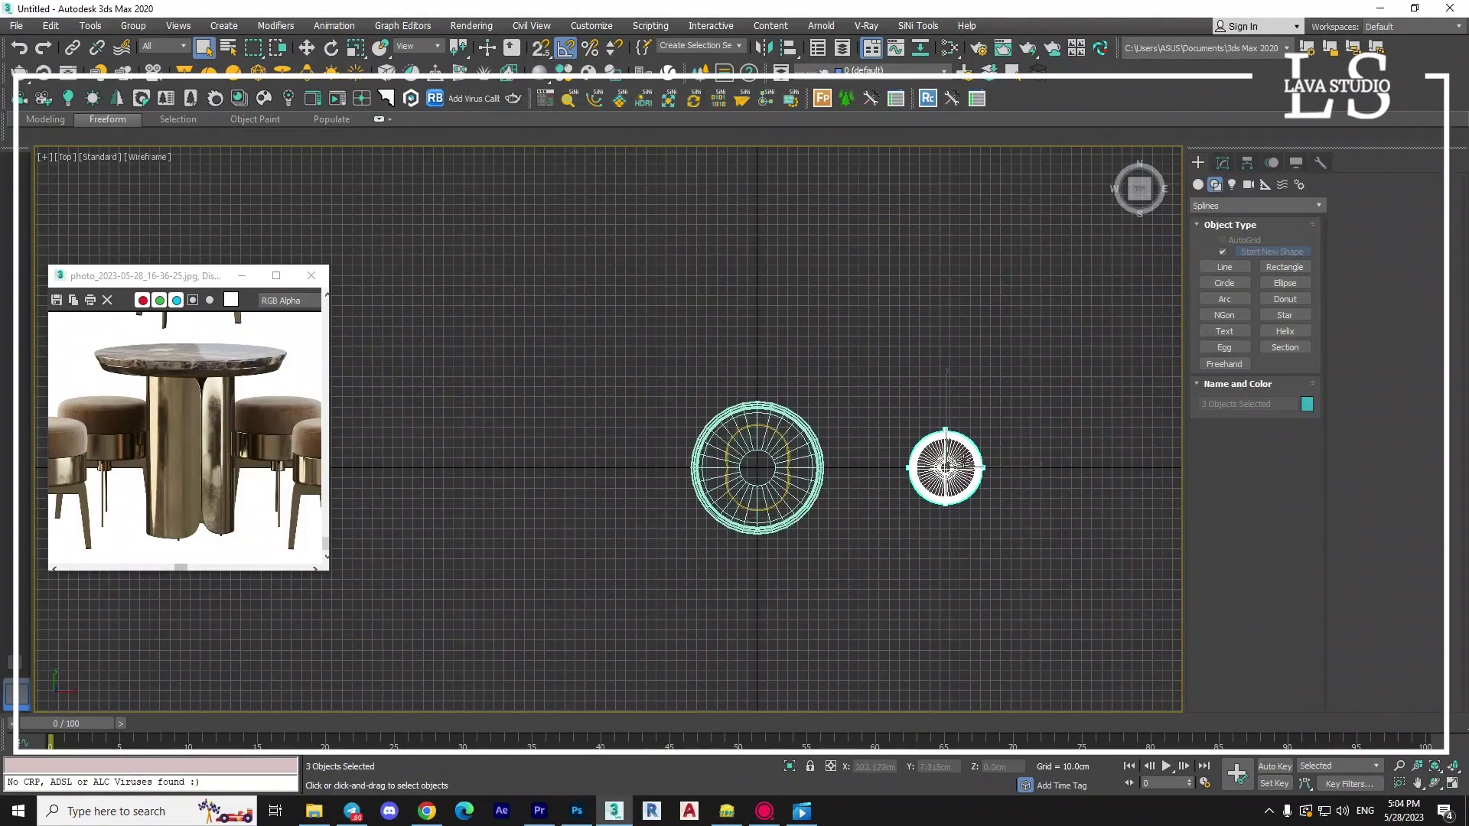
key(w)
scroll(810, 452, up, 2)
mouse_move(1026, 458)
mouse_down()
mouse_move(710, 249)
mouse_move(720, 258)
mouse_up()
click(736, 465)
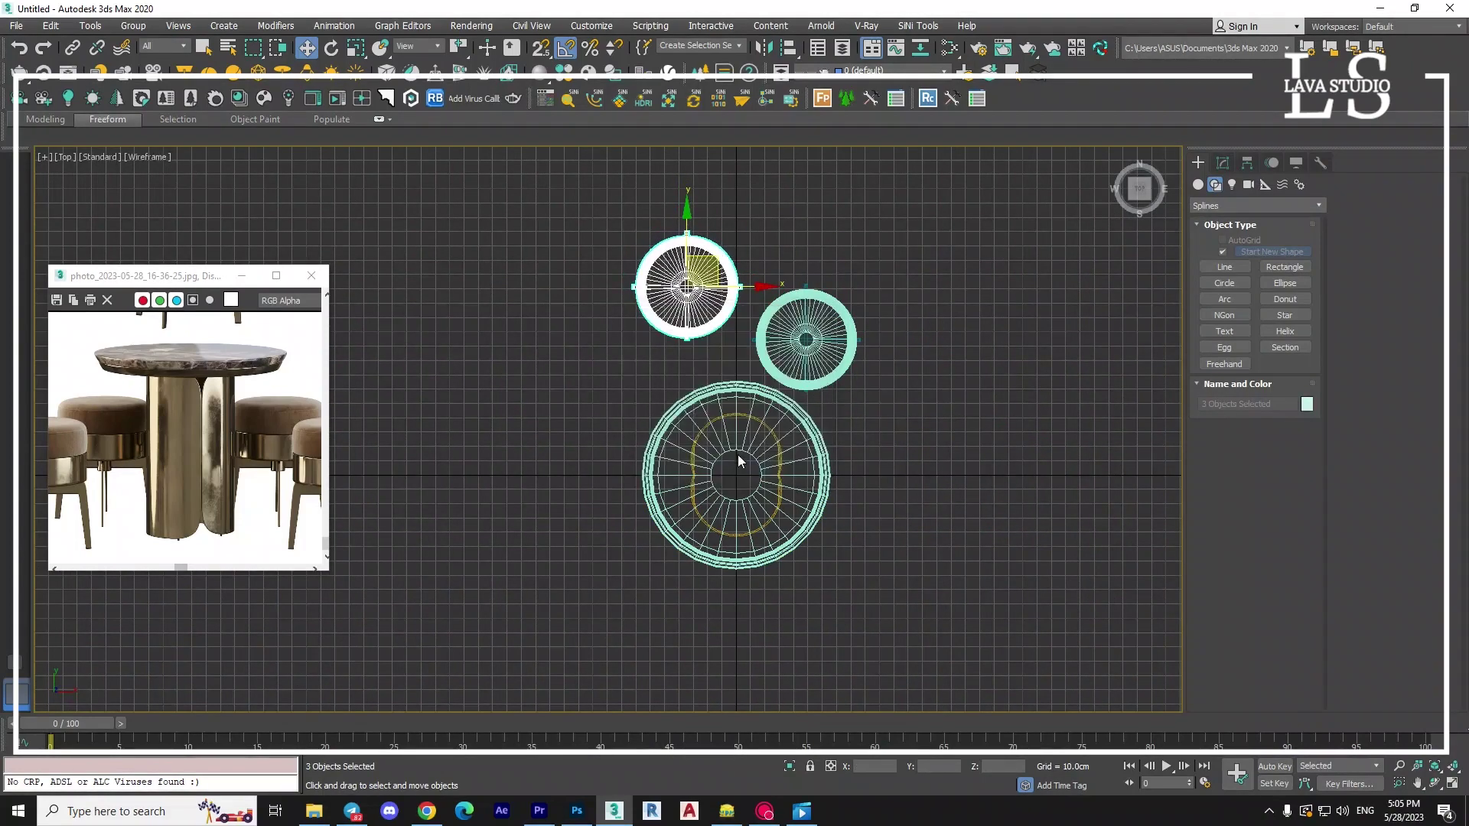
Frame both stools and the table, then return to the shaded Perspective view.
click(1123, 191)
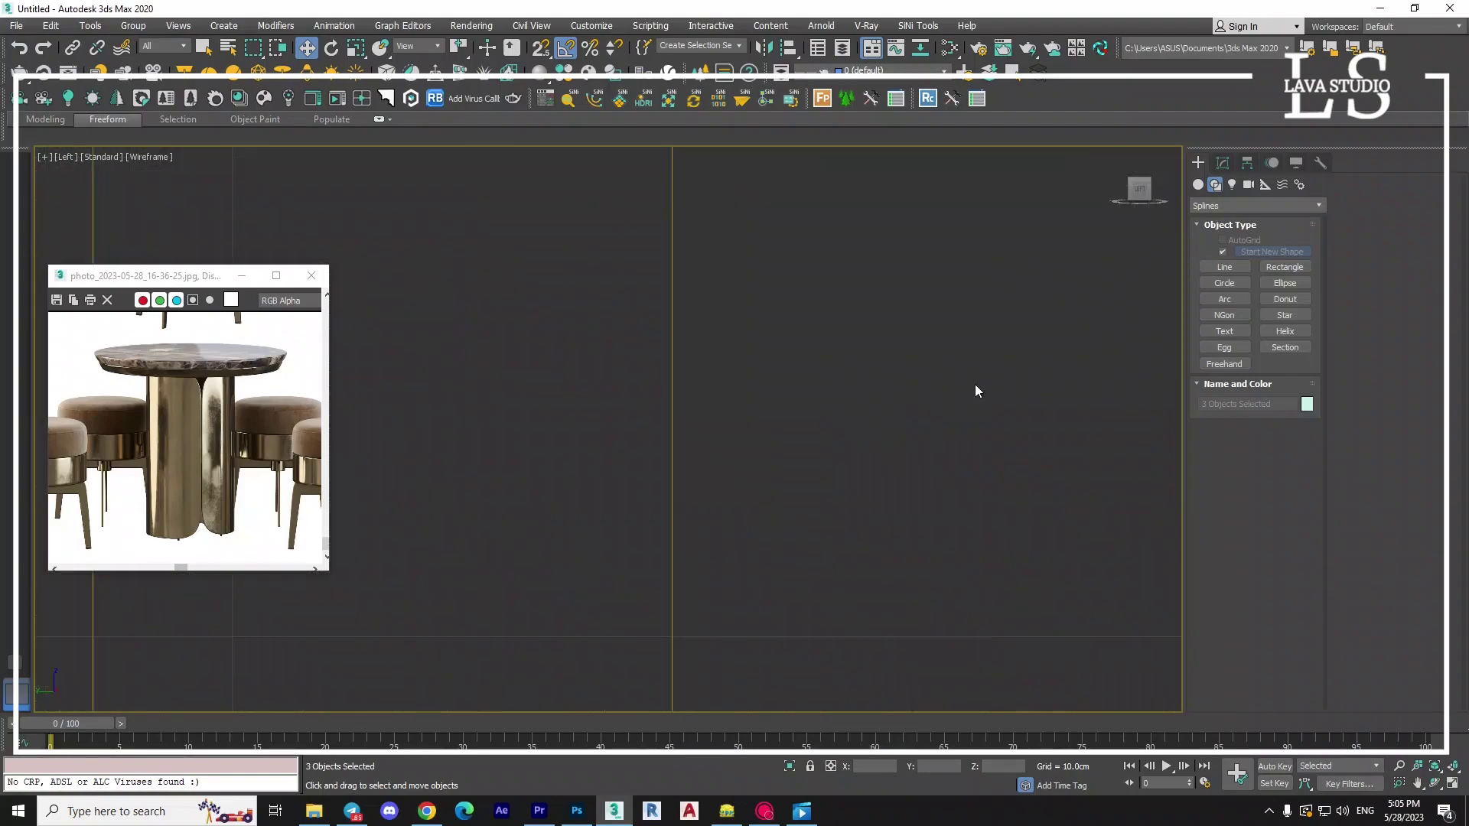
scroll(975, 384, up, 3)
mouse_move(783, 459)
middle_down()
mouse_move(783, 516)
mouse_move(896, 528)
mouse_move(988, 364)
middle_up()
key(p)
scroll(989, 371, up, 5)
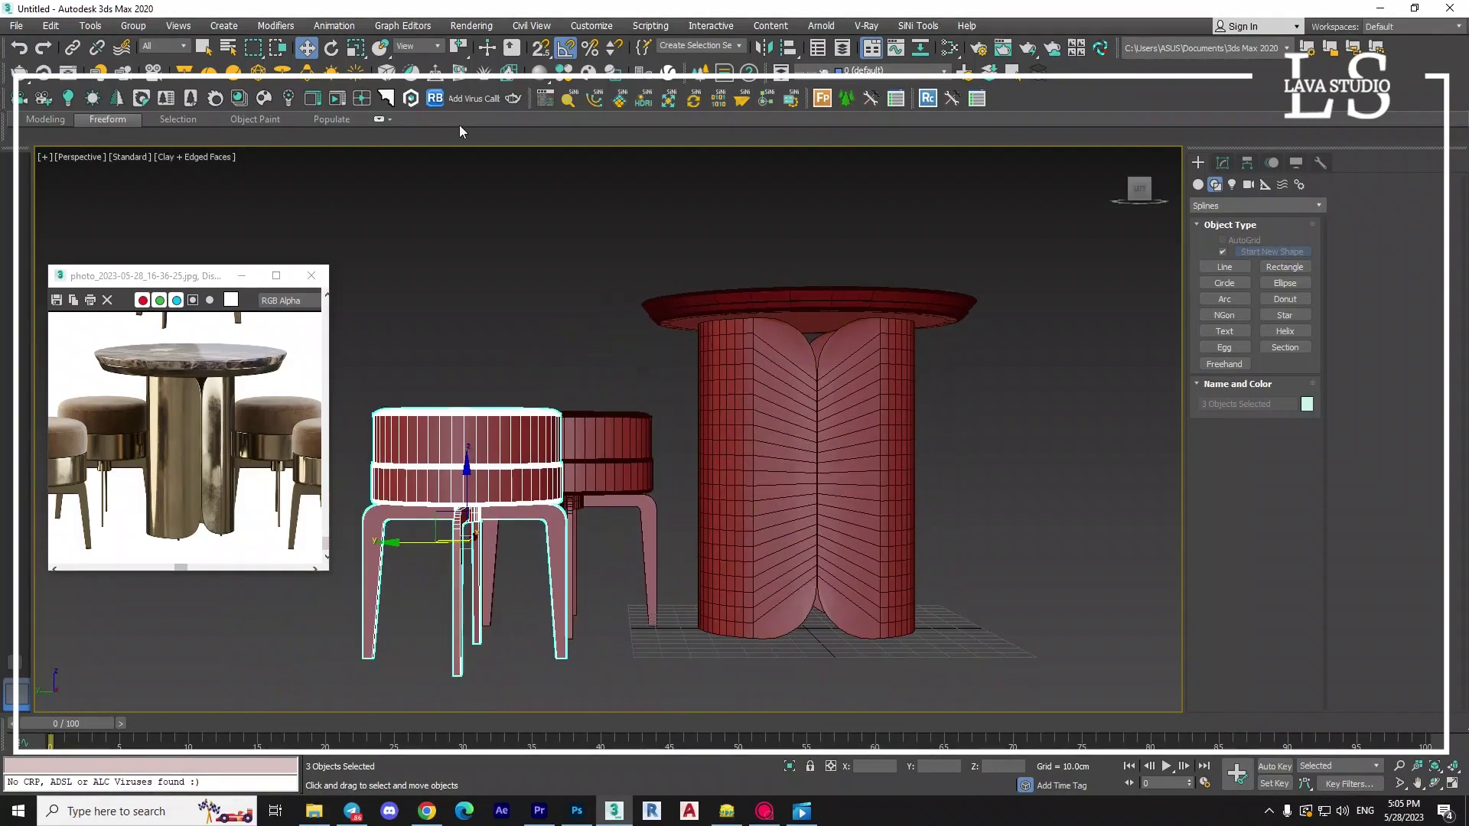
Select both stools and make mirrored copies of them across the X axis.
click(331, 48)
scroll(151, 465, down, 2)
scroll(152, 465, up, 3)
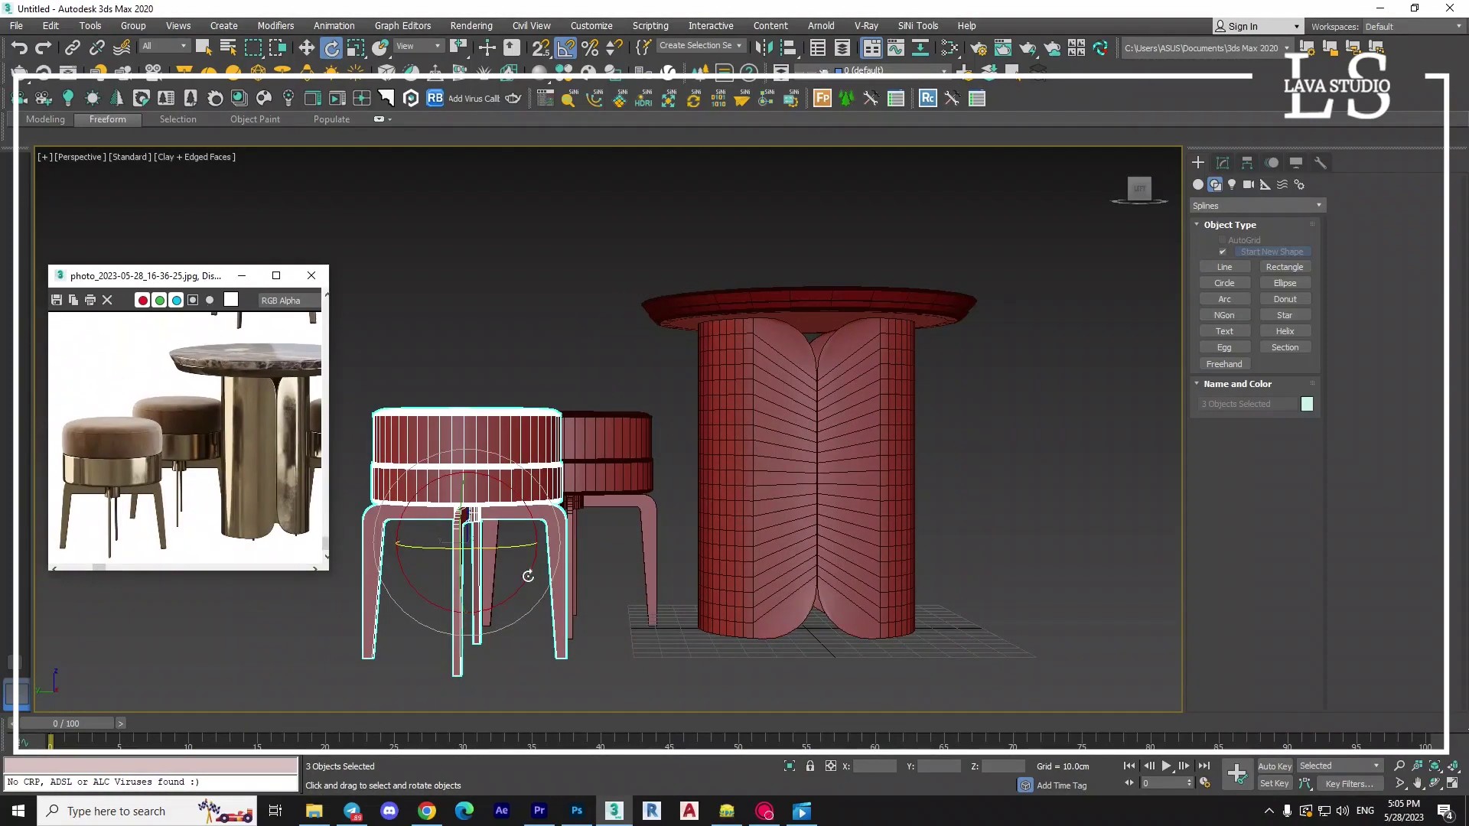
drag(636, 407, 419, 646)
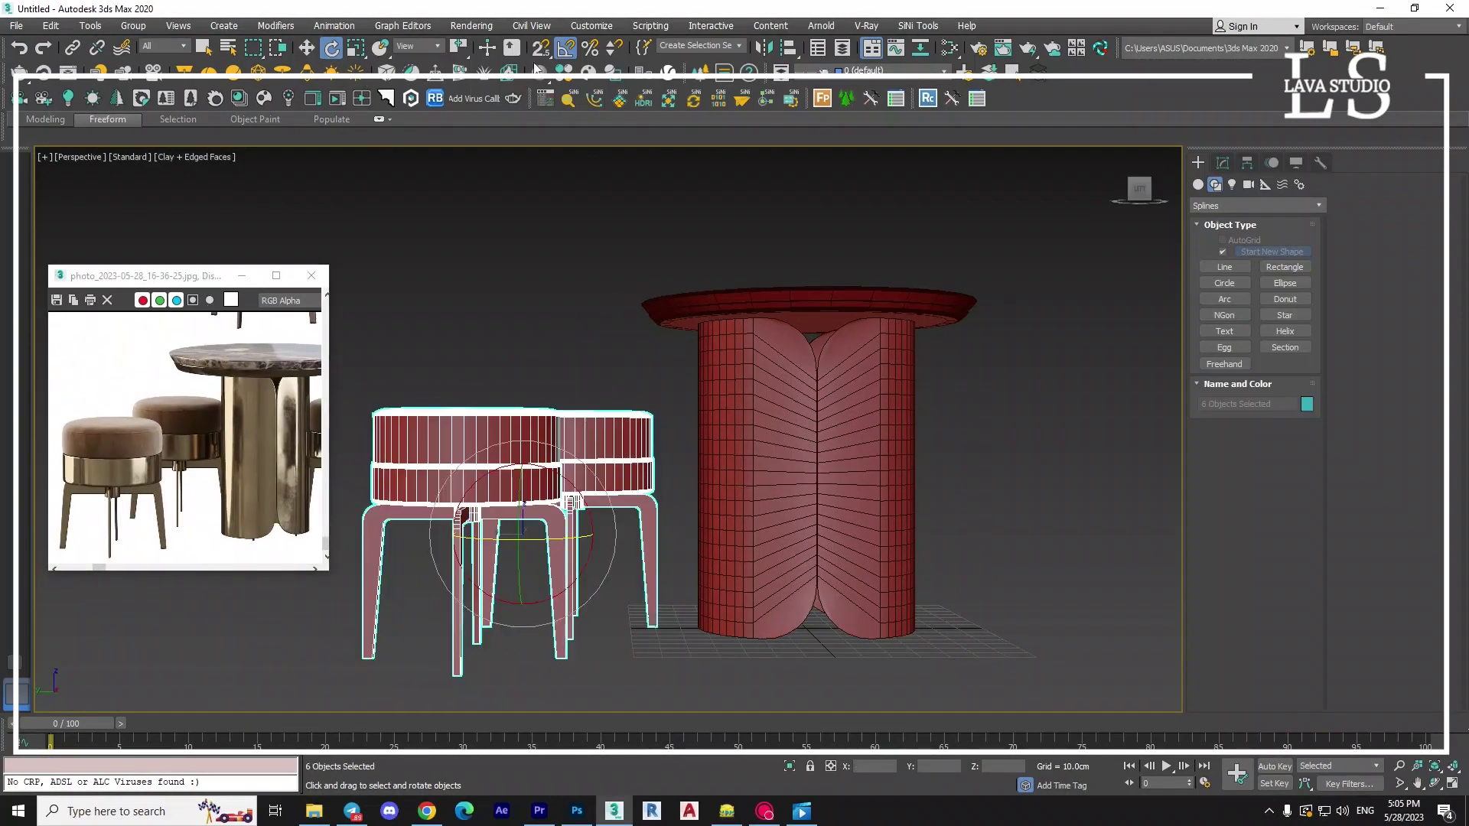
key(w)
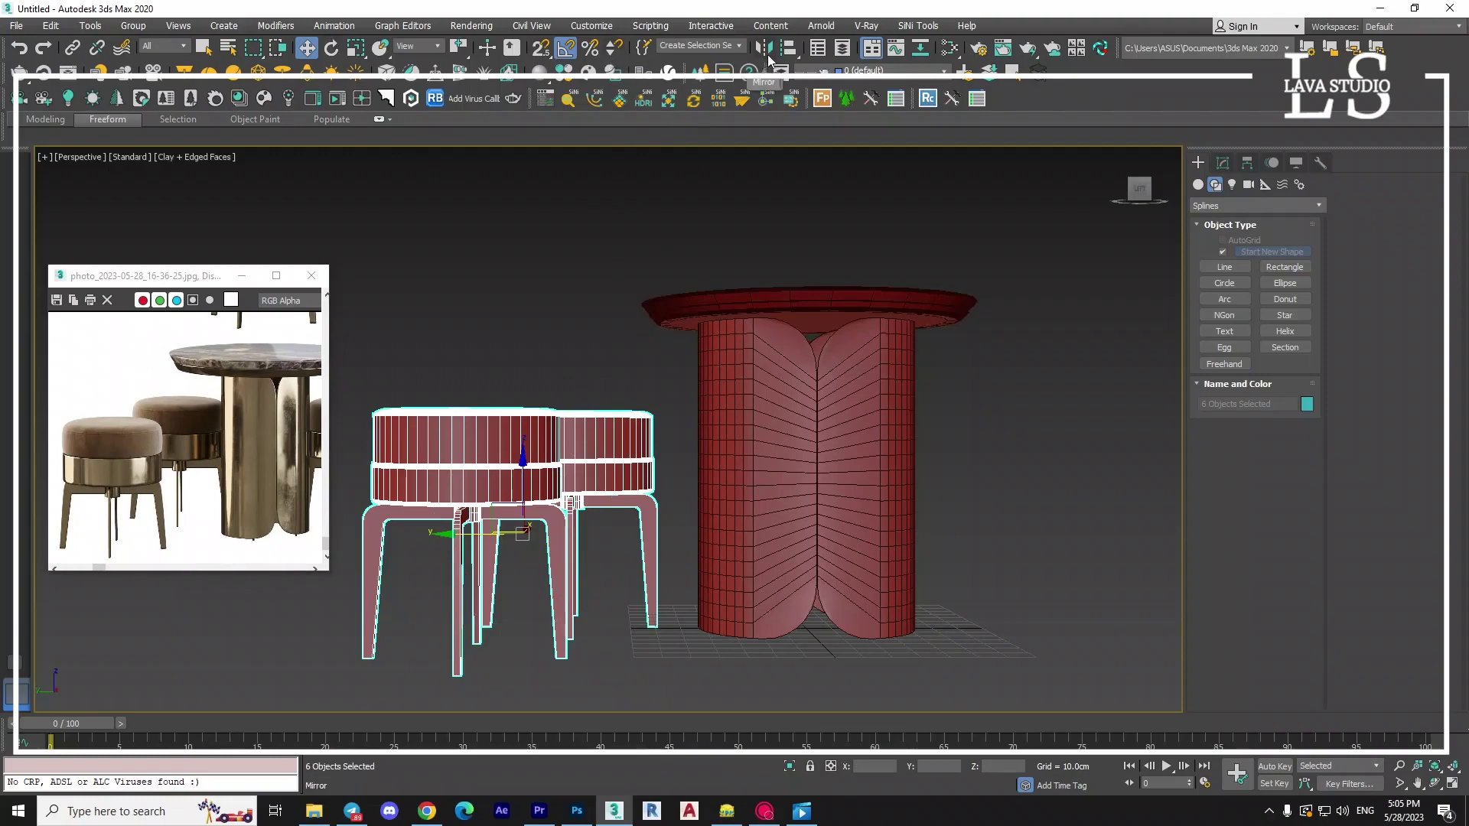
click(765, 48)
click(713, 351)
click(706, 439)
click(678, 524)
Move the mirrored stools to the table's right and nudge the left pair closer.
drag(489, 534, 1048, 535)
scroll(694, 569, down, 3)
scroll(693, 569, down, 1)
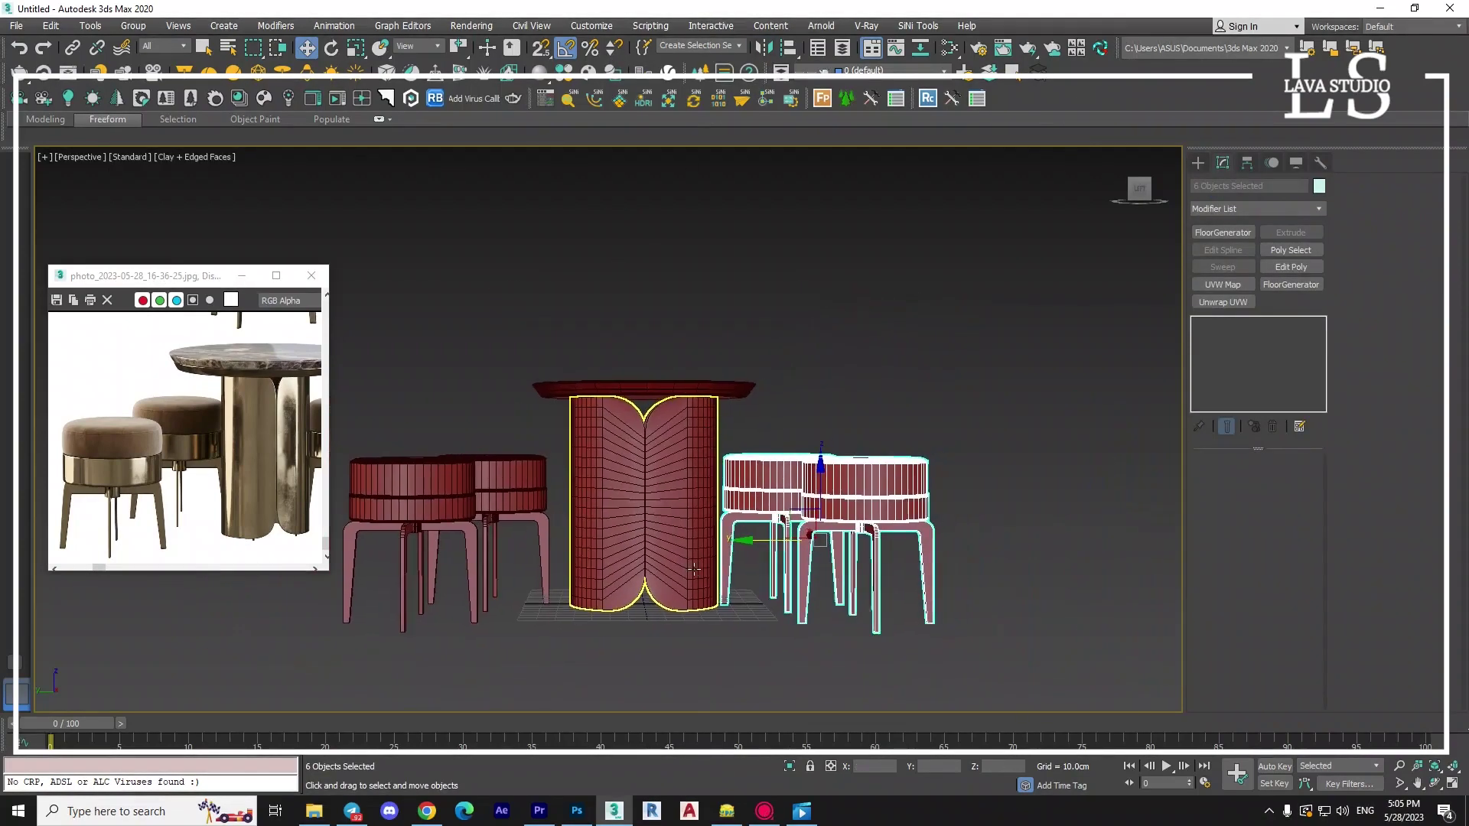
middle_drag(694, 569, 678, 573)
mouse_move(507, 439)
mouse_down()
mouse_move(359, 527)
mouse_move(395, 542)
mouse_up()
click(656, 428)
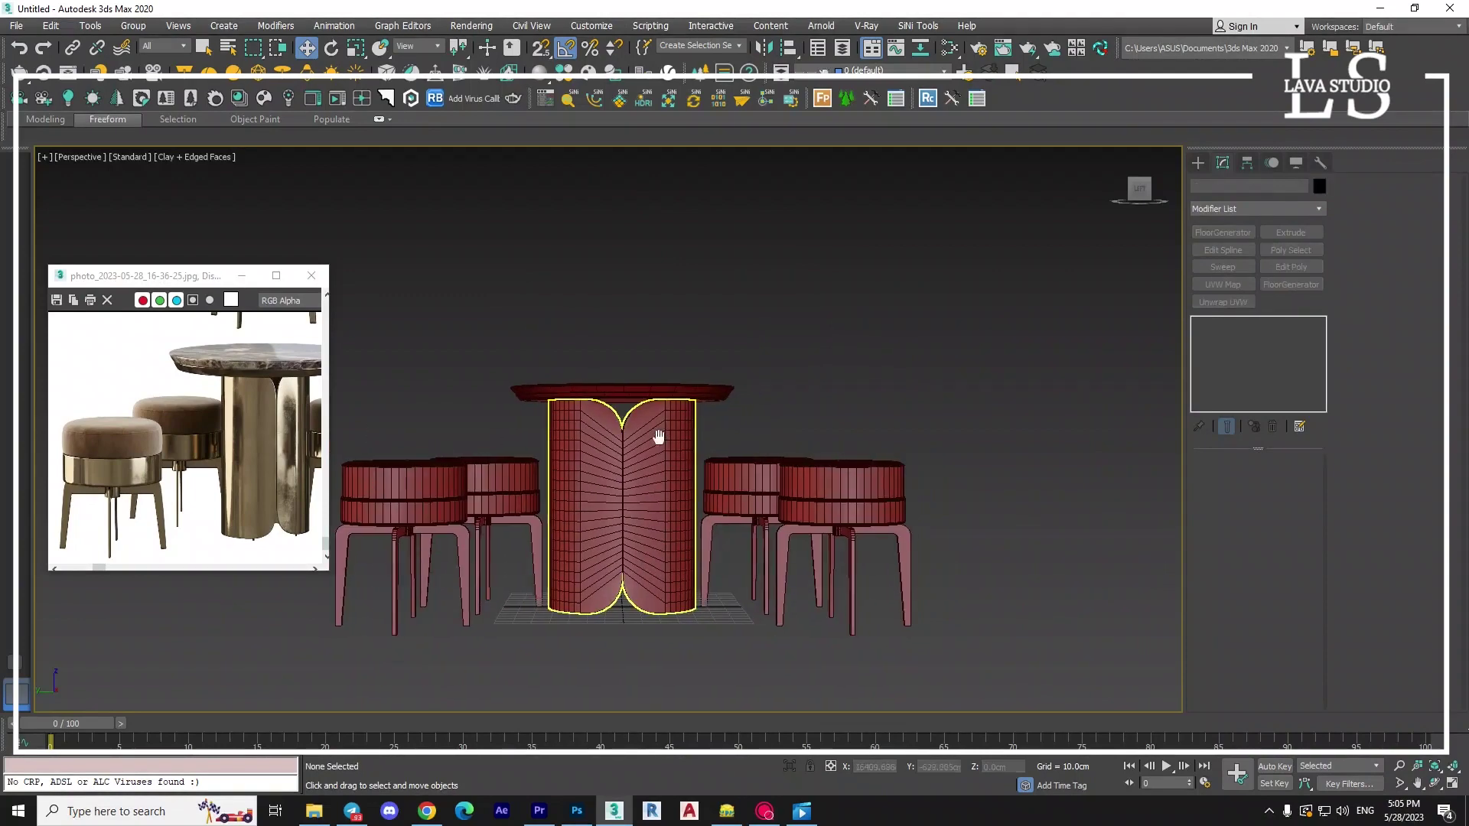
middle_drag(741, 434, 724, 445)
In the Top wireframe view, scale the base to 80% and inspect it in Perspective.
key(t)
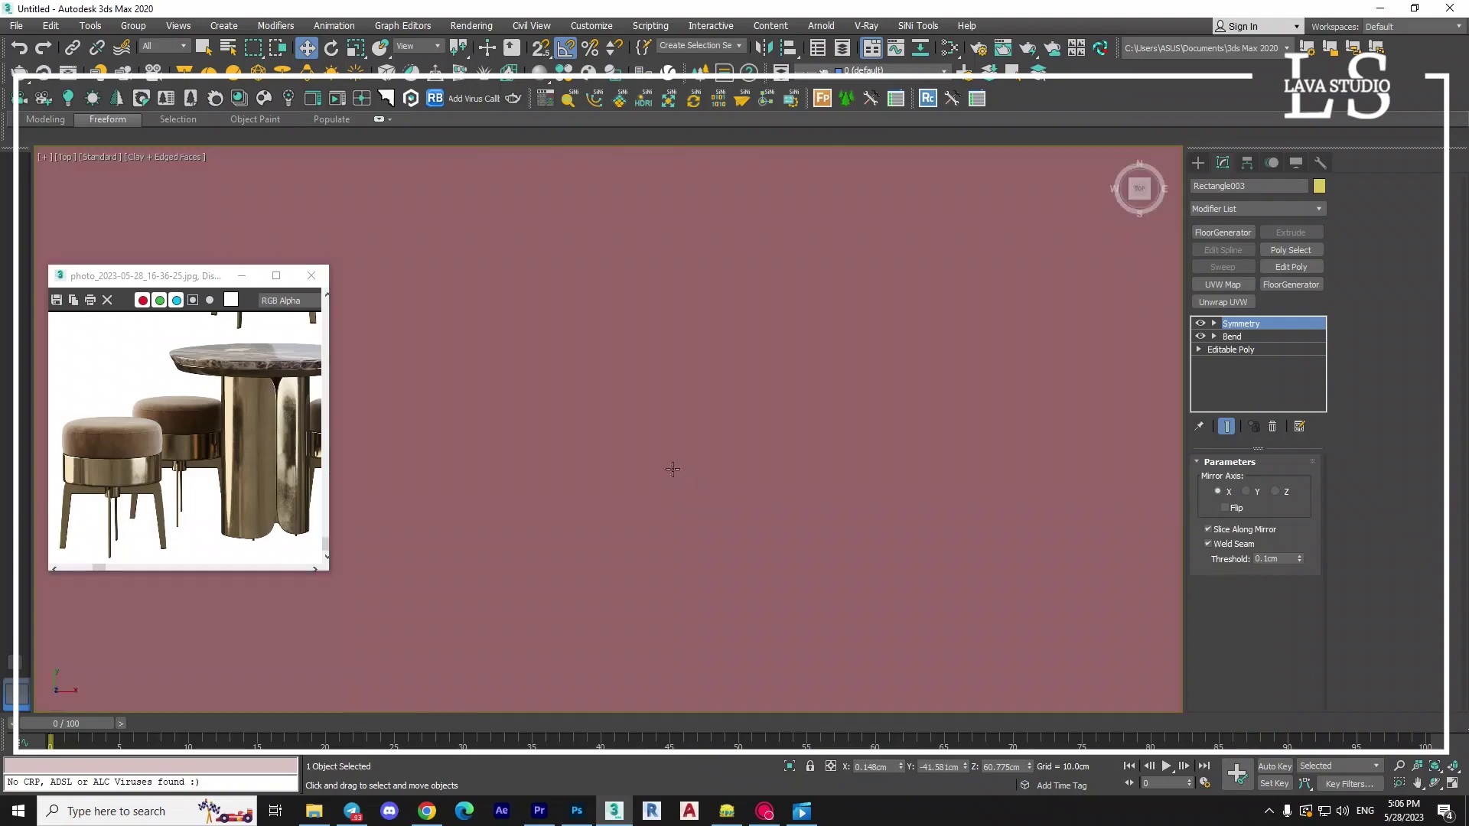
scroll(695, 461, down, 3)
scroll(694, 461, down, 3)
key(F3)
key(r)
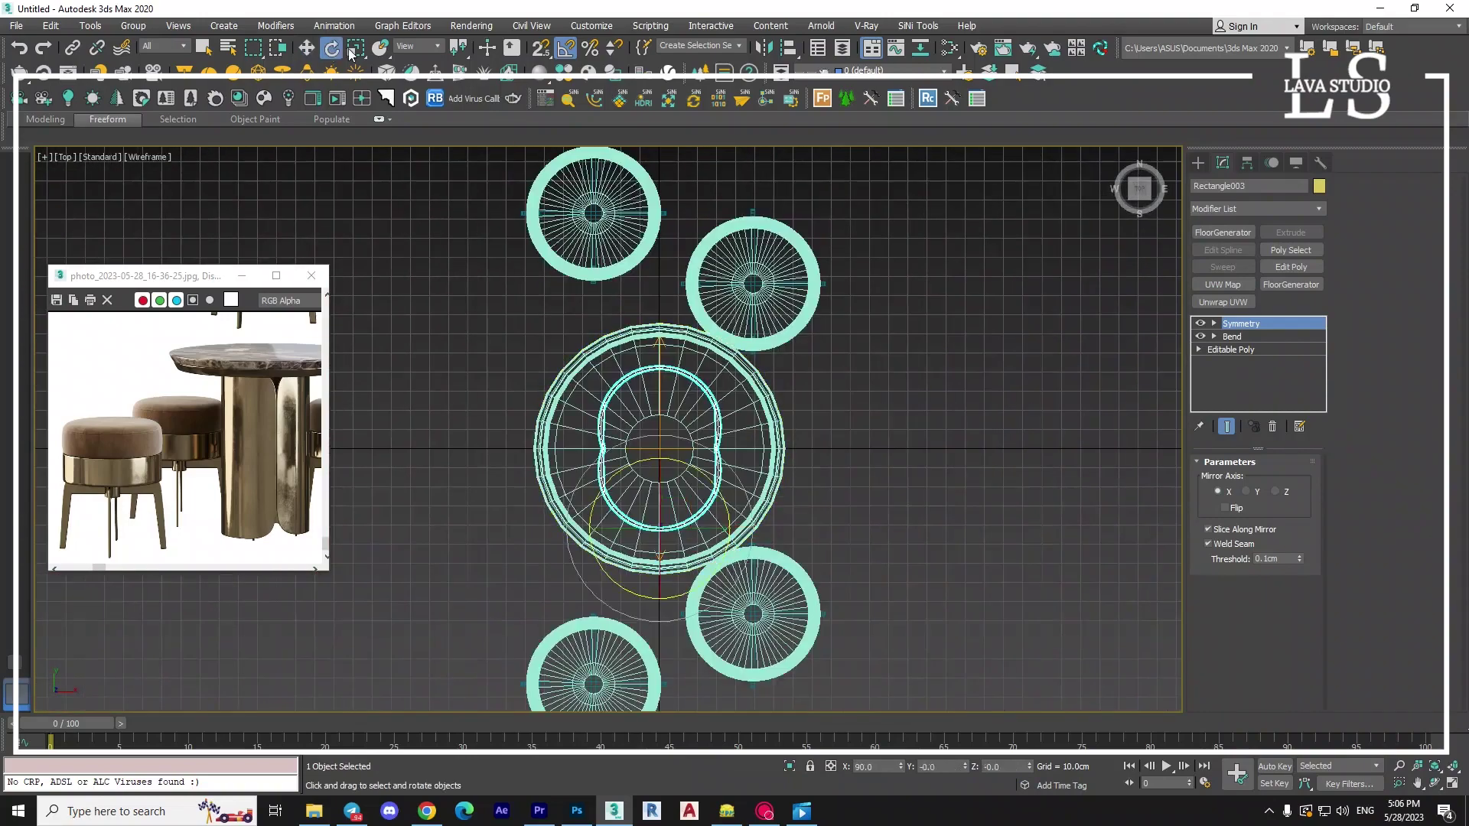
key(F12)
text(80)
key(Return)
click(733, 505)
key(p)
key(F3)
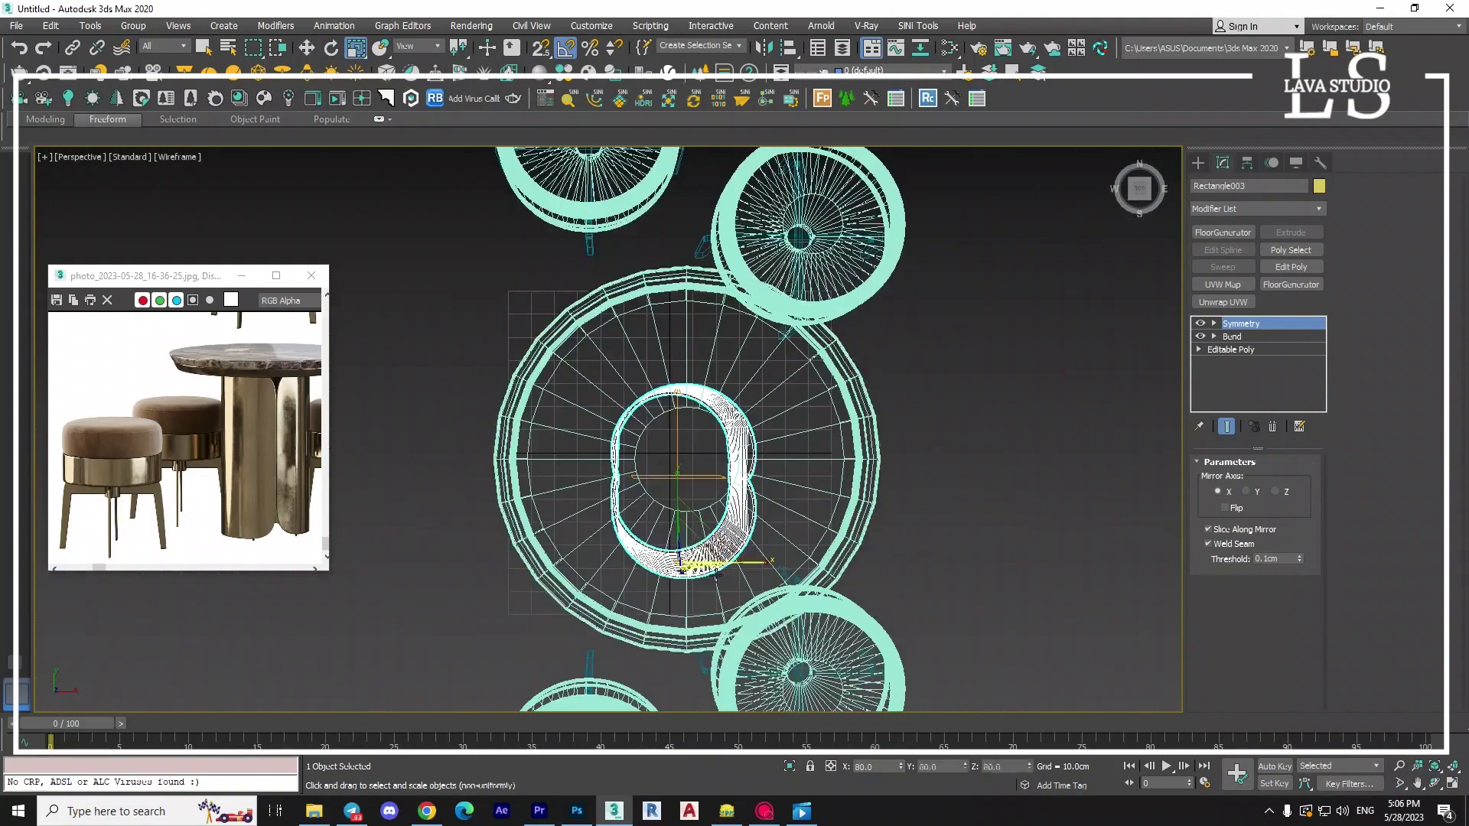
scroll(688, 581, down, 5)
scroll(688, 582, down, 3)
alt+middle_drag(670, 605, 739, 586)
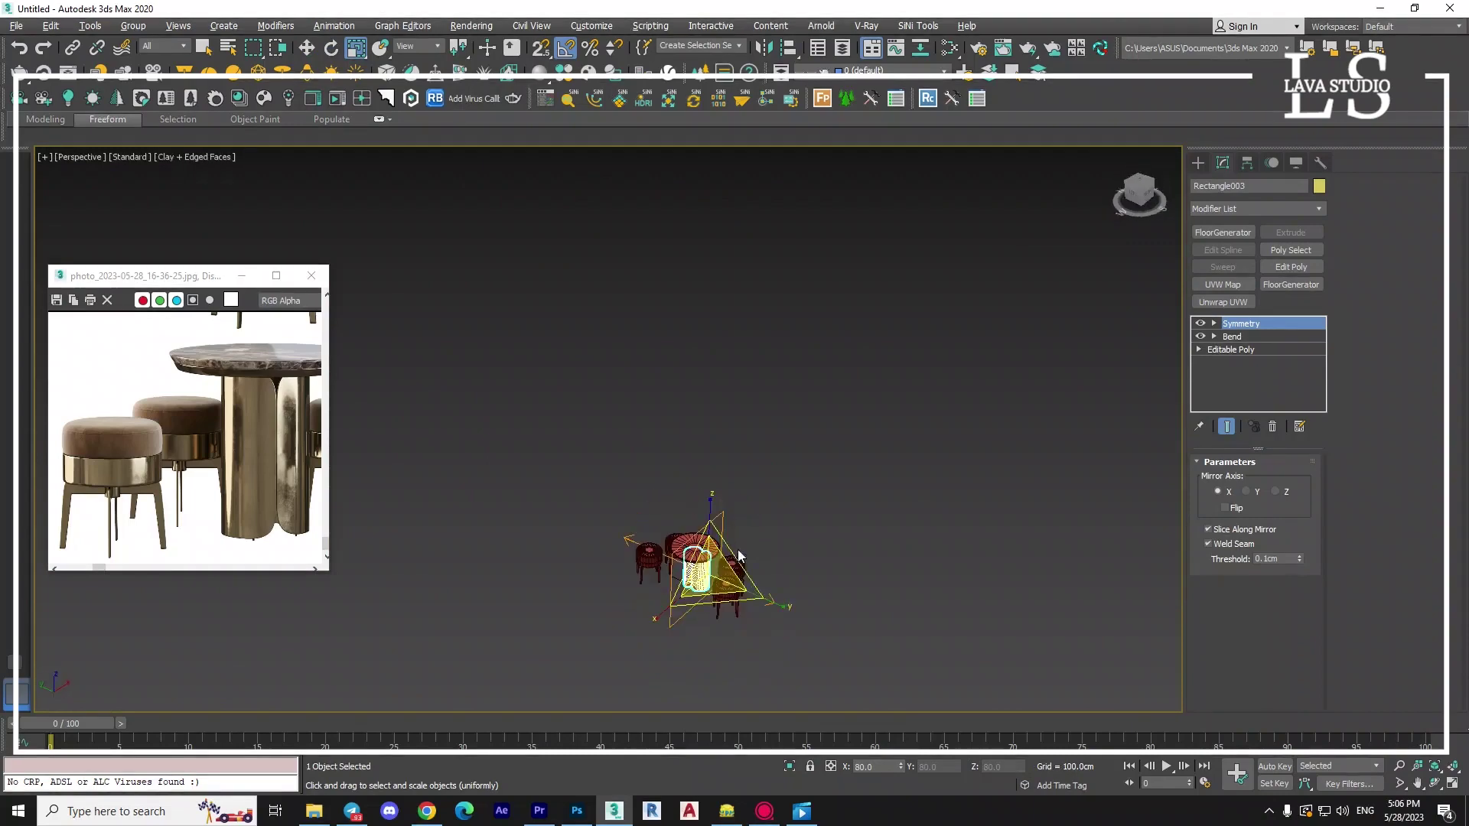
scroll(739, 586, up, 4)
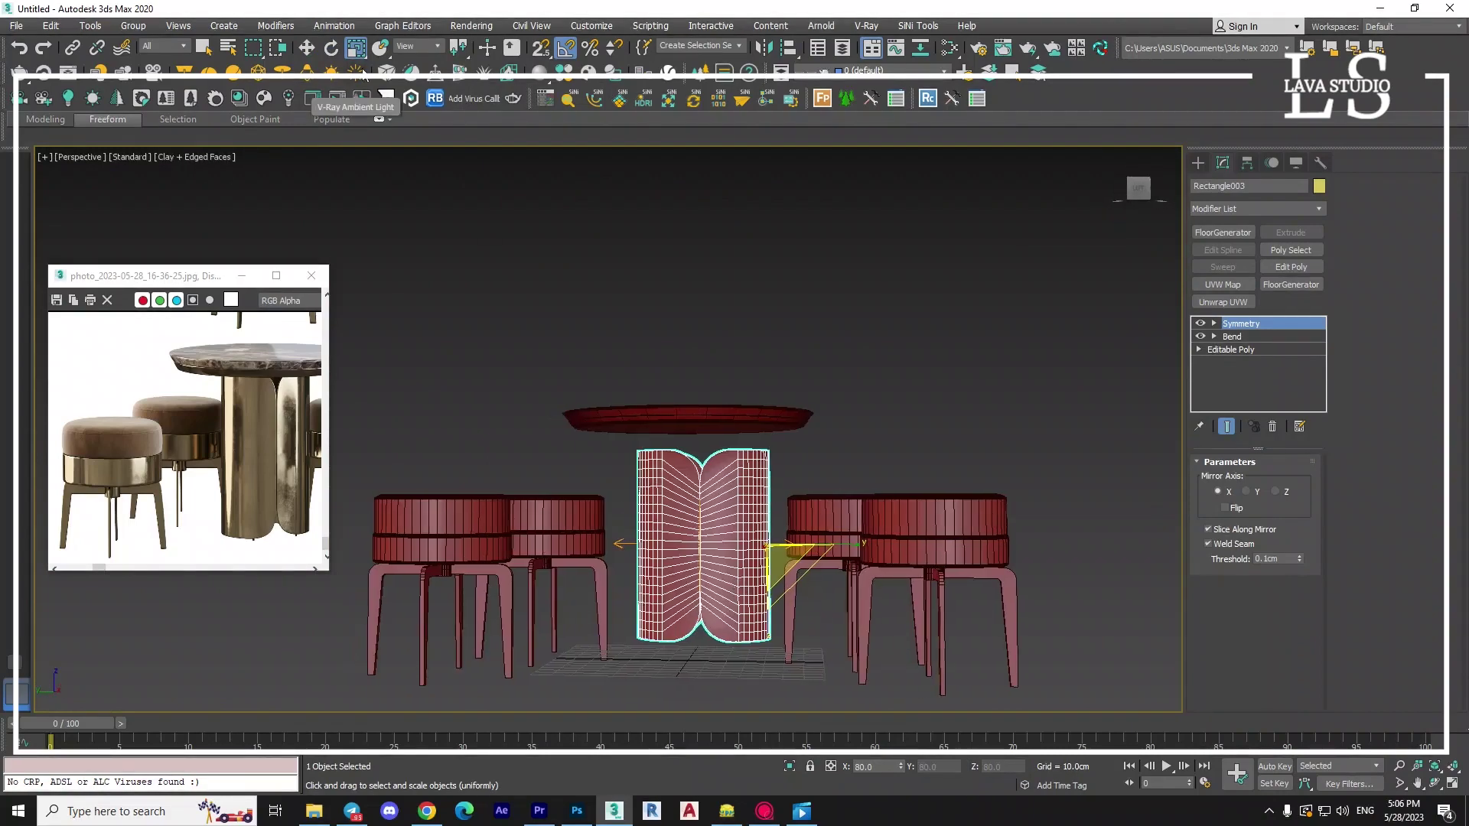
Undo the 80% scale, try a uniform 90% scale on the base, then undo it.
key(ctrl+z)
key(F12)
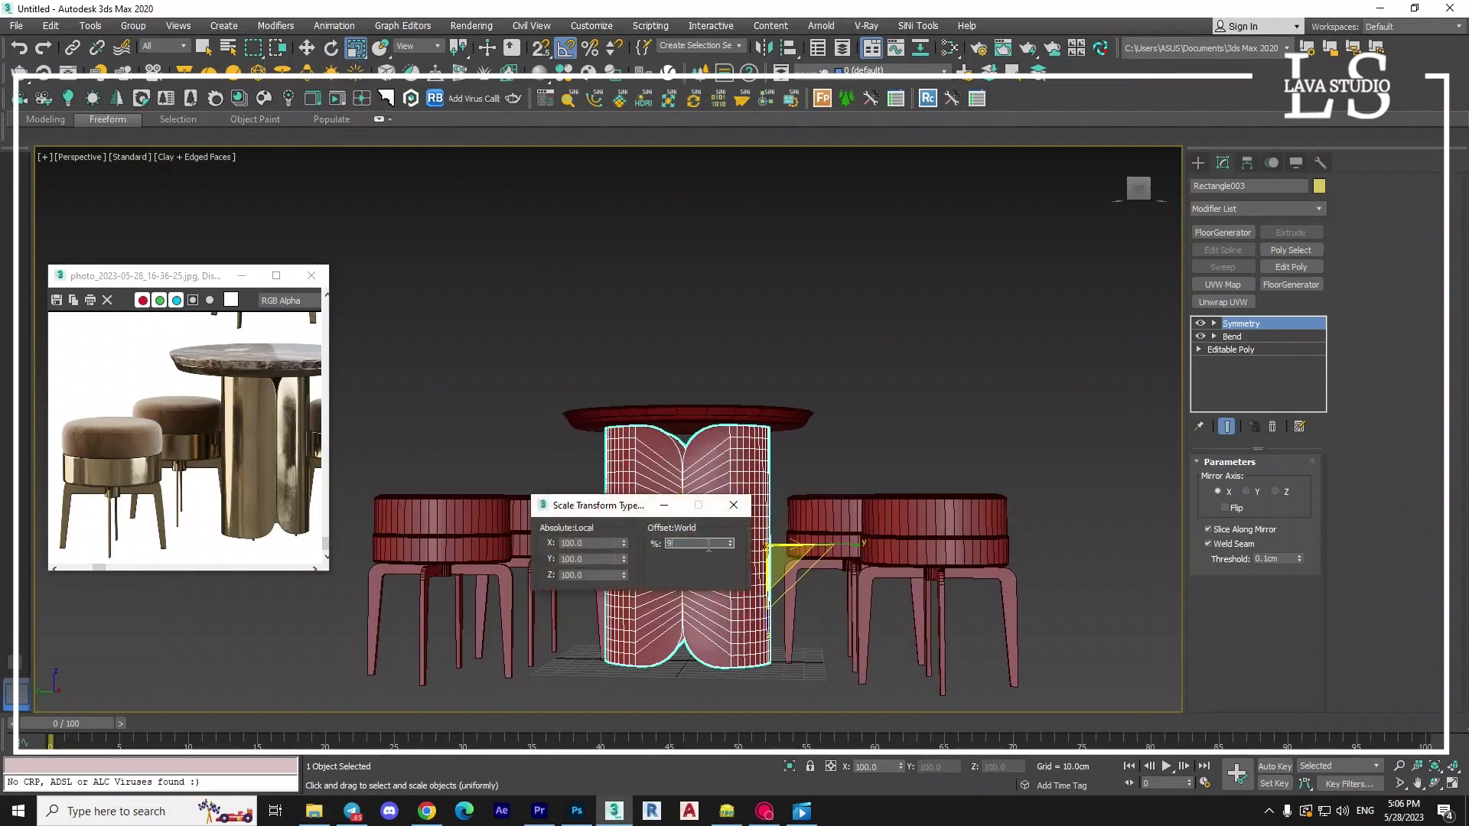
text(0)
key(Return)
click(733, 505)
mouse_move(784, 591)
middle_down()
mouse_move(783, 609)
mouse_move(701, 649)
middle_up()
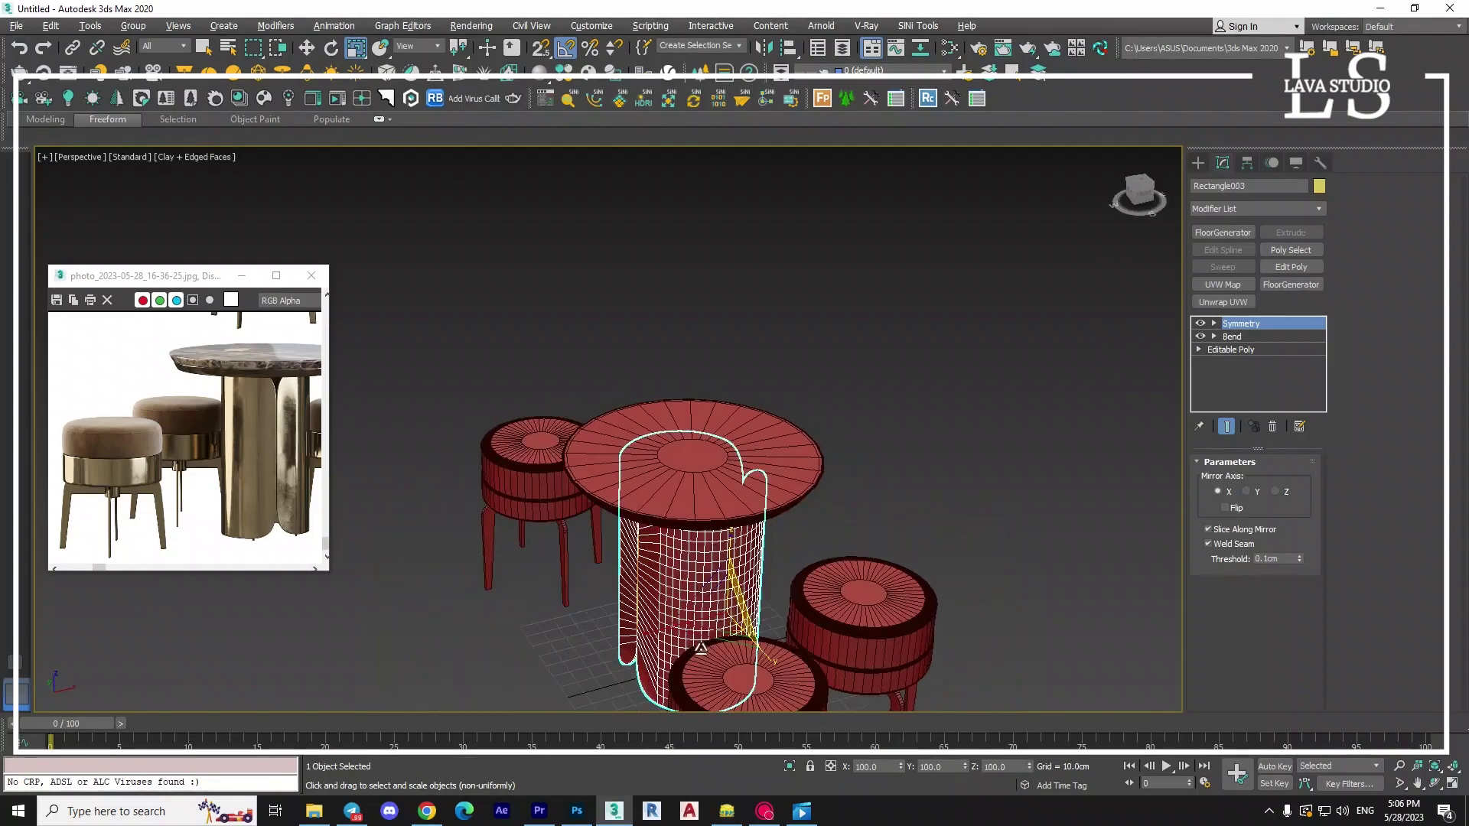
key(r)
key(F12)
text(90)
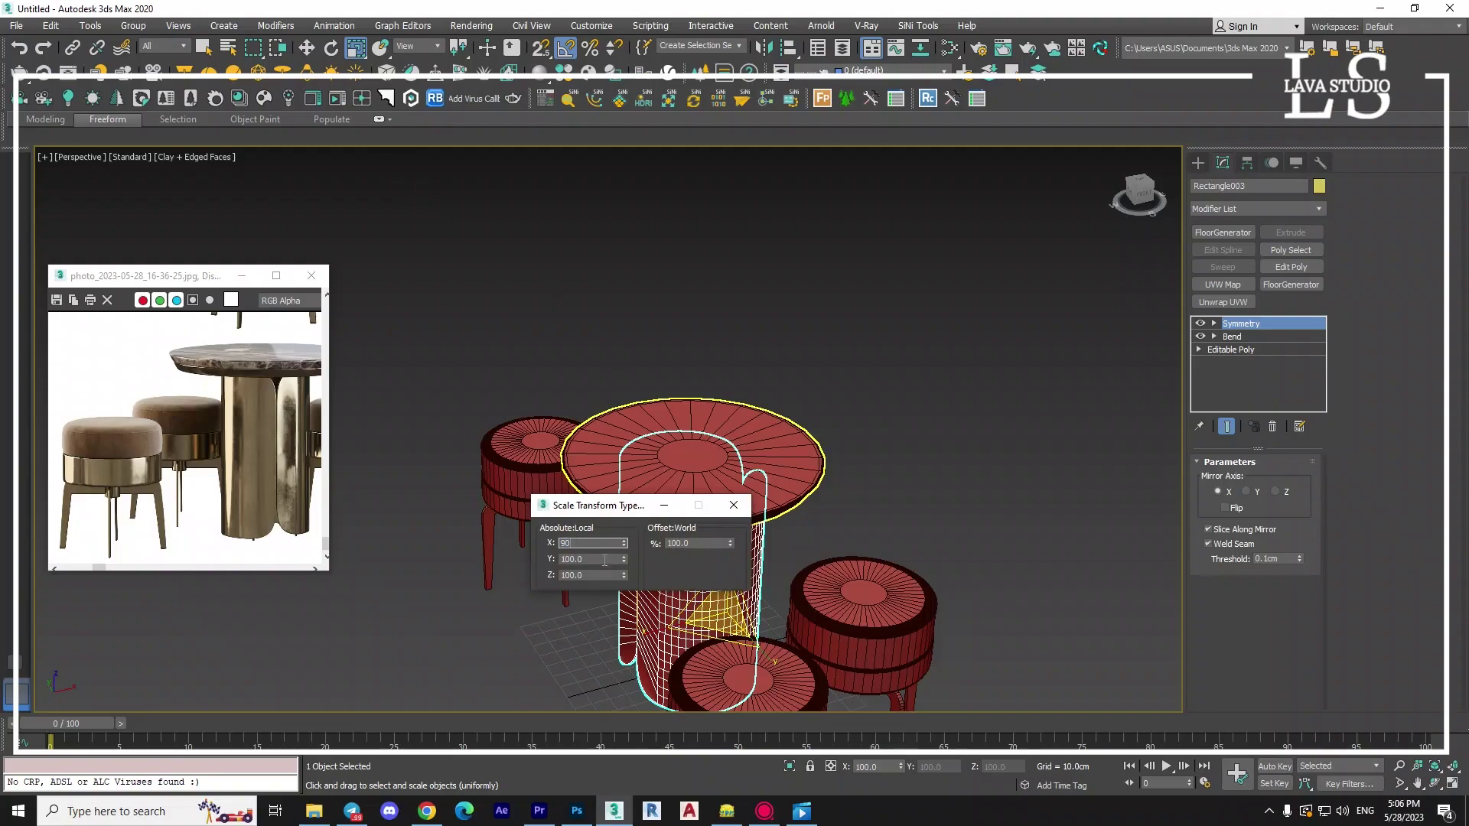
key(Return)
click(733, 505)
mouse_move(733, 505)
alt+middle_down()
mouse_move(681, 566)
mouse_move(732, 563)
alt+middle_up()
key(ctrl+z)
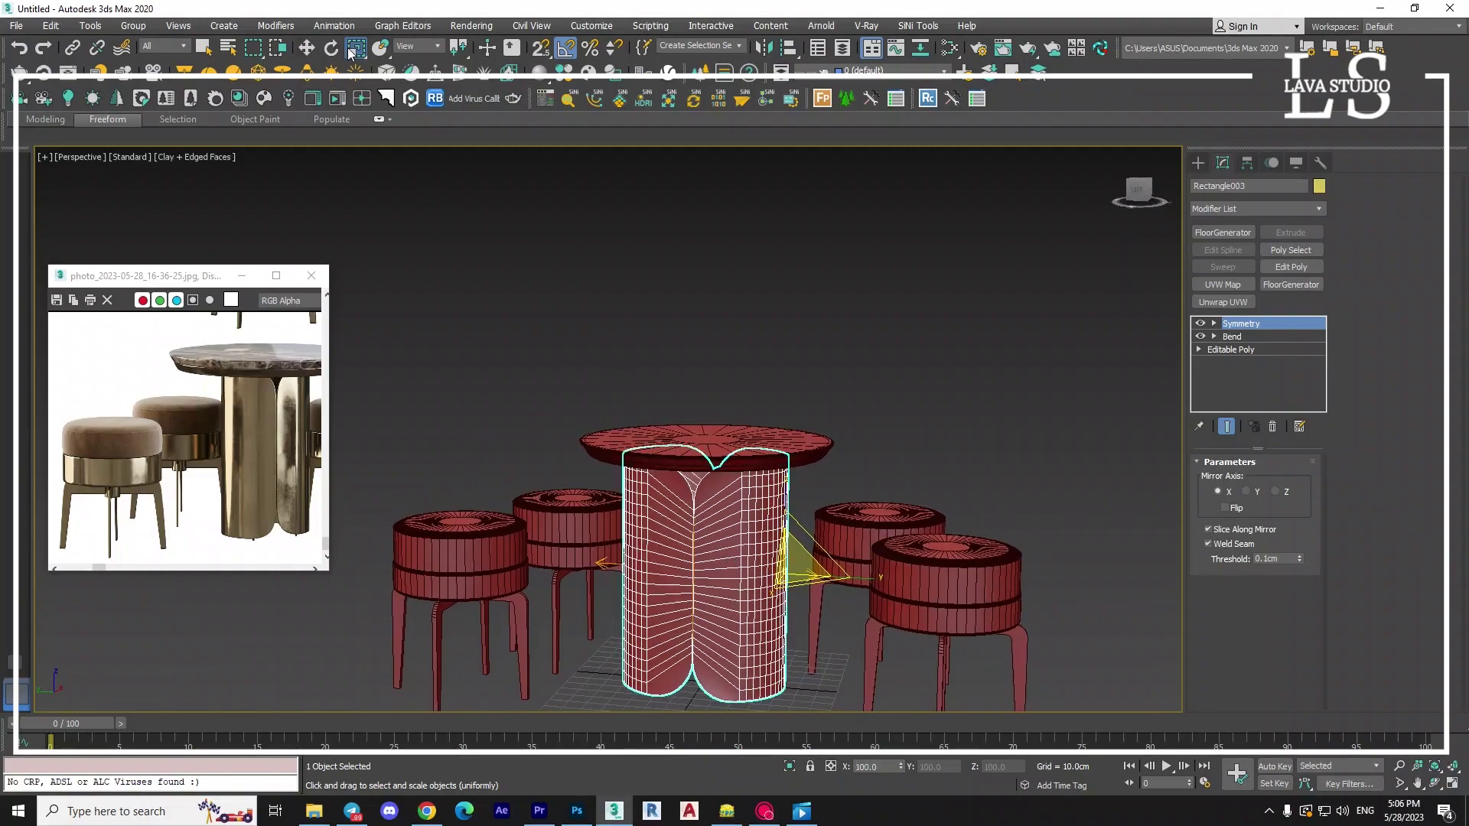
Scale the base to X 90, Y 100, Z 90 using the Scale Transform Type-In.
right_click(350, 50)
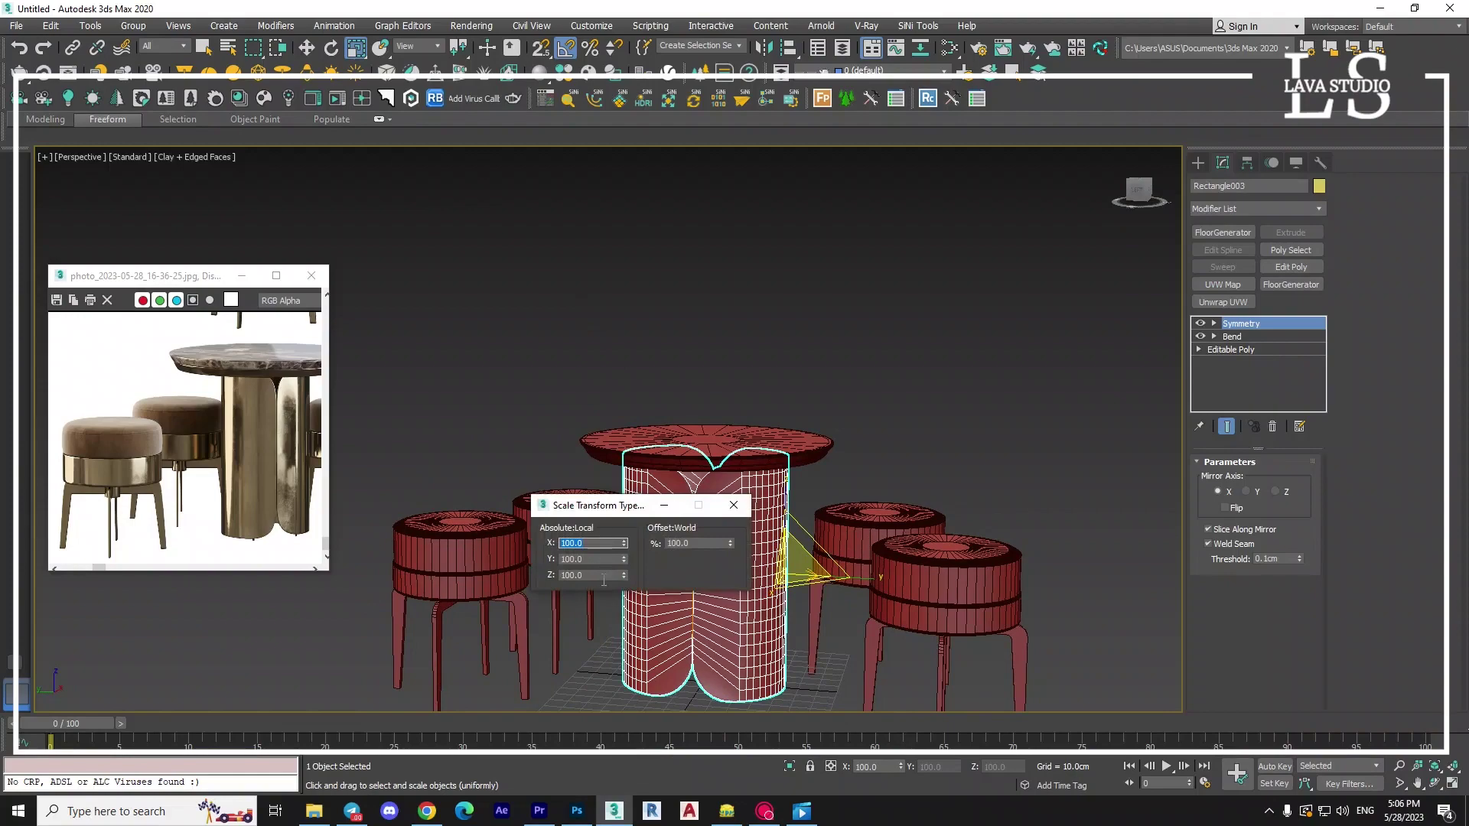
key(Return)
text(90)
key(Return)
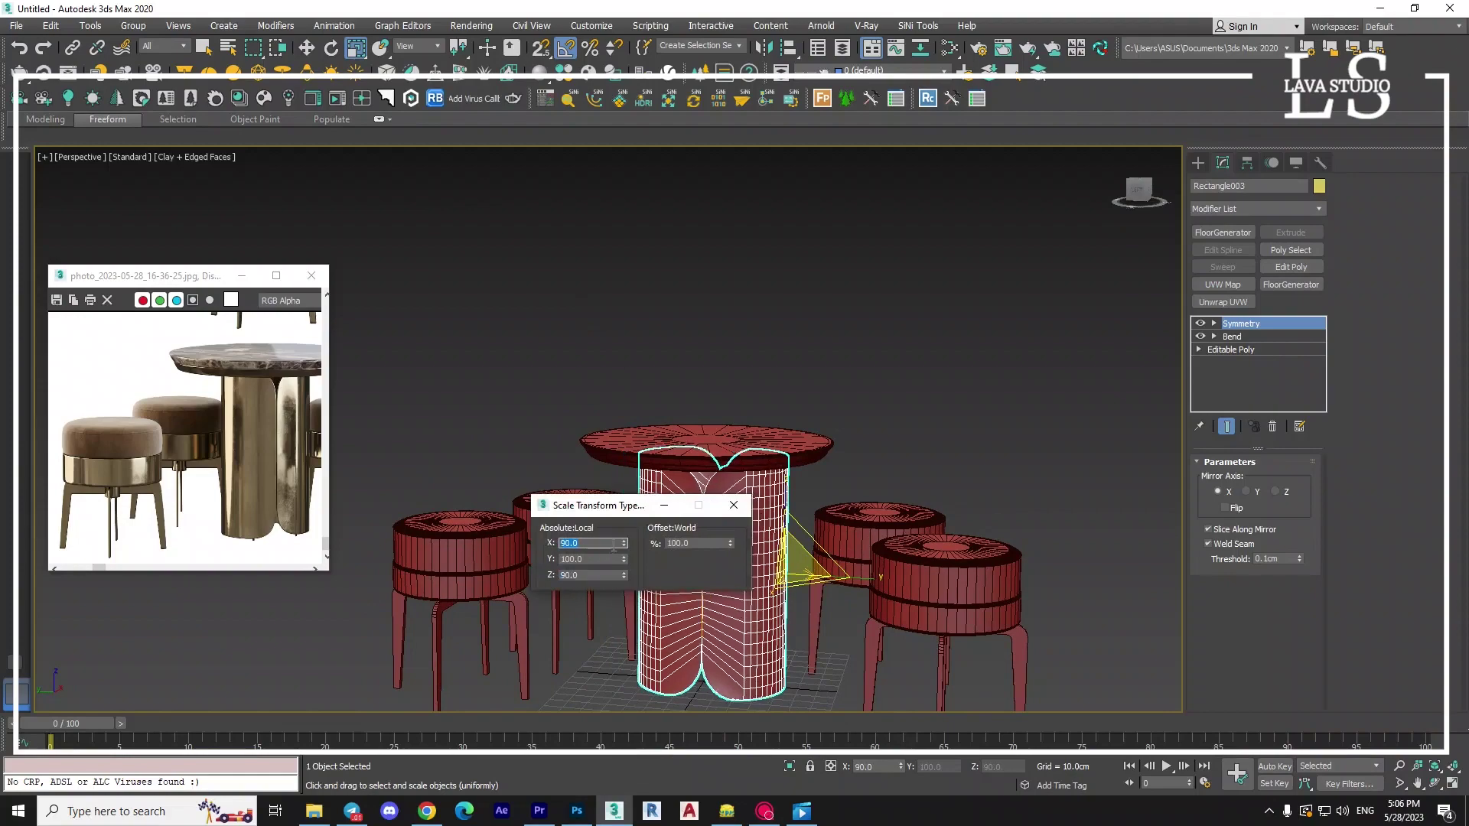
click(733, 506)
alt+middle_drag(727, 517, 501, 272)
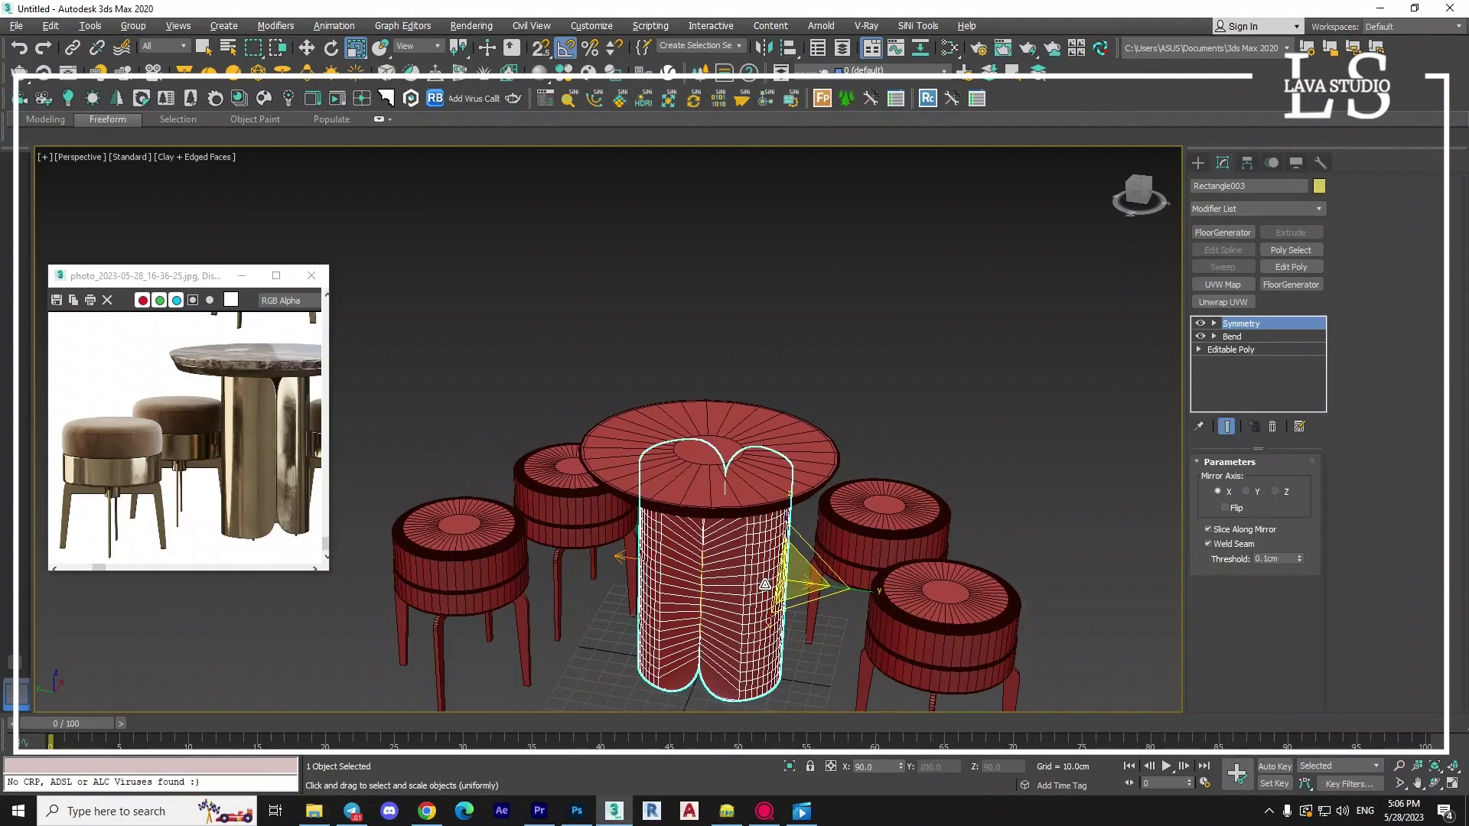
key(F12)
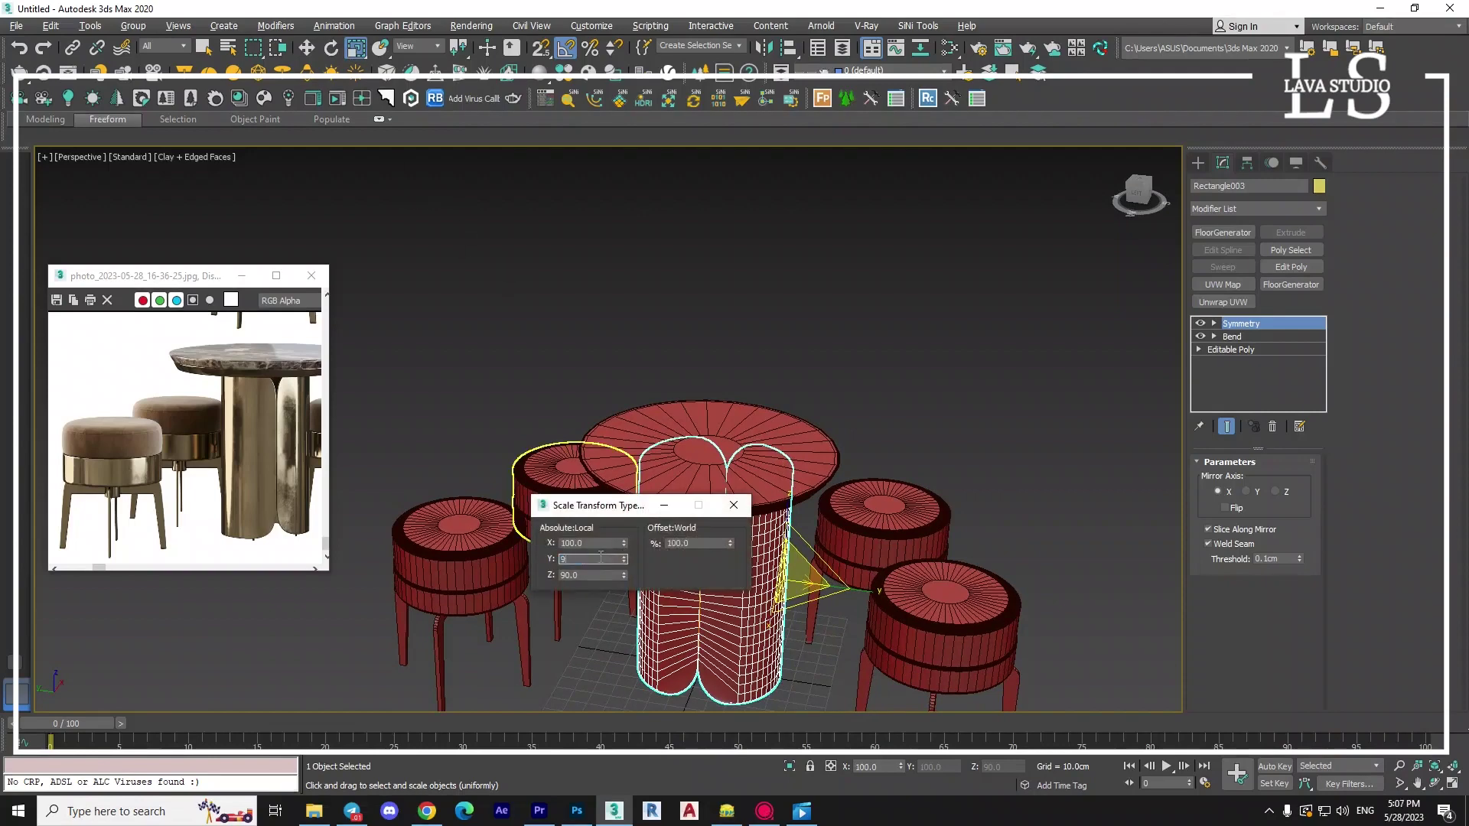
text(0)
key(Return)
text(100)
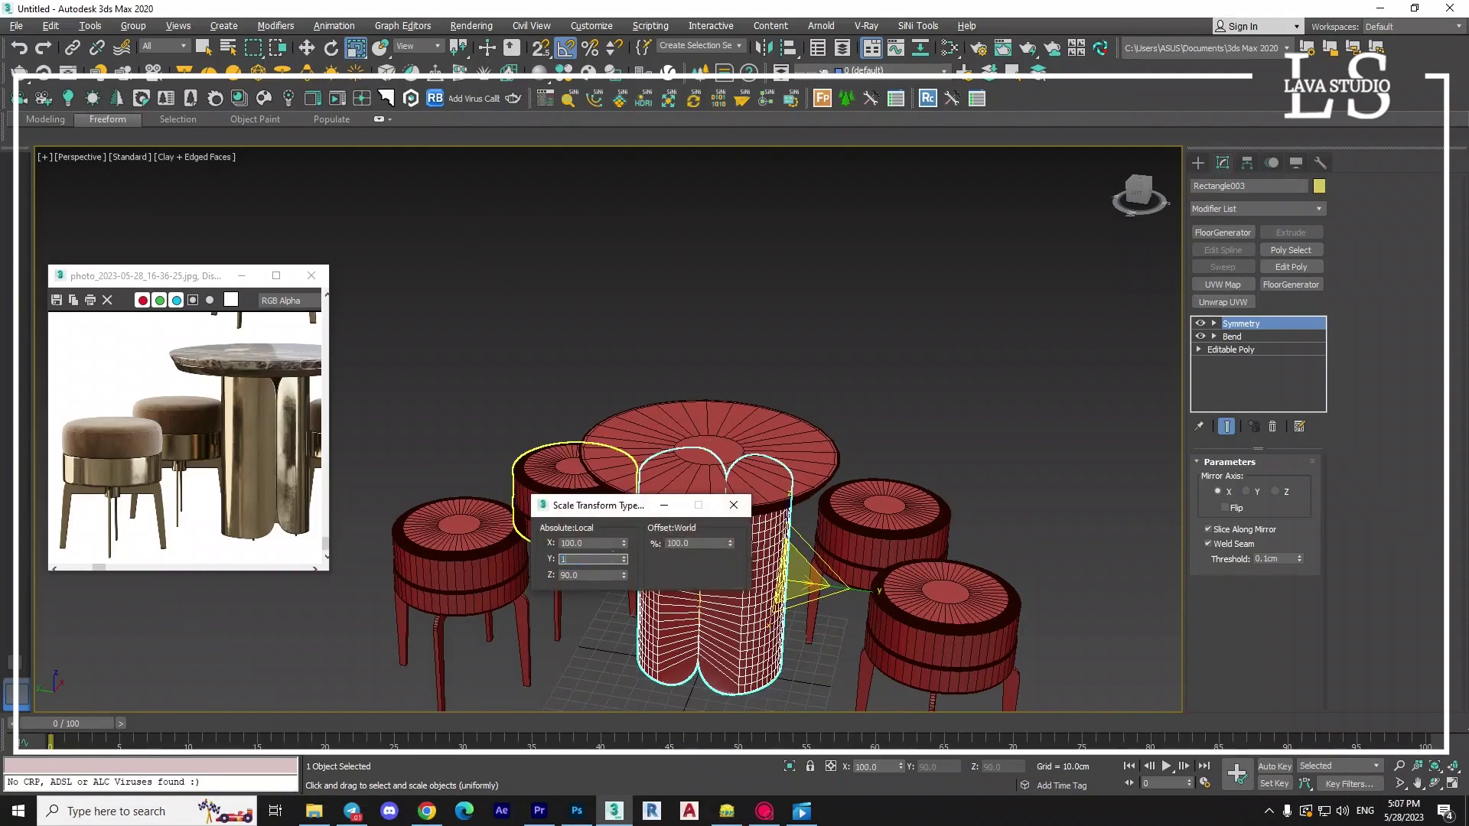
key(Return)
key(Return)
drag(623, 574, 631, 599)
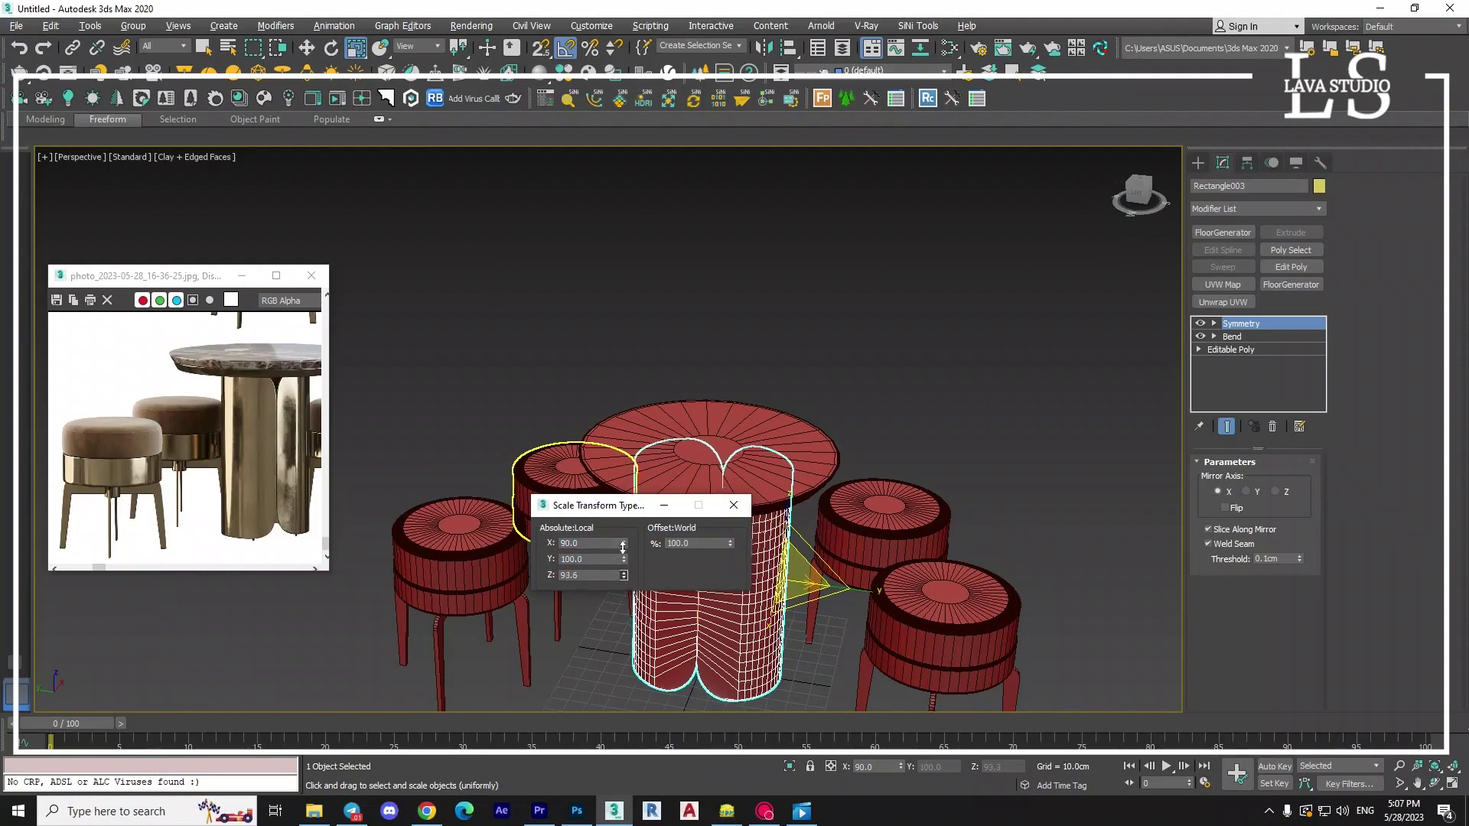
key(Return)
key(F12)
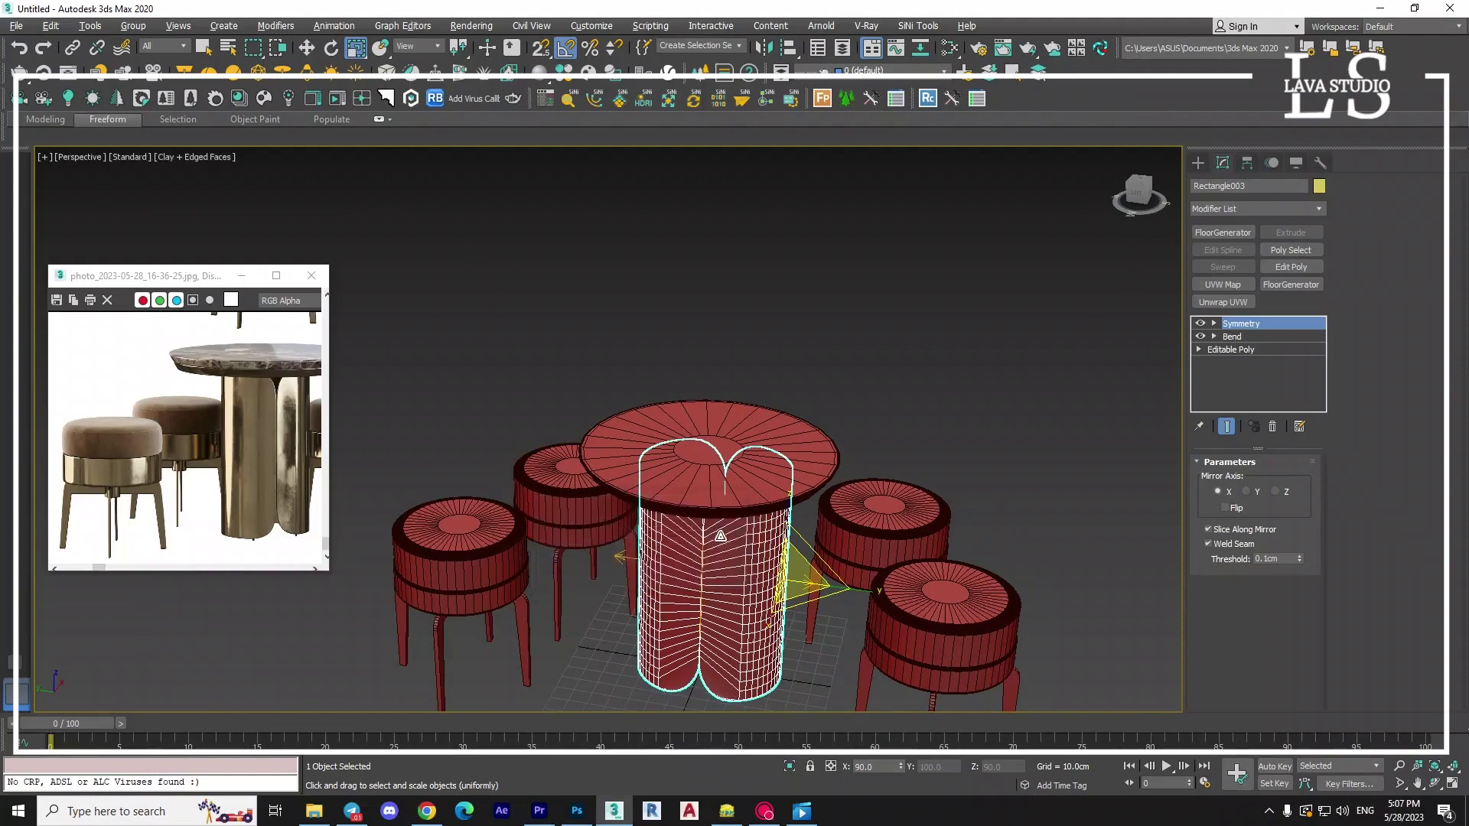
key(f)
scroll(677, 472, down, 2)
In Front view, select only the four stools and raise them slightly.
scroll(677, 472, up, 2)
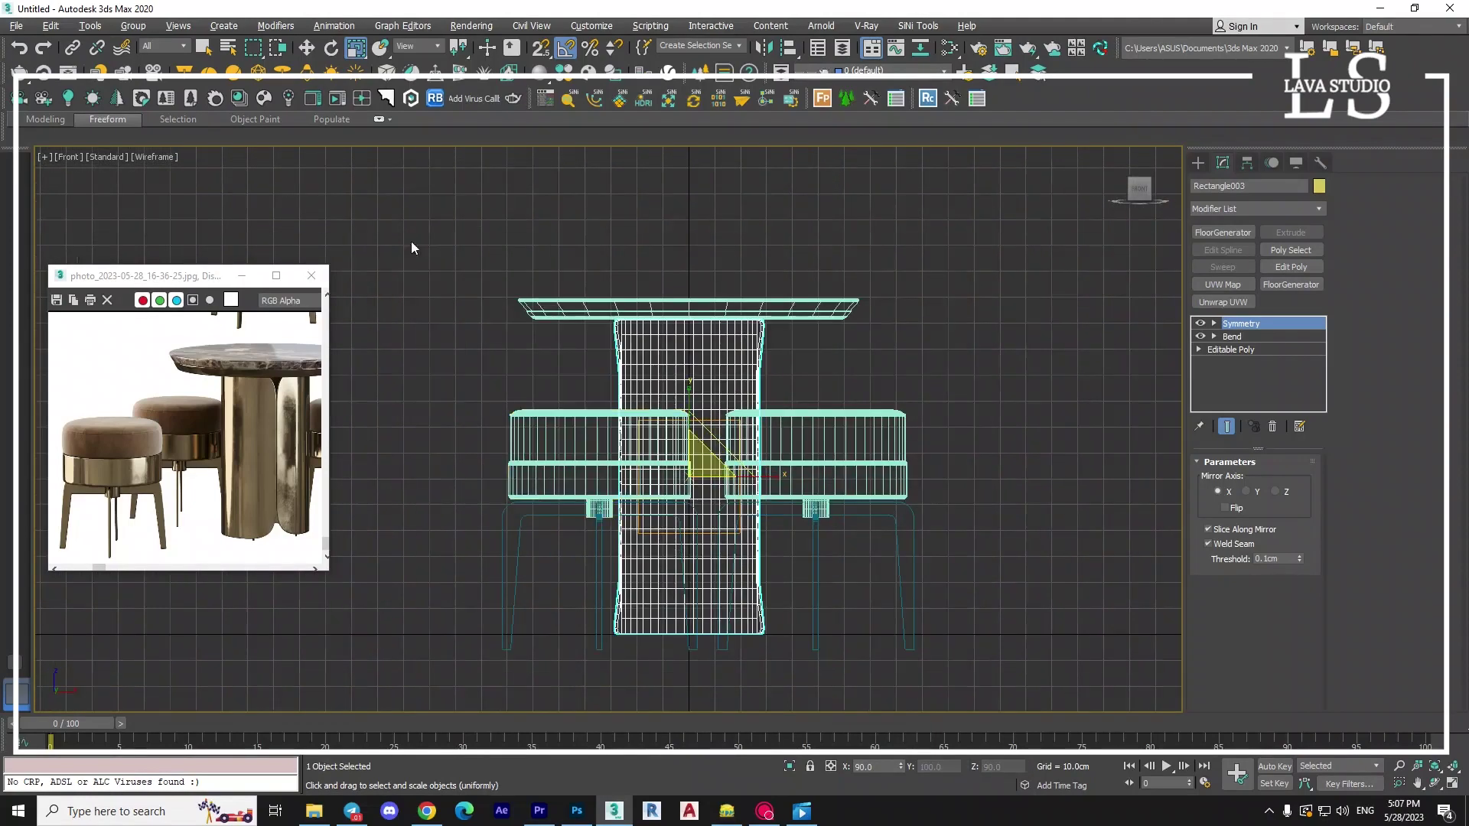
key(w)
key(ctrl+a)
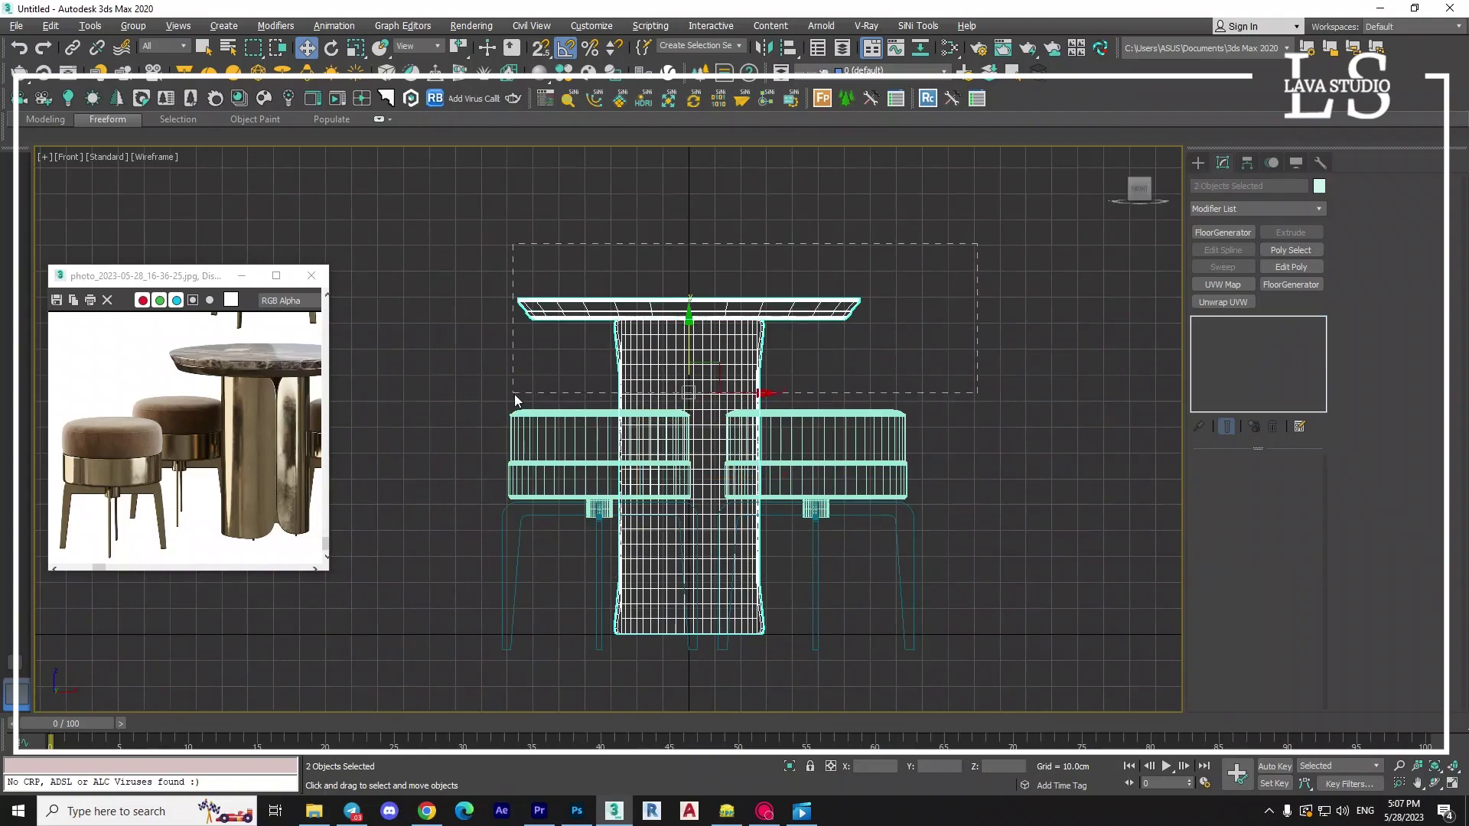
drag(514, 393, 514, 393)
key(ctrl+a)
alt+drag(936, 191, 548, 364)
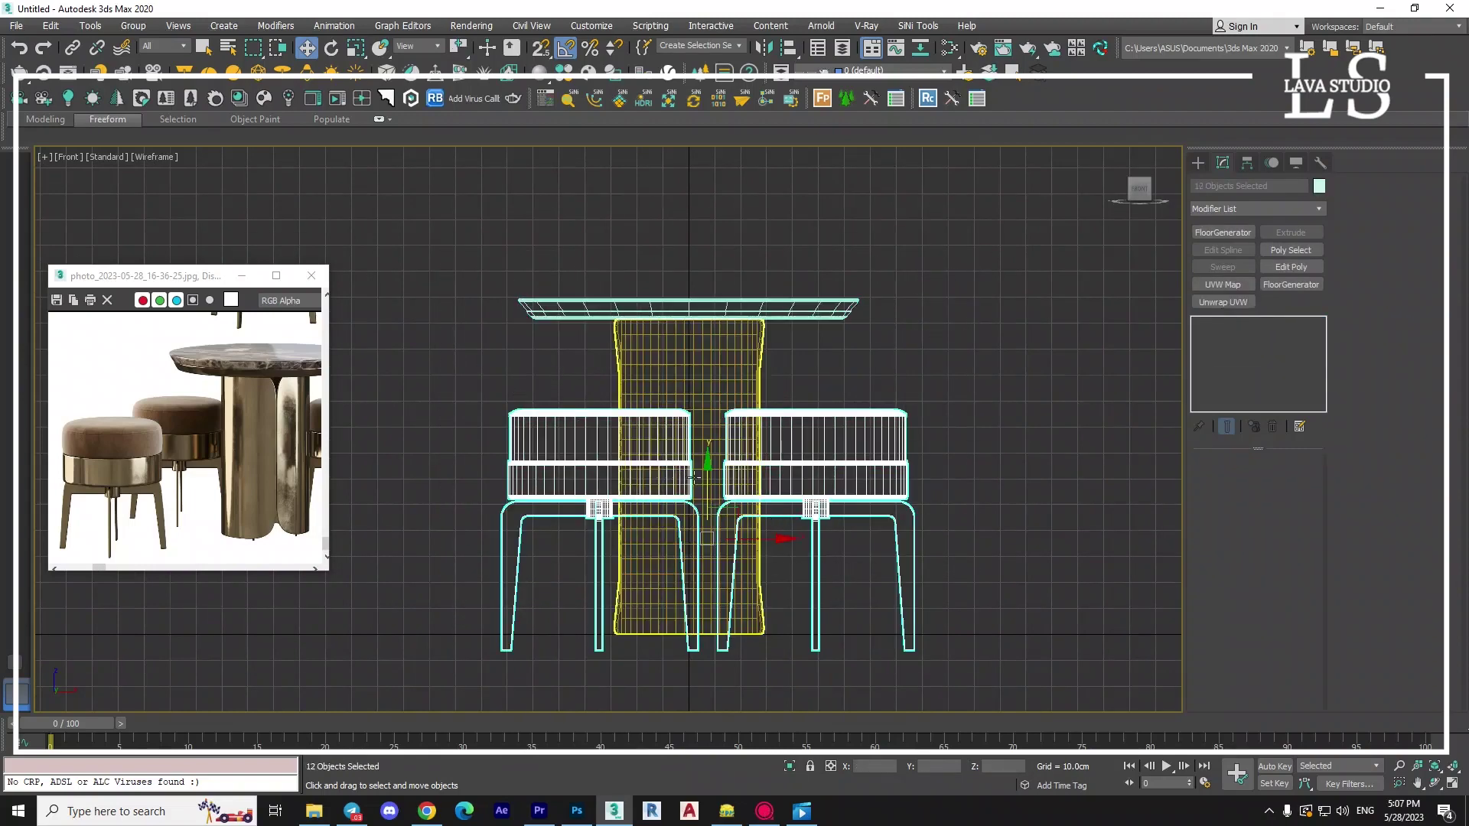
drag(708, 477, 709, 461)
In Perspective, test-rotate the table top and base, restore them, and clear the selection.
scroll(463, 635, up, 4)
scroll(475, 536, up, 2)
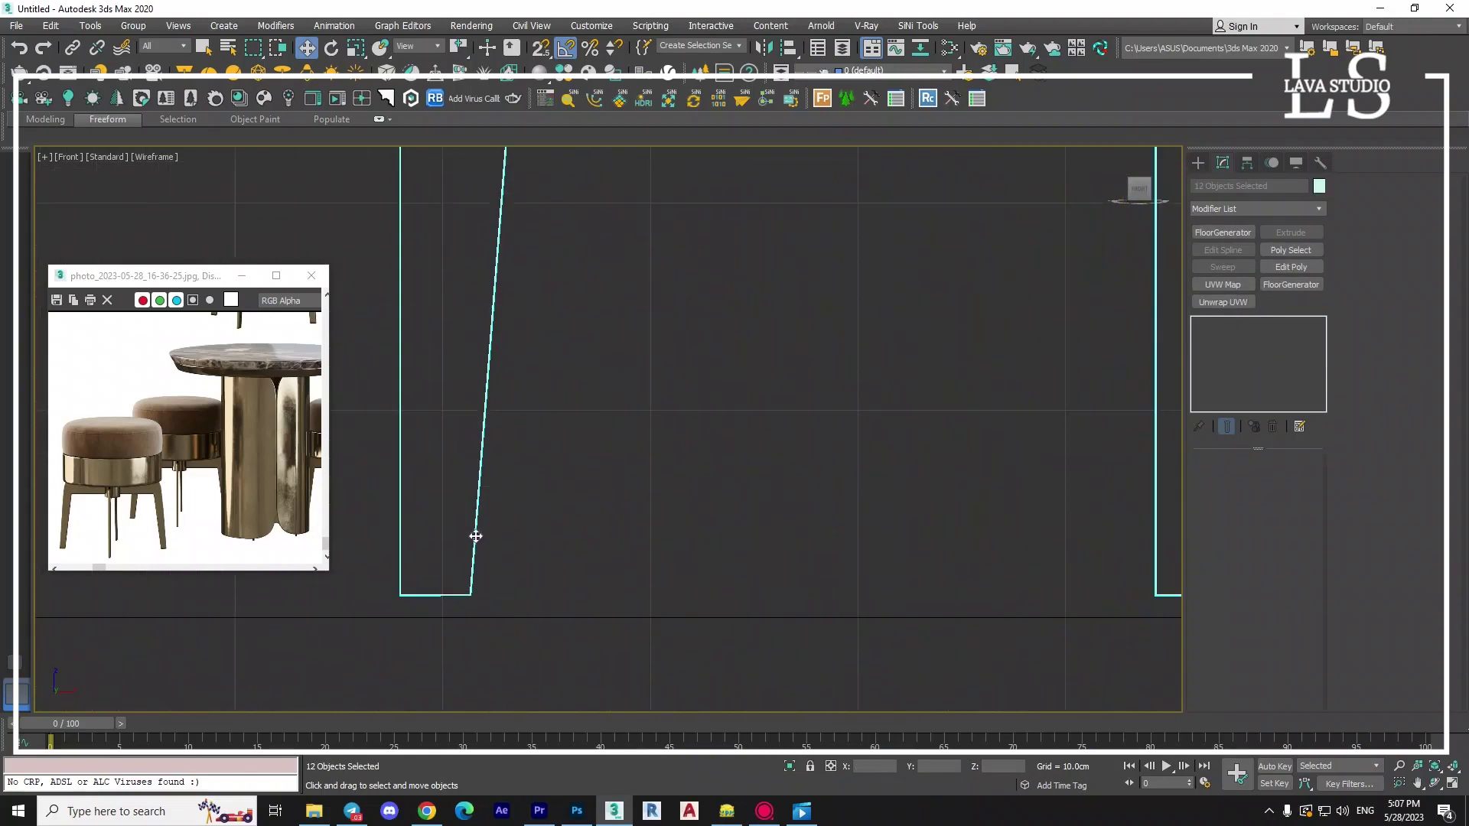
key(p)
scroll(582, 535, up, 3)
scroll(597, 497, up, 3)
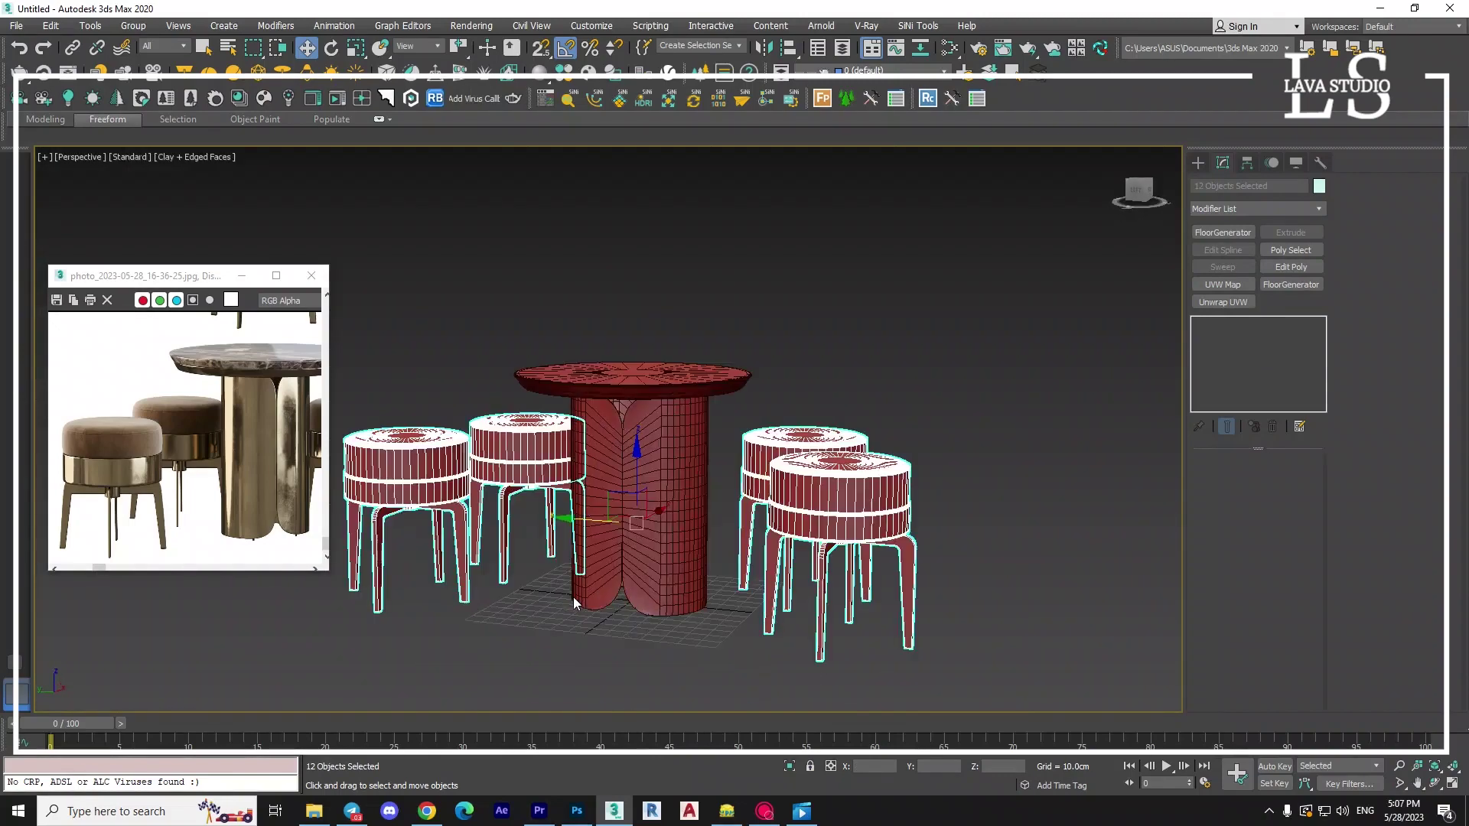
click(635, 429)
ctrl+click(622, 366)
key(e)
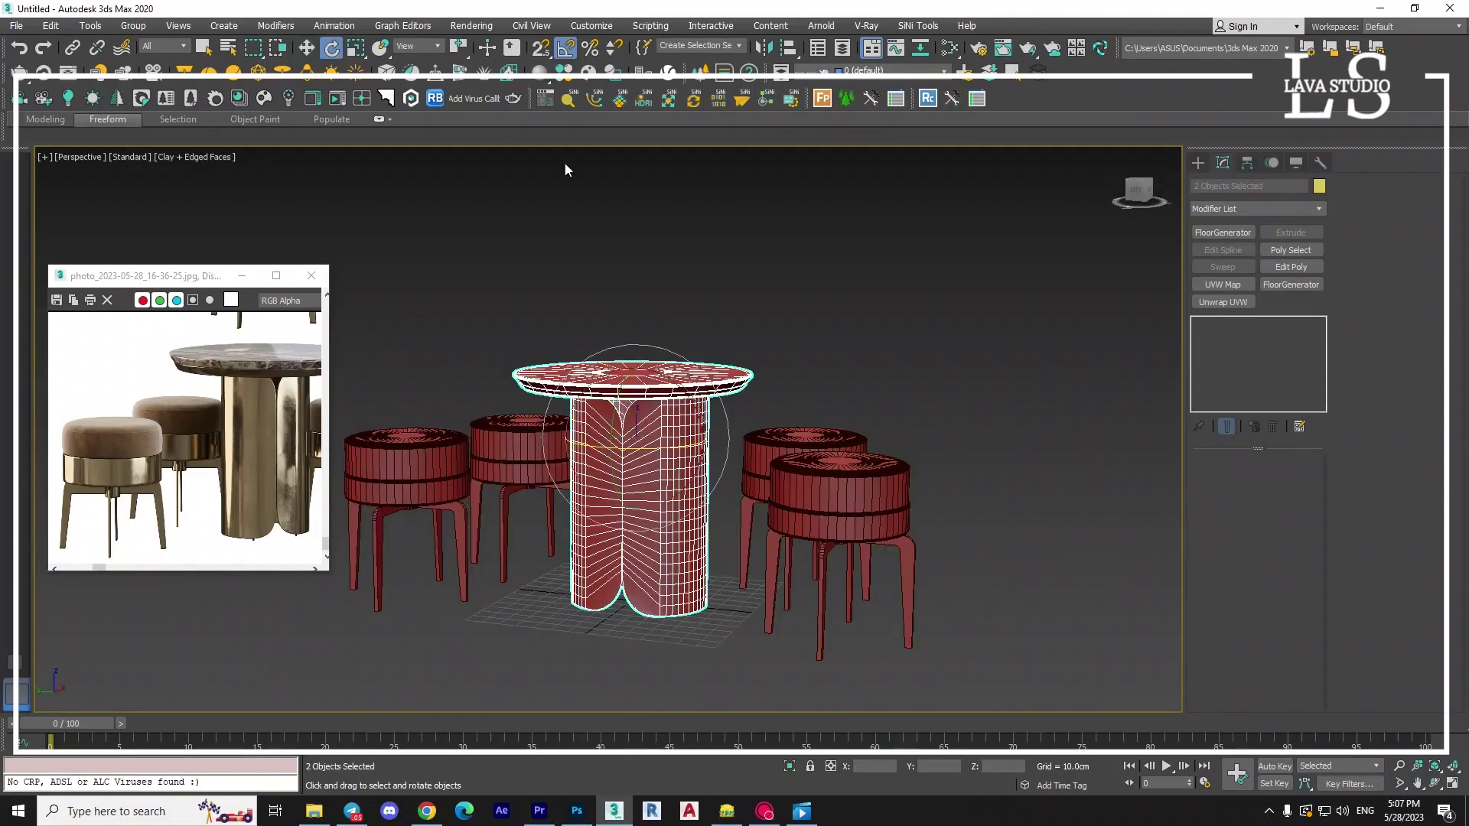
drag(587, 395, 612, 444)
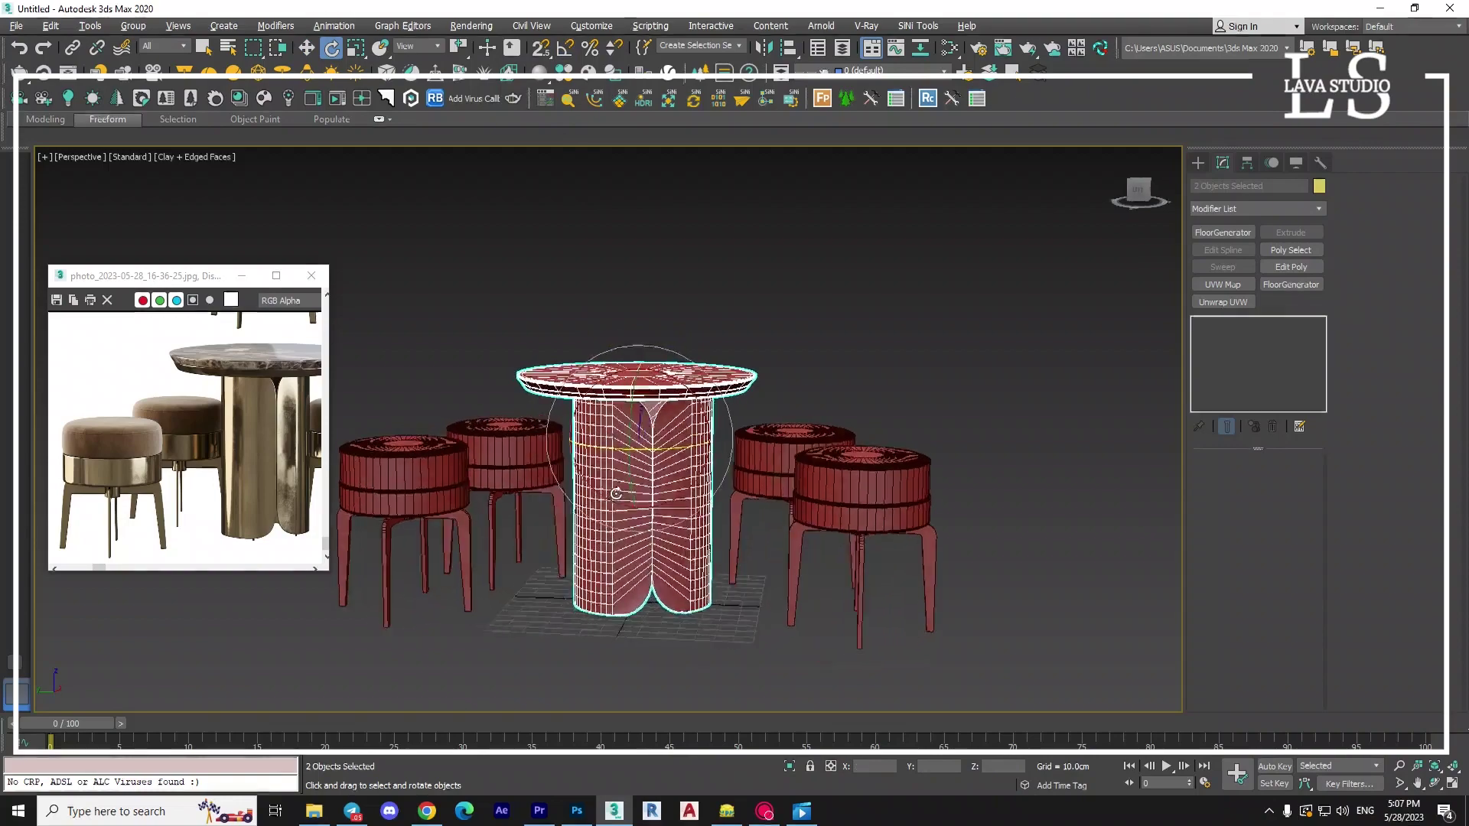
mouse_move(627, 459)
alt+middle_down()
mouse_move(661, 513)
mouse_move(719, 558)
mouse_move(619, 552)
alt+middle_up()
key(ctrl+d)
Turn off edged faces with F4 and orbit around the finished table and stools.
key(F4)
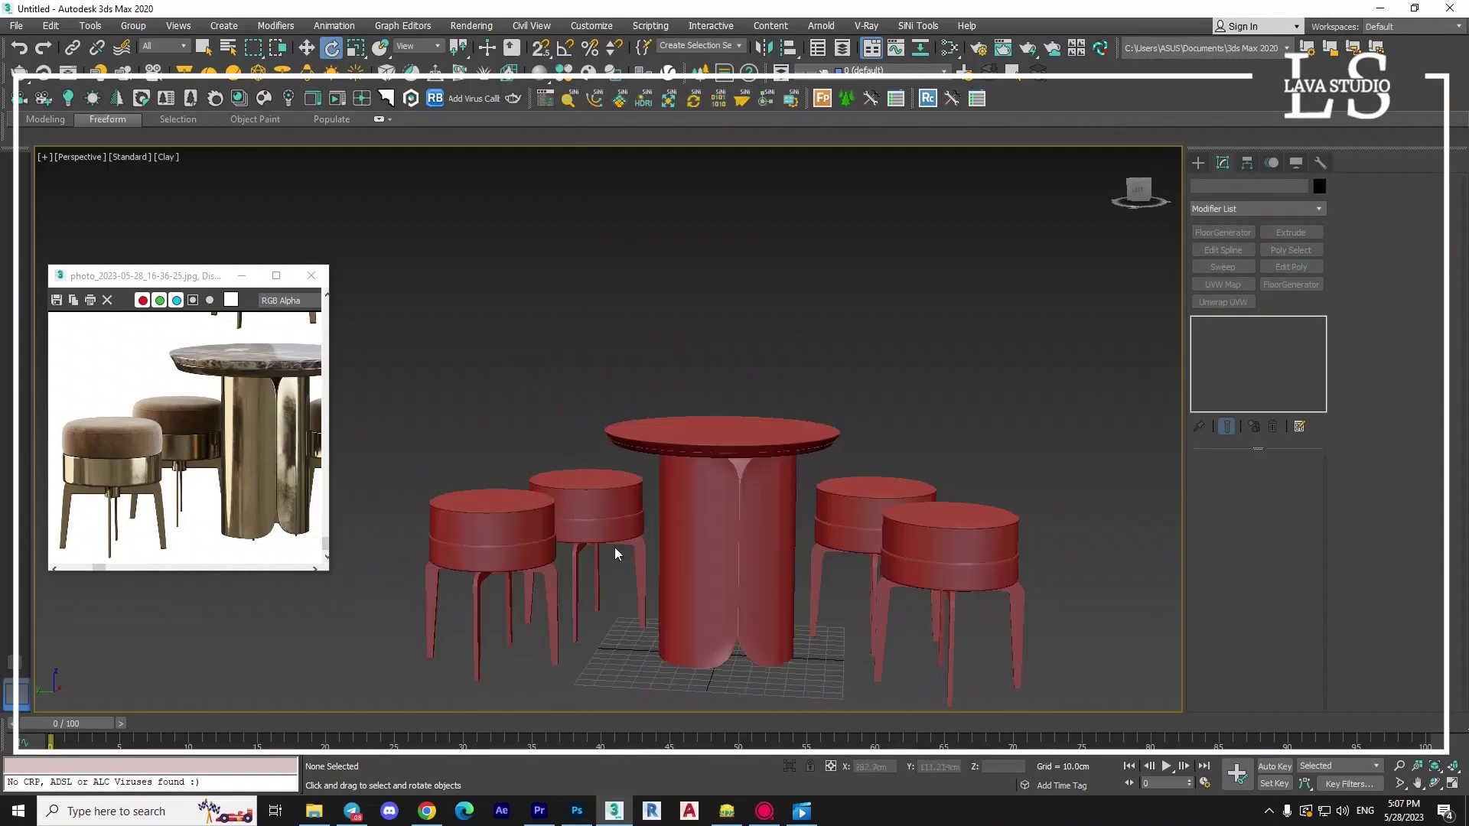
mouse_move(1026, 502)
alt+middle_down()
mouse_move(1023, 469)
mouse_move(974, 600)
mouse_move(922, 627)
alt+middle_up()
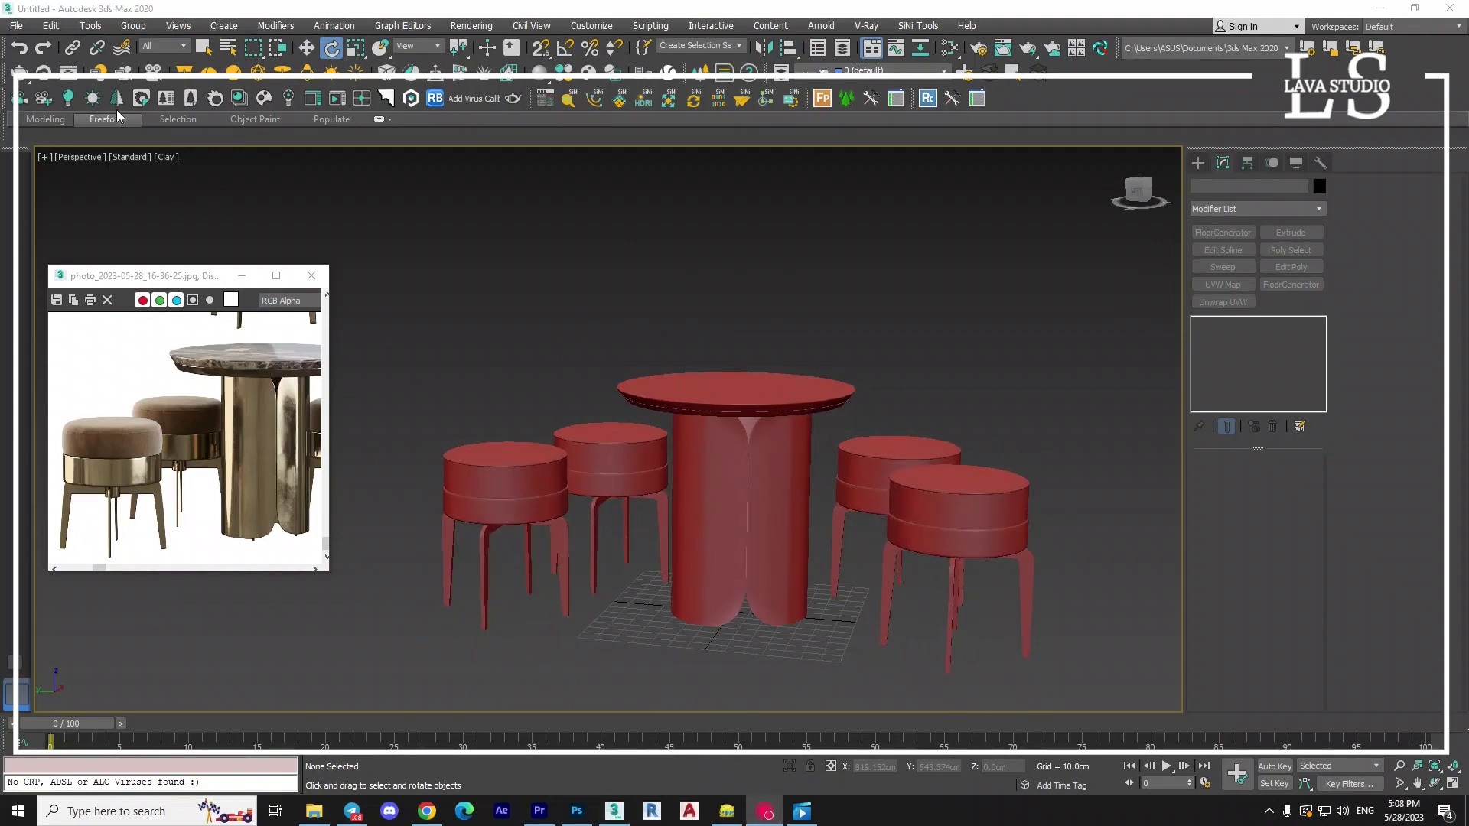